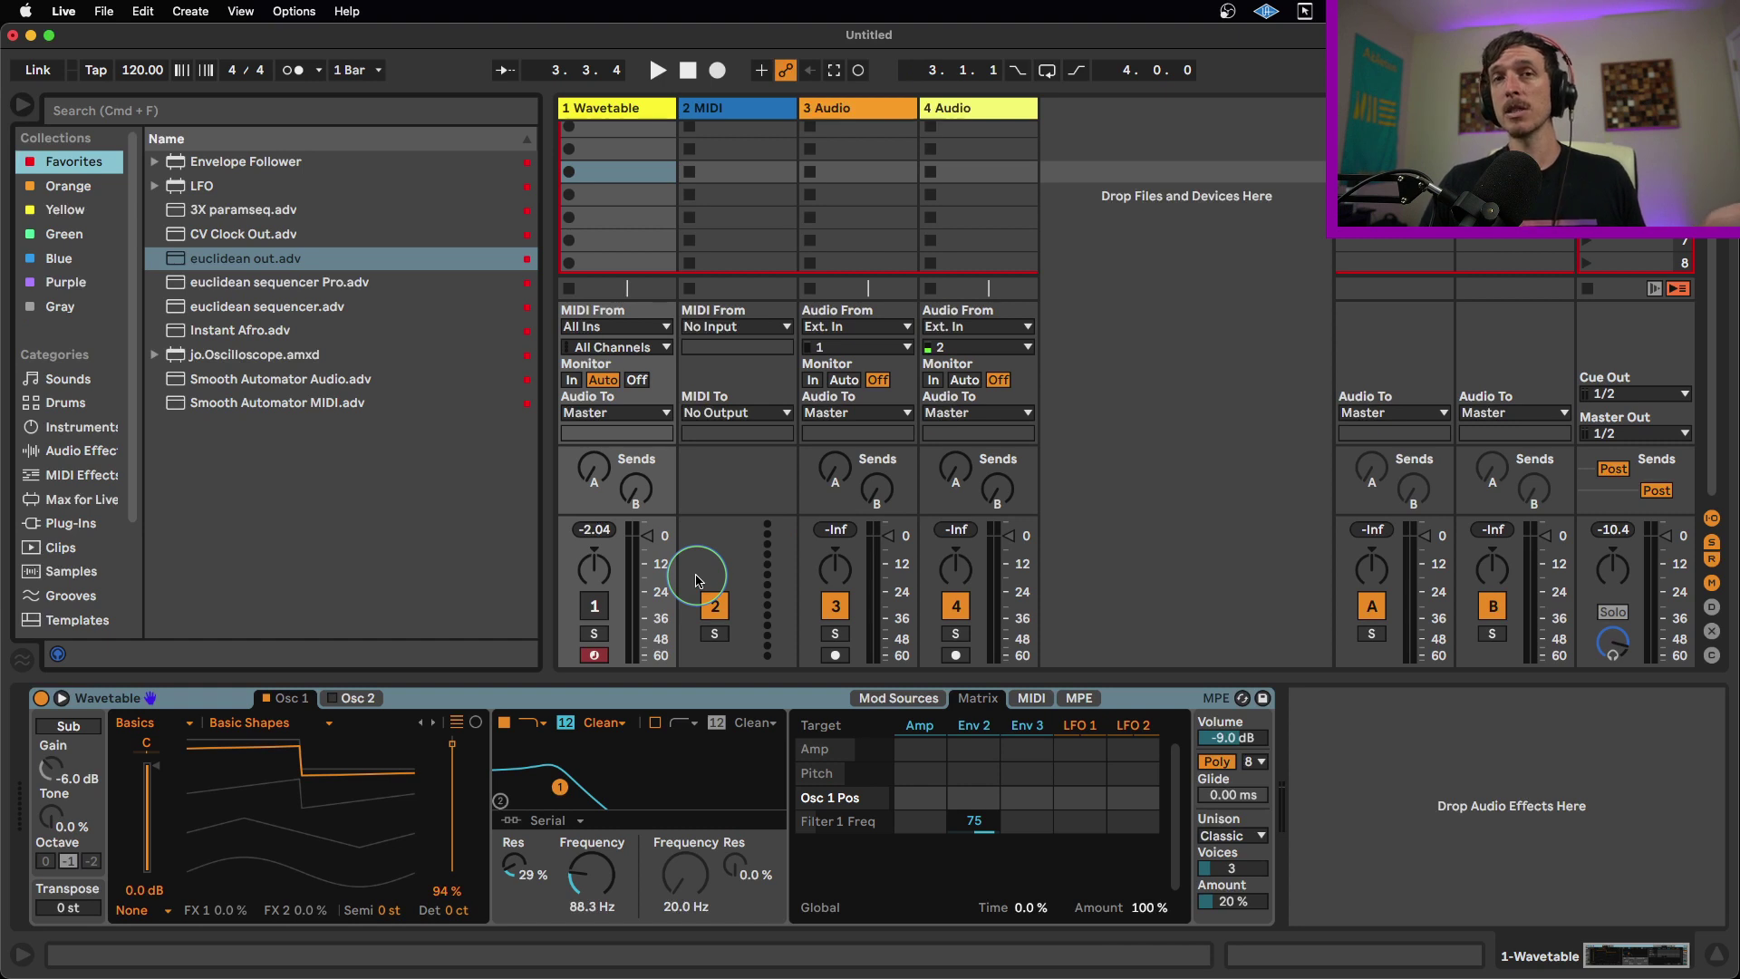
Step: Insert euclidean sequencer Pro.adv on track 1 directly in front of the Wavetable synth
click(233, 285)
click(36, 716)
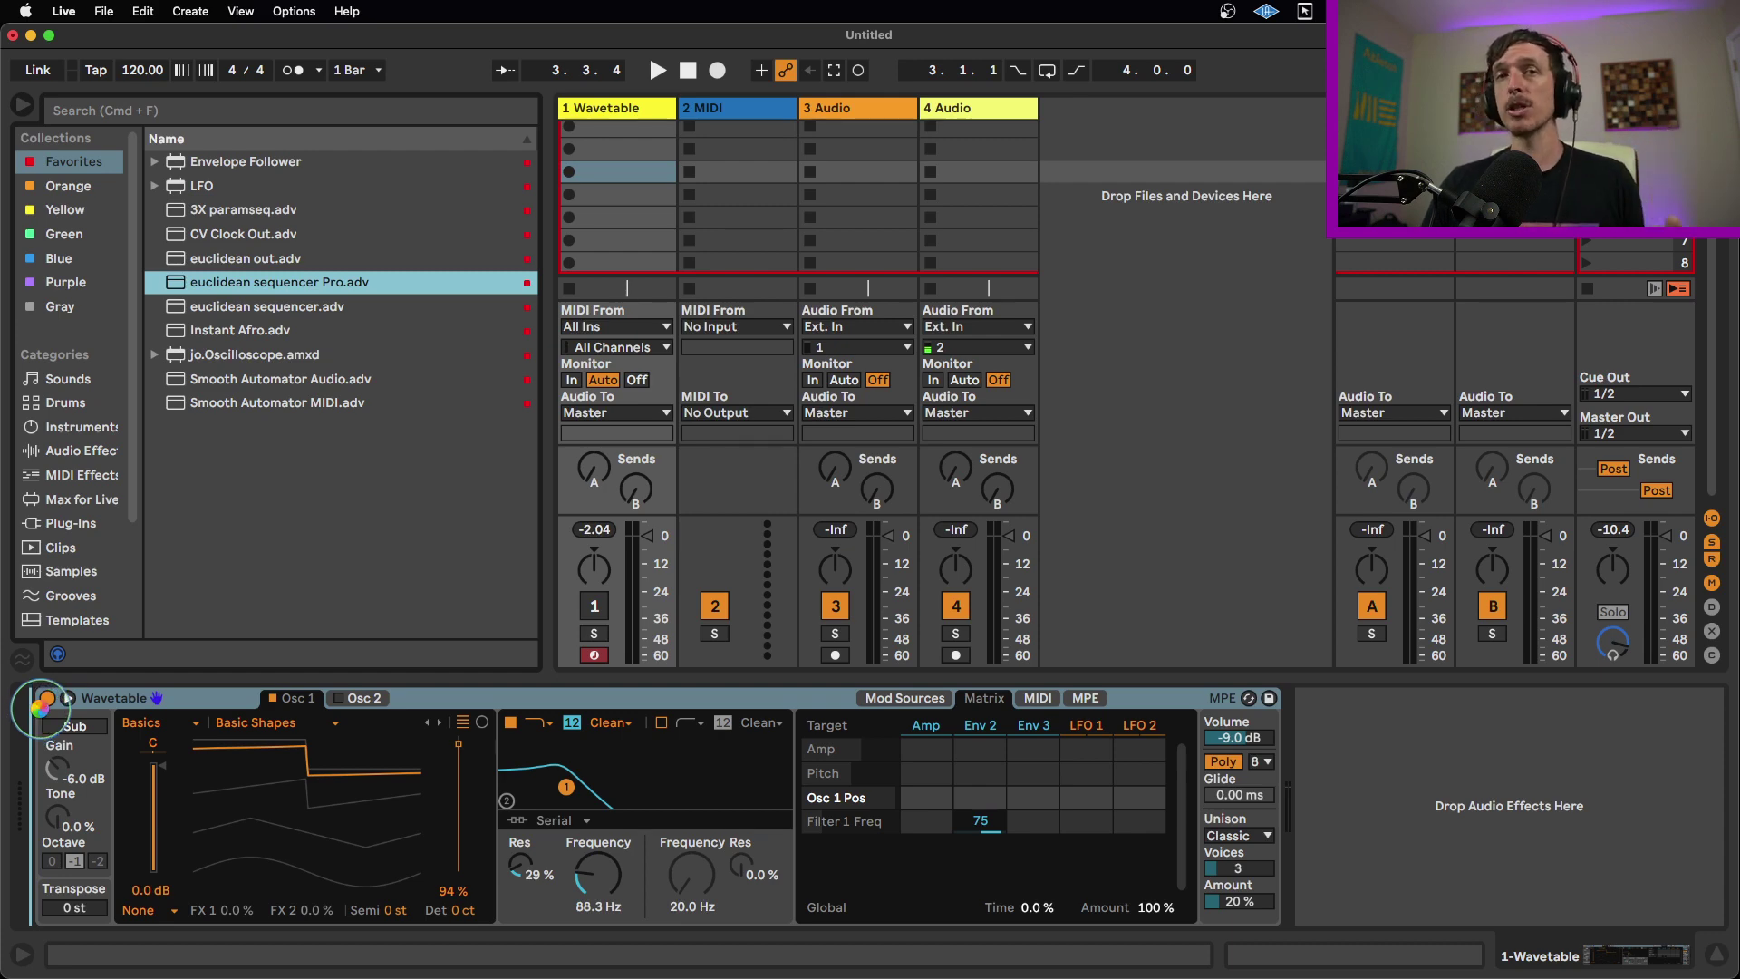
key(Return)
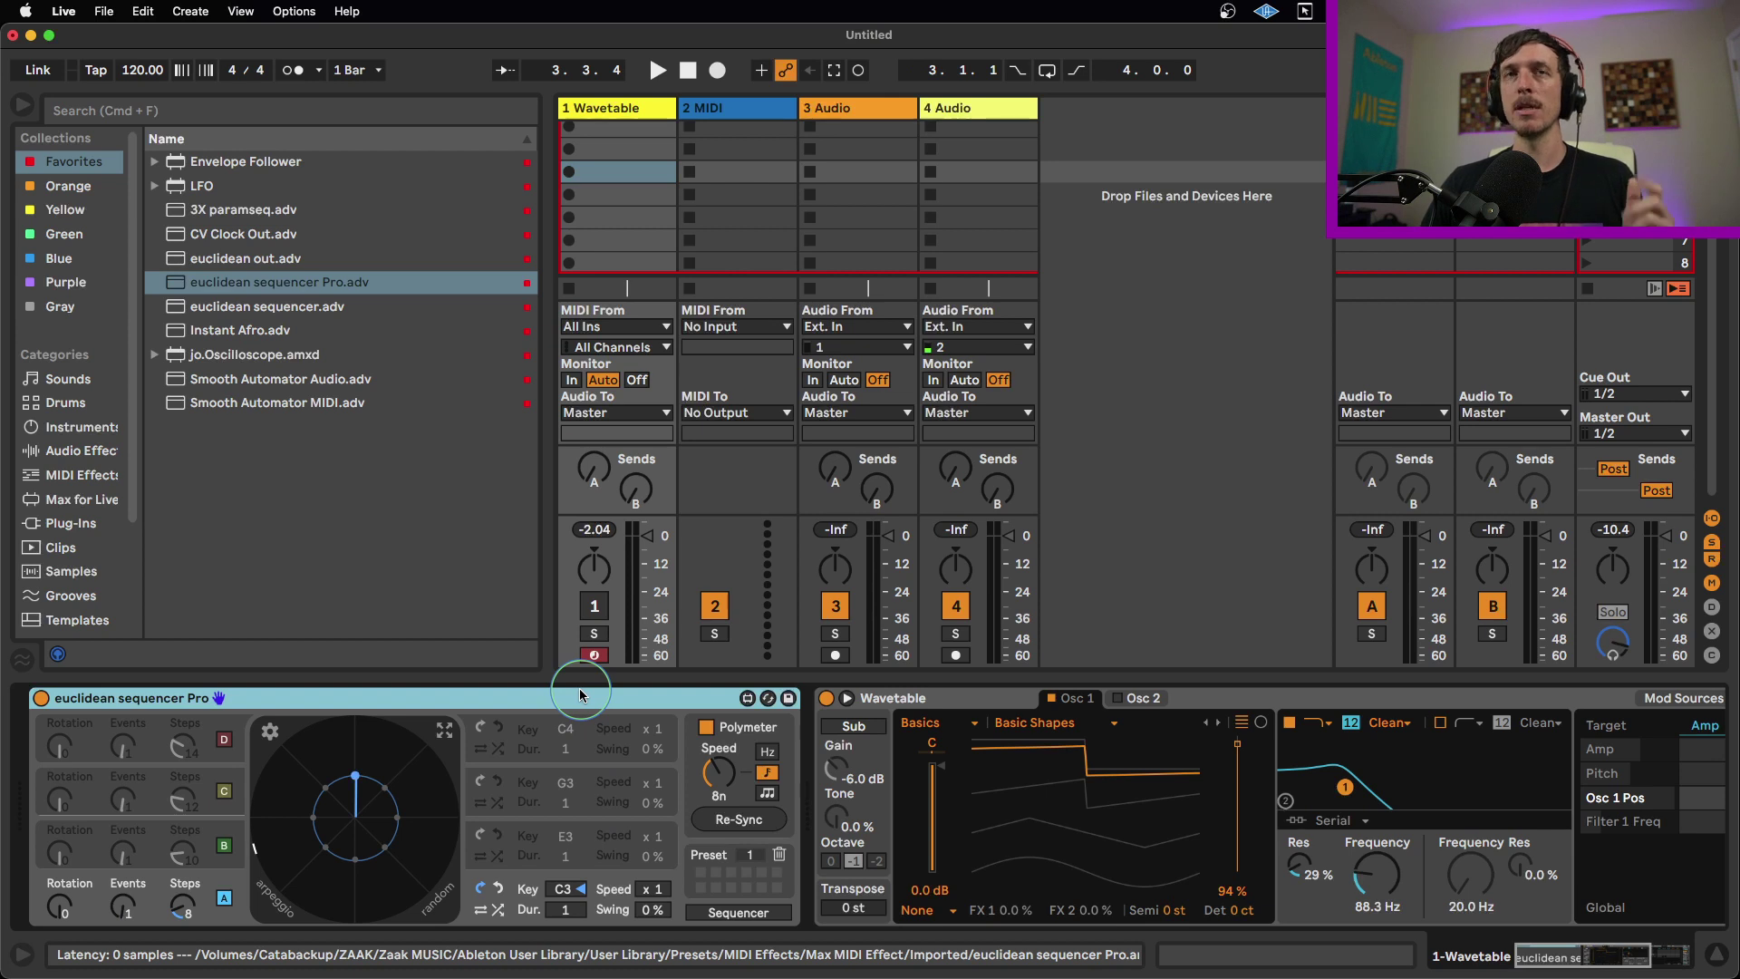
Step: Unmute track 1 and preview sequences B, C and D before switching them off
click(594, 605)
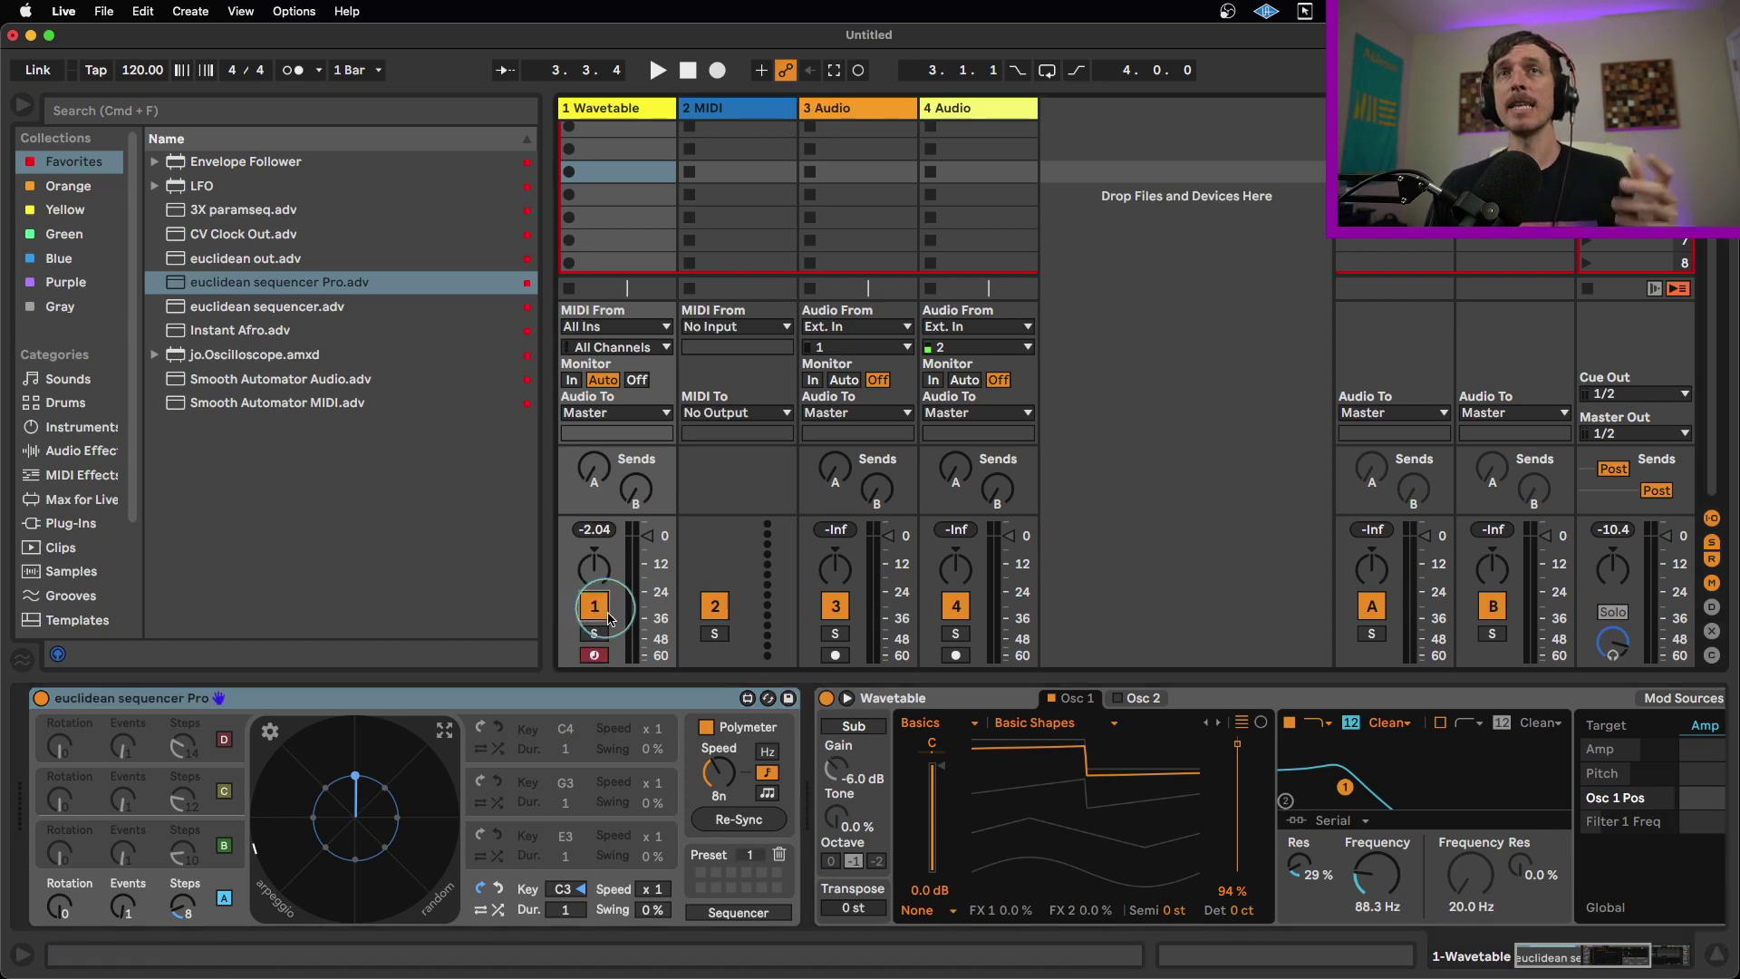
click(225, 844)
click(225, 791)
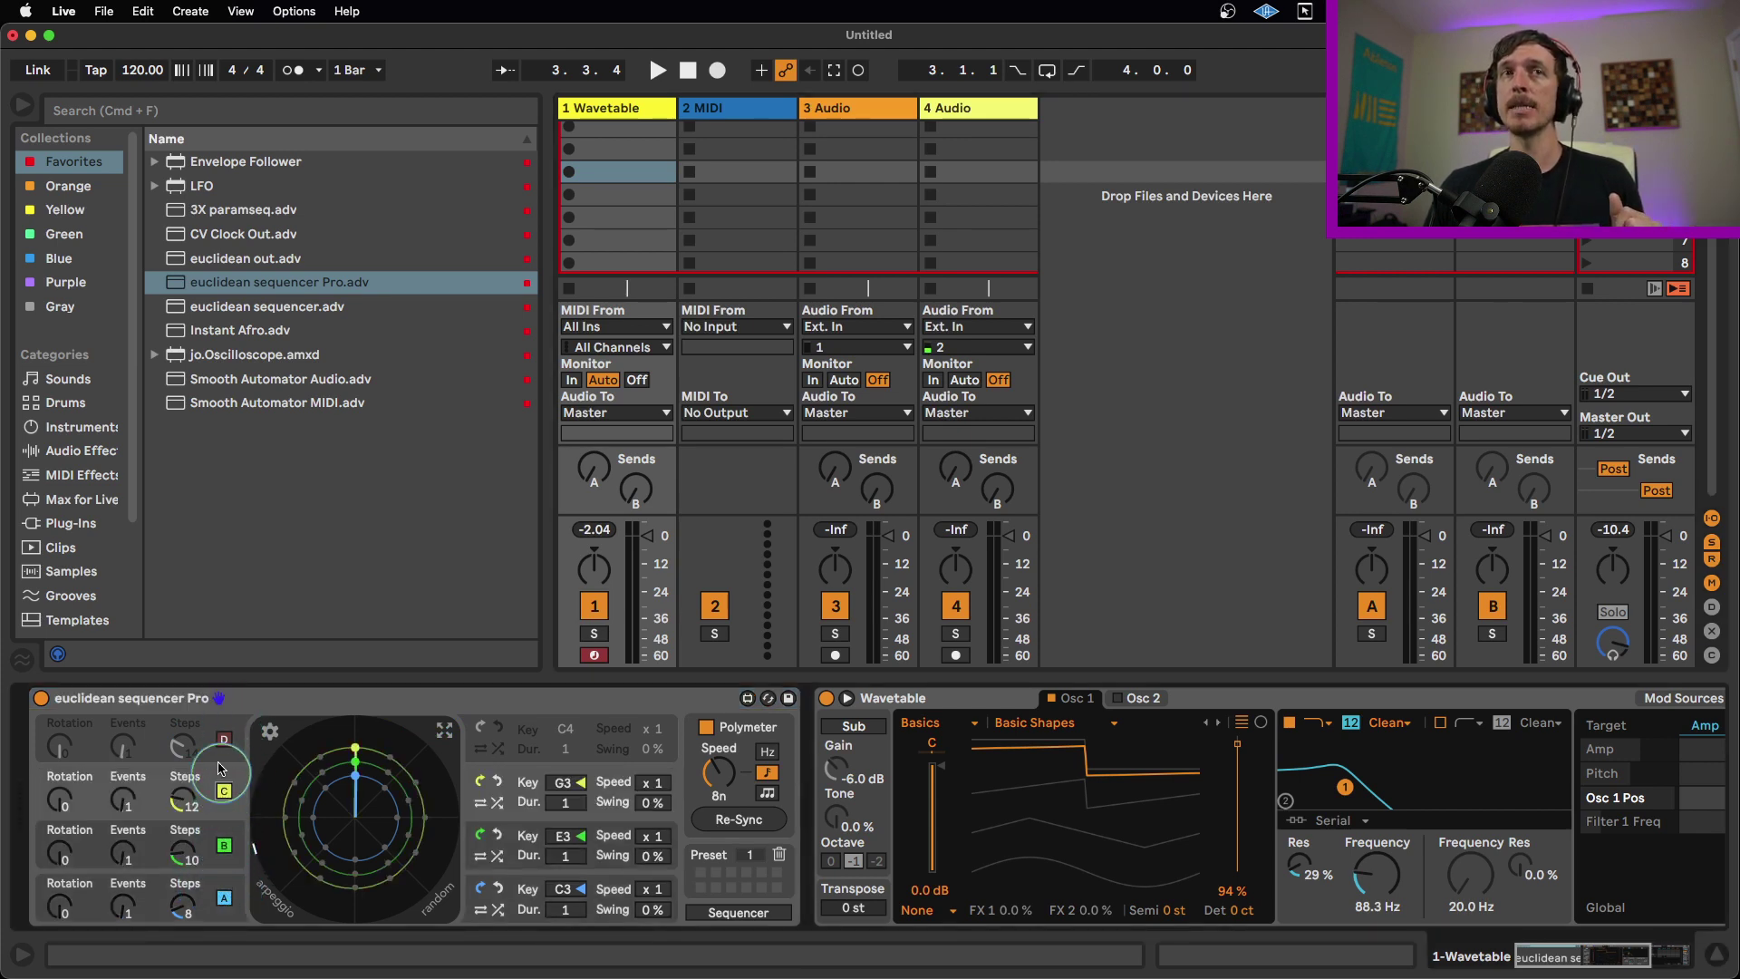
click(224, 739)
click(225, 740)
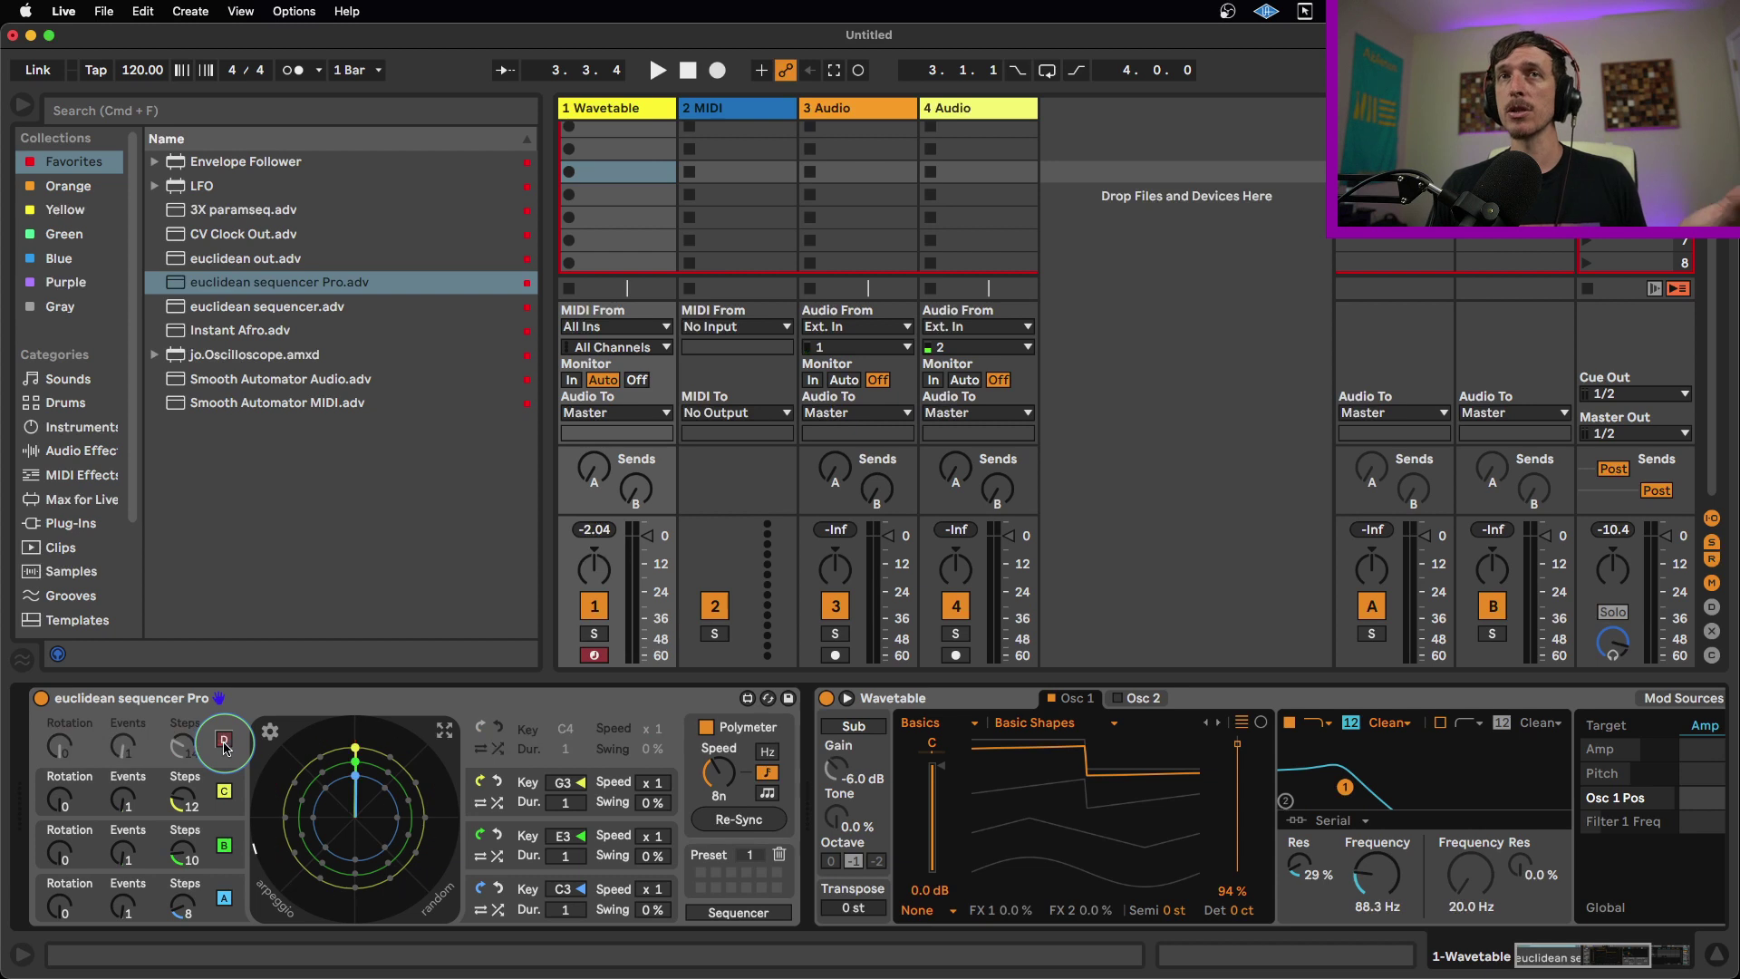
click(225, 791)
click(225, 845)
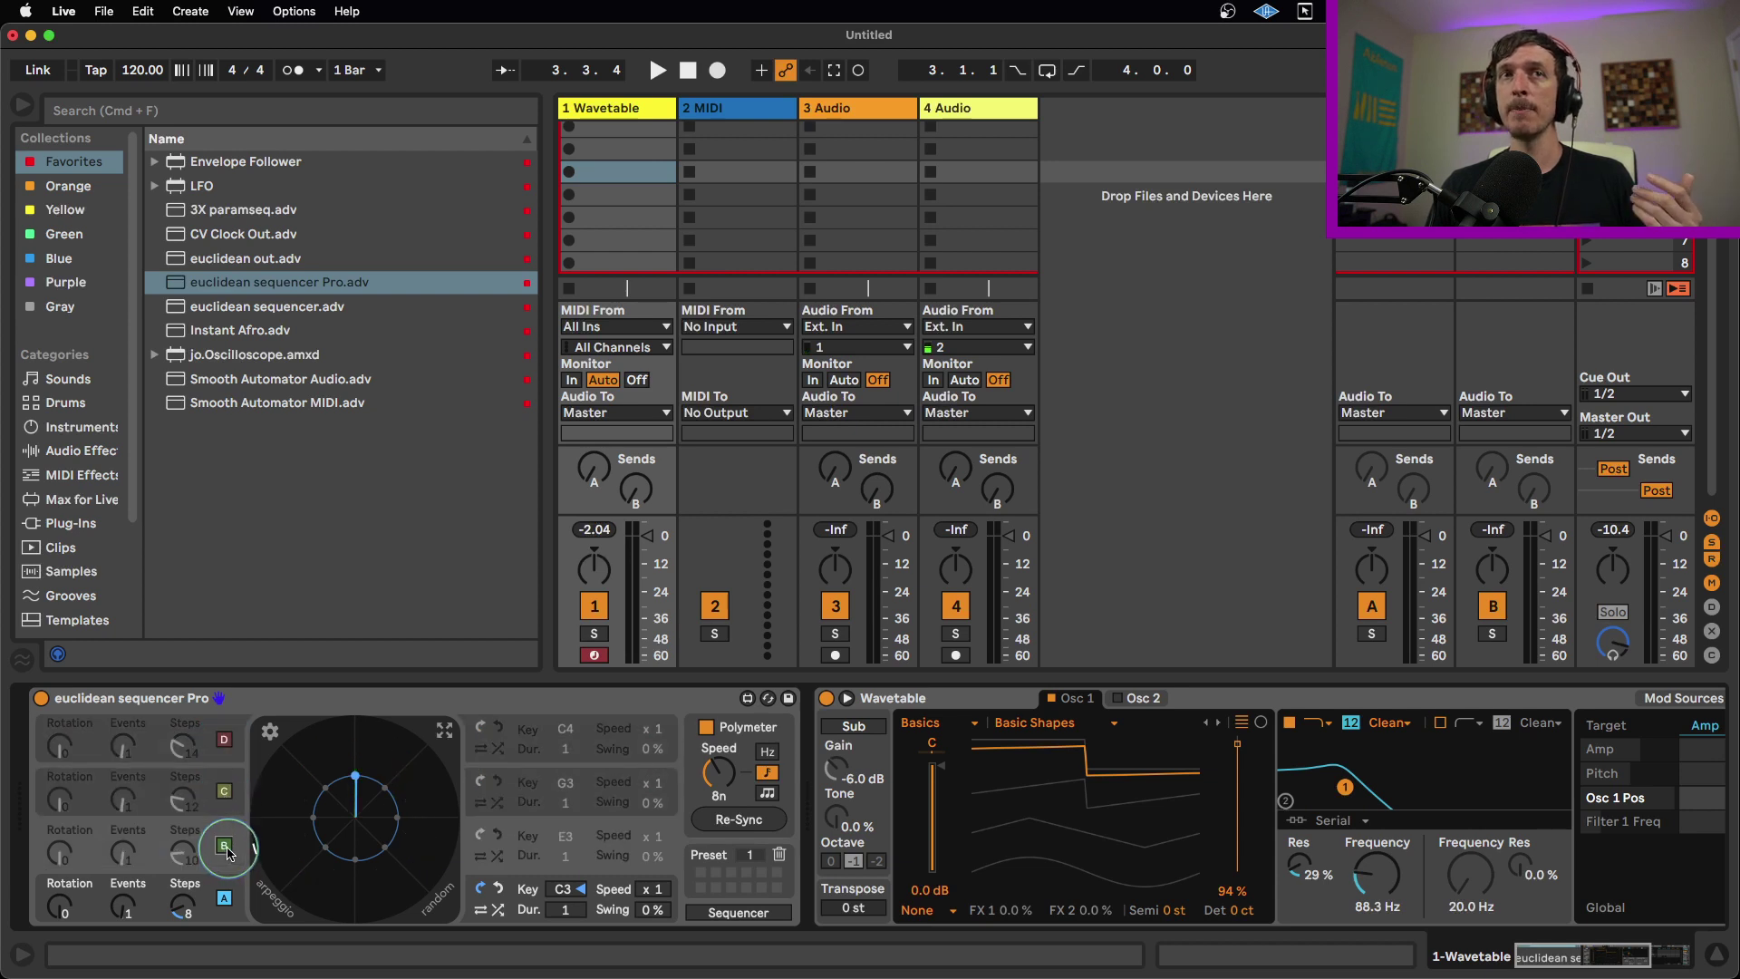
Step: Set lane A to 8 steps with 1 event at rotation 0
click(203, 892)
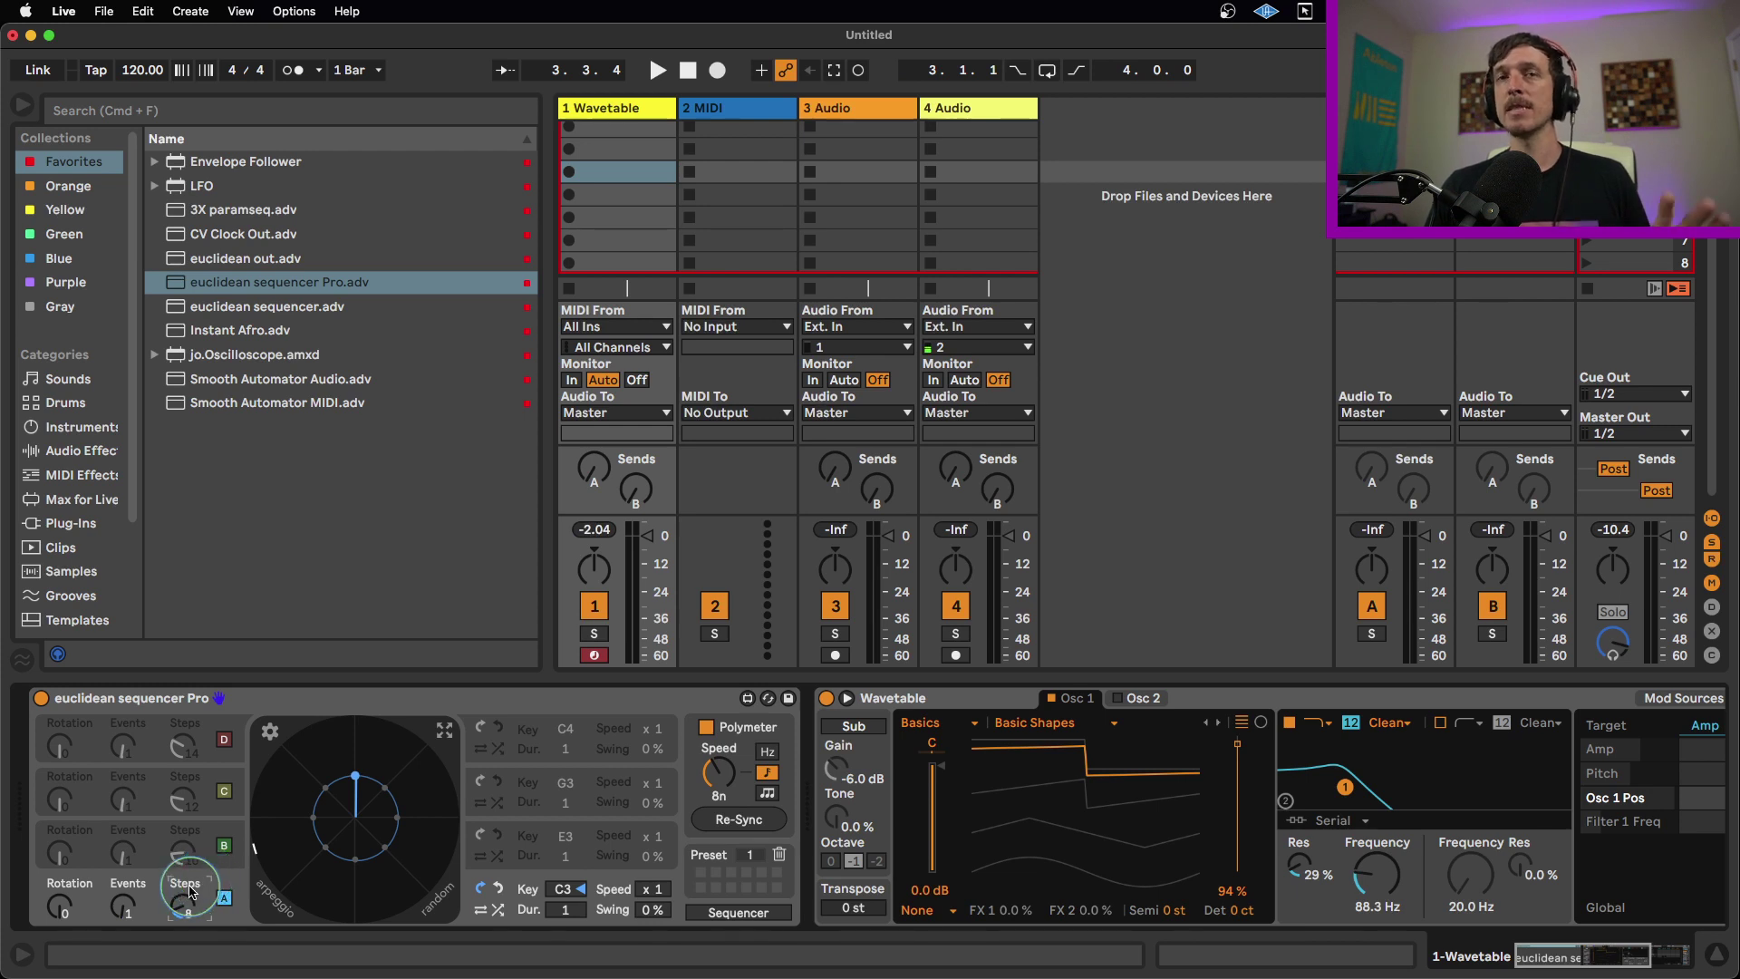
click(125, 909)
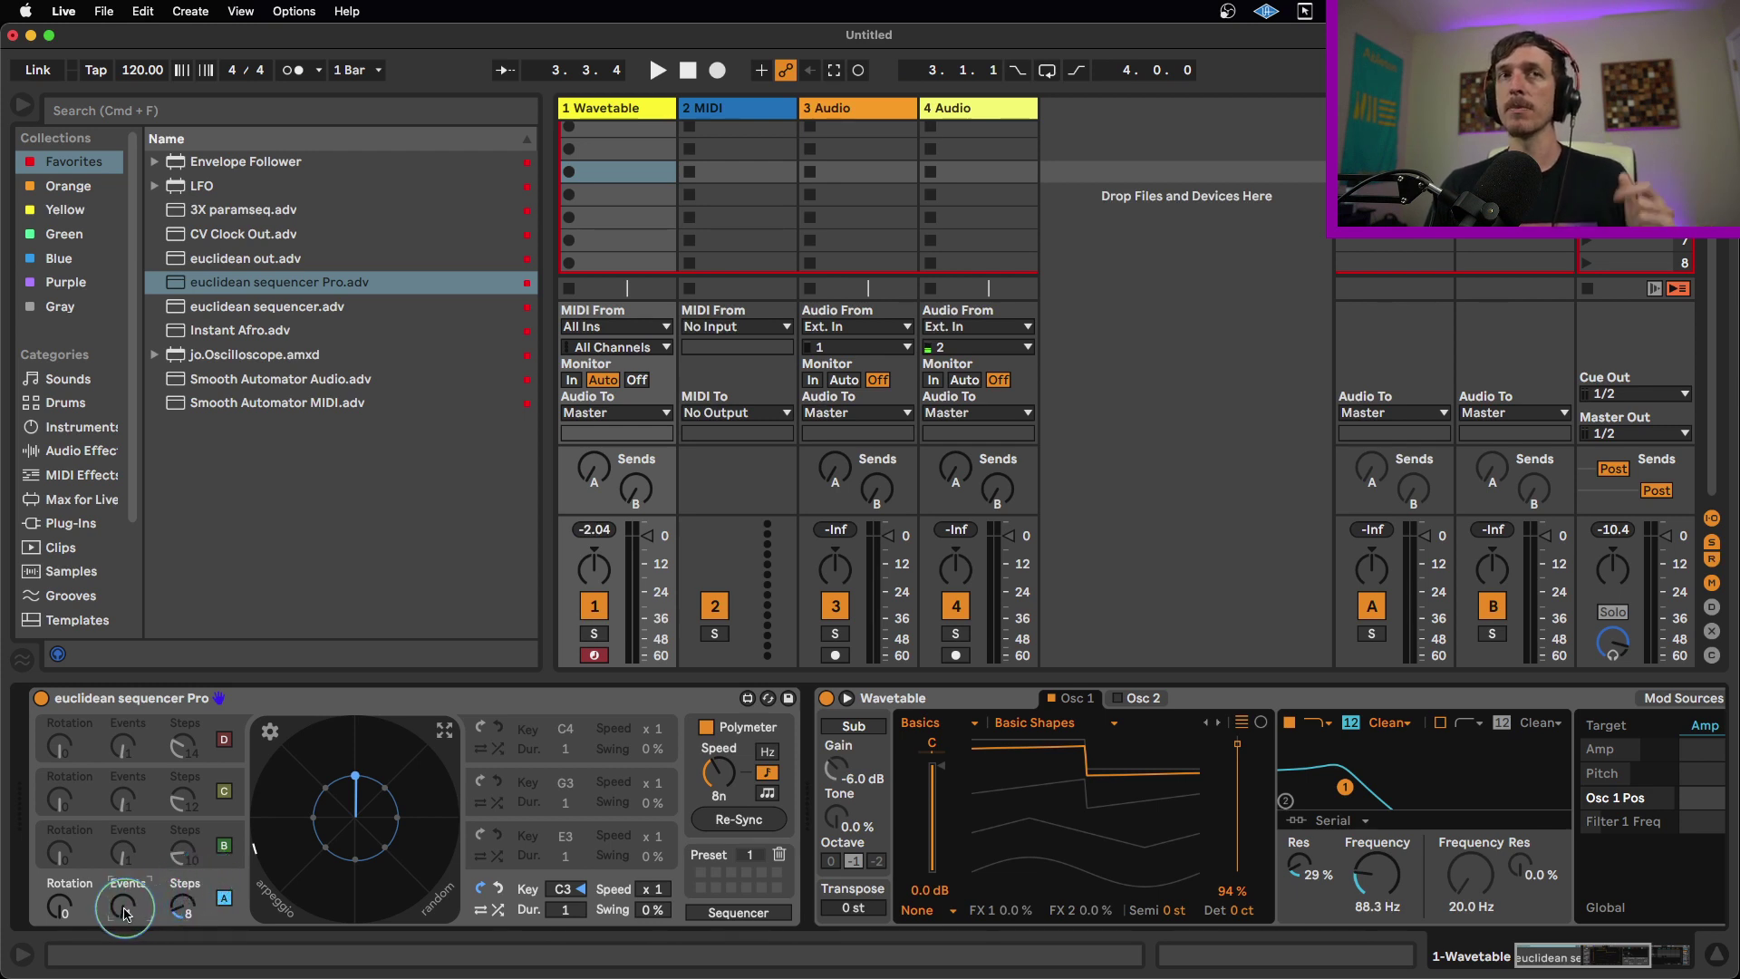
click(184, 905)
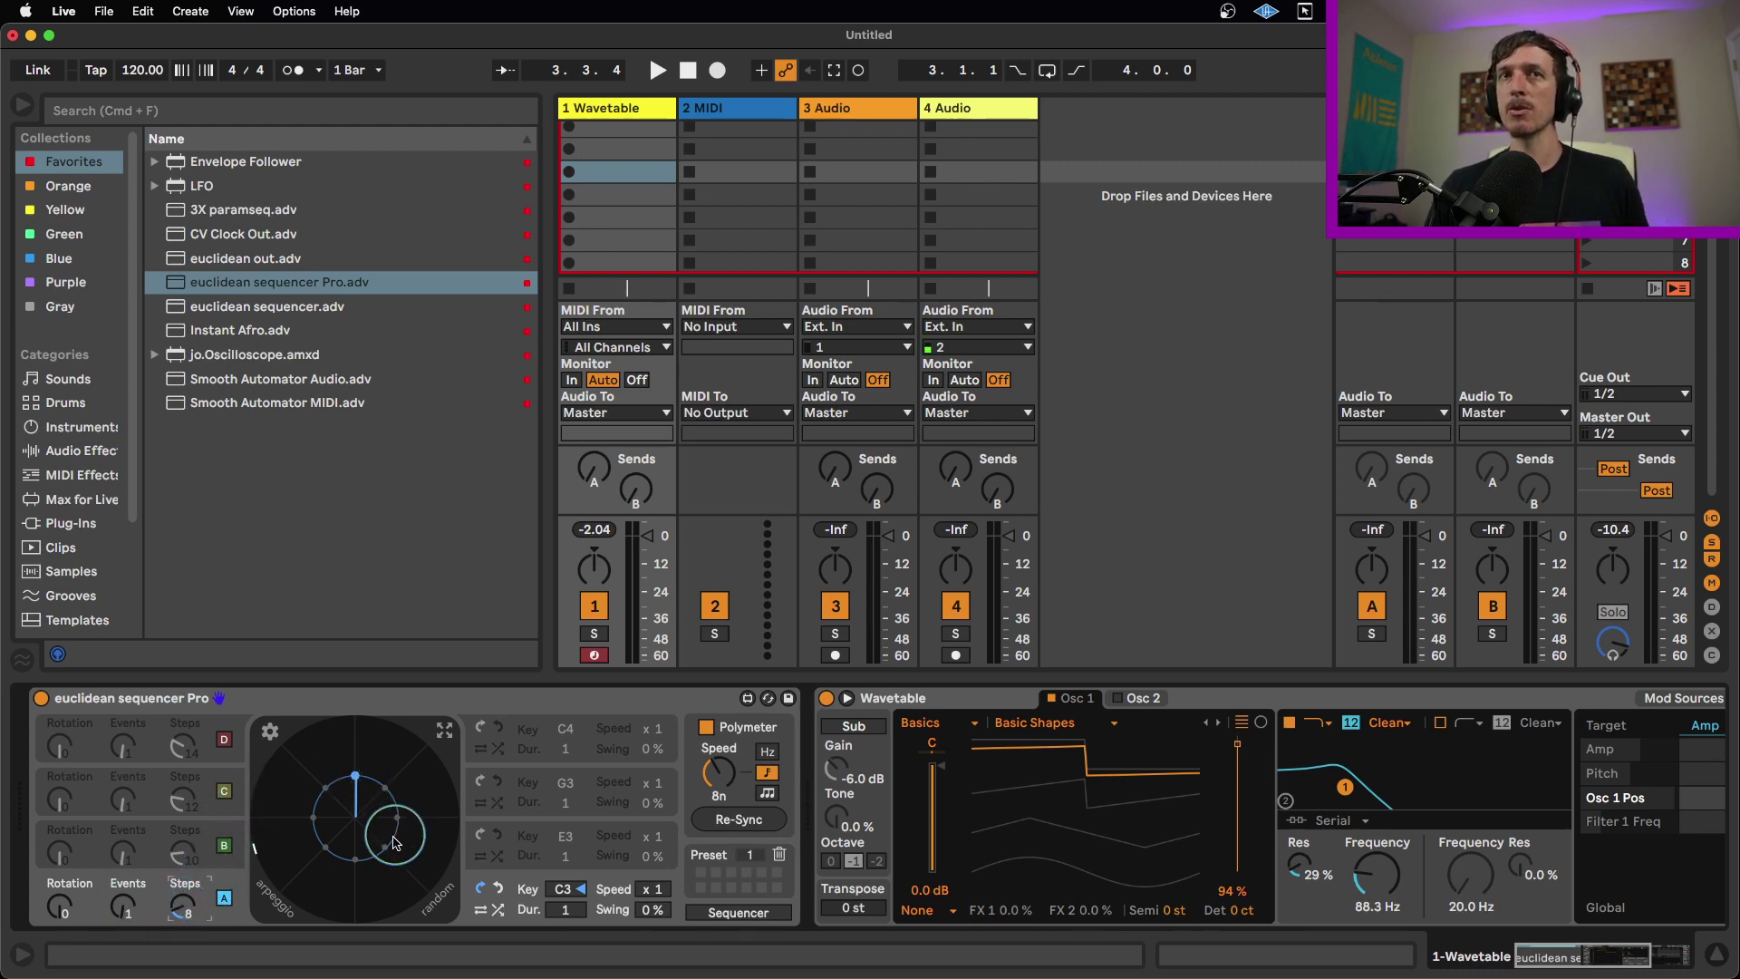
Step: Raise lane A's Events from 1 to 5 across its 8 steps, auditioning the pattern
key(space)
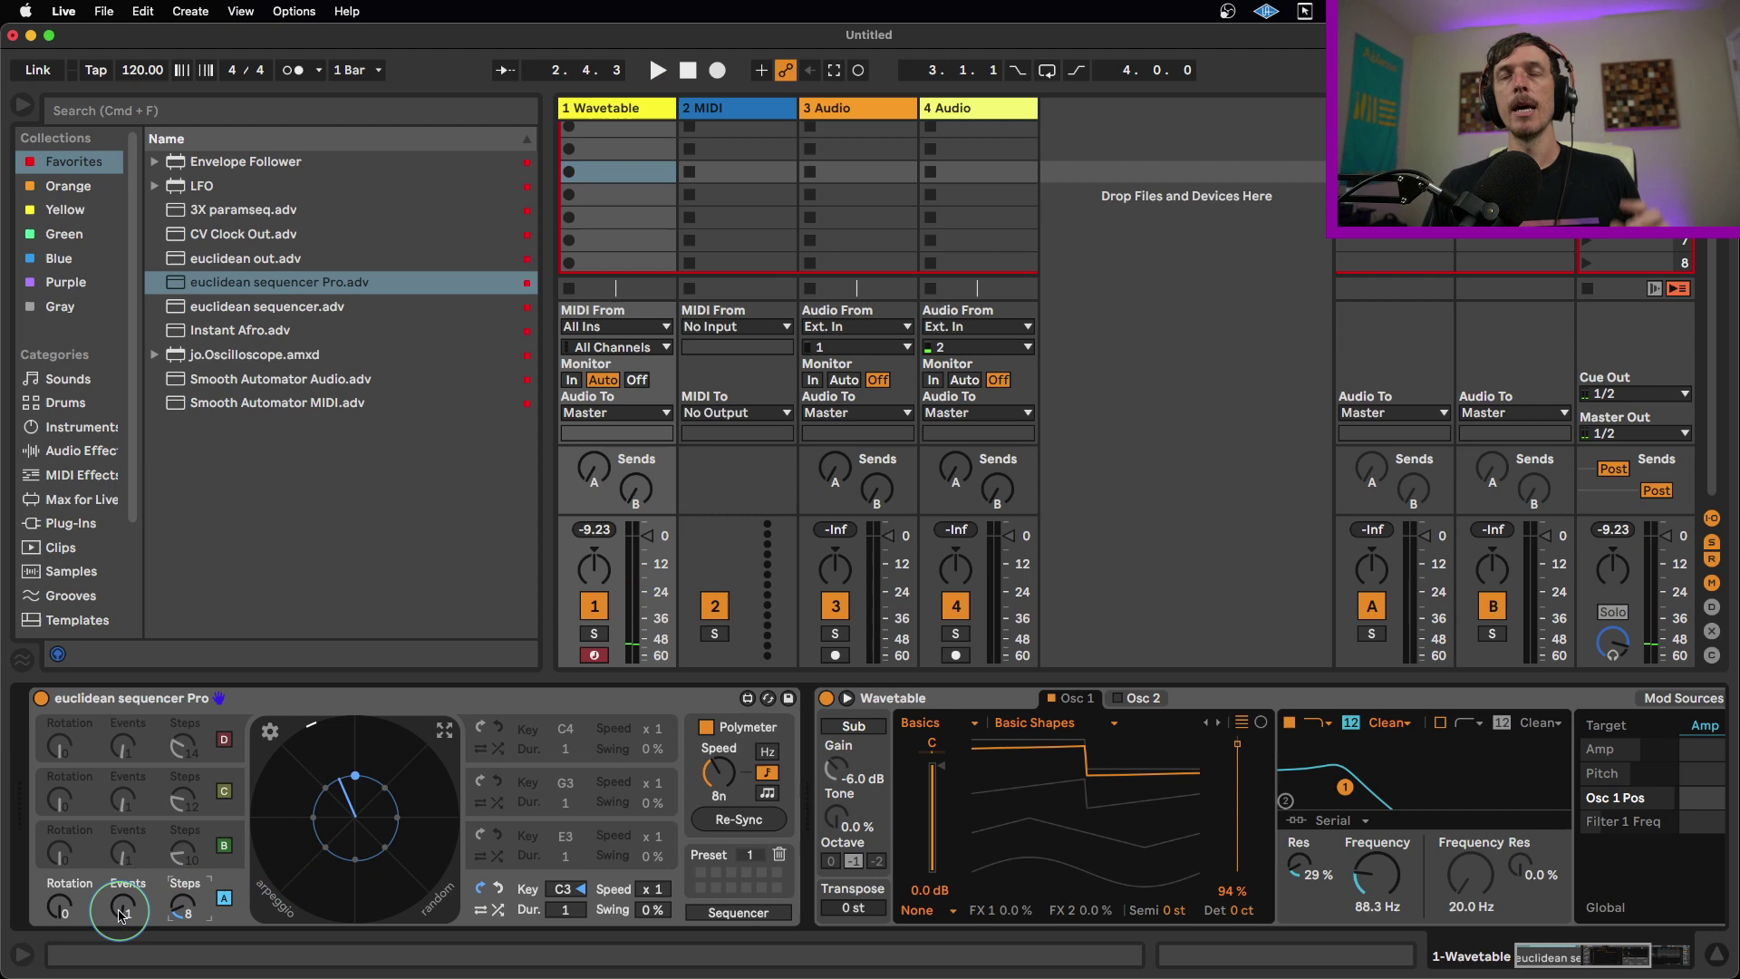
key(space)
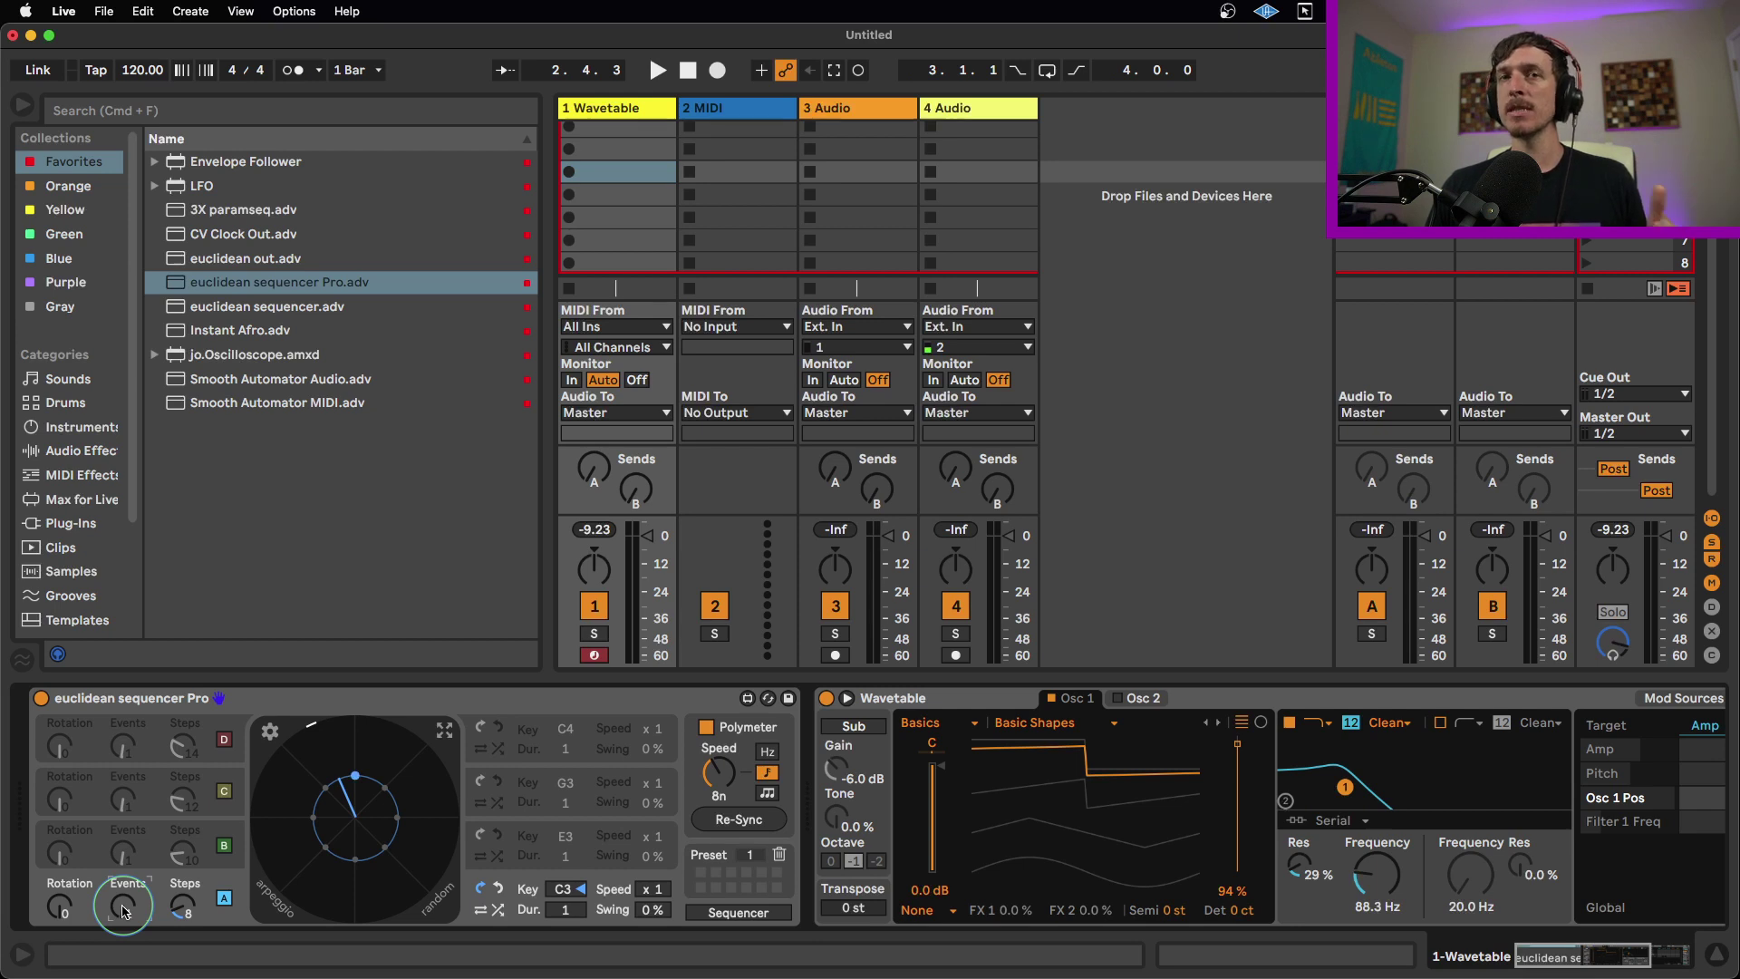
drag(122, 907, 132, 883)
key(space)
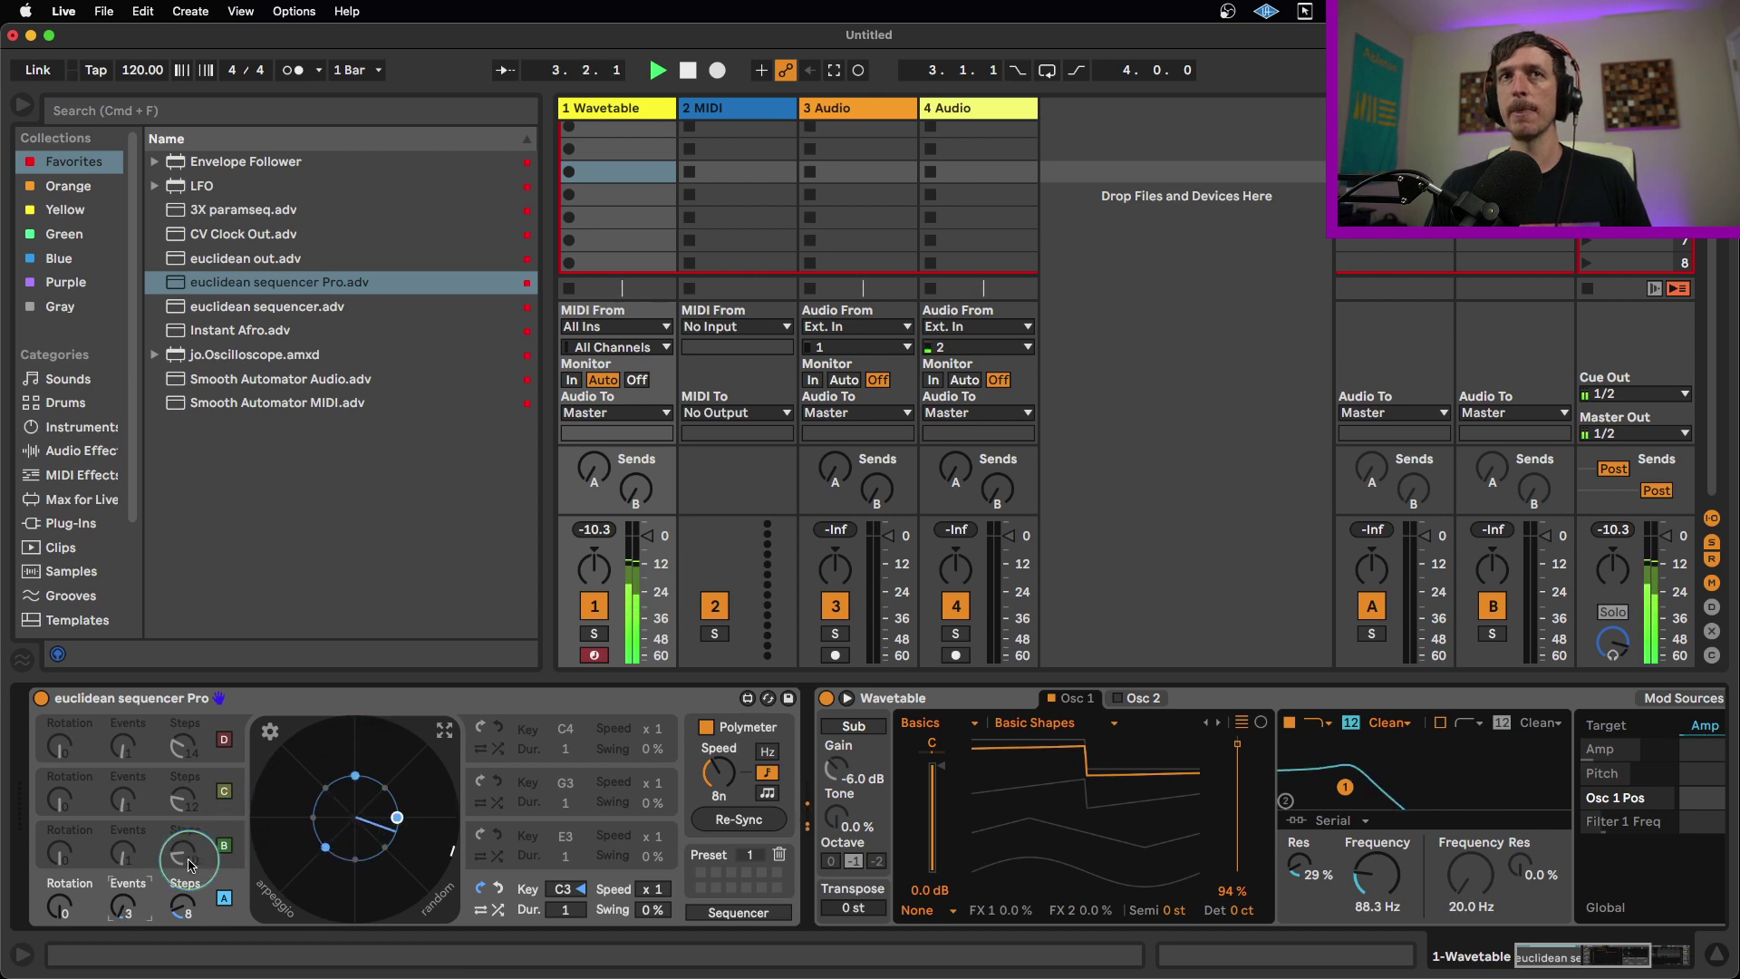
drag(348, 839, 405, 766)
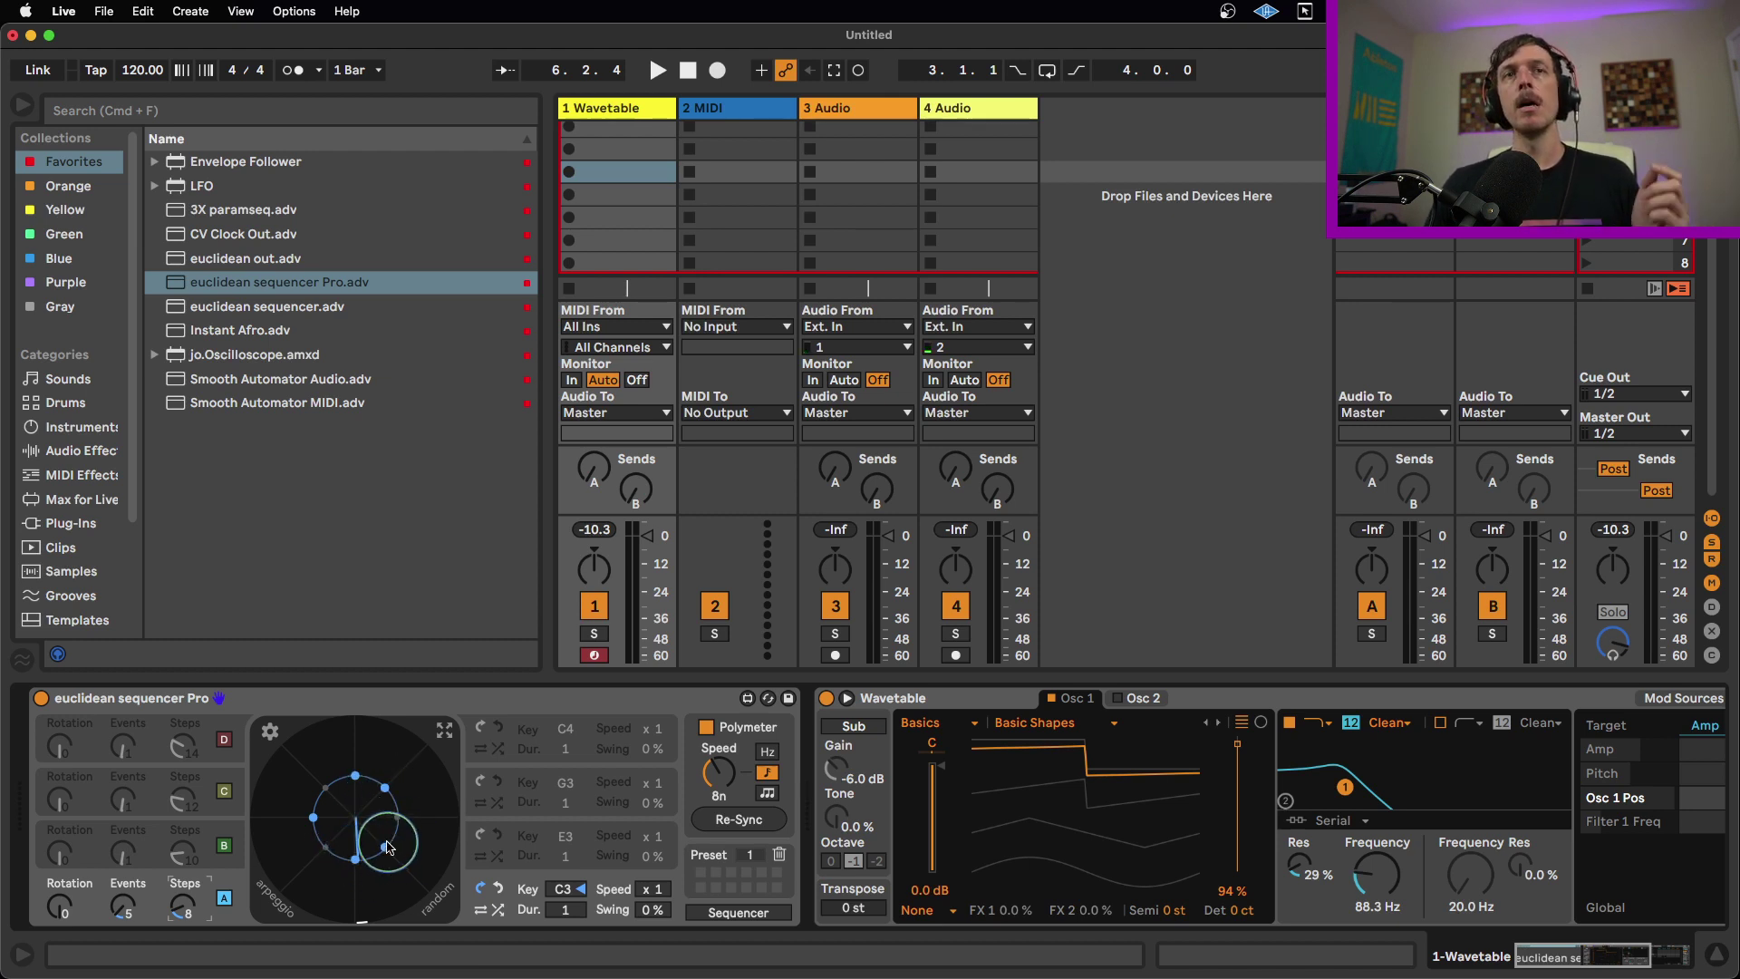
Step: Try rotating lane A by one step, then set its rotation back to 0
click(55, 907)
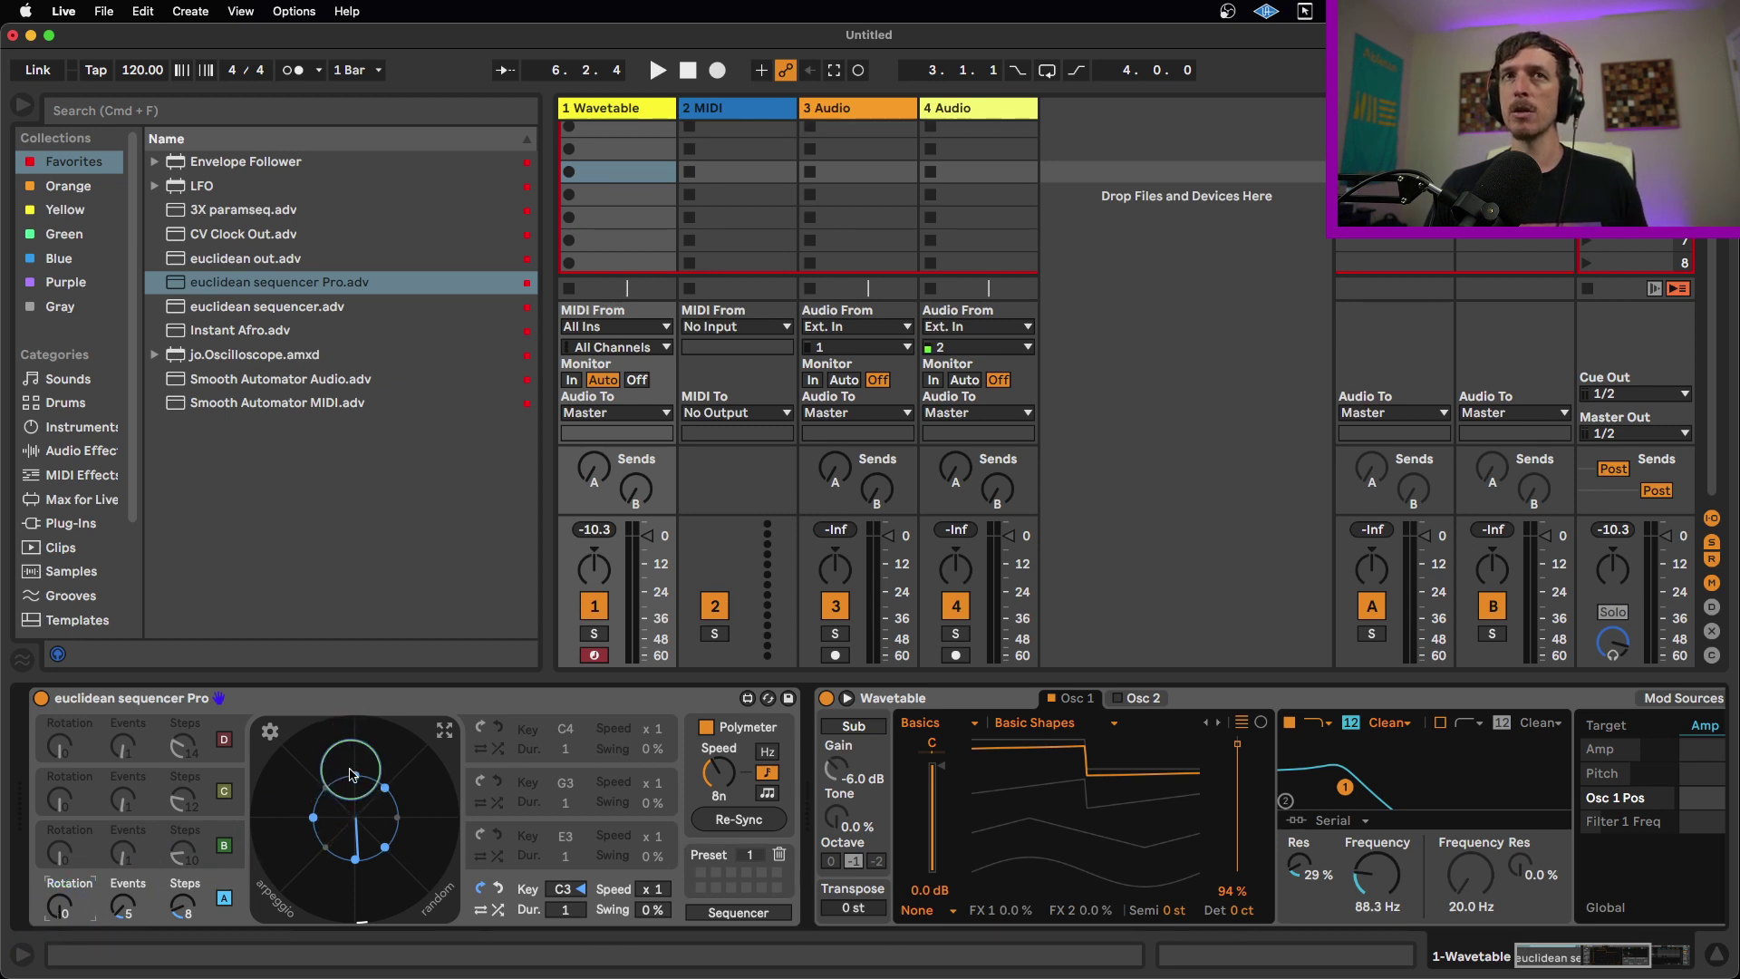
key(space)
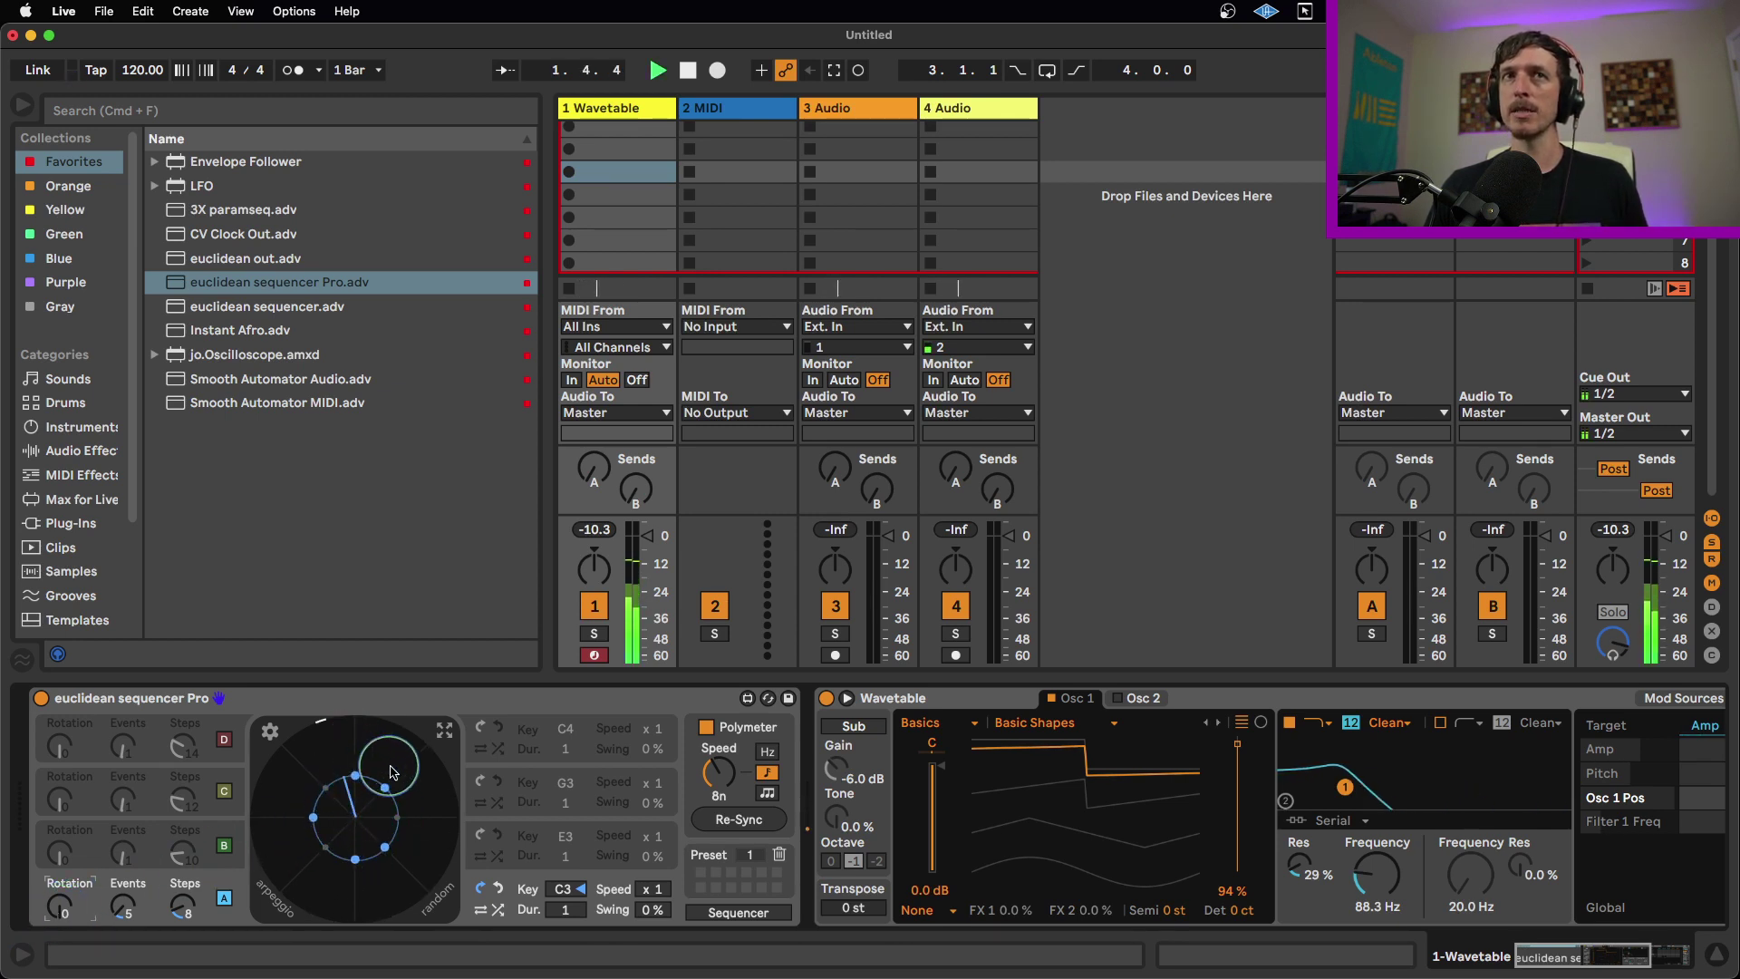
key(space)
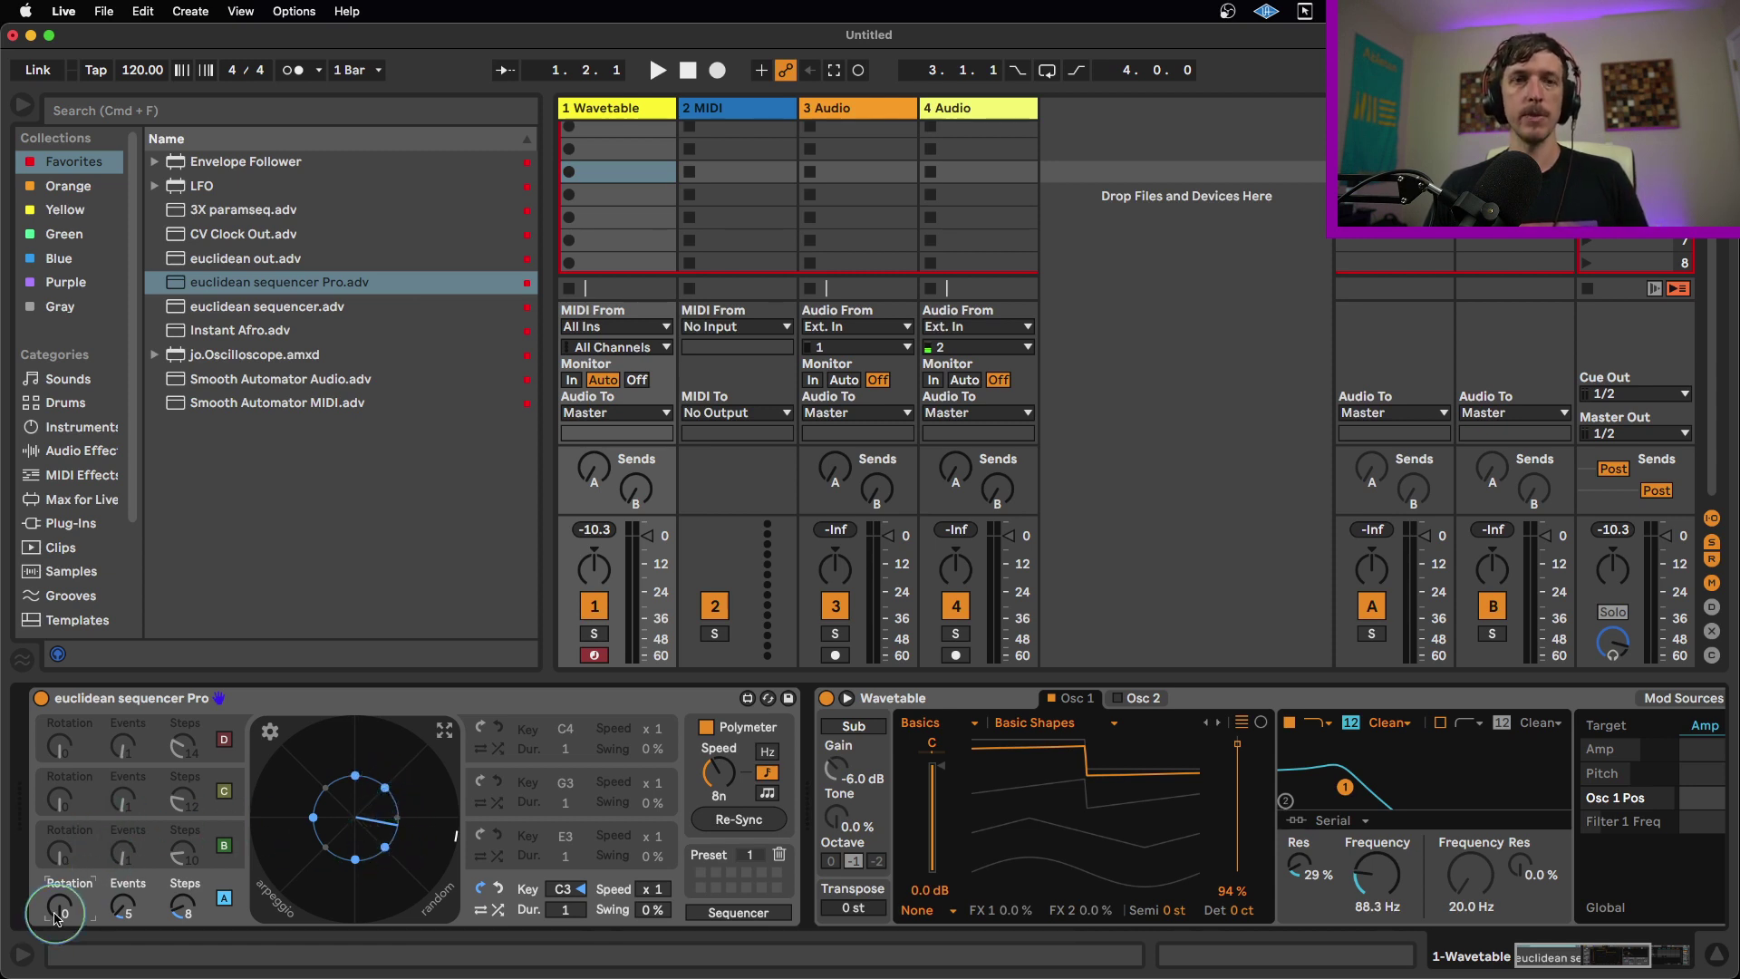
drag(56, 918, 56, 909)
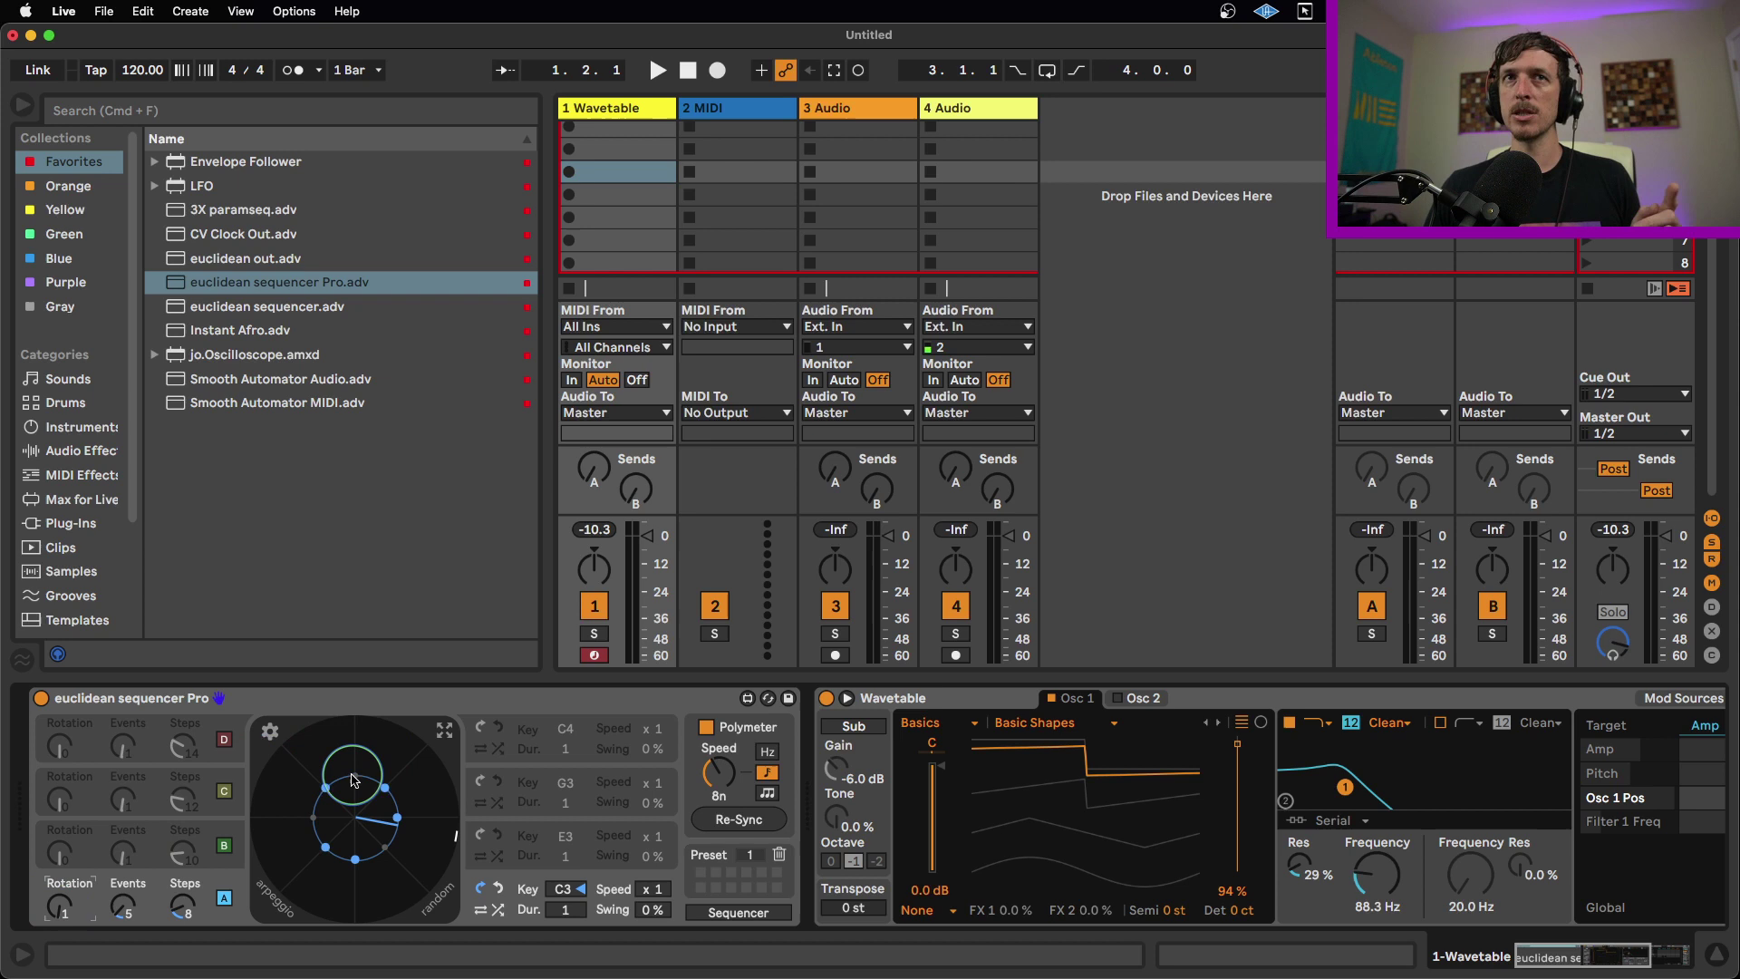
key(space)
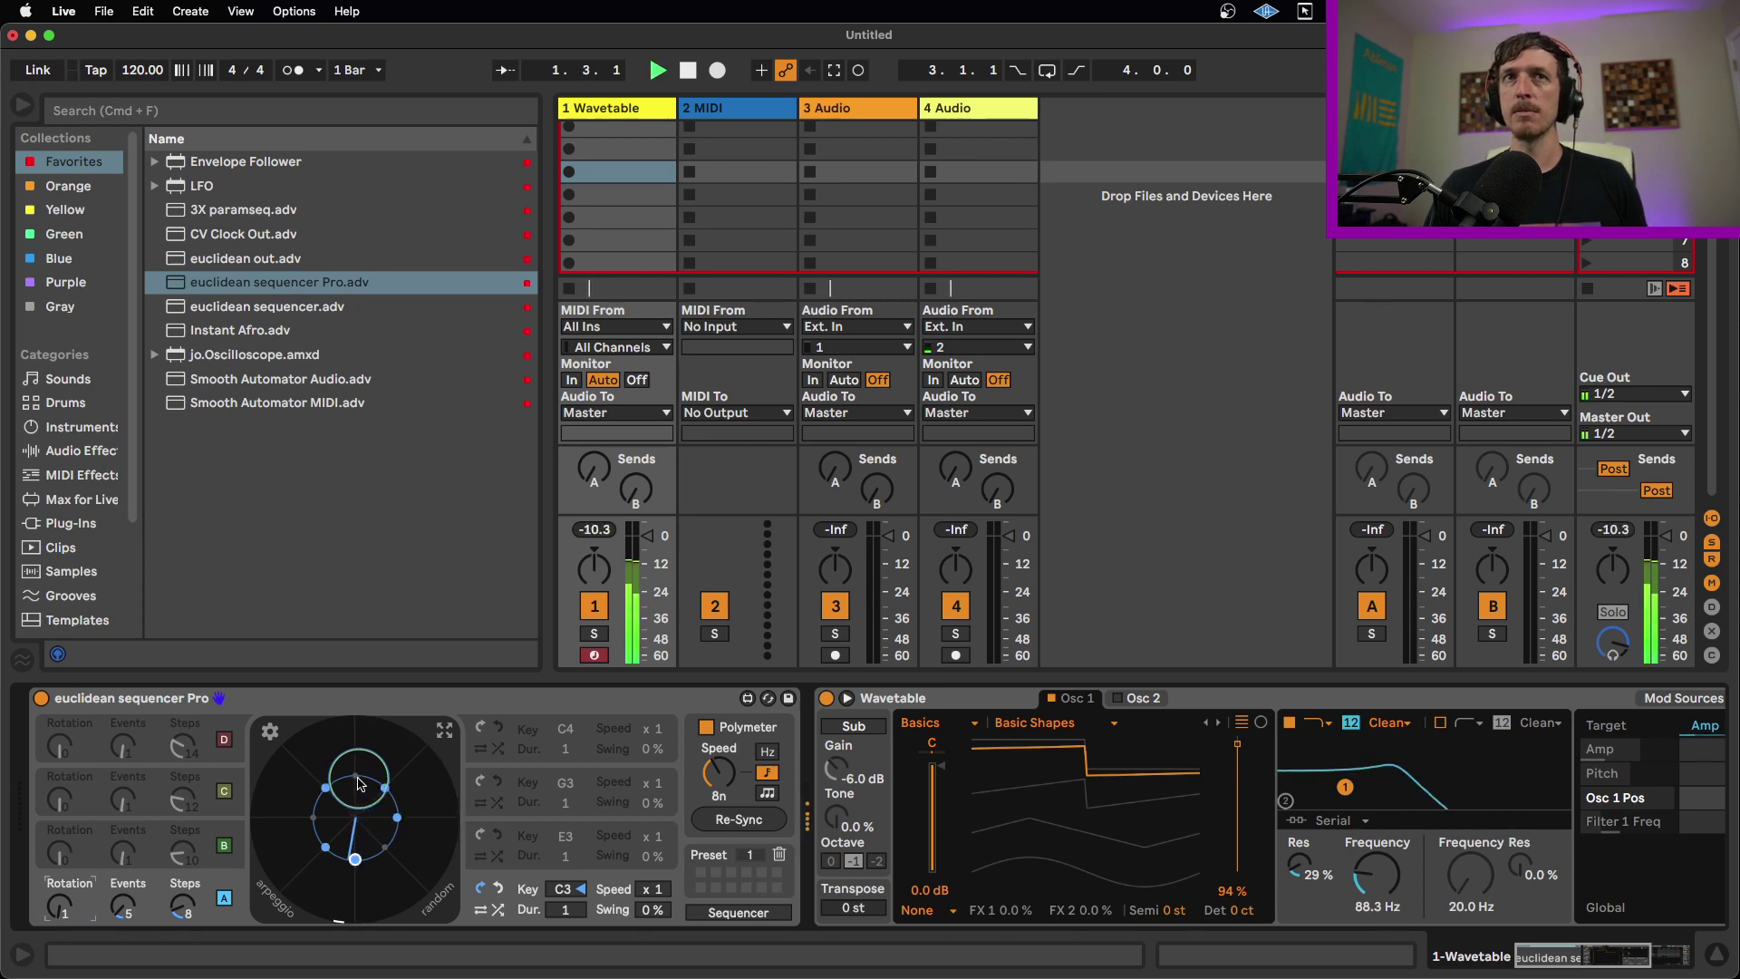
key(space)
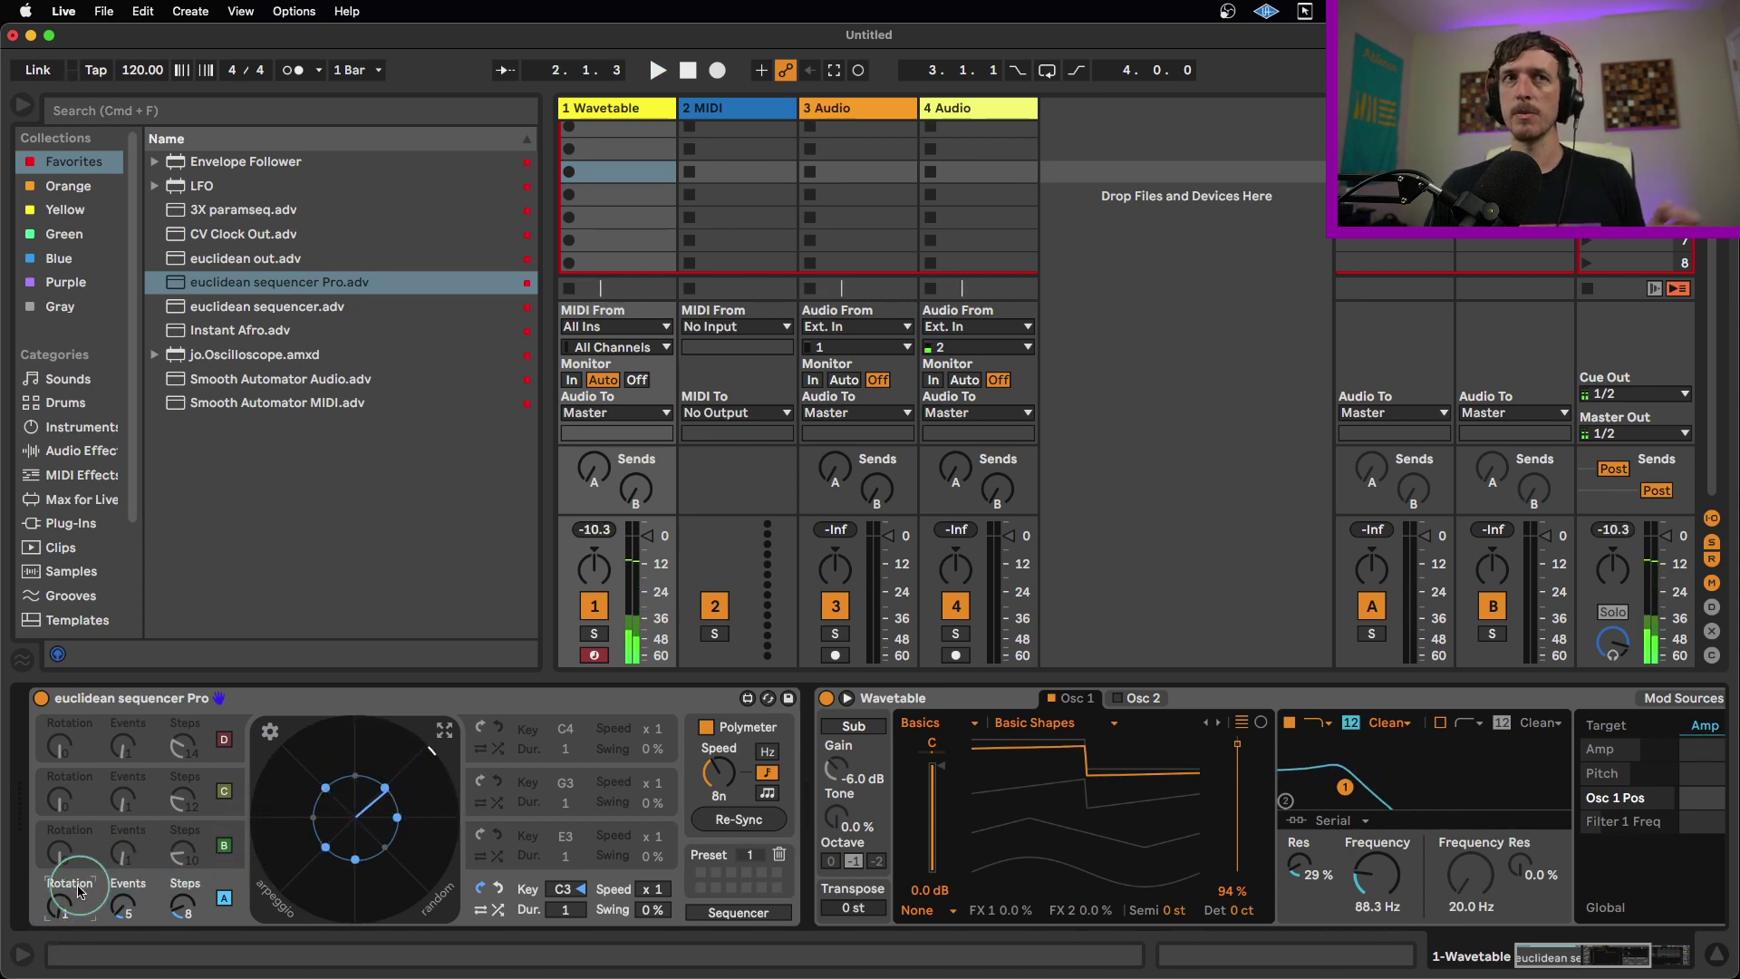
drag(59, 907, 60, 917)
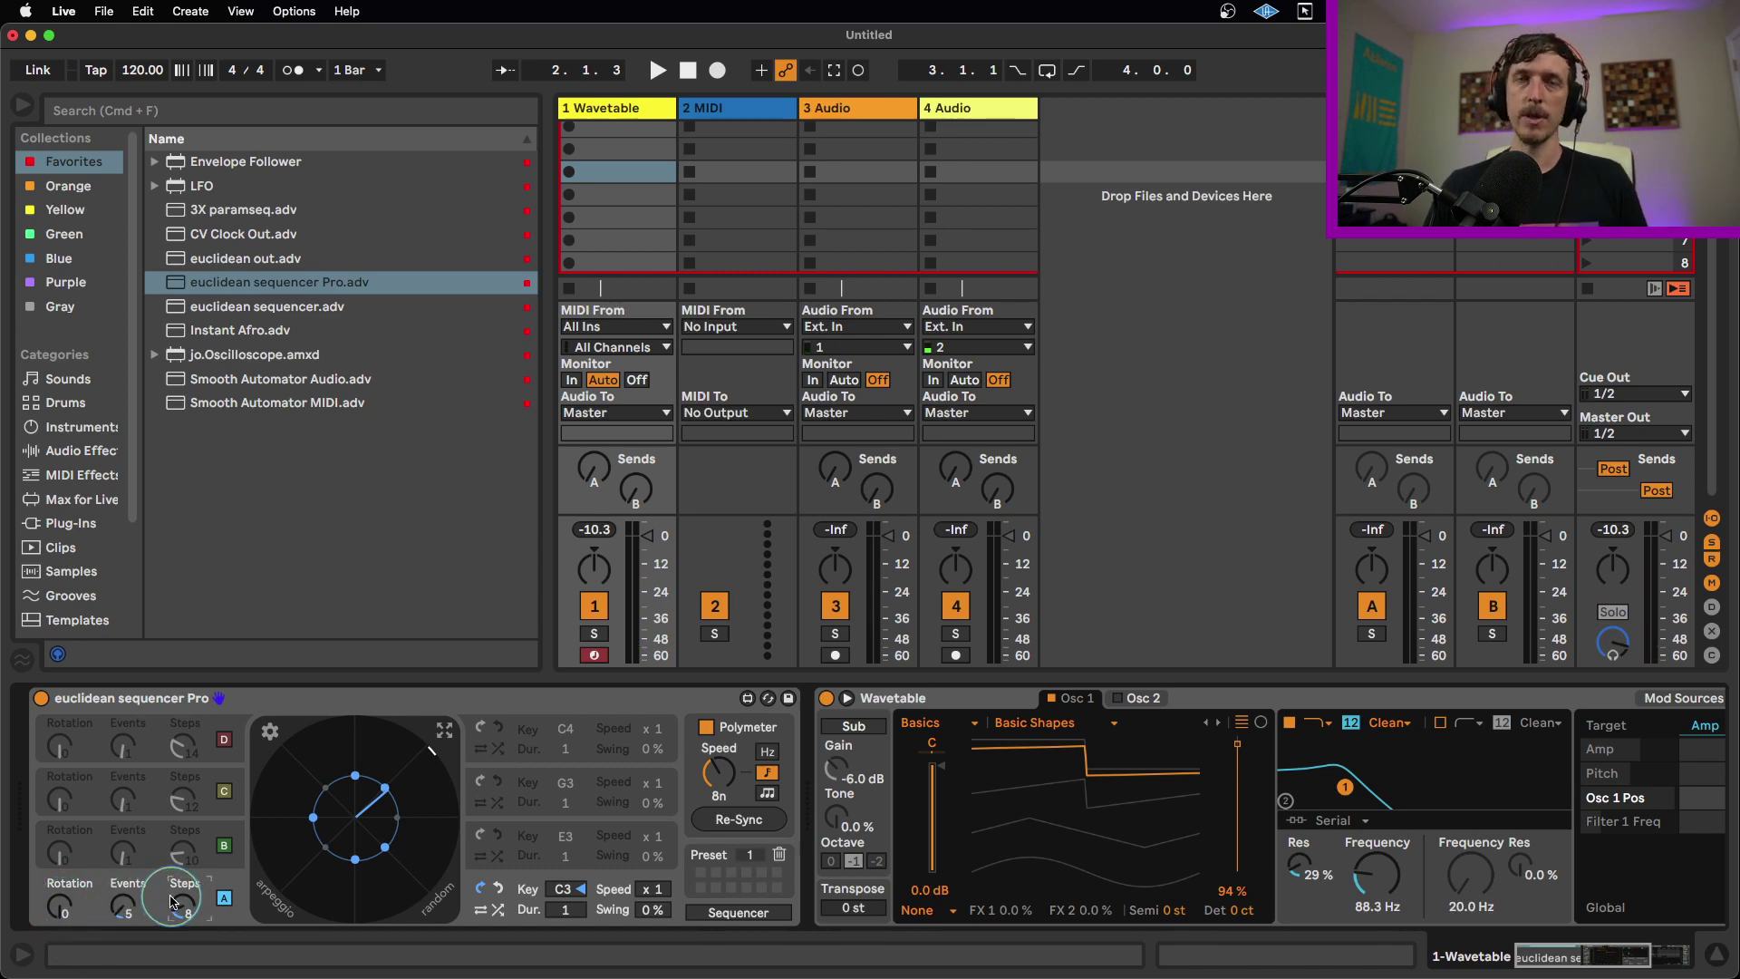
Step: Lengthen lane A from 8 to 9 steps and audition it
drag(181, 905, 182, 895)
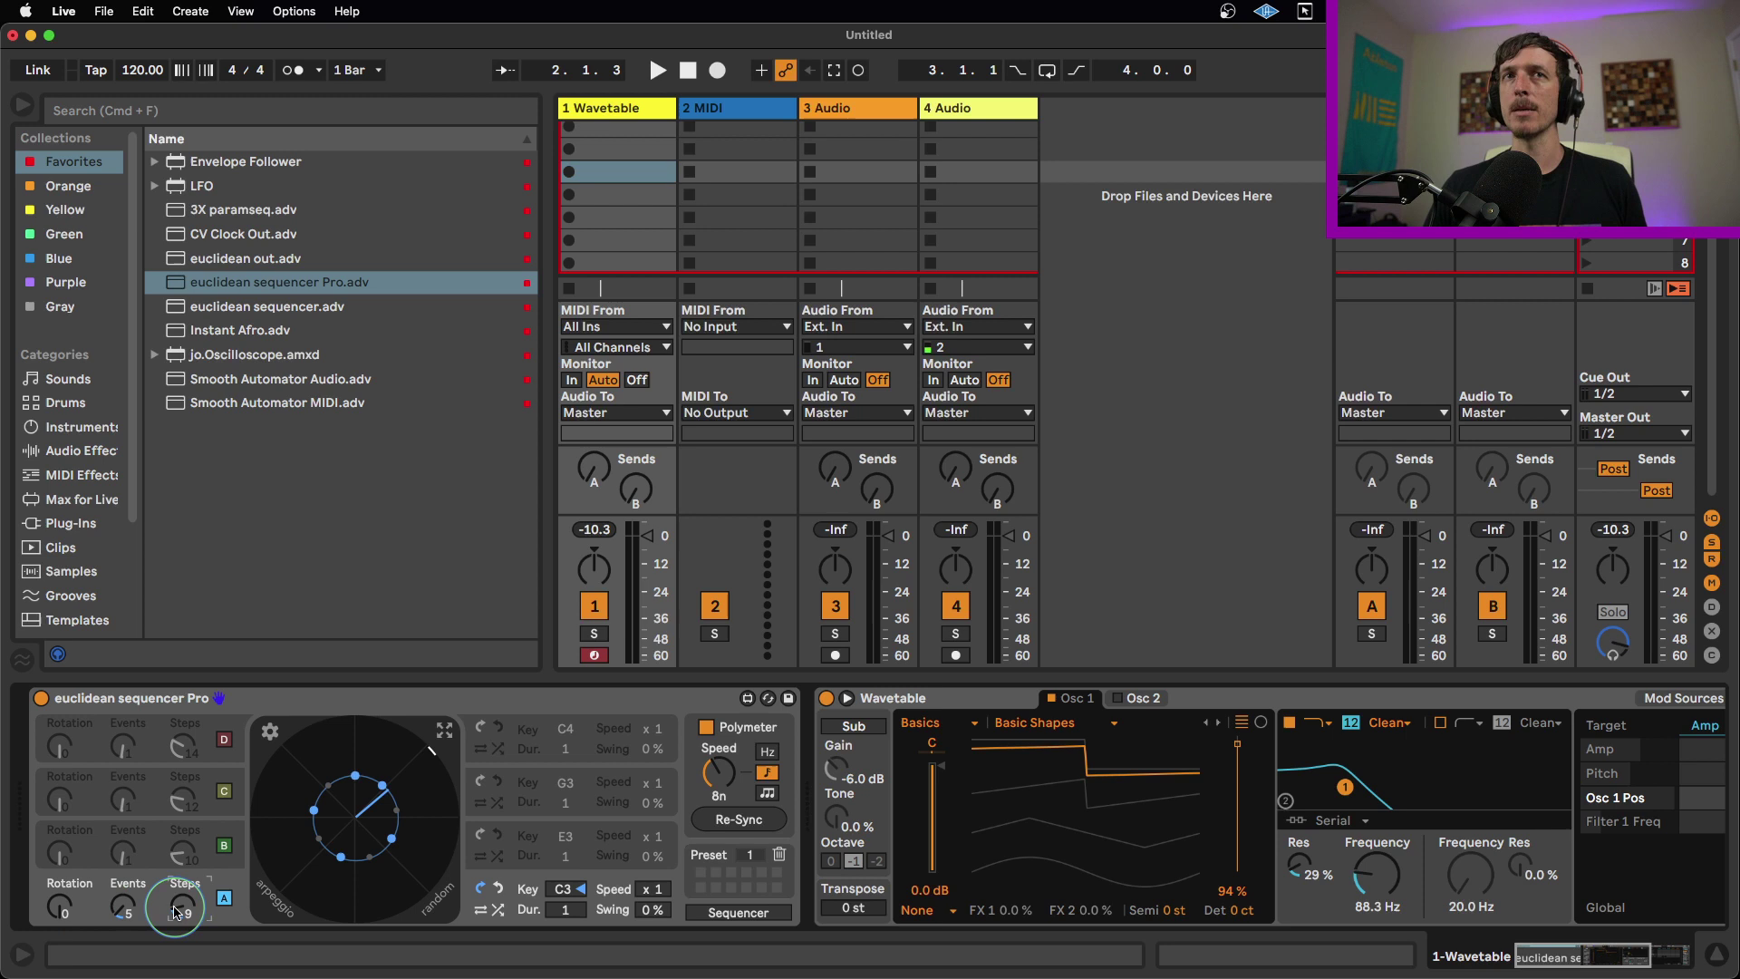
key(space)
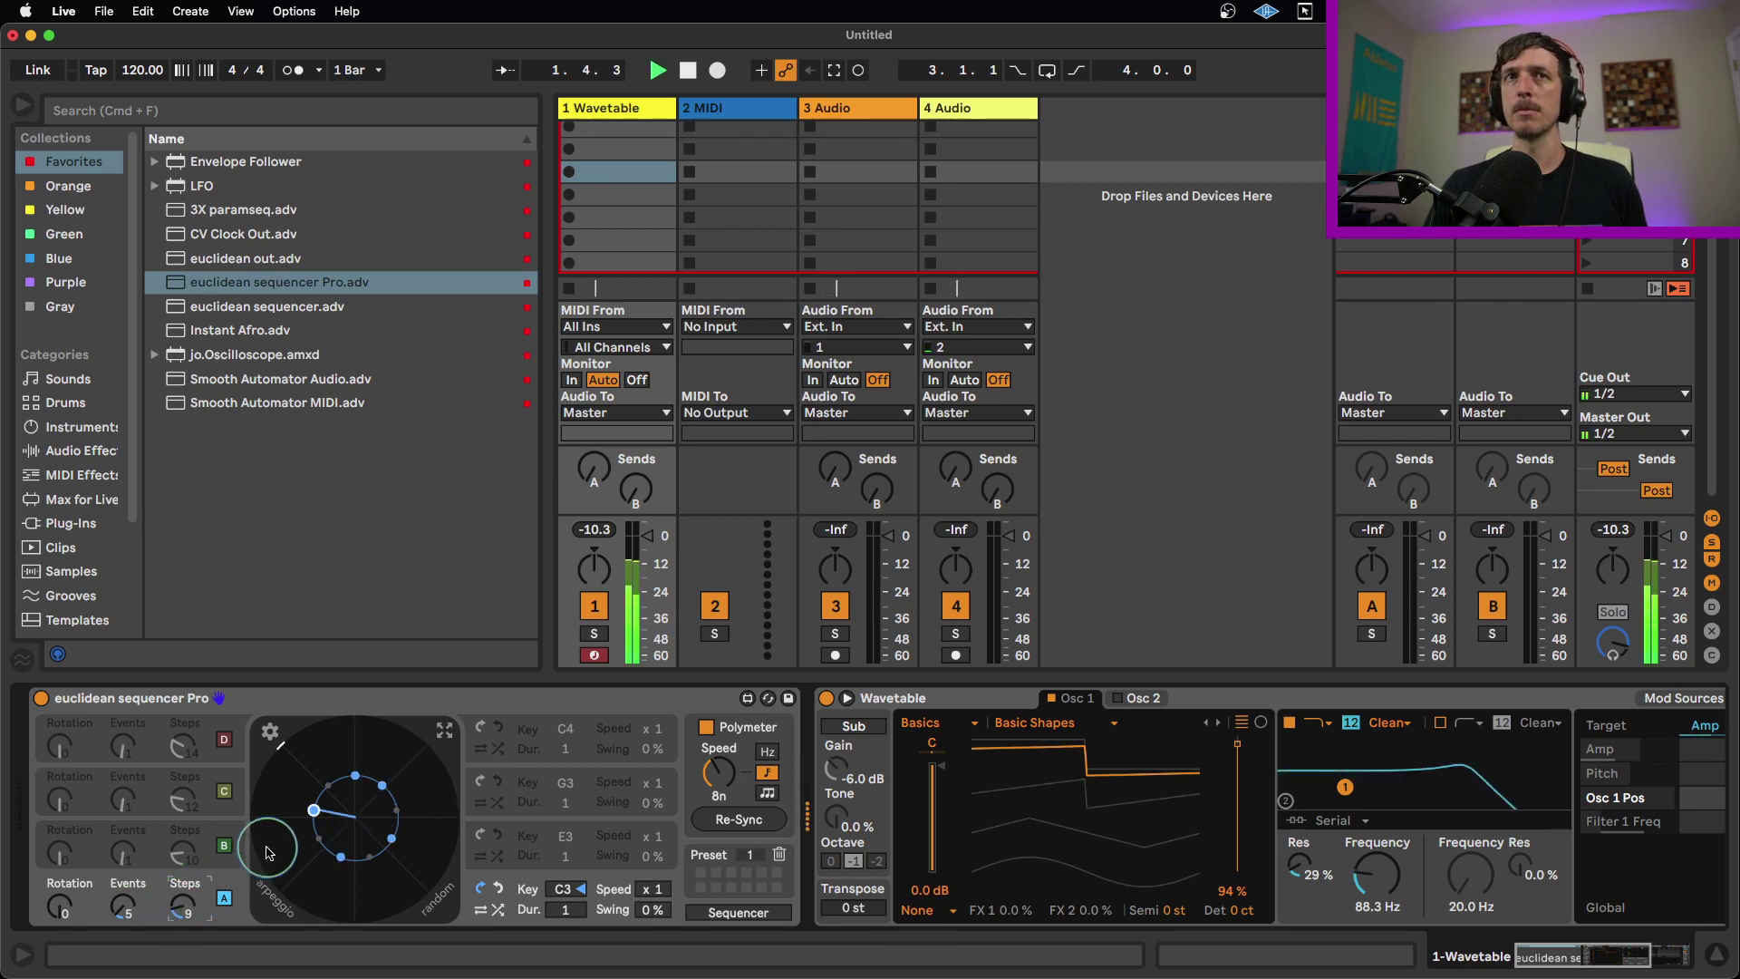
key(space)
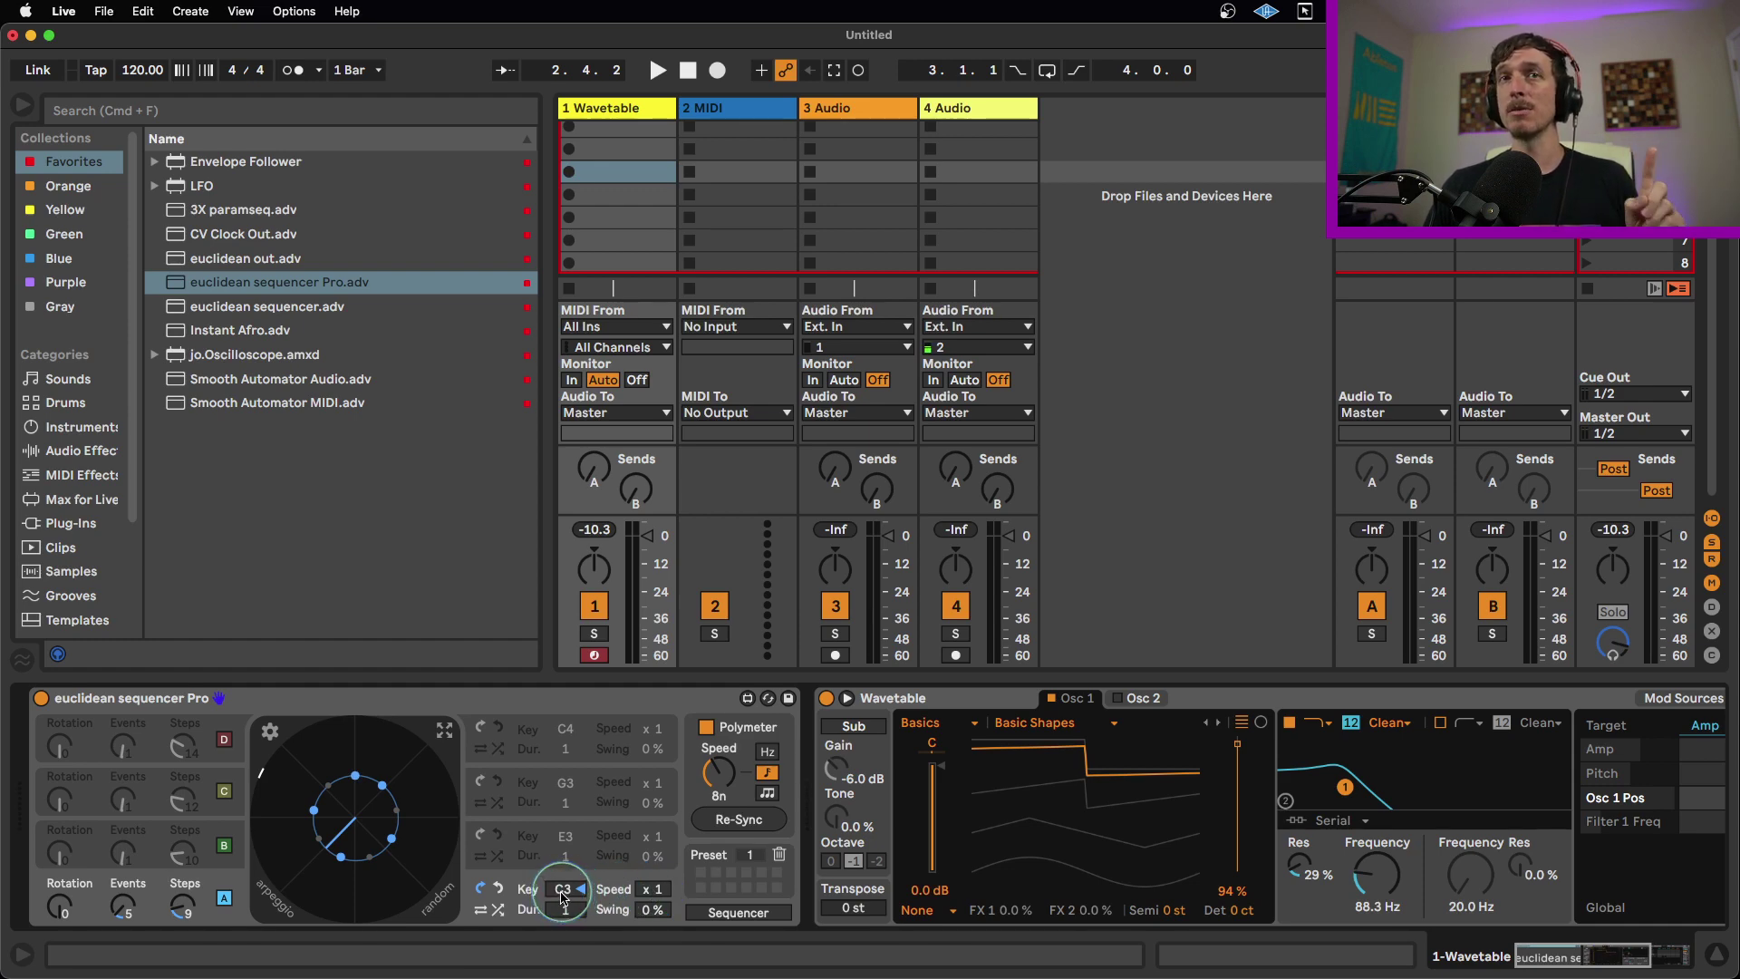
Step: Scroll the device chain to Wavetable and back, then play lane A's C3 pattern
click(950, 696)
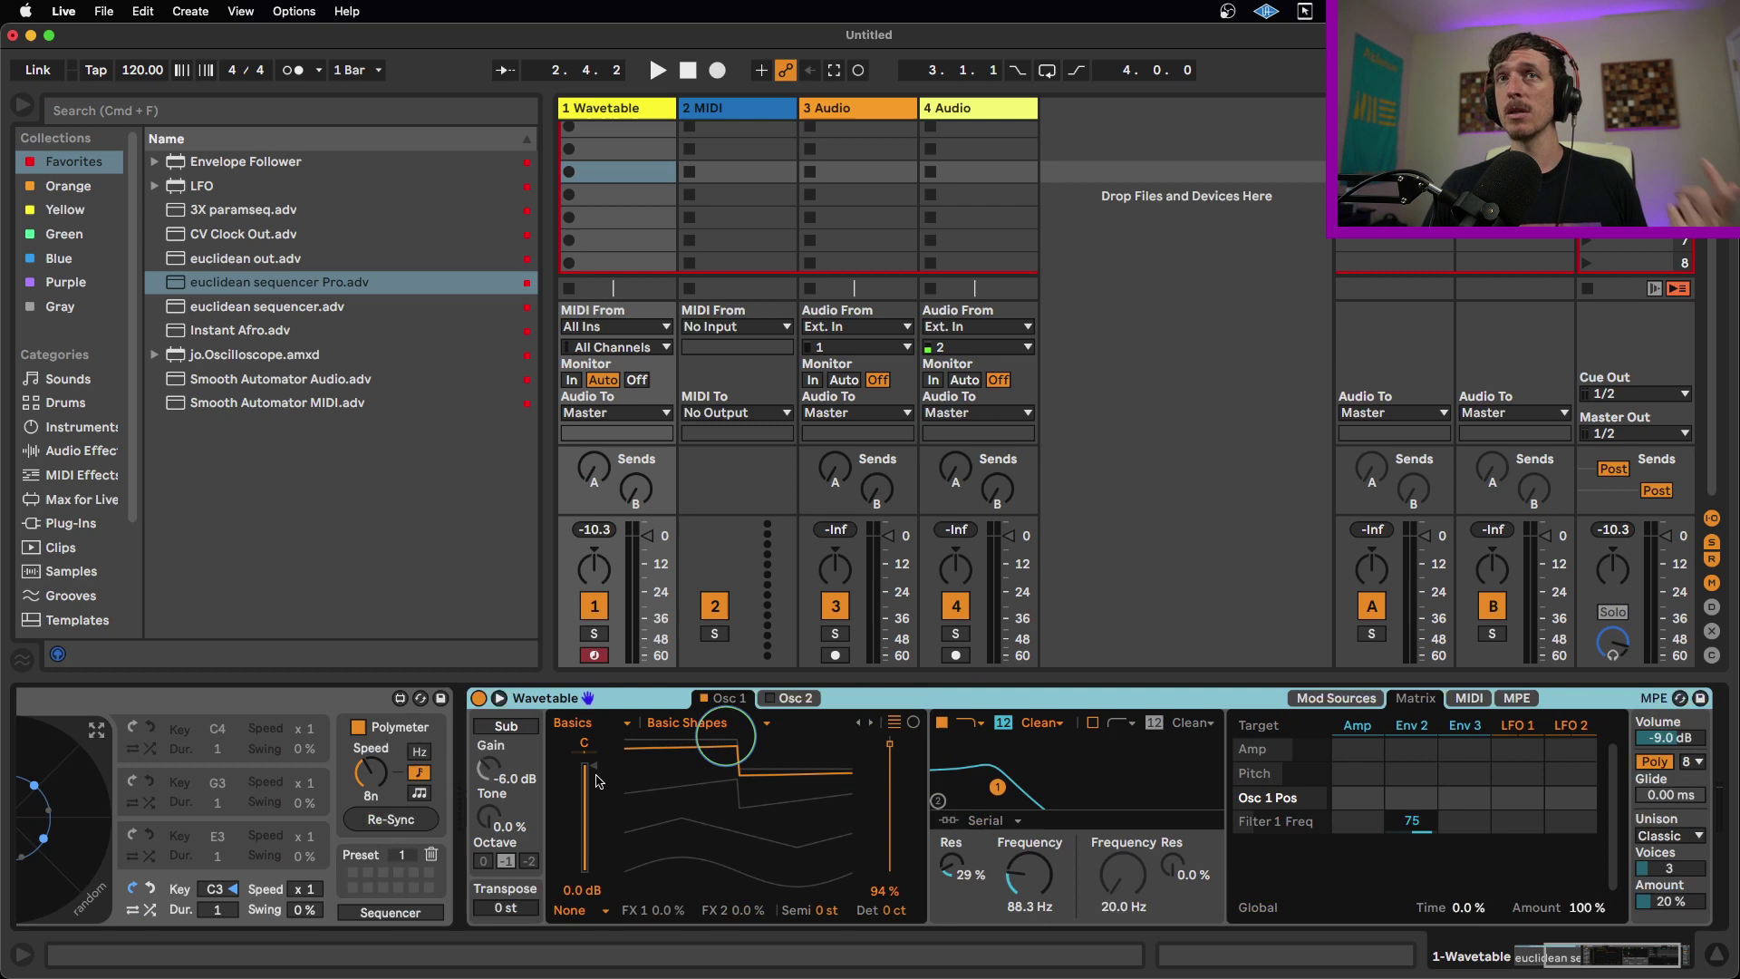
drag(1599, 958, 1565, 954)
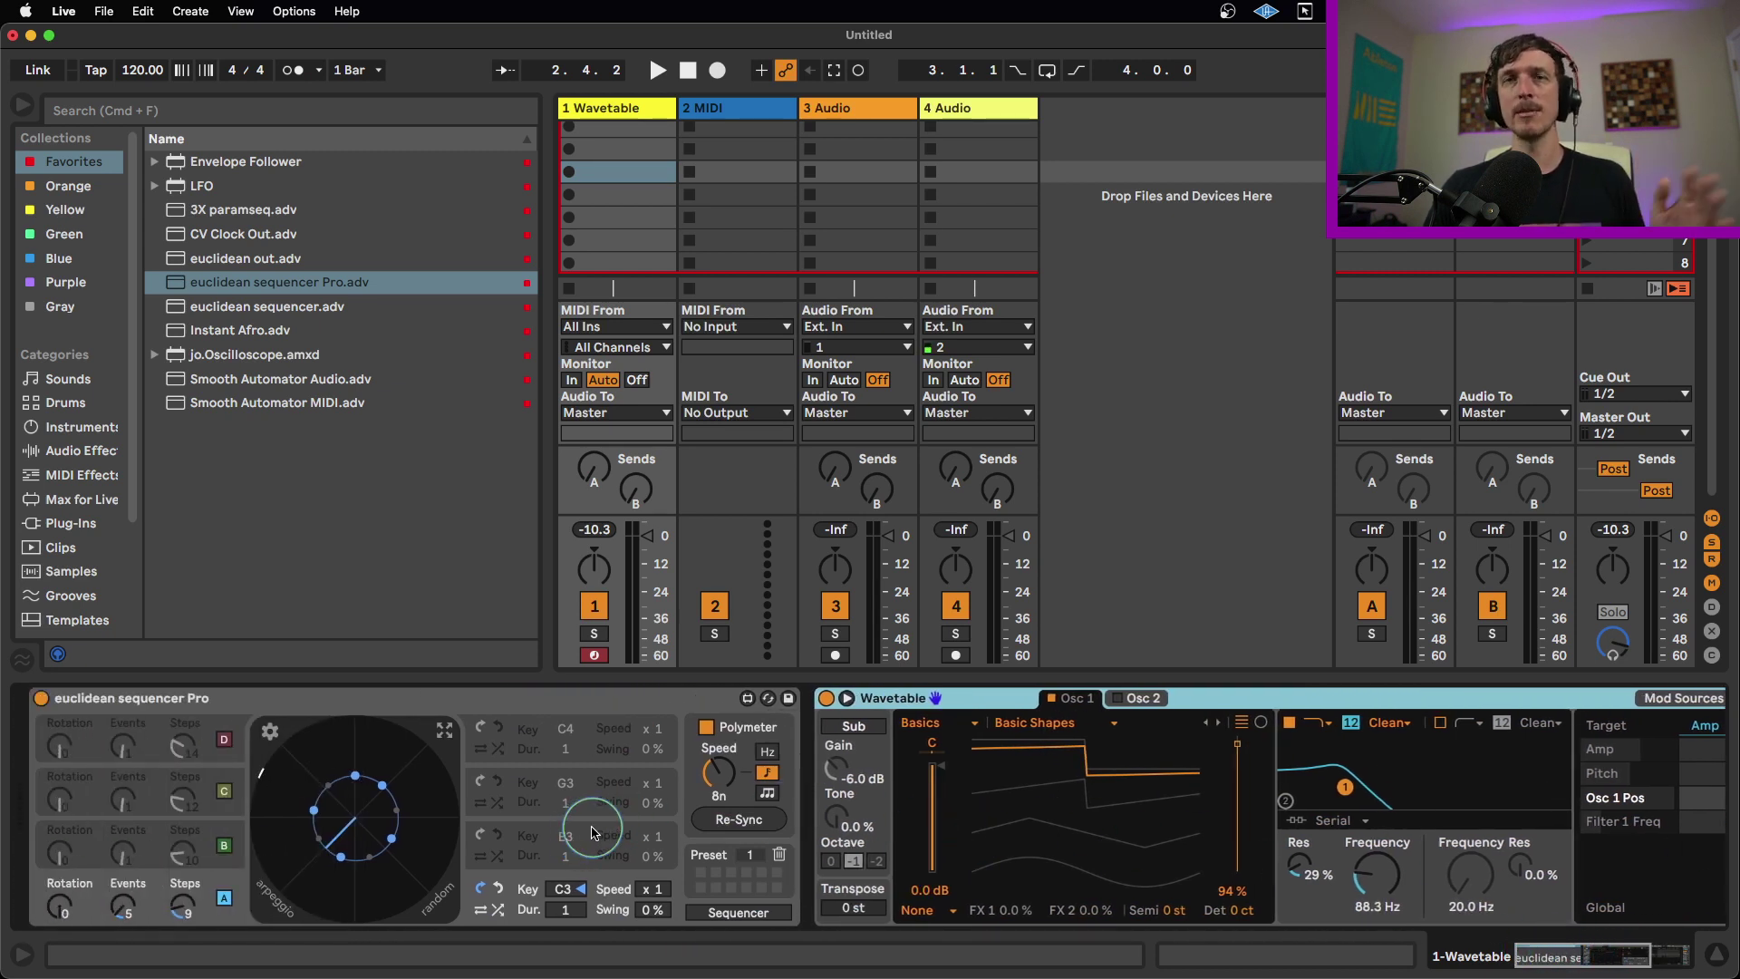
click(483, 895)
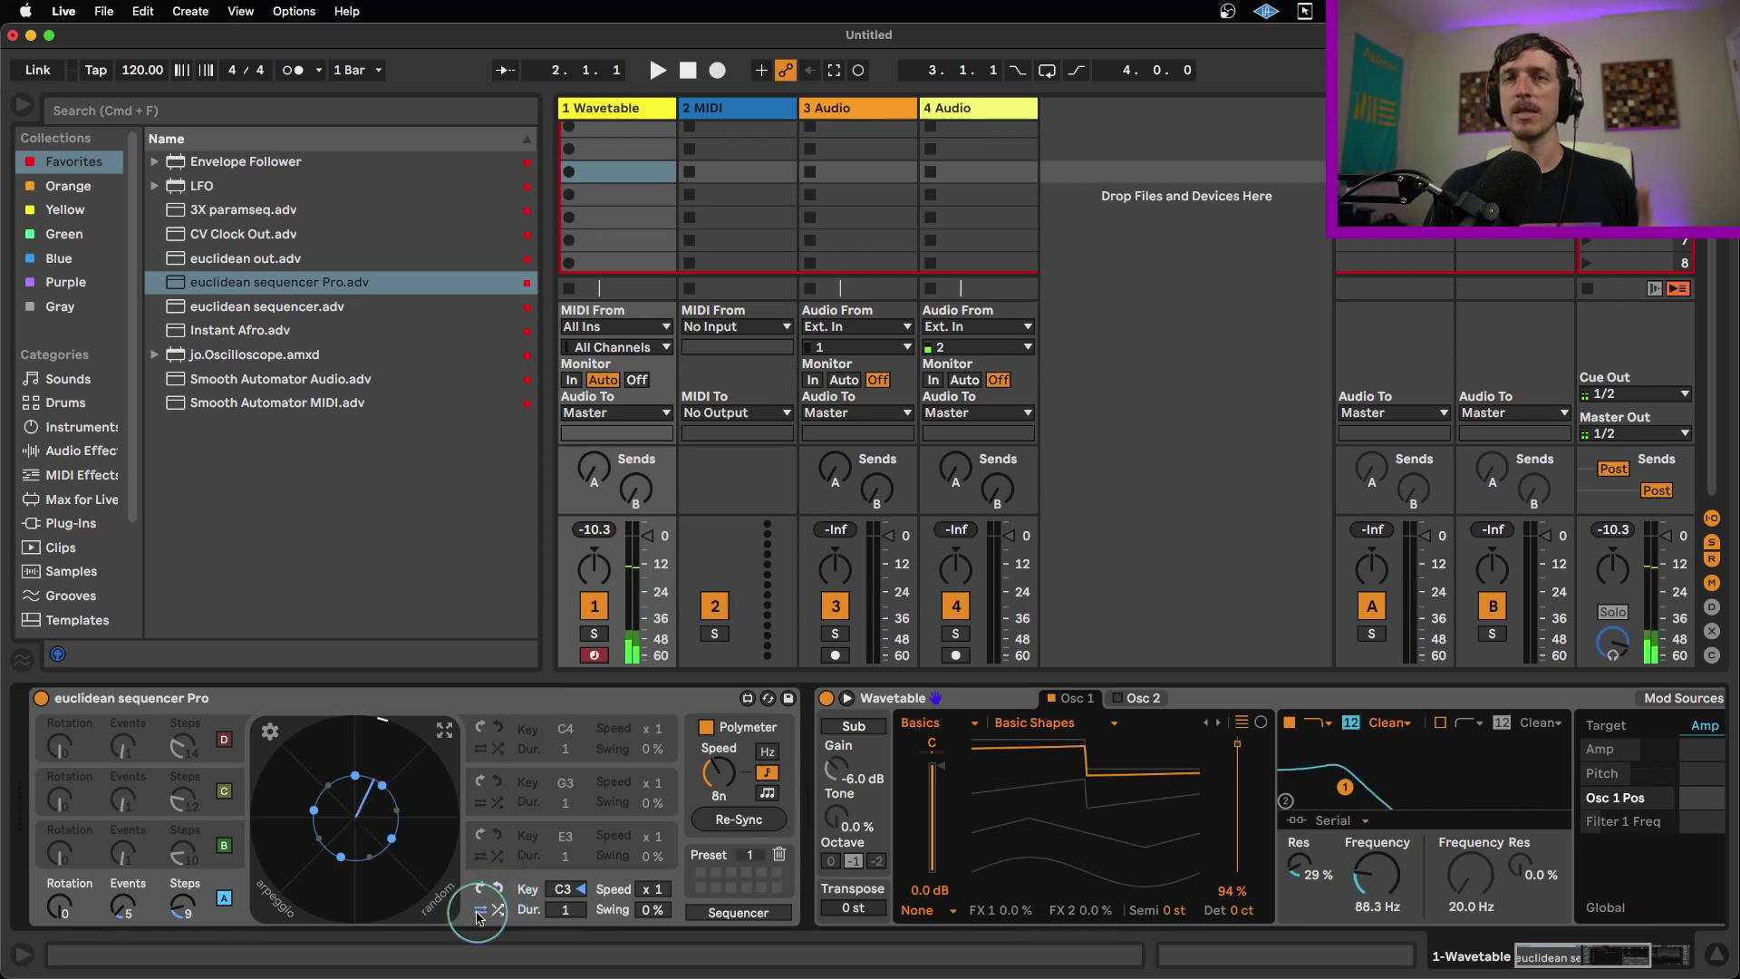
key(space)
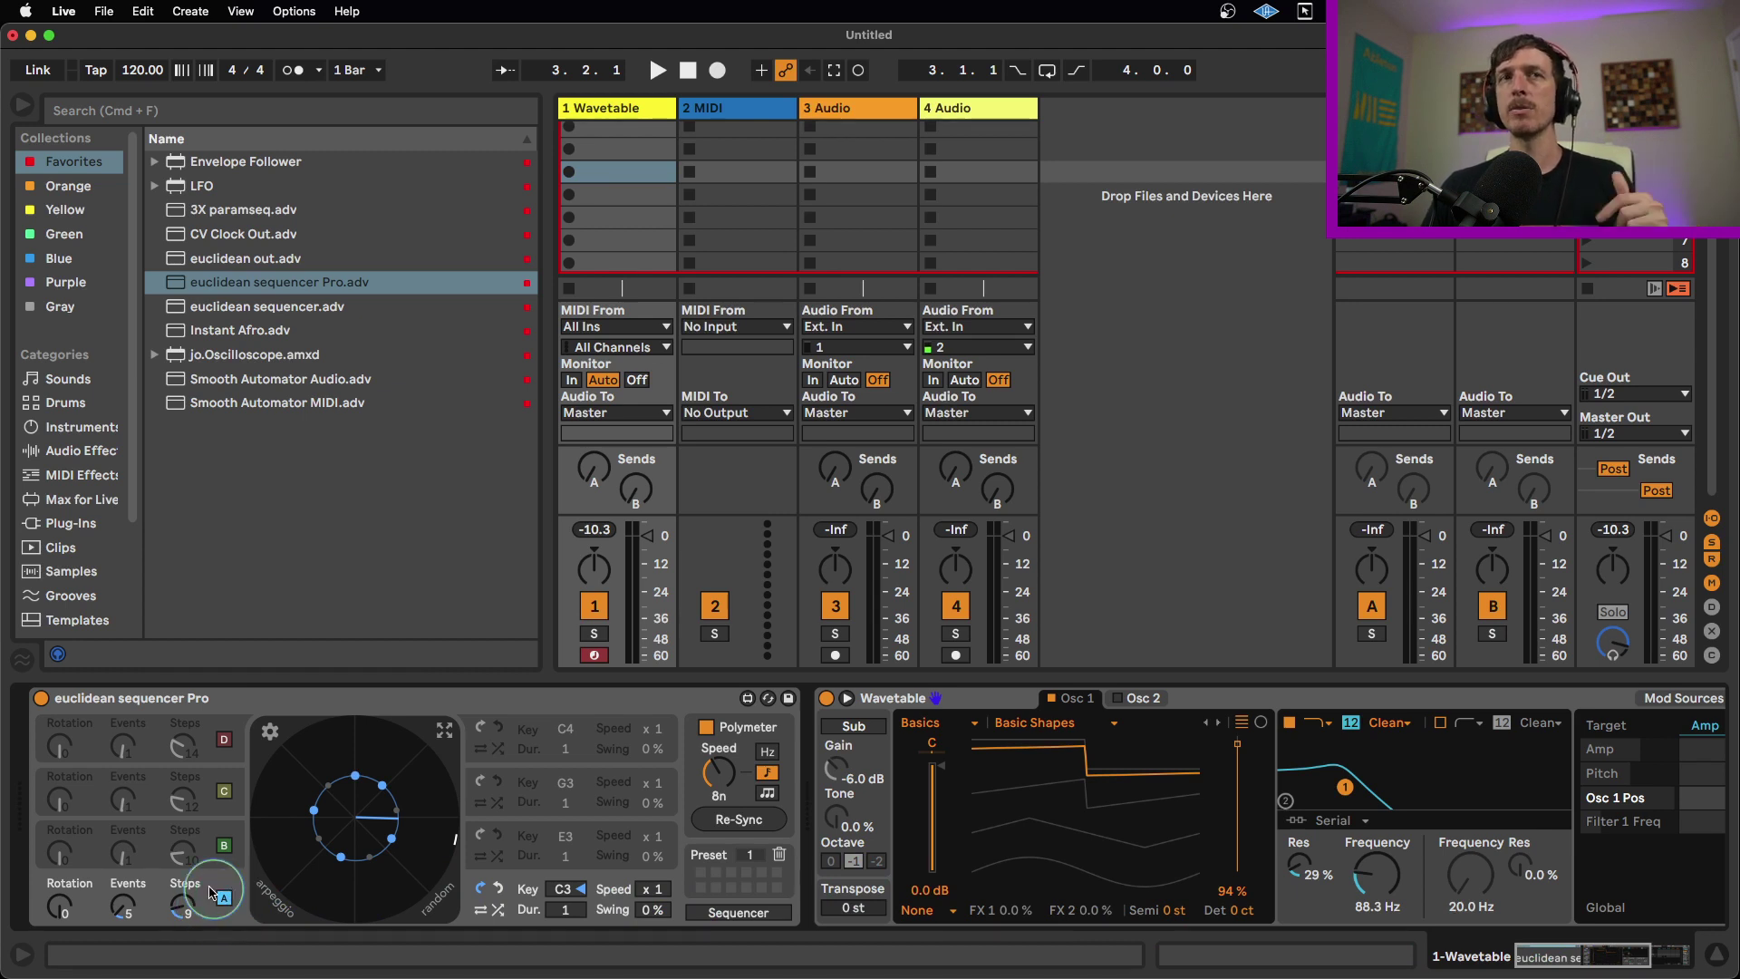
Step: Turn on lane B playing E3 with 4 events over 7 steps, rotated by 1
click(225, 845)
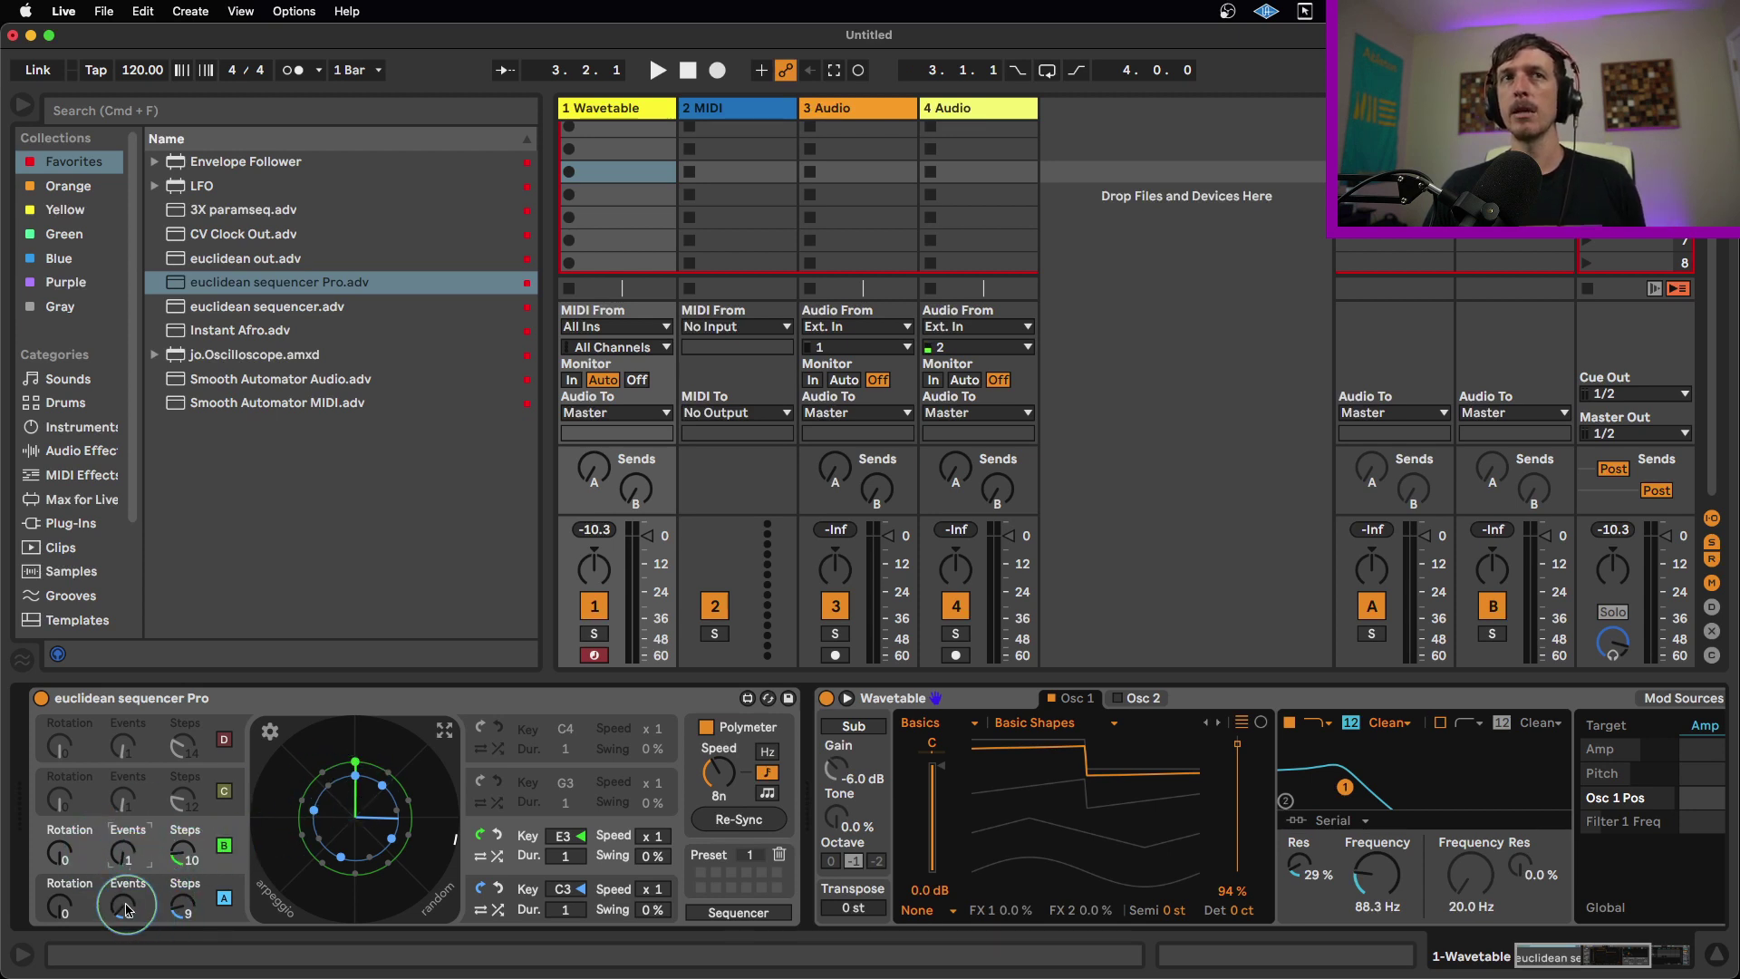
click(184, 912)
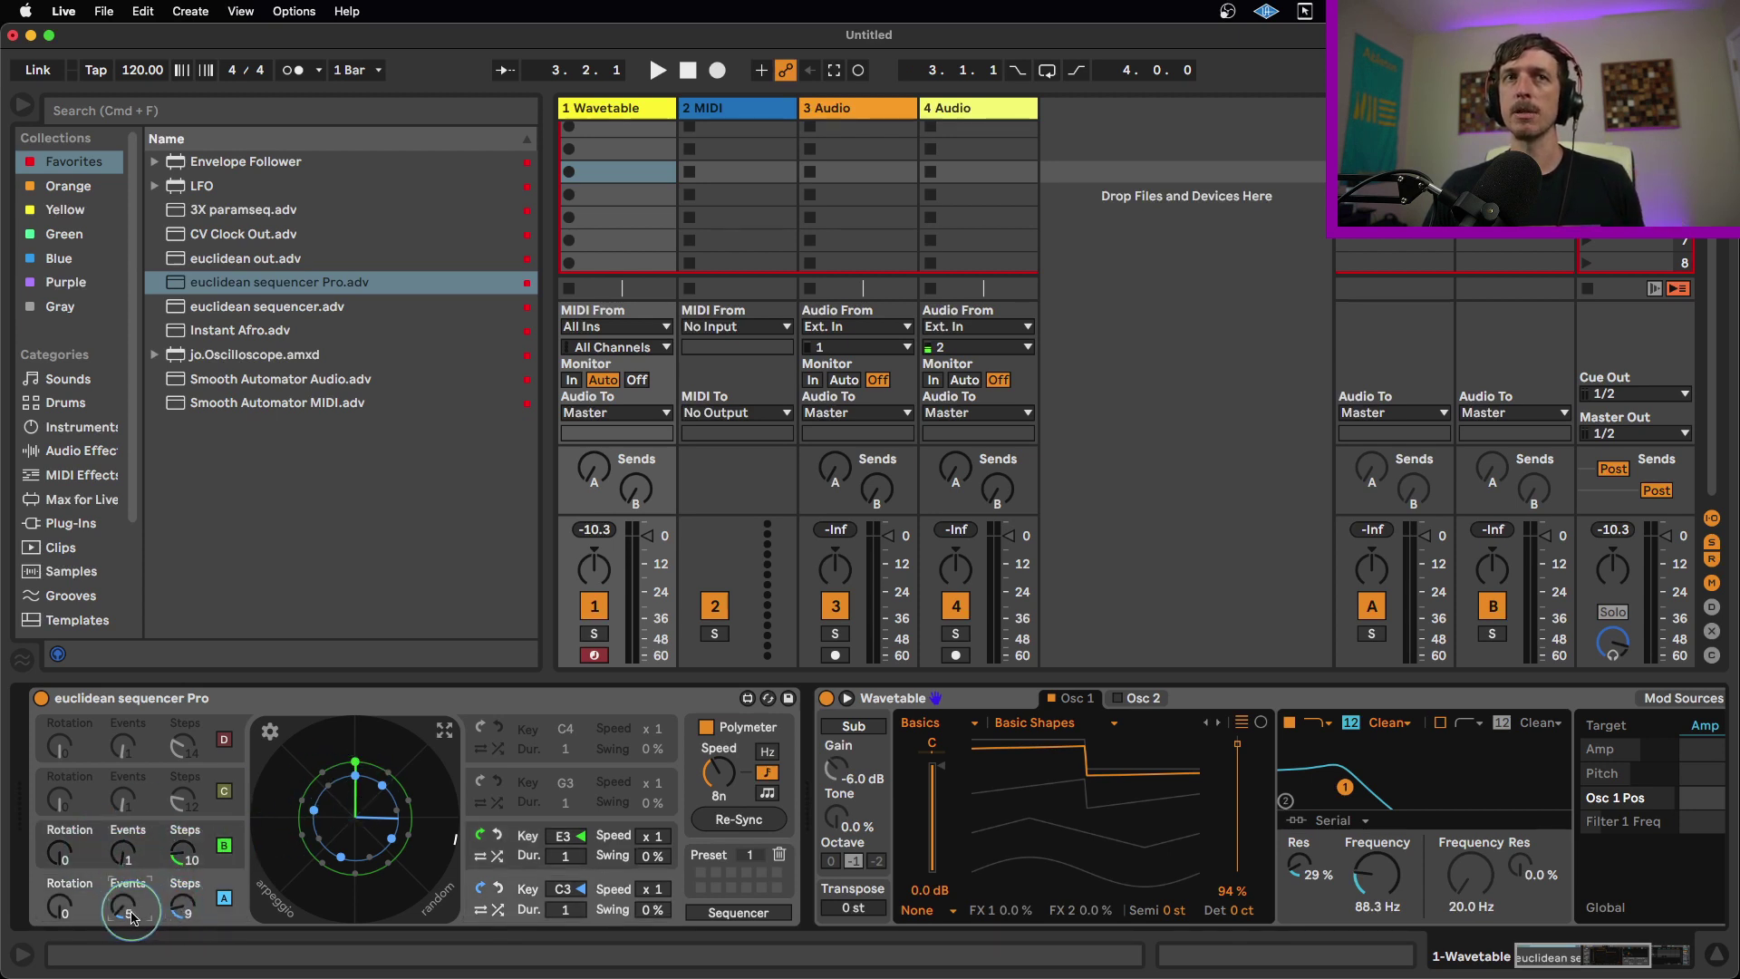
key(space)
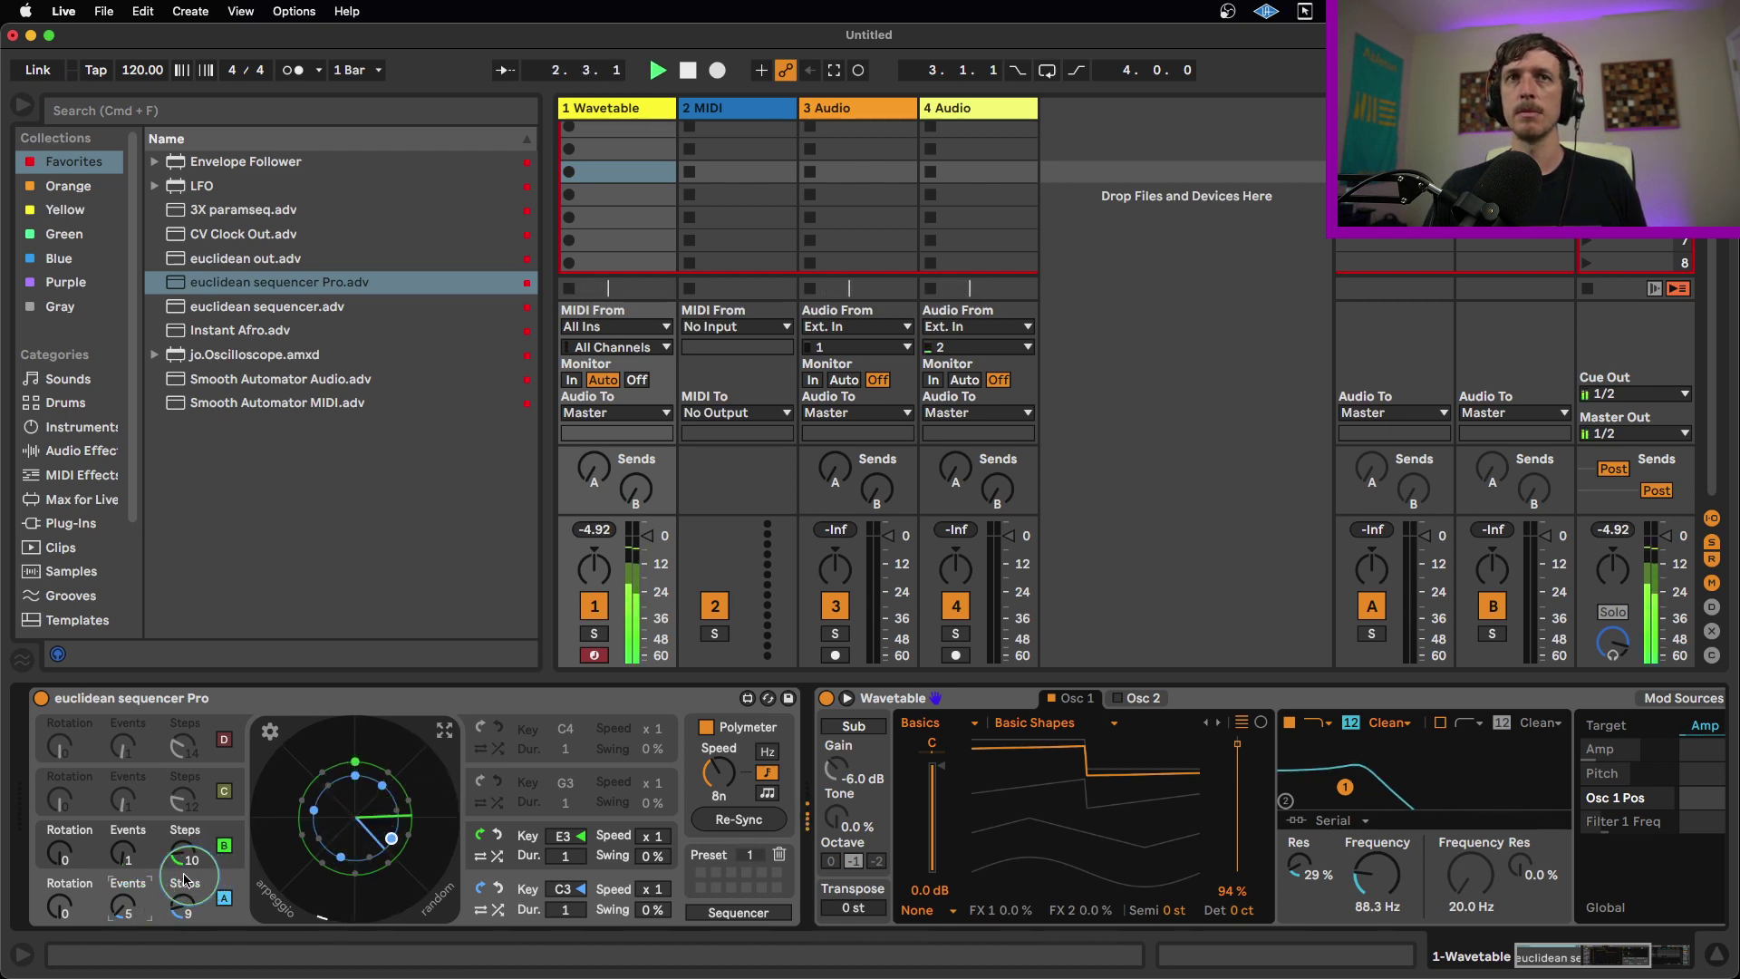
click(129, 858)
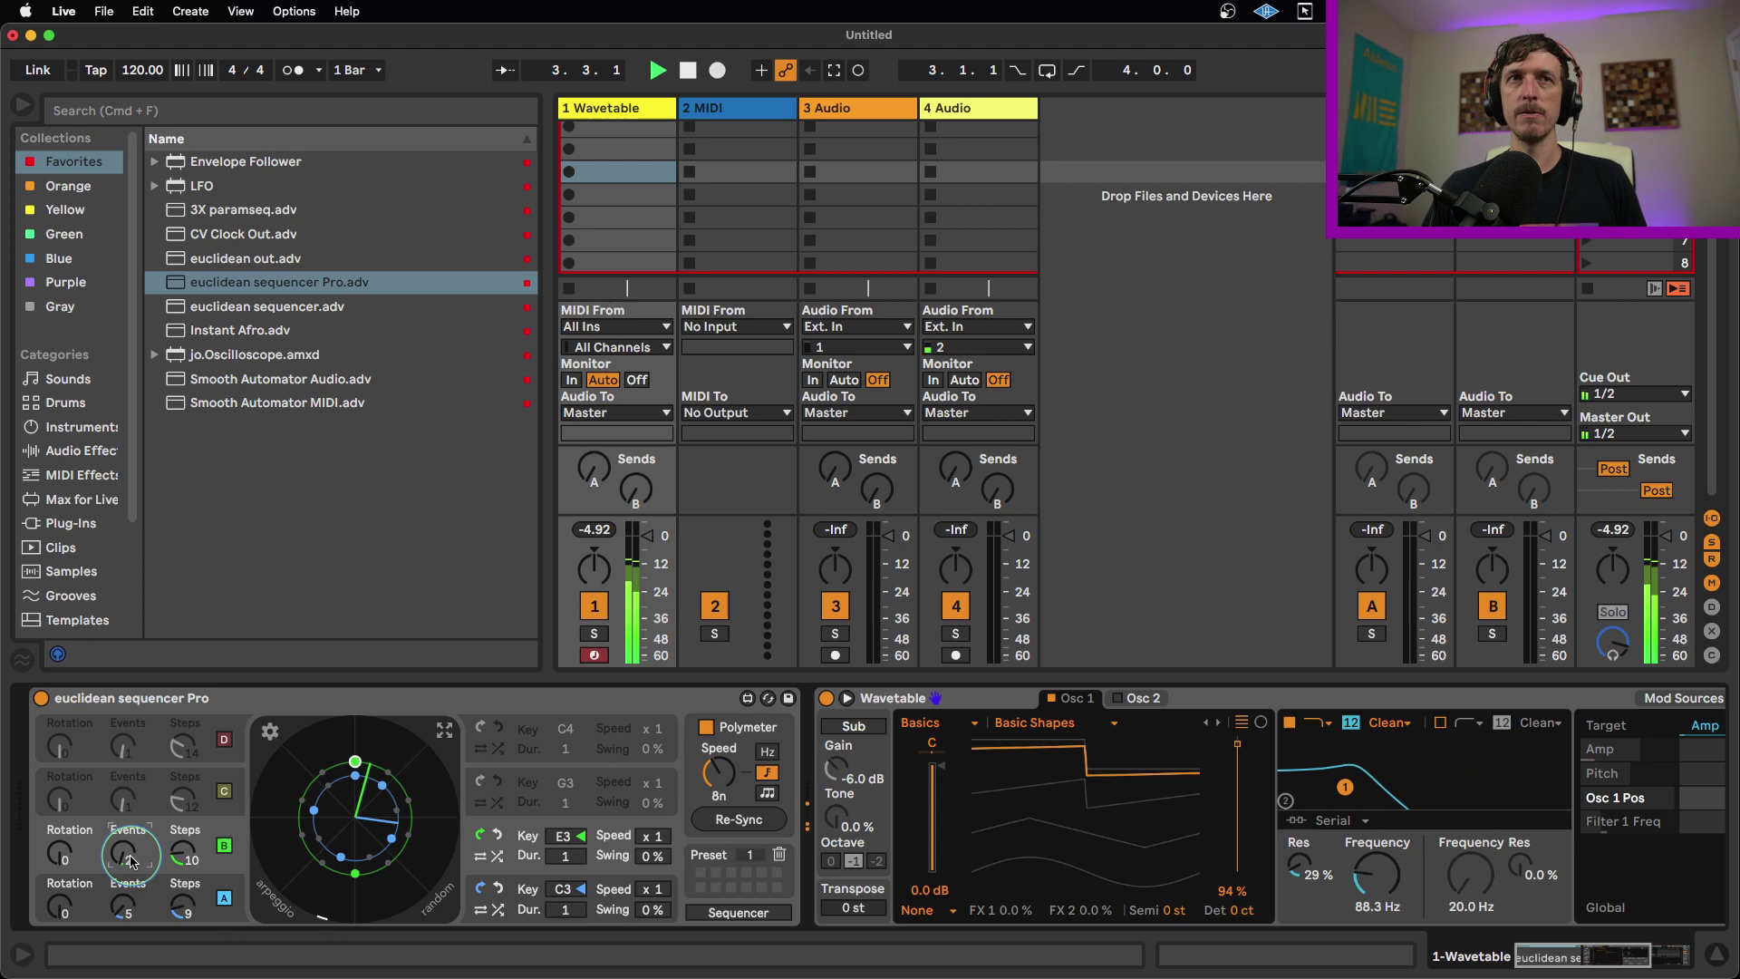
drag(132, 861, 137, 862)
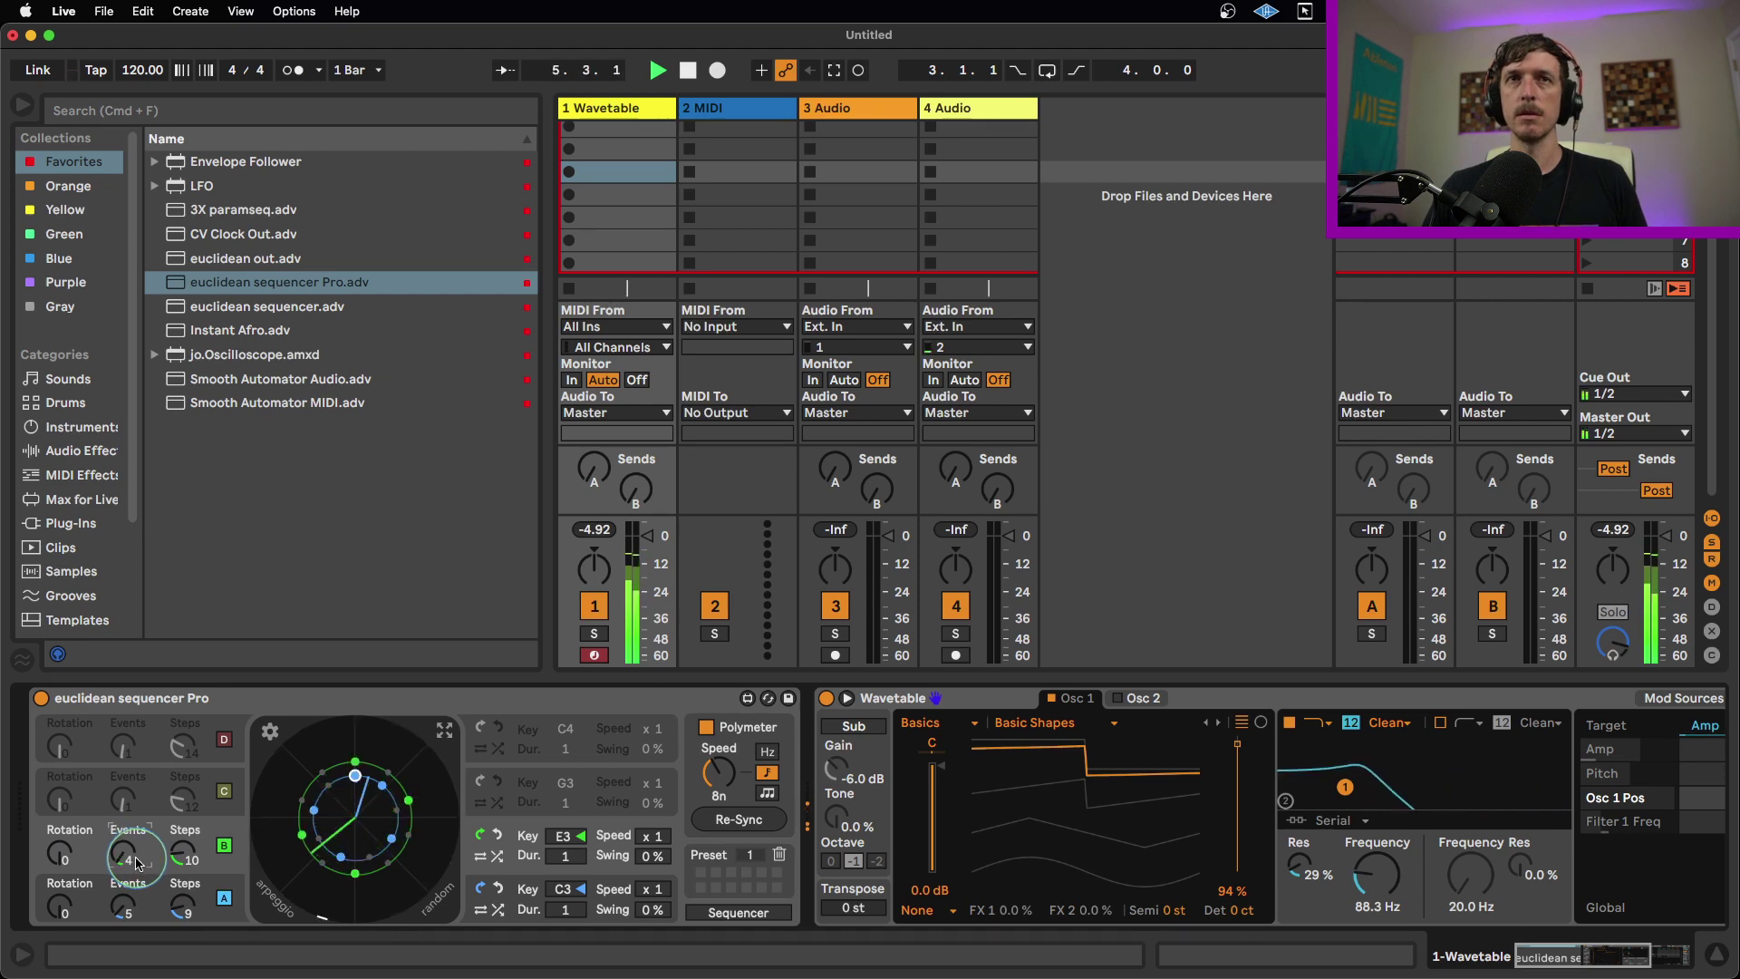
click(183, 861)
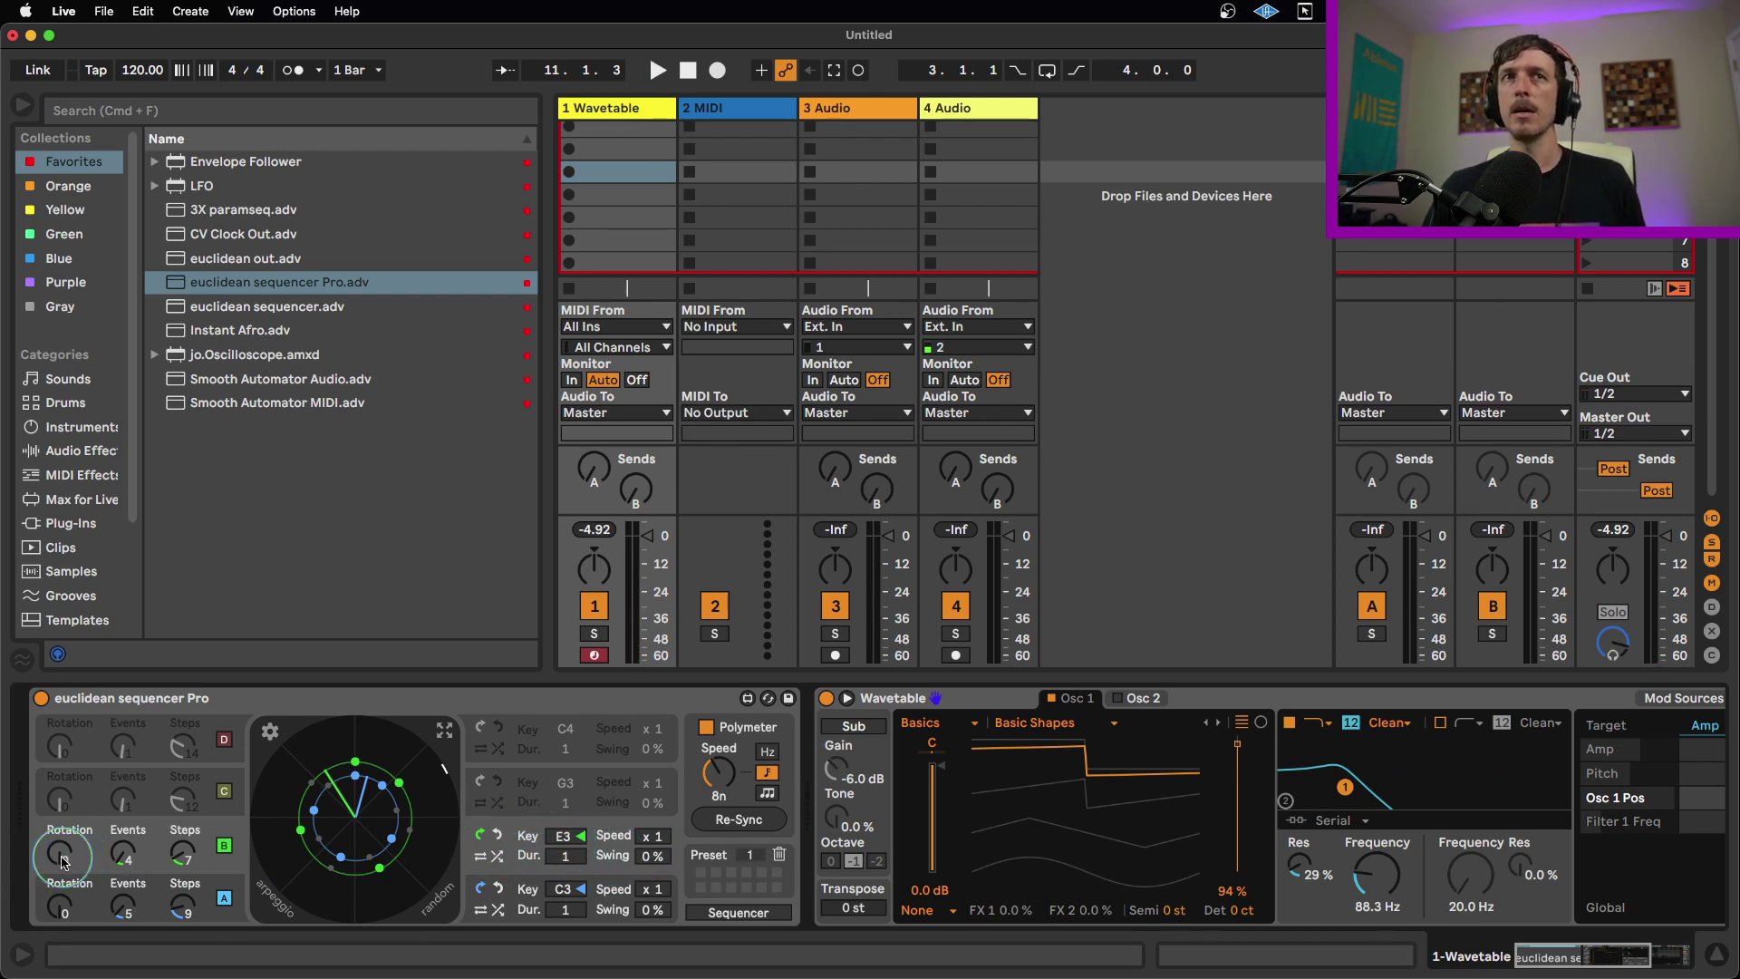
key(space)
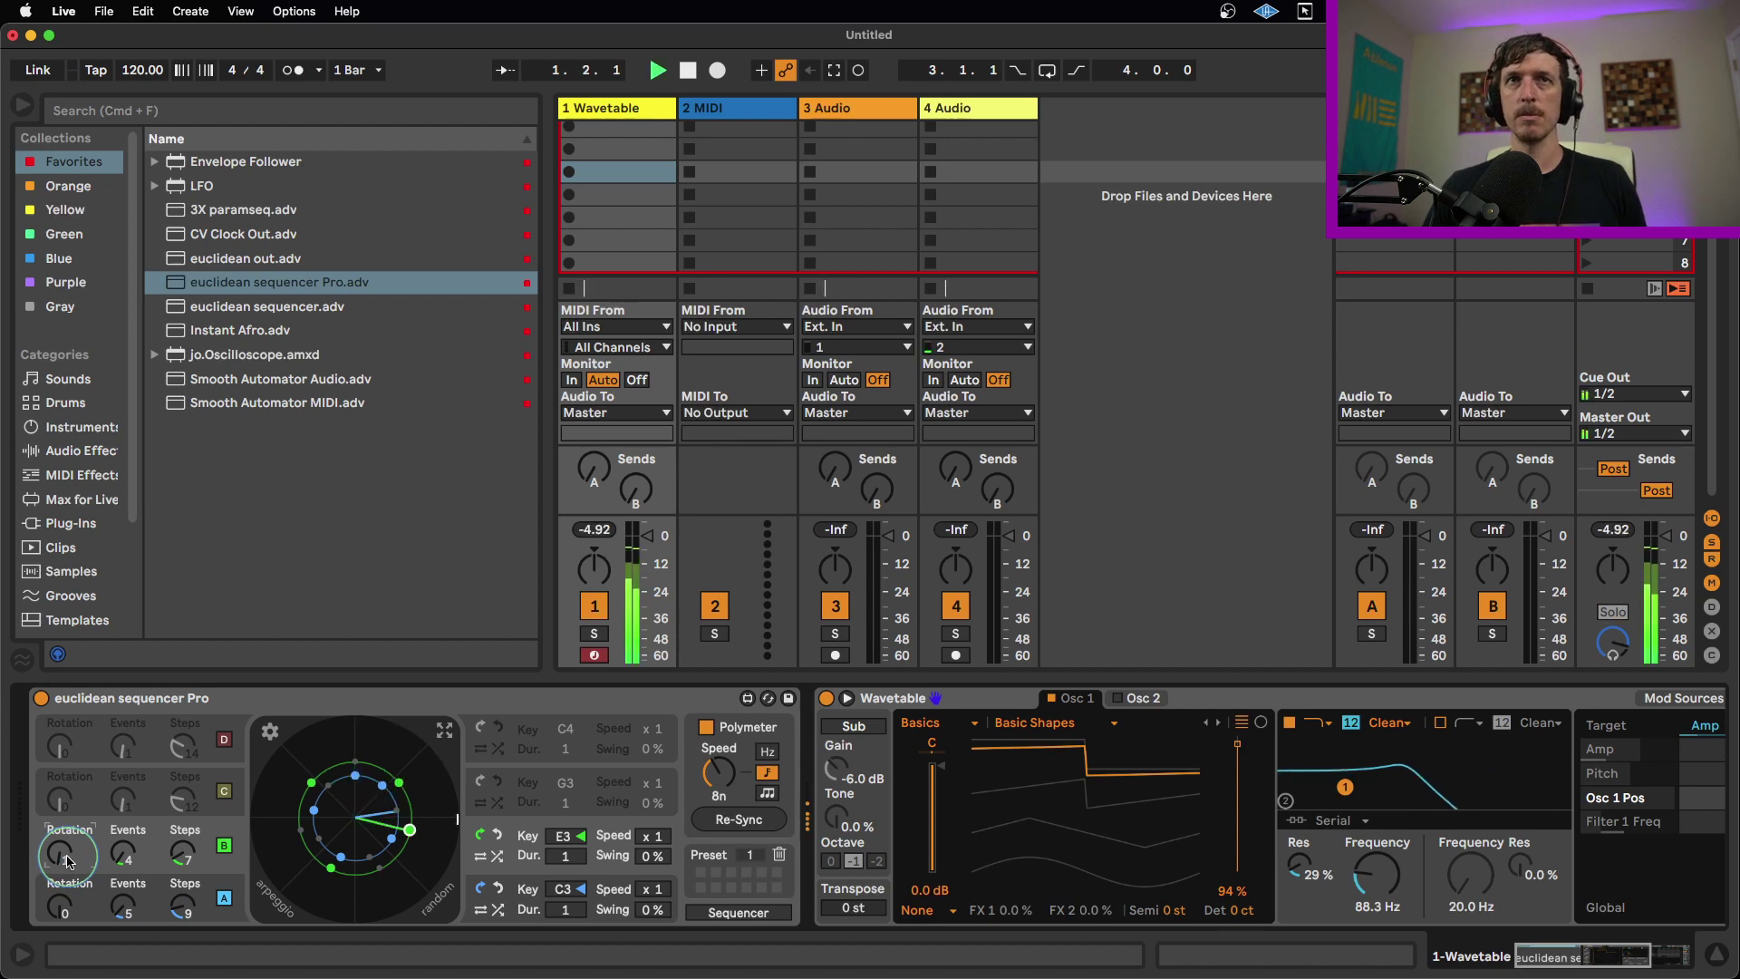
drag(63, 861, 75, 861)
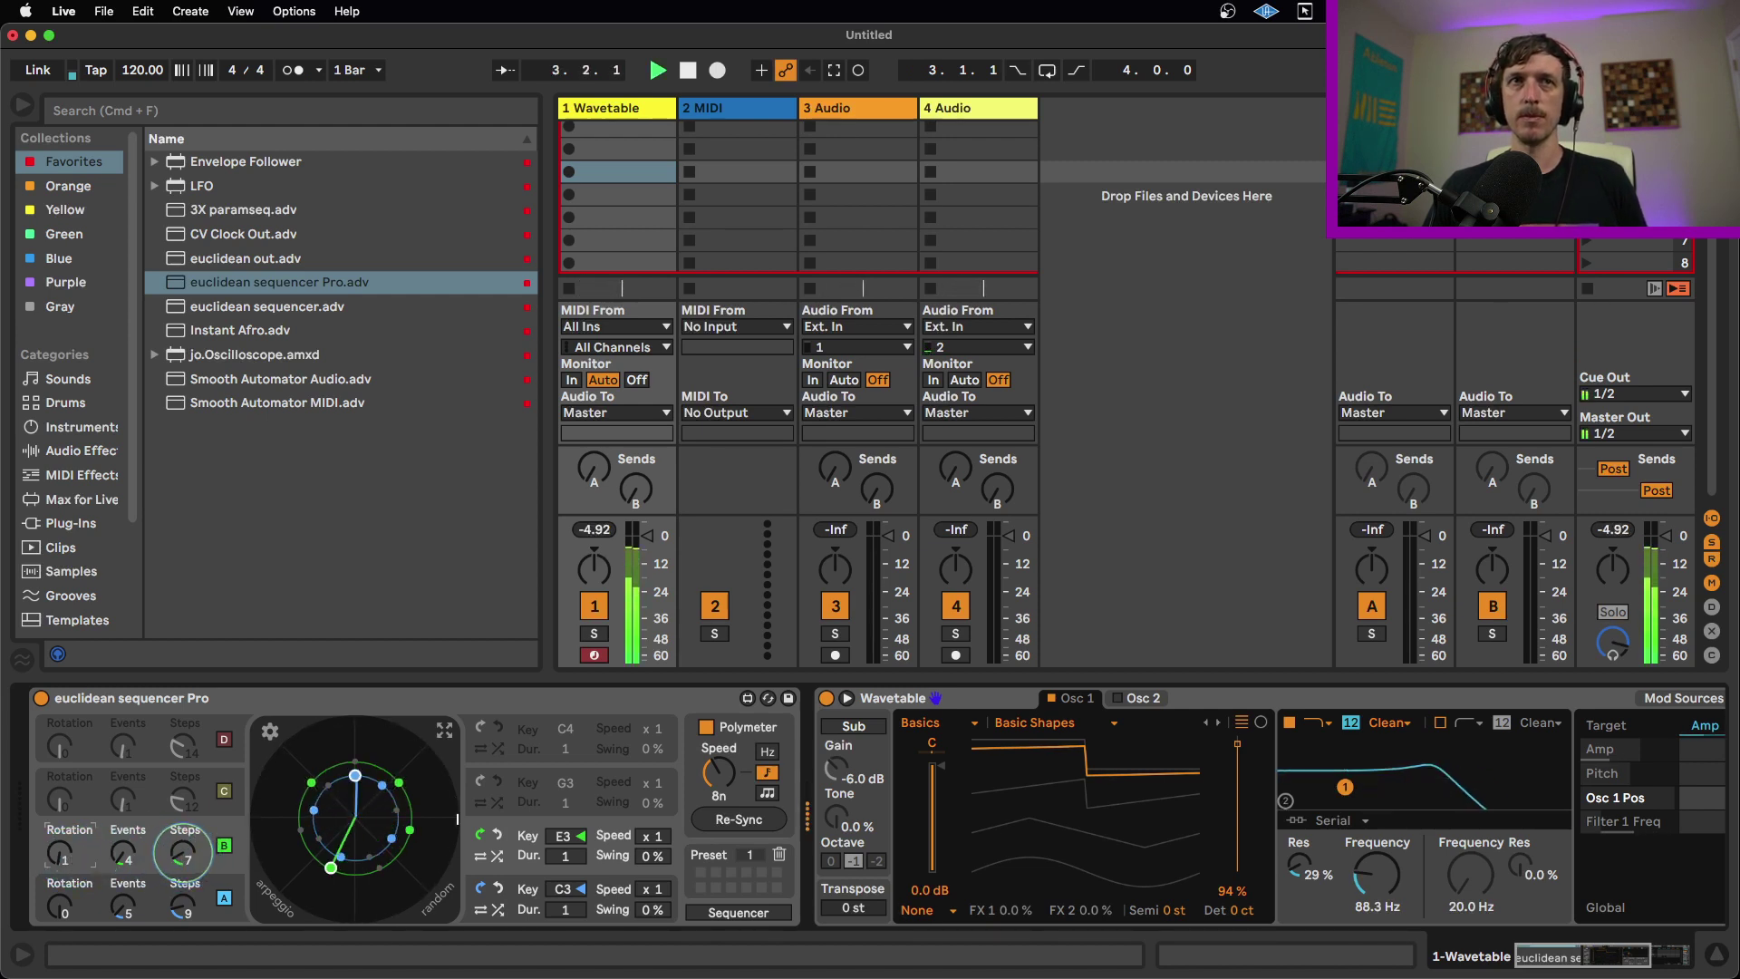
key(space)
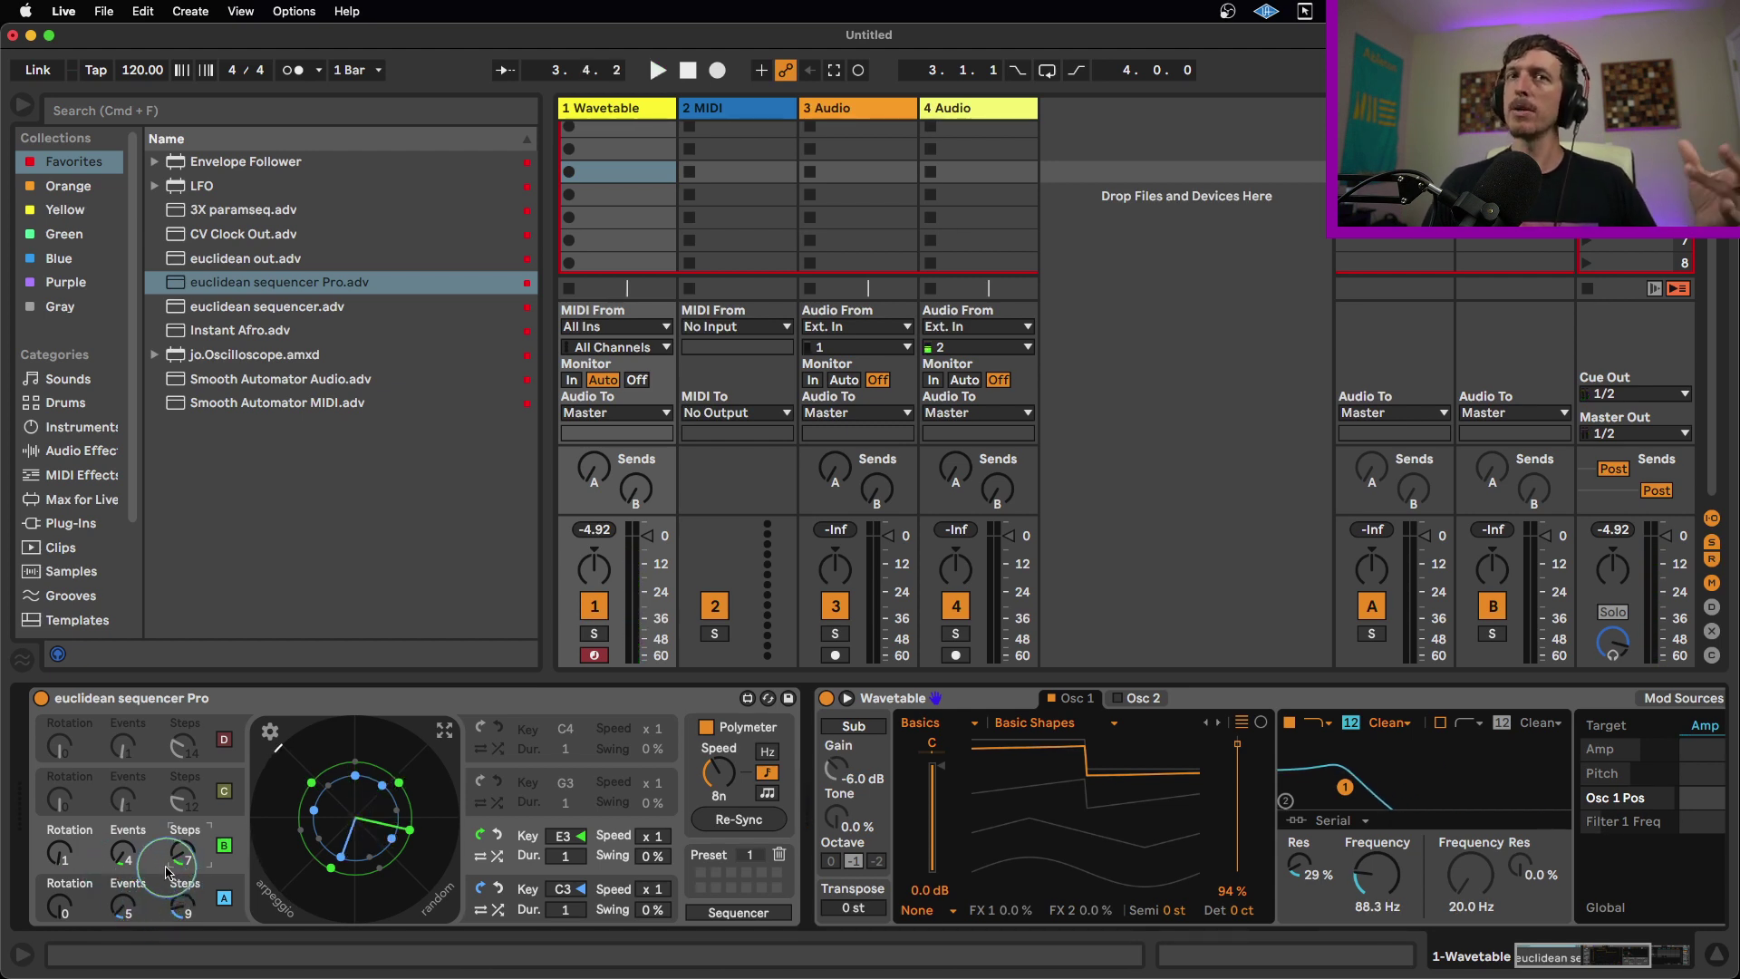
Step: Turn on lane C (G3), reduce it from 12 to 11 steps, play, and Re-Sync
click(224, 791)
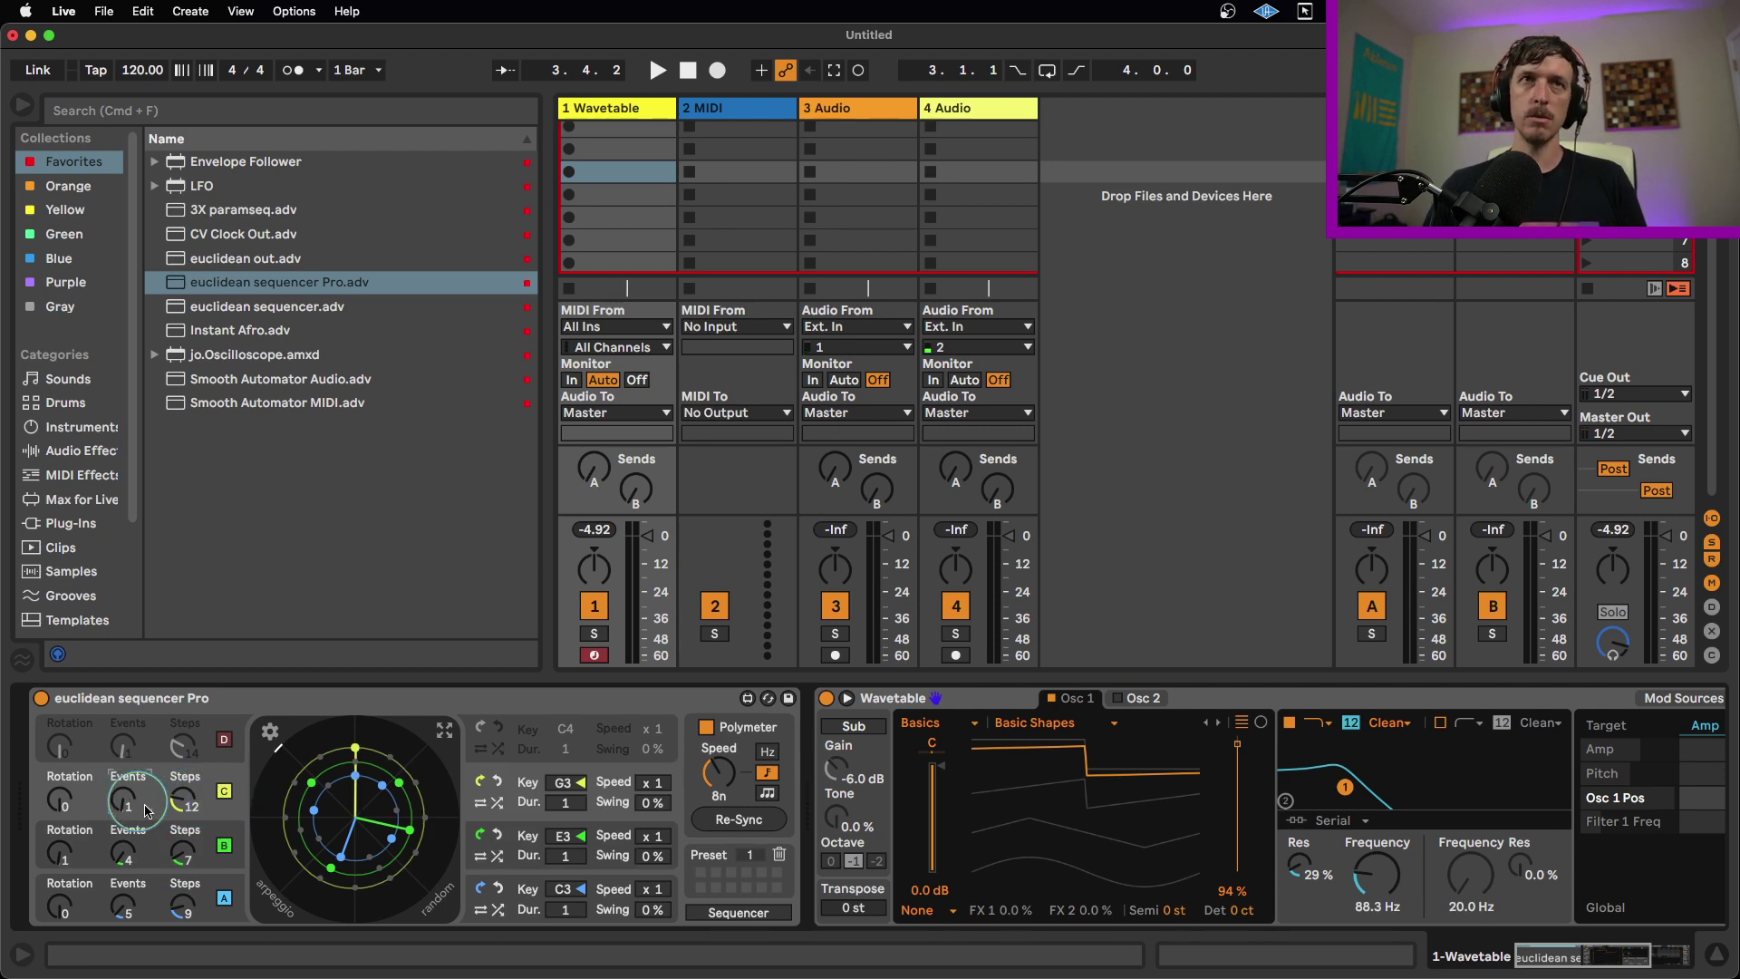
drag(168, 804, 186, 821)
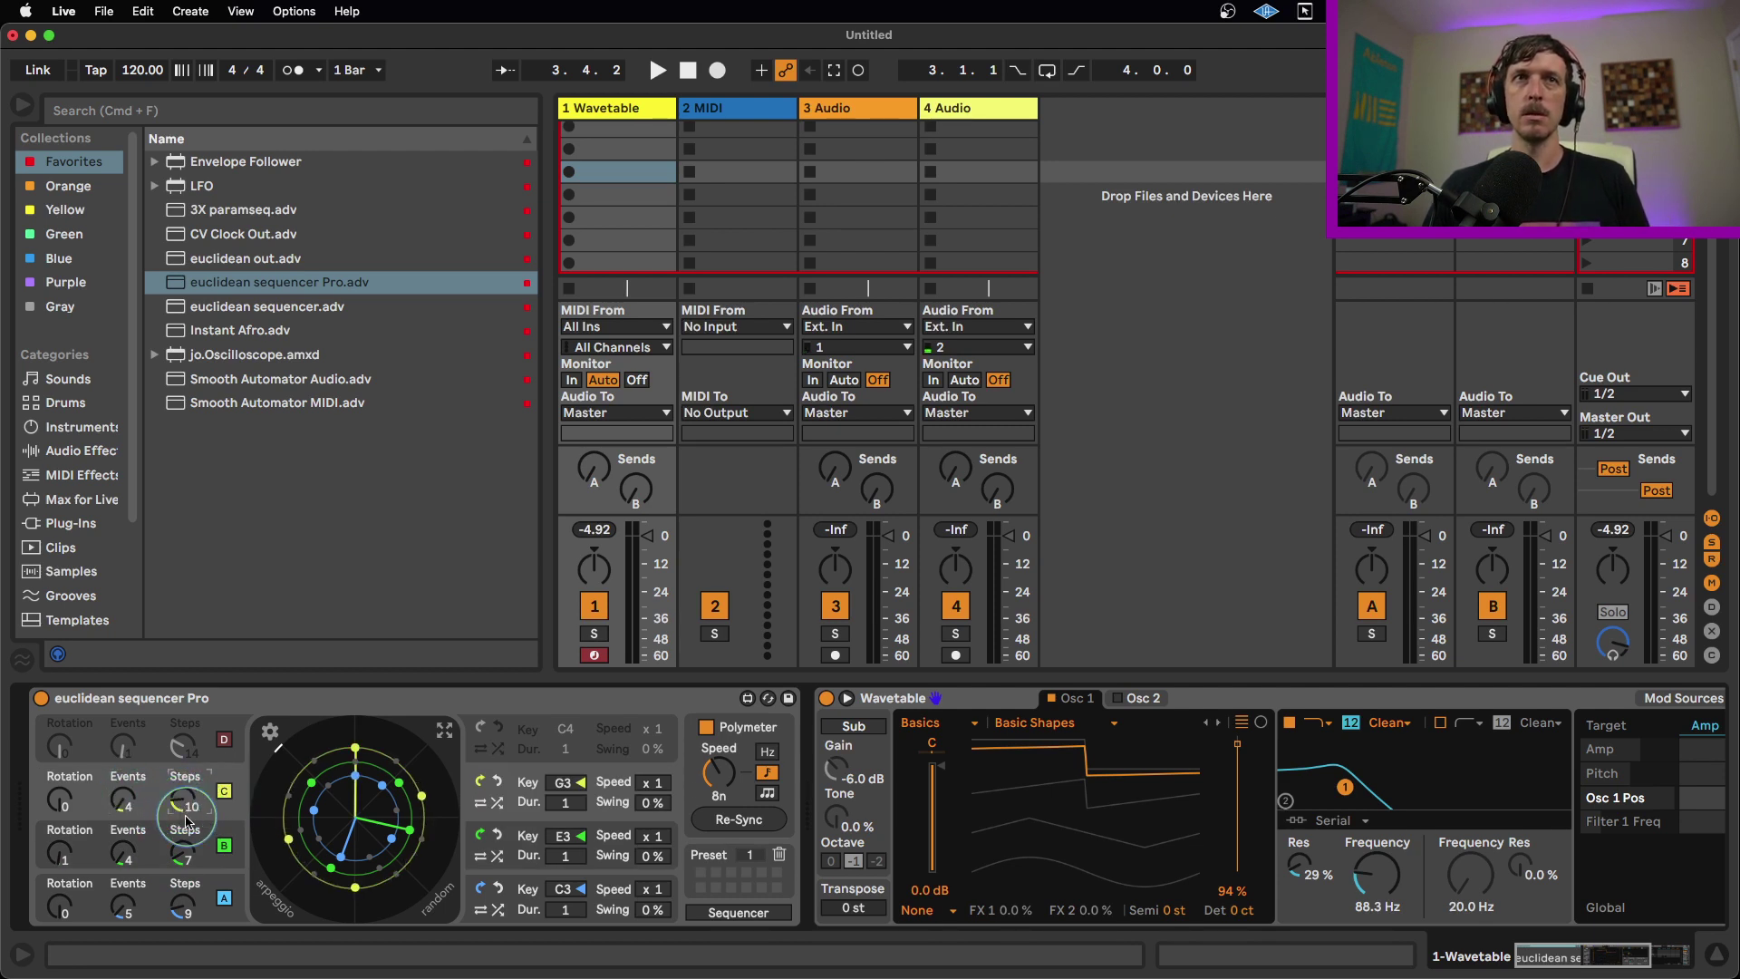
key(space)
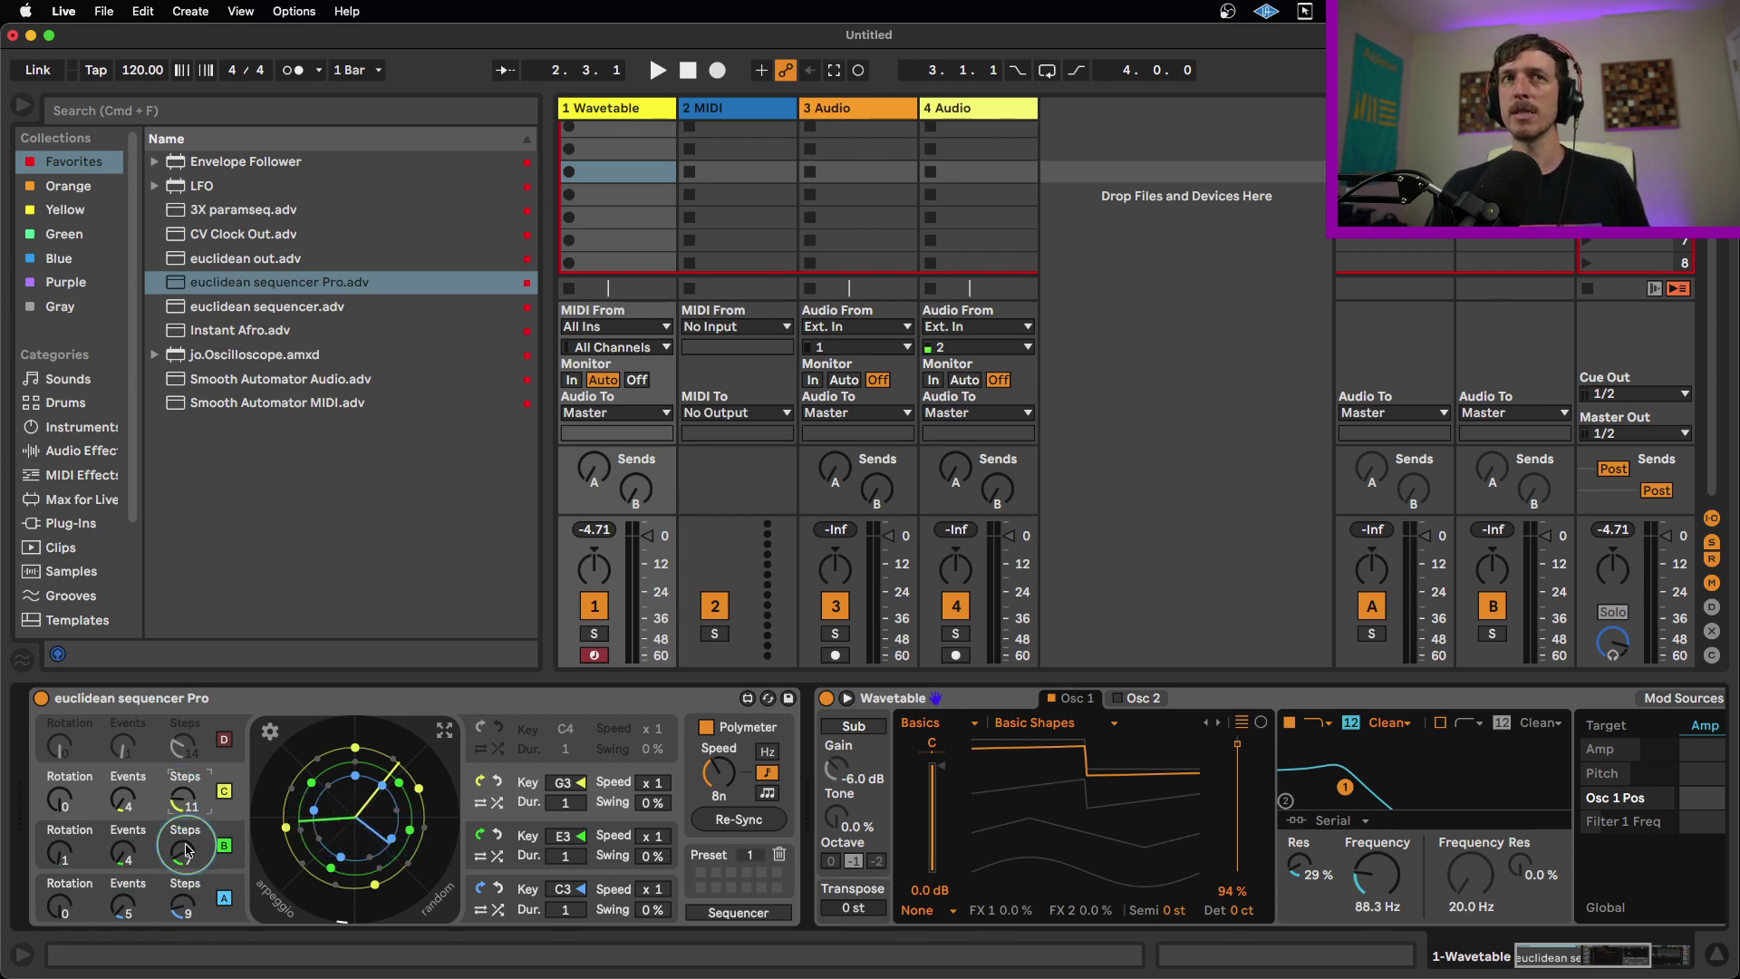
click(181, 906)
key(space)
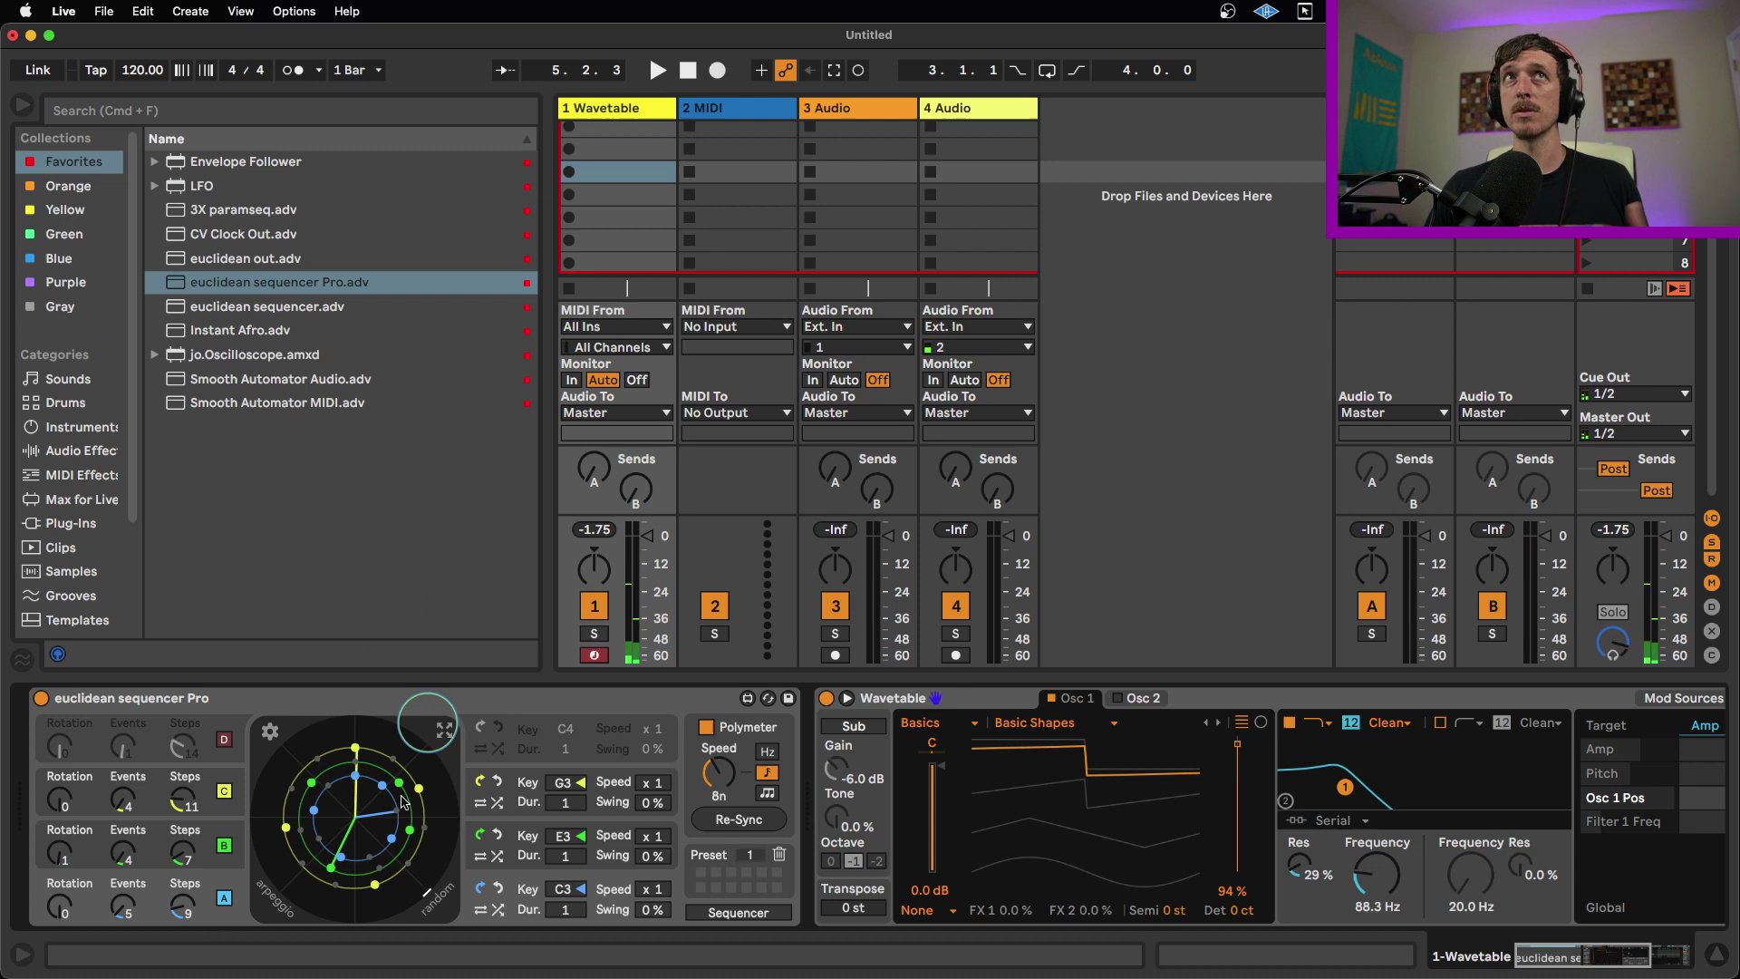
key(space)
click(741, 820)
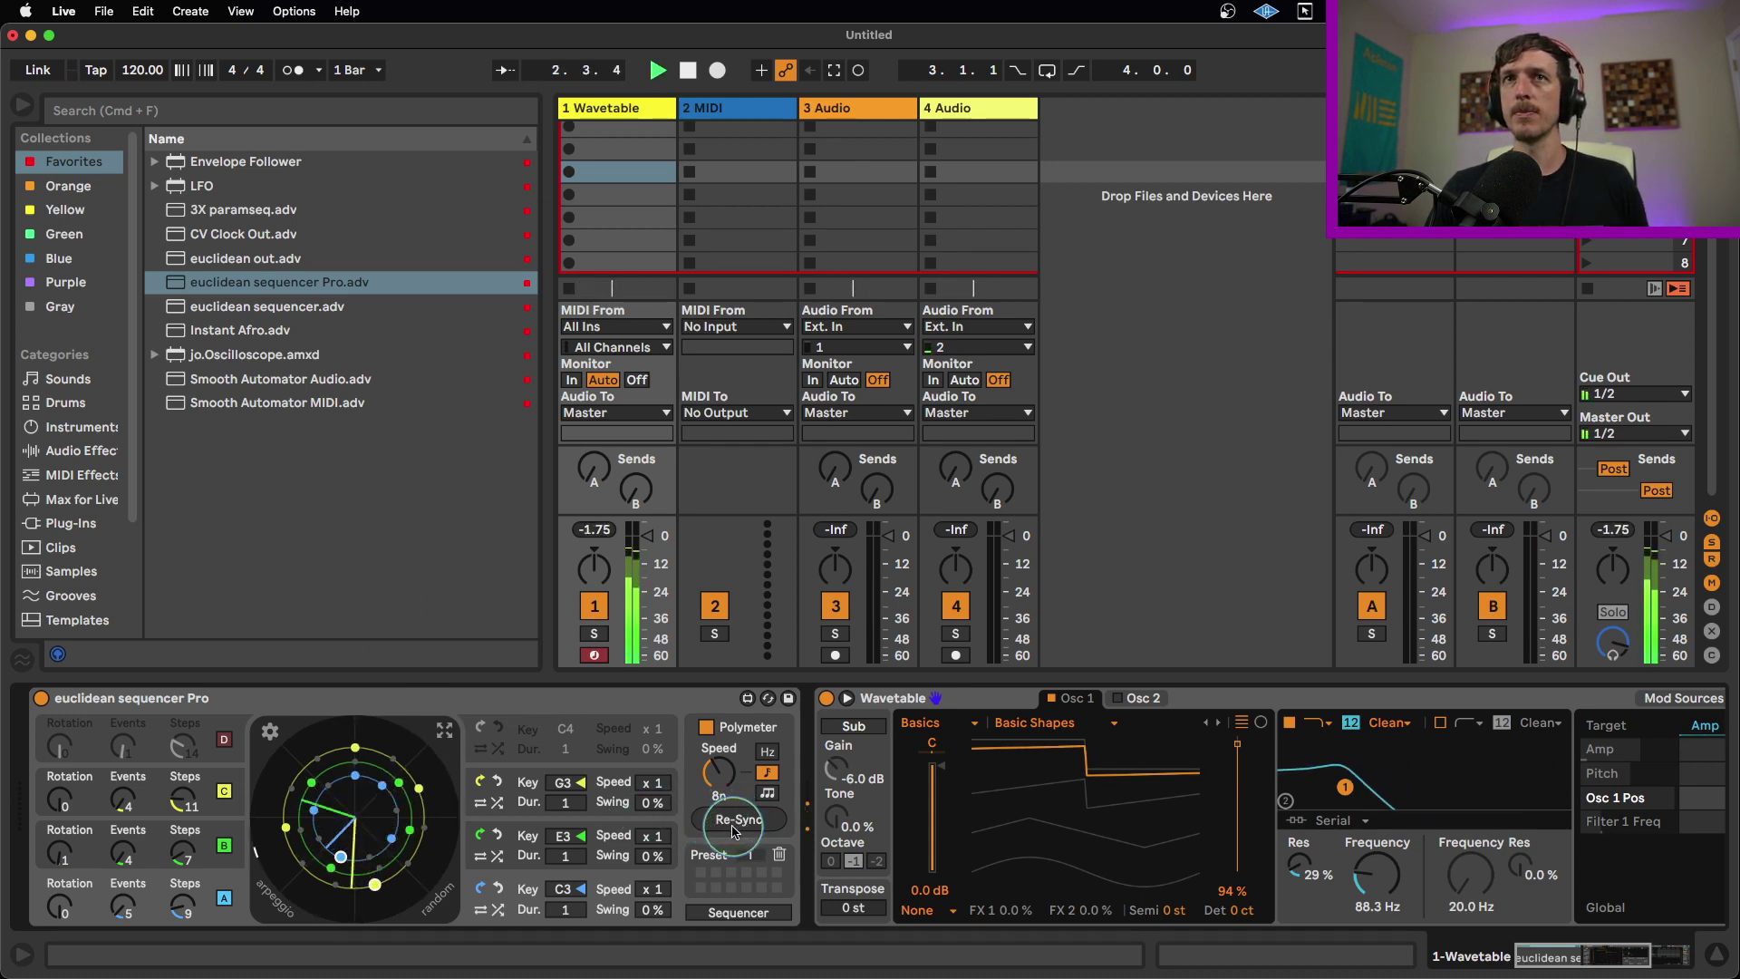
Step: Audition Speed settings 4n, Hz and triplet, returning to straight 8n note values
key(space)
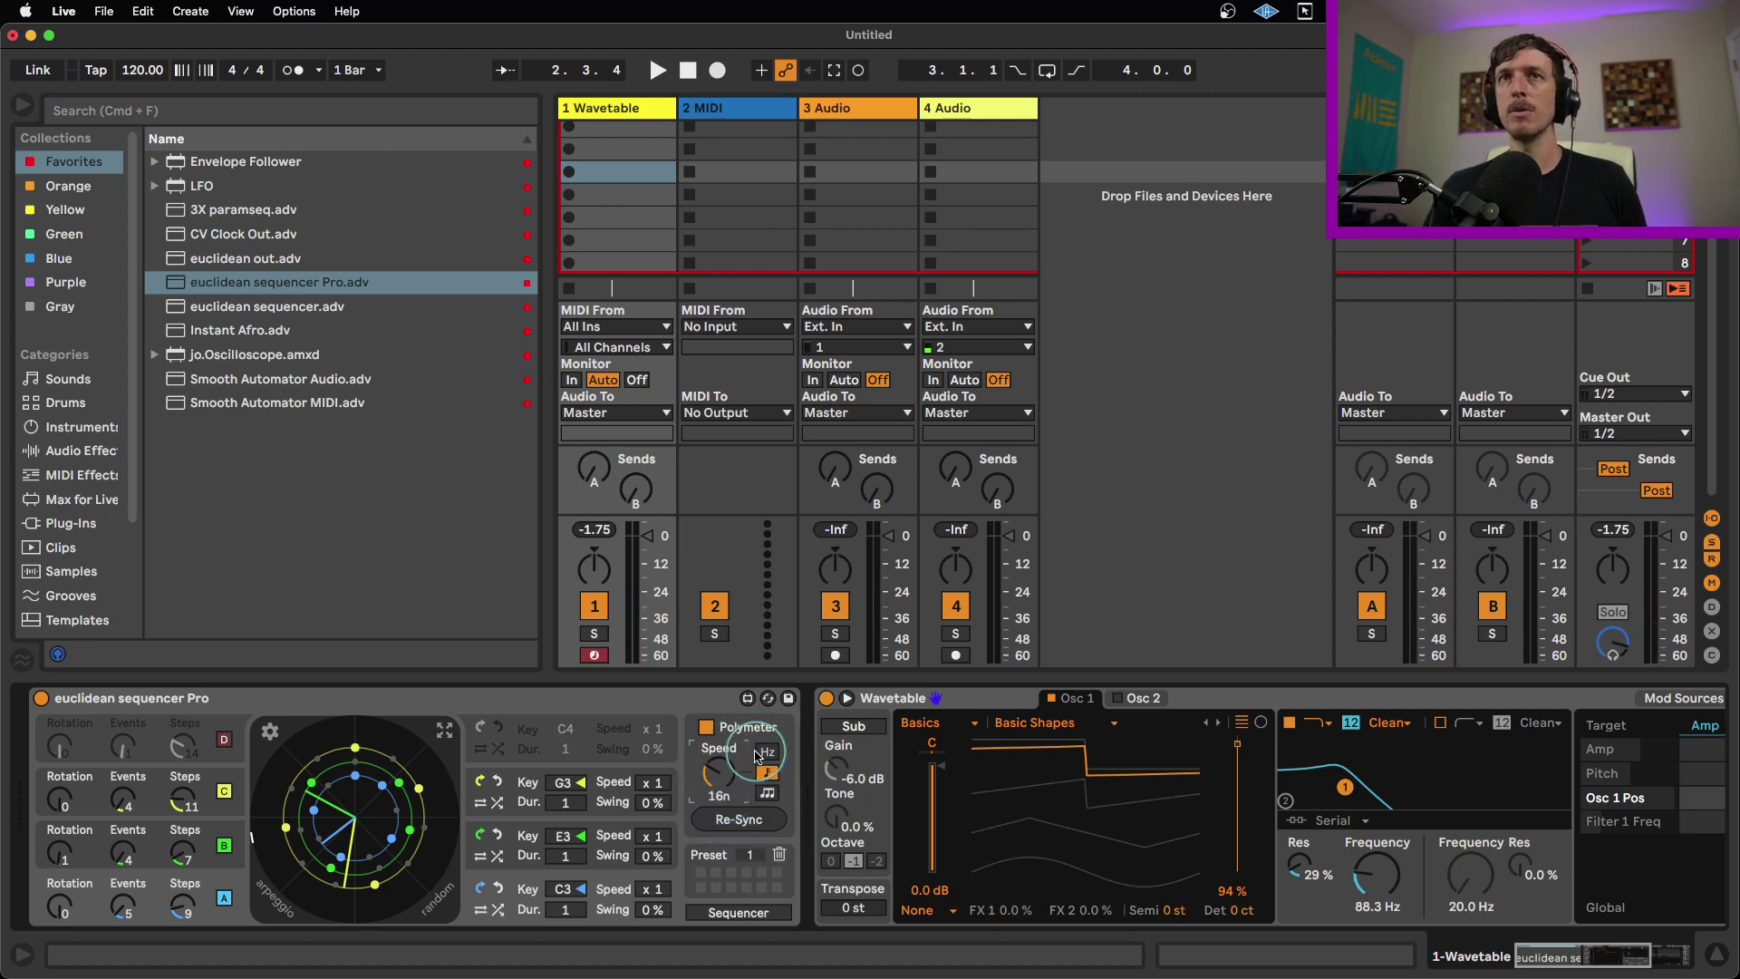
key(space)
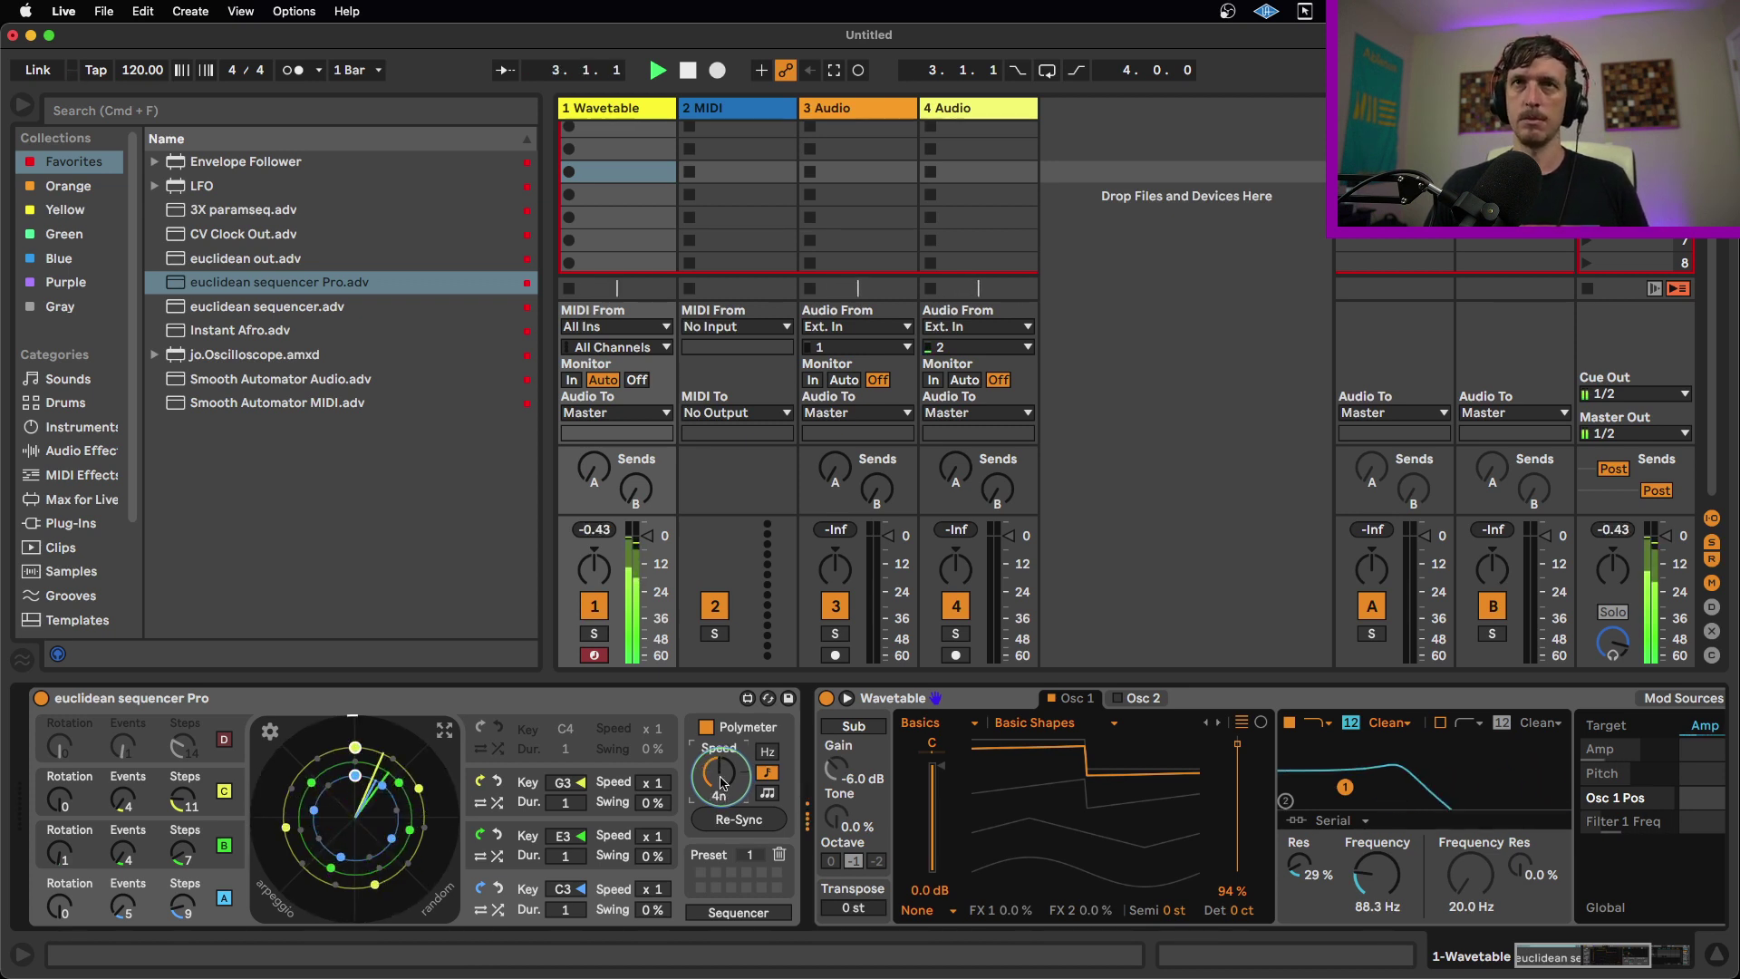
mouse_move(722, 783)
mouse_down()
mouse_move(770, 783)
mouse_move(719, 764)
mouse_move(719, 746)
mouse_move(723, 779)
mouse_up()
click(766, 752)
click(766, 793)
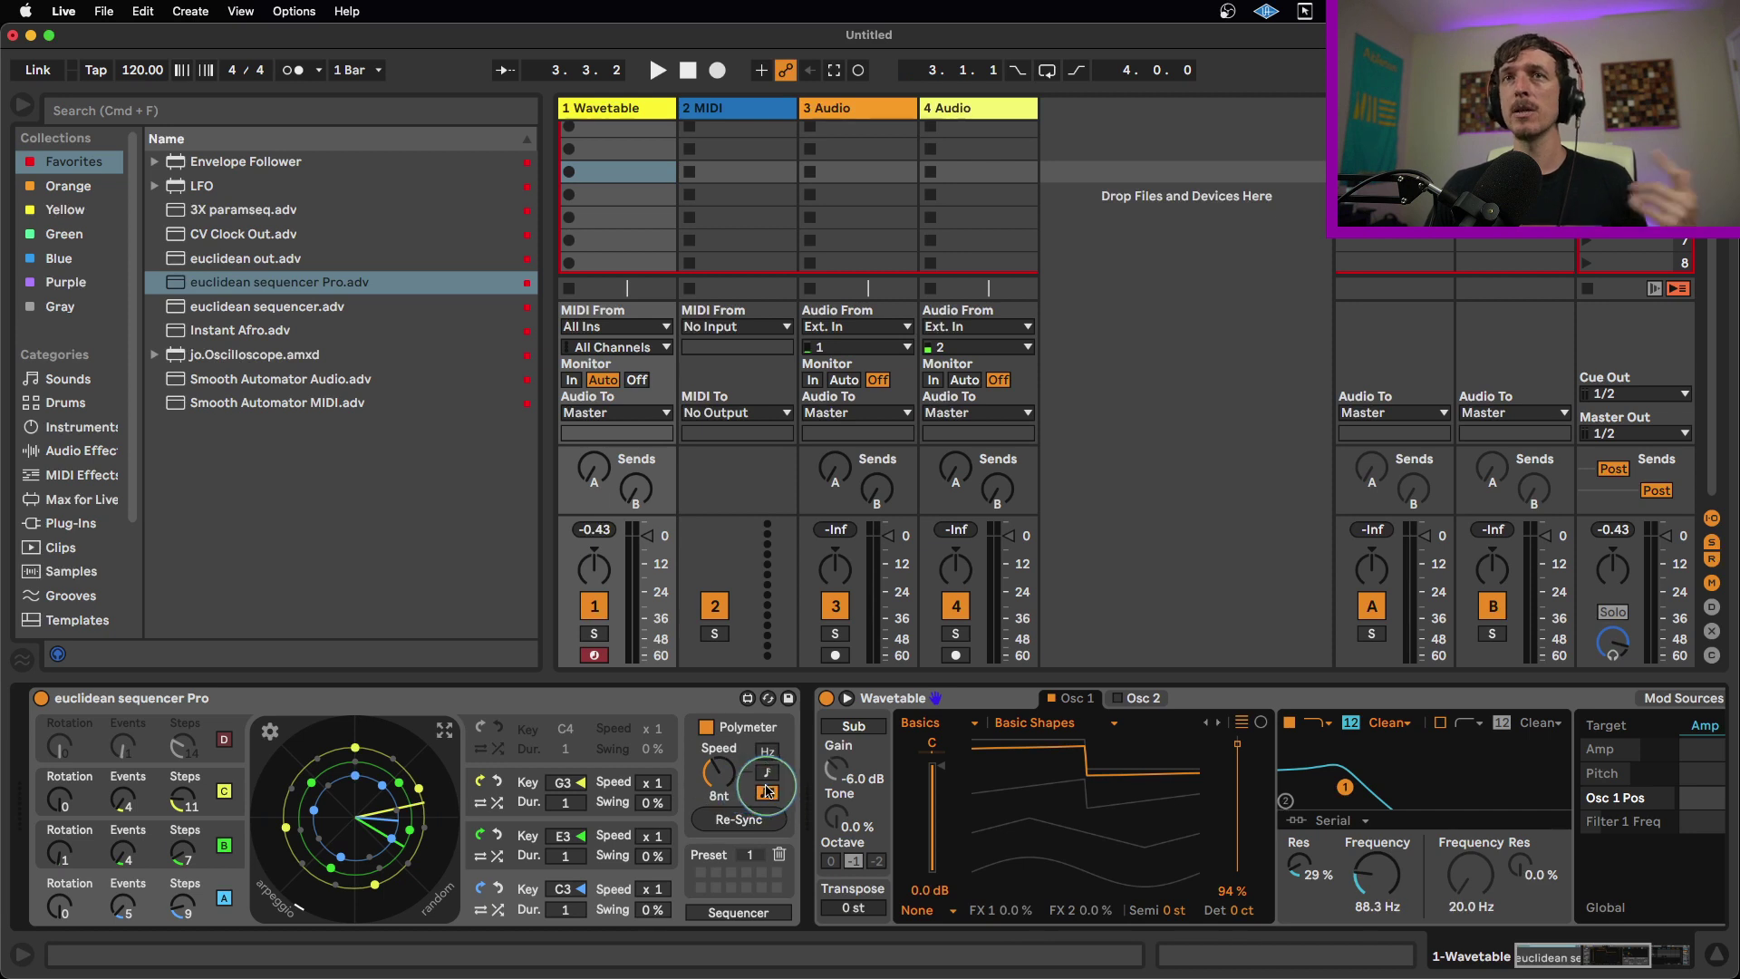
click(768, 773)
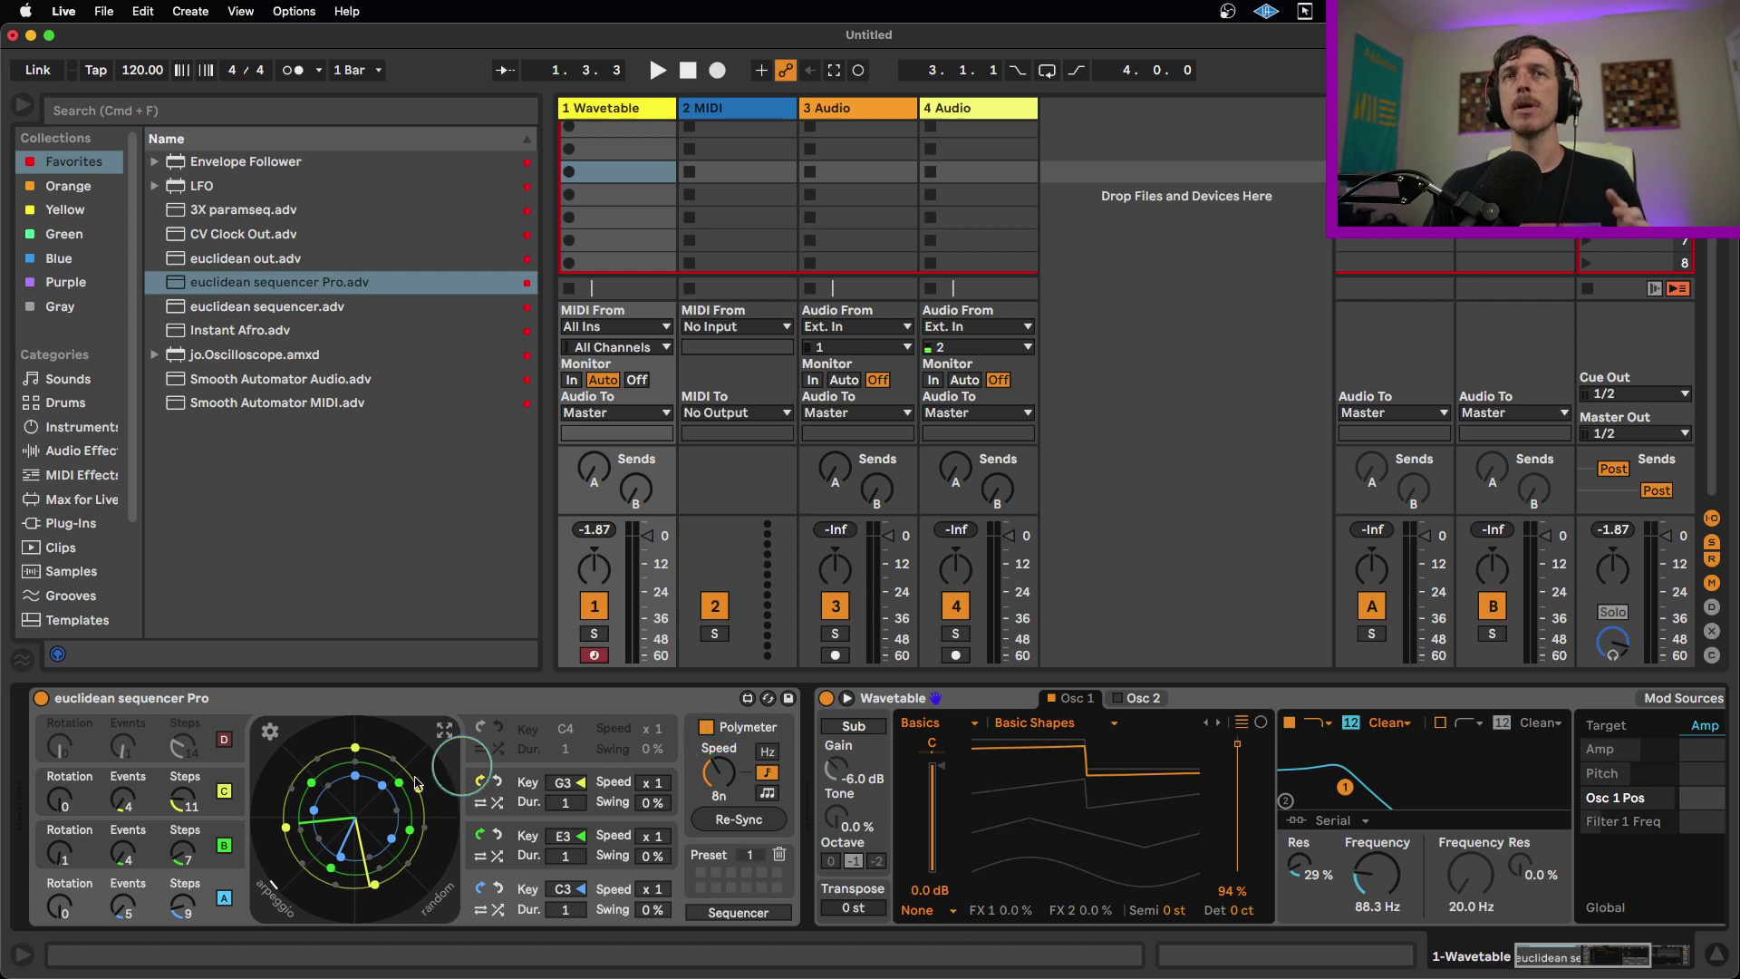
key(space)
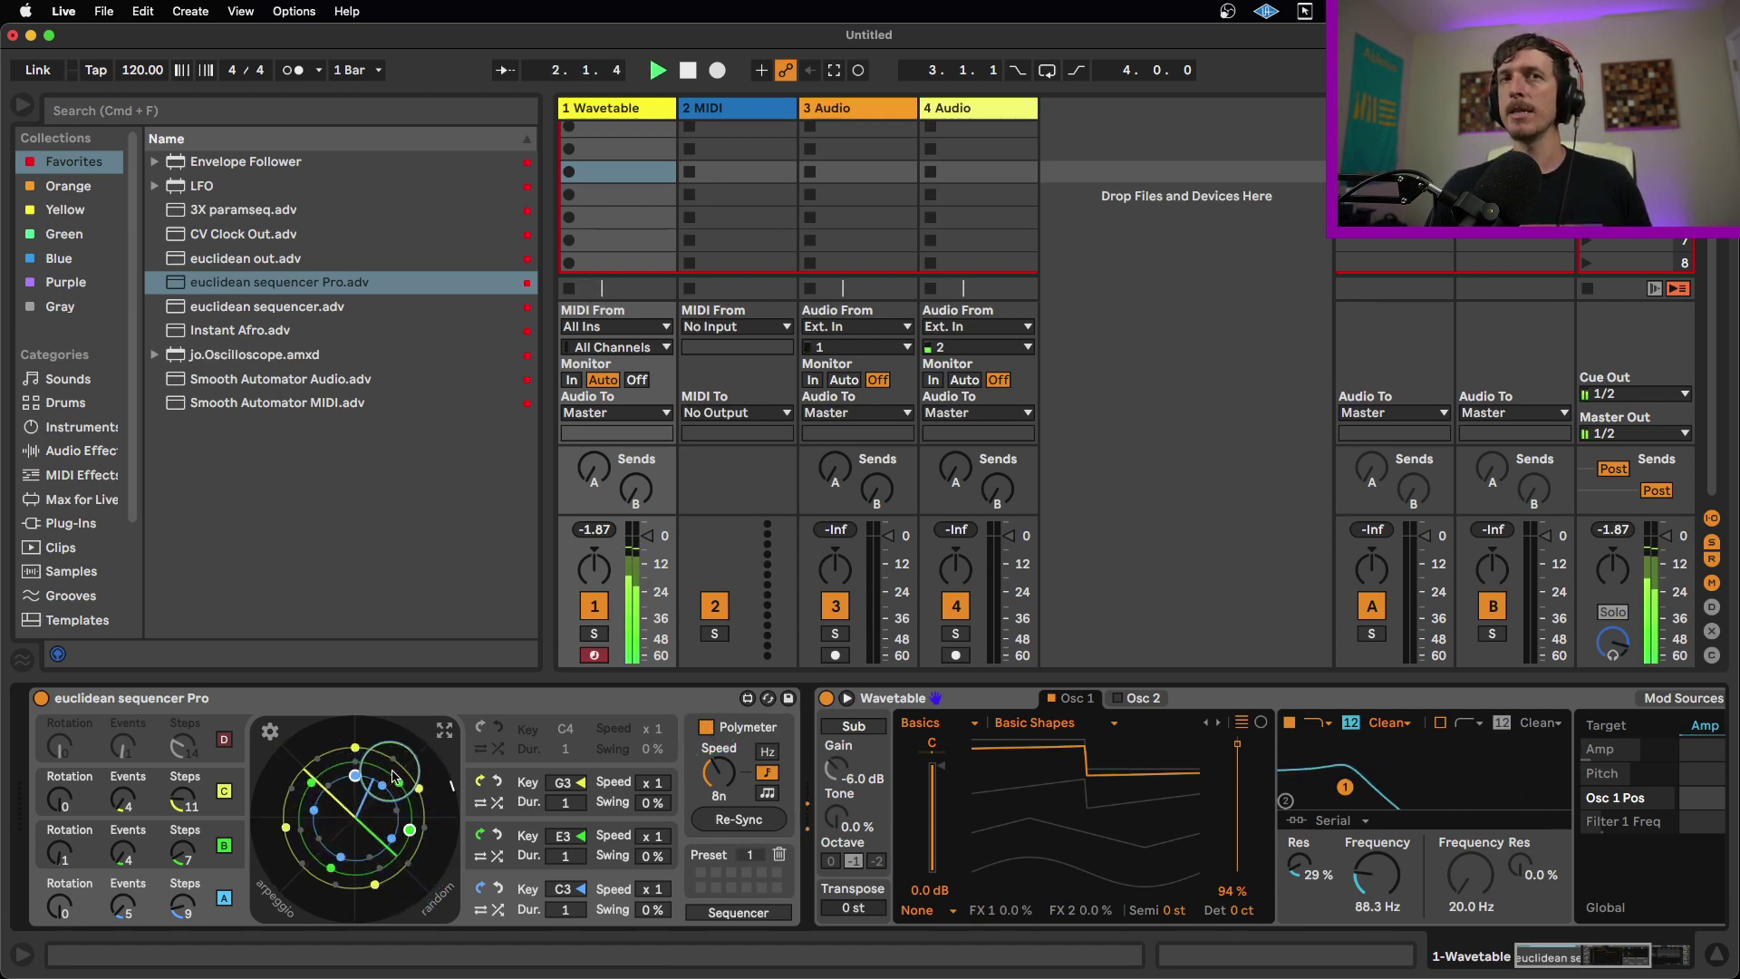
key(space)
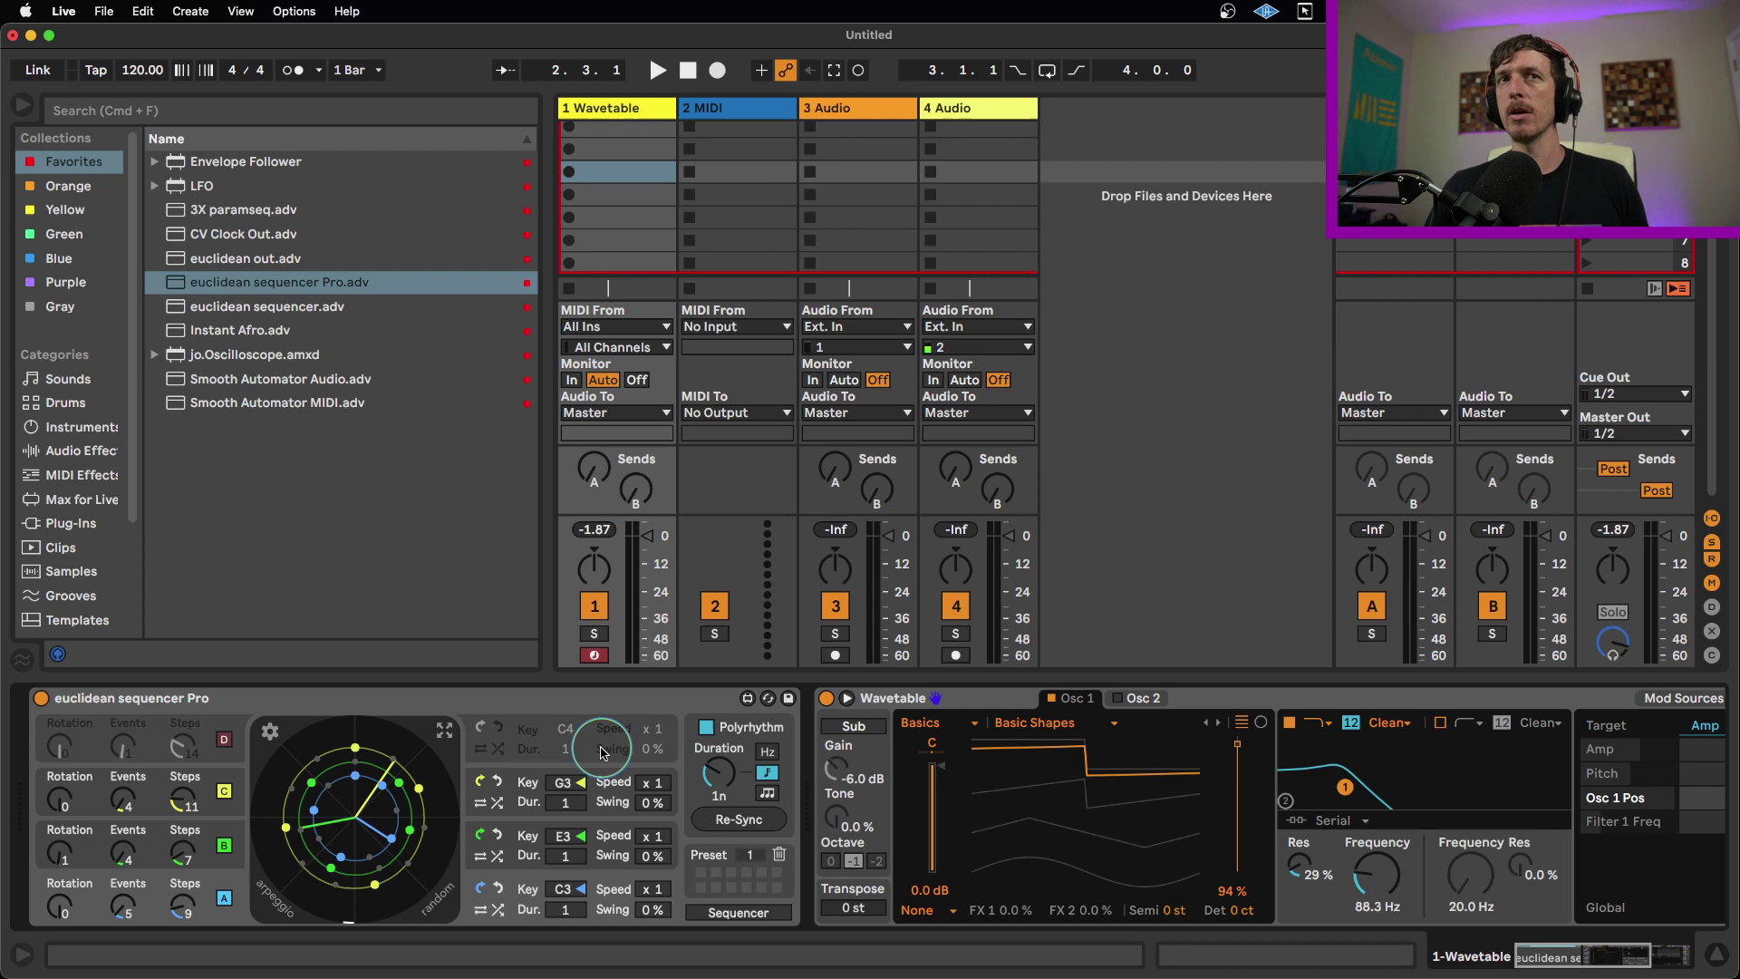
Step: Give lane C 11 steps and 5 events, with its rotation back at 1
key(space)
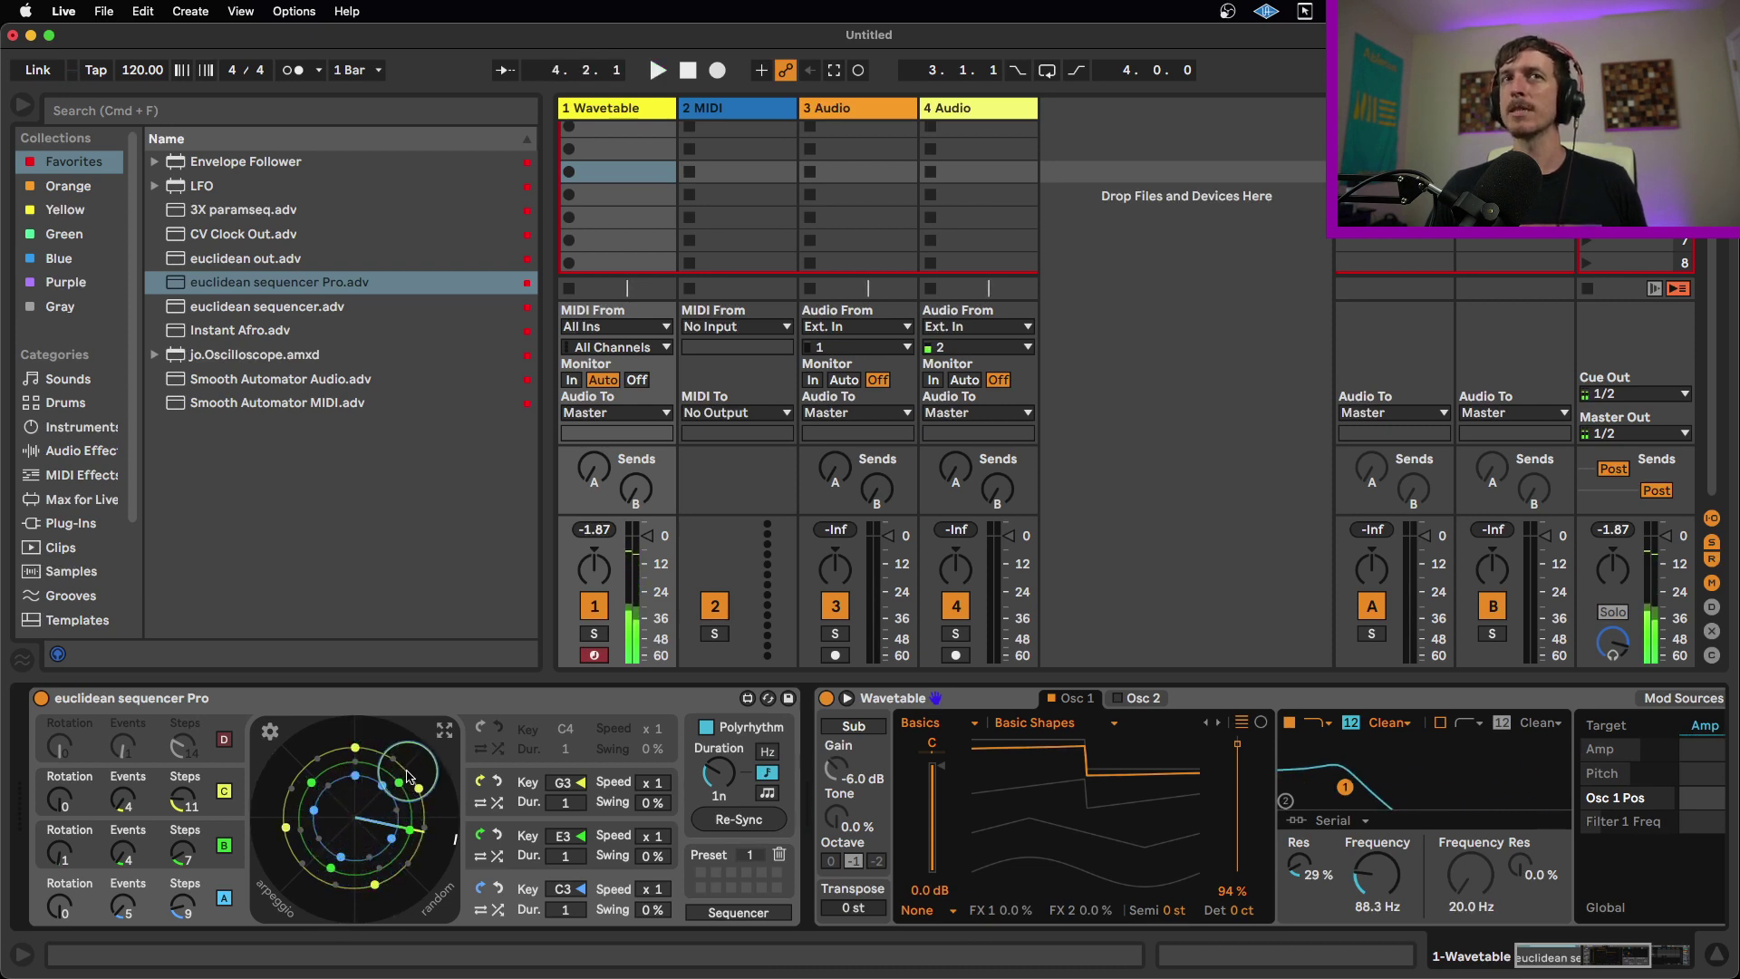
click(189, 798)
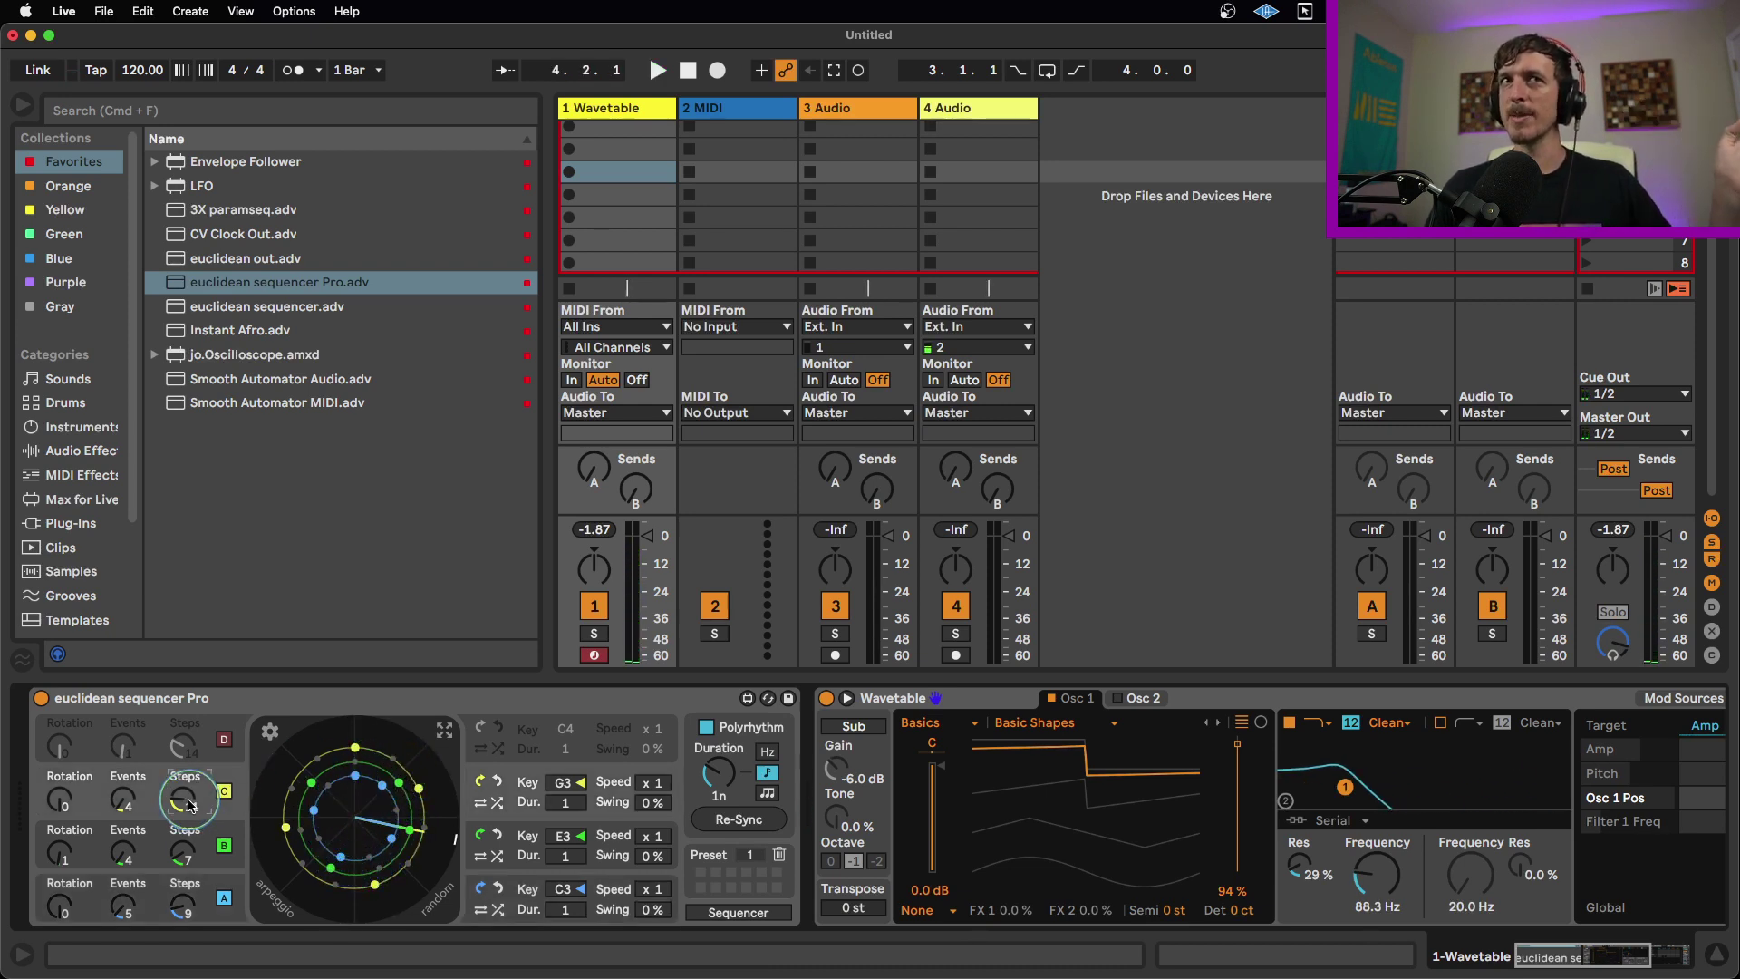
drag(191, 803, 179, 803)
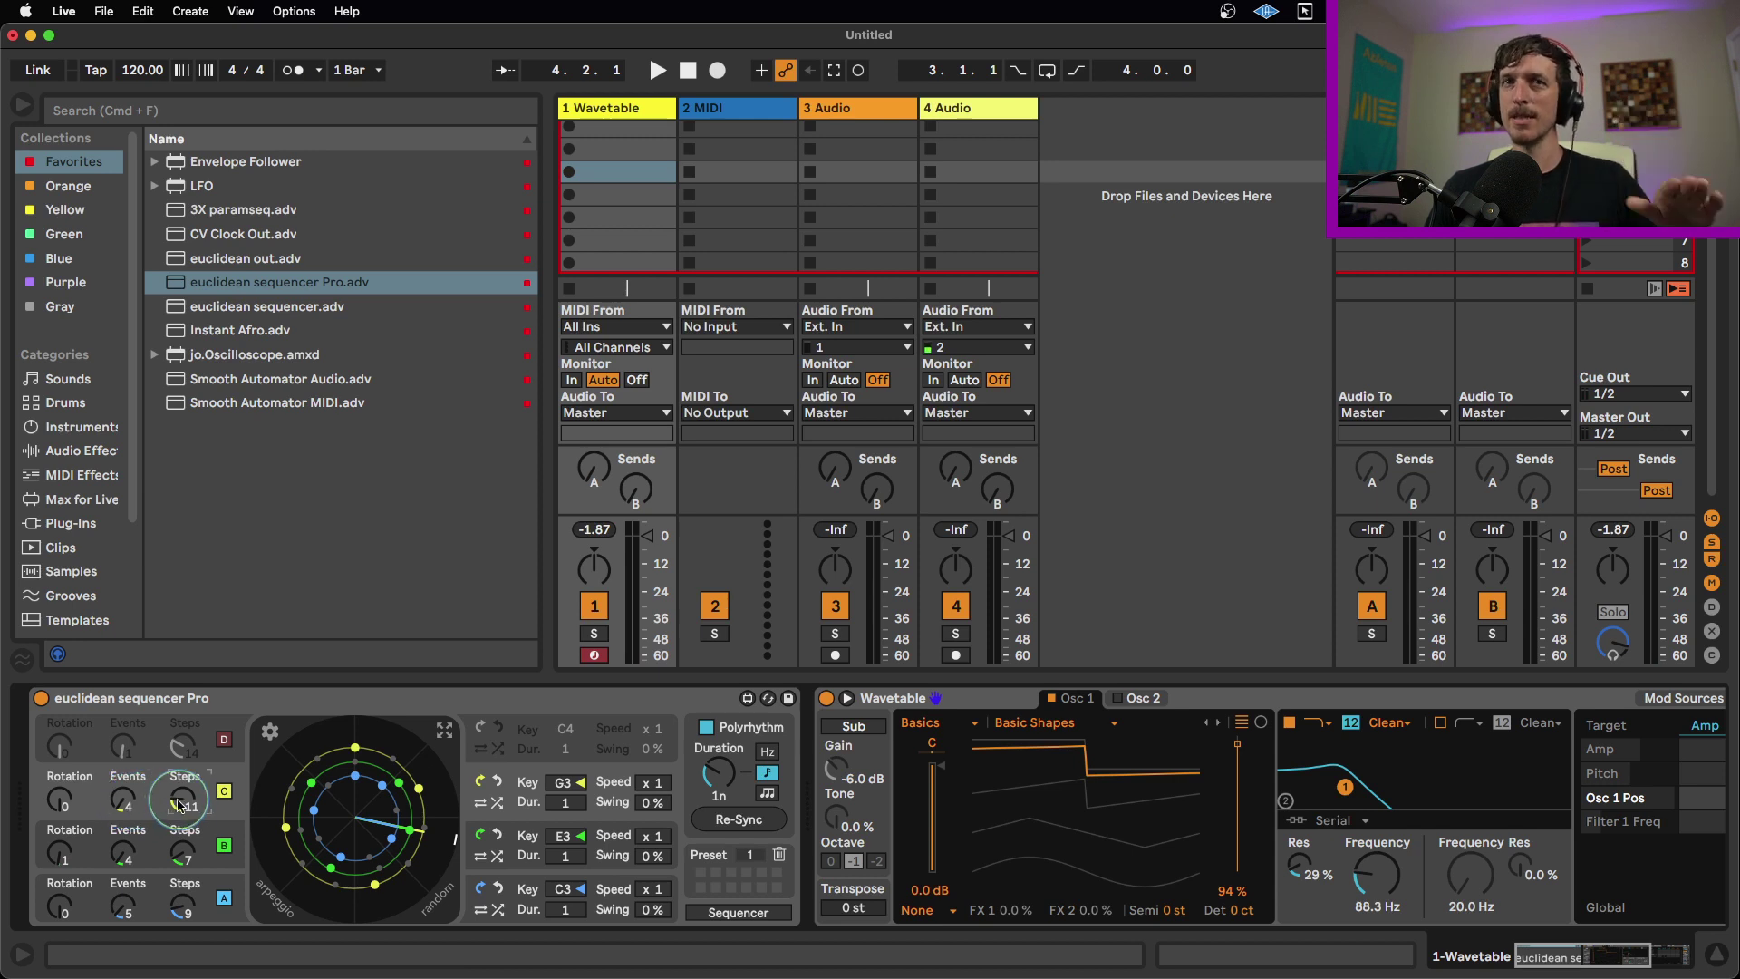
click(410, 827)
drag(396, 854, 387, 834)
key(space)
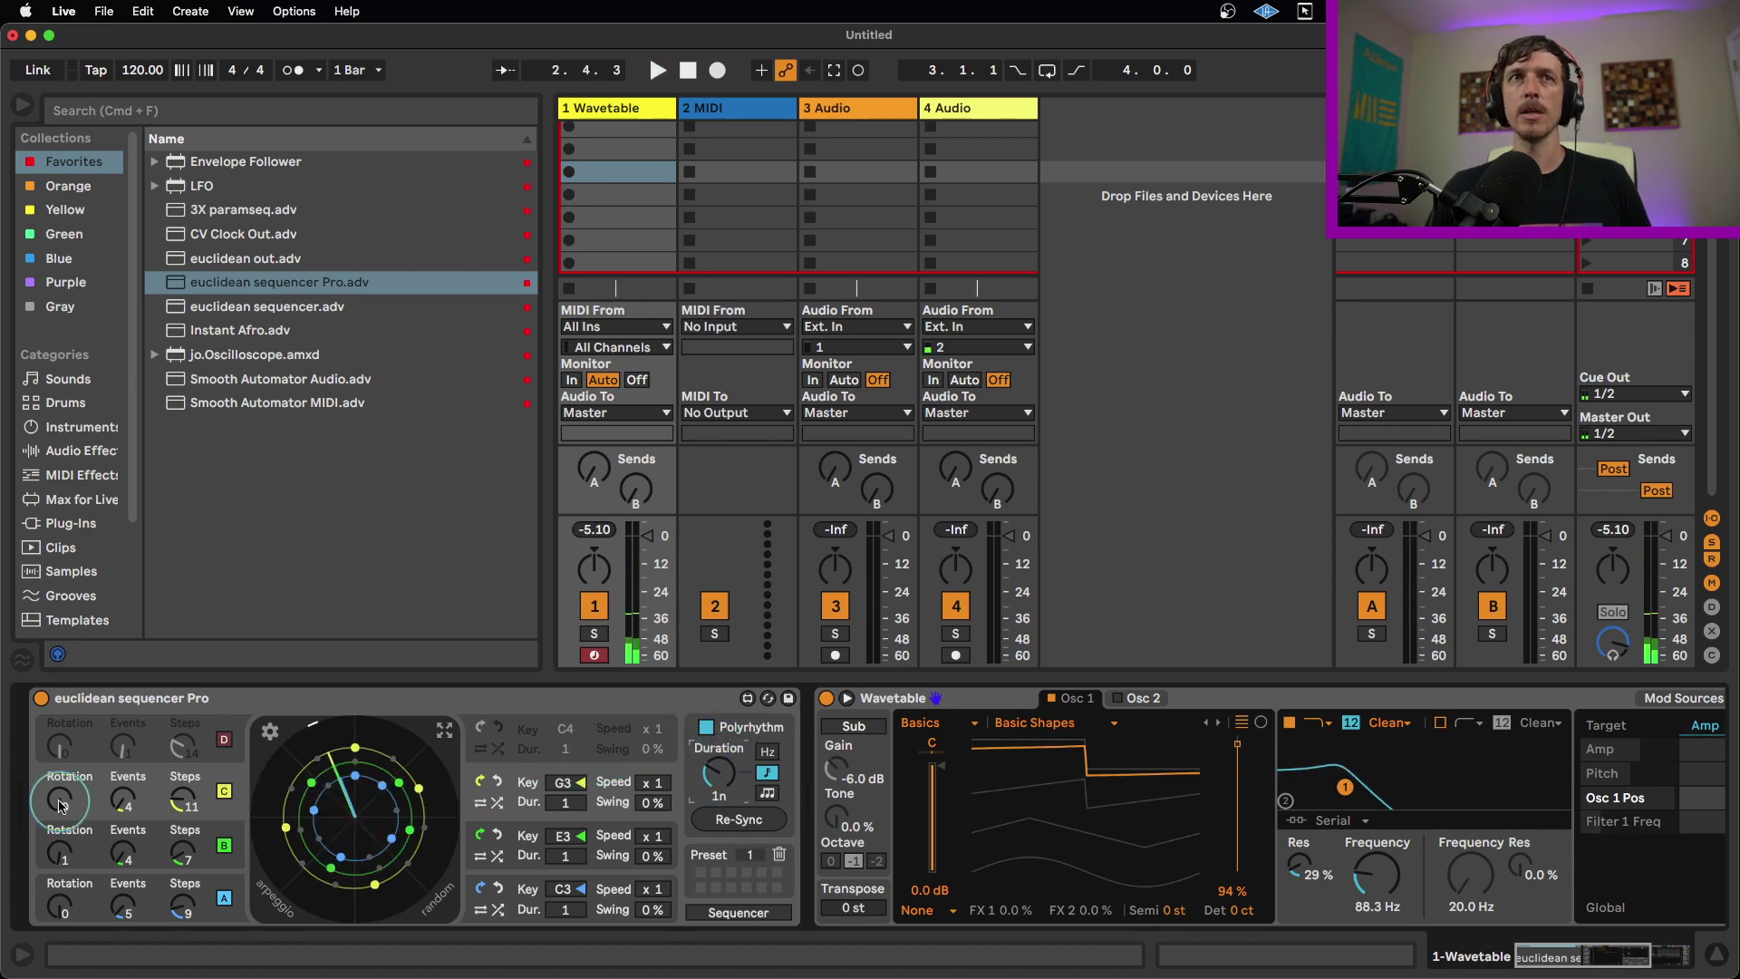
drag(62, 806, 185, 807)
drag(79, 809, 71, 832)
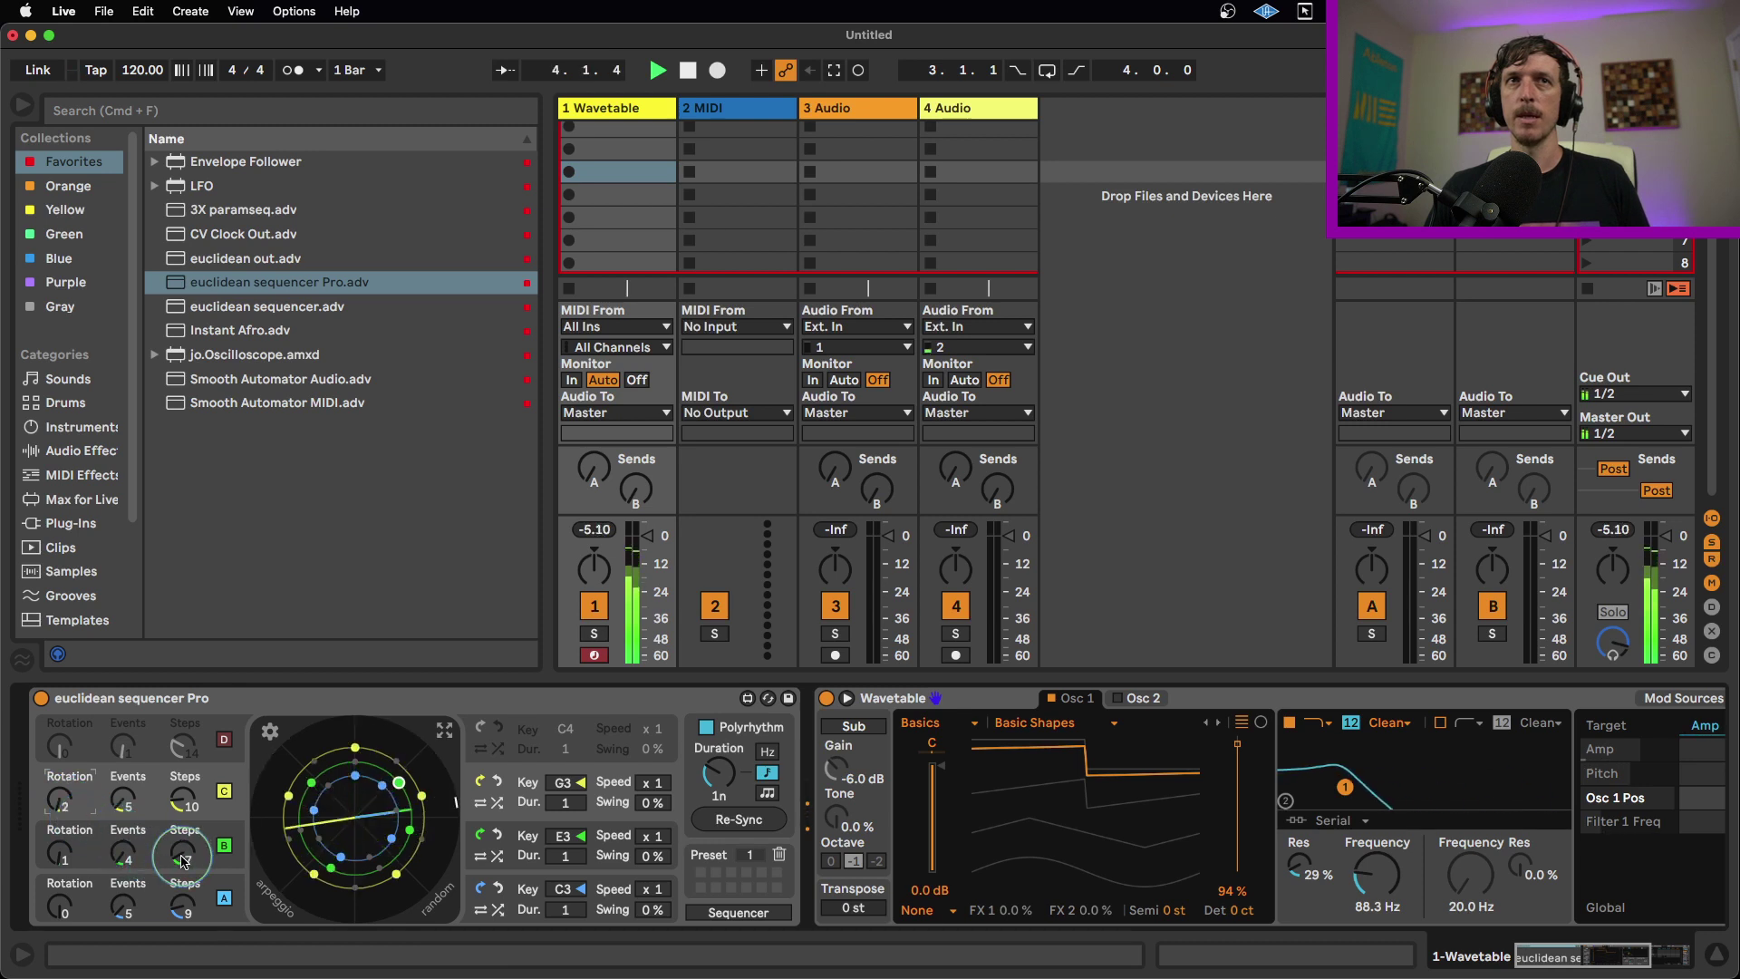
Step: Lengthen lane B to 9 steps, cut lane A to 3 events, and switch to Polymeter mode
drag(181, 853, 145, 850)
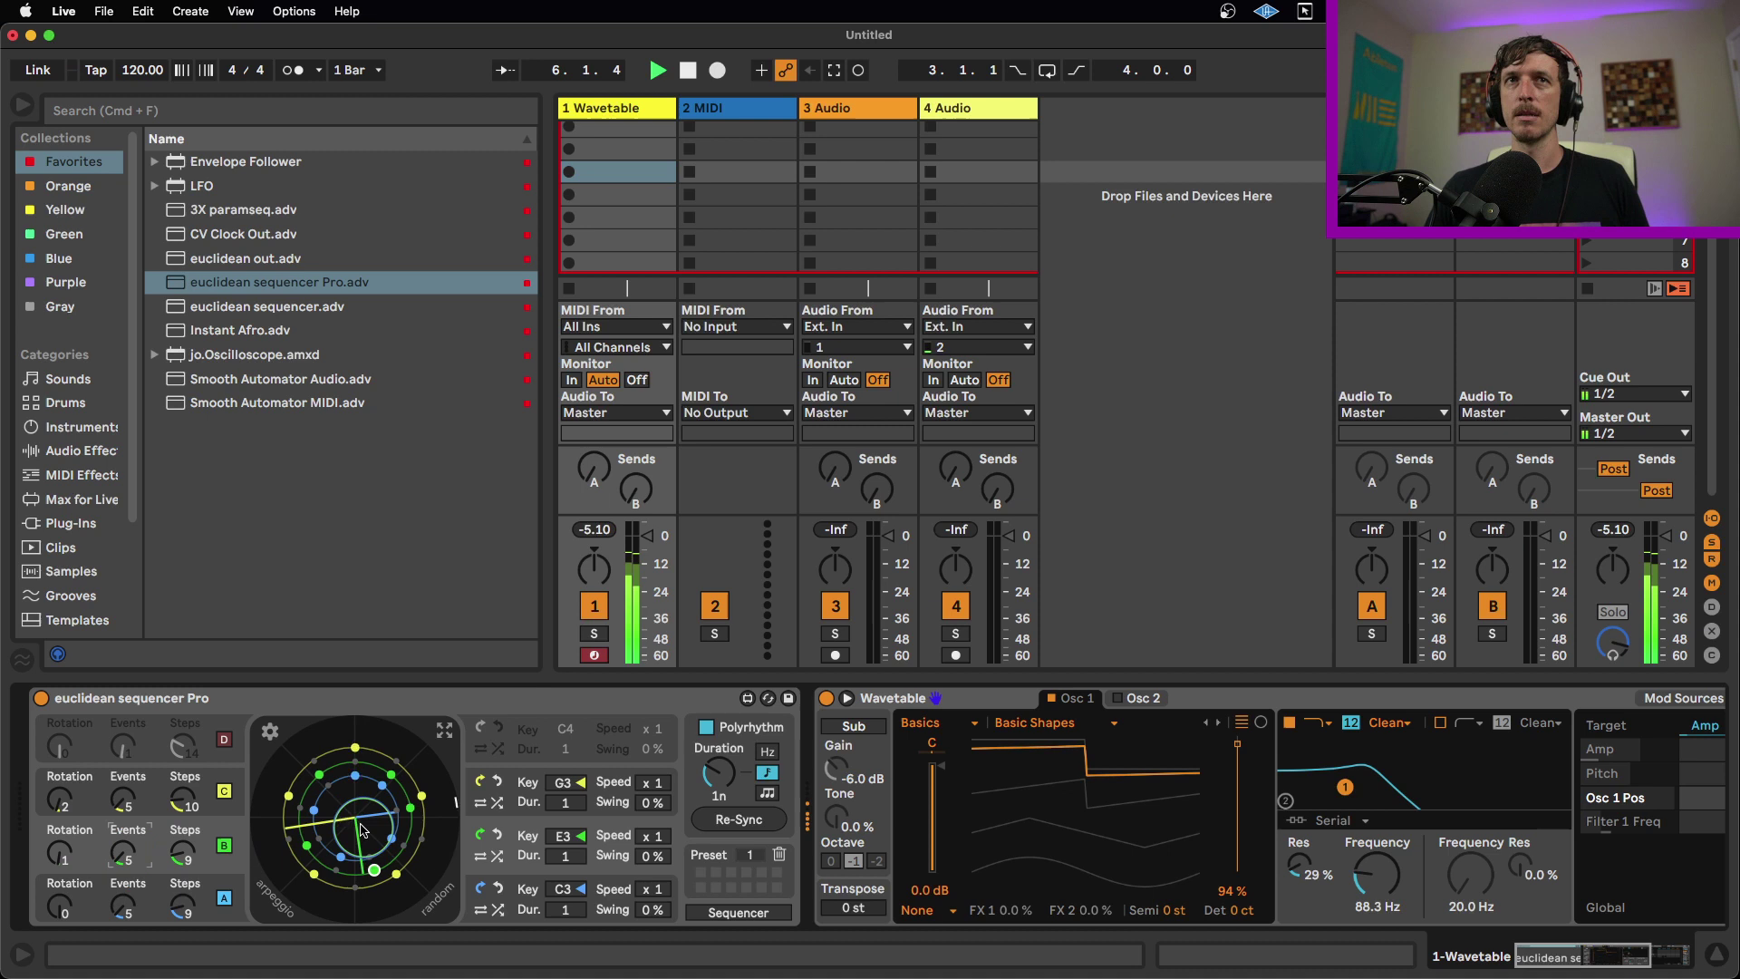
key(space)
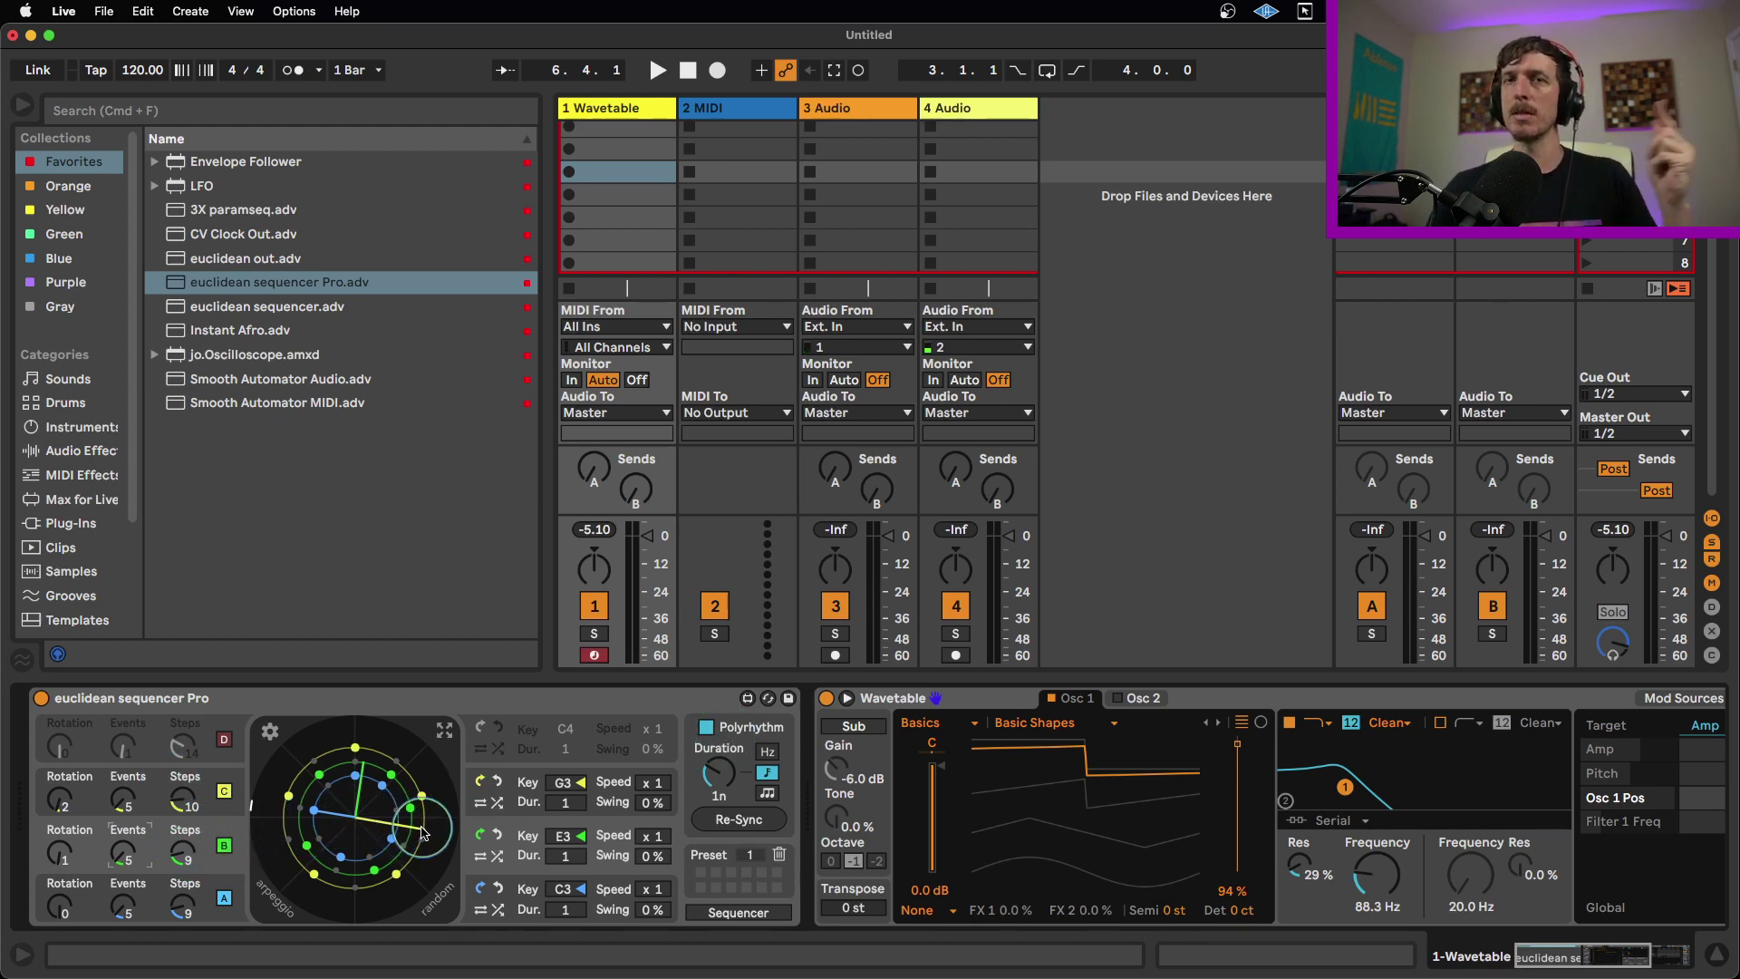
key(space)
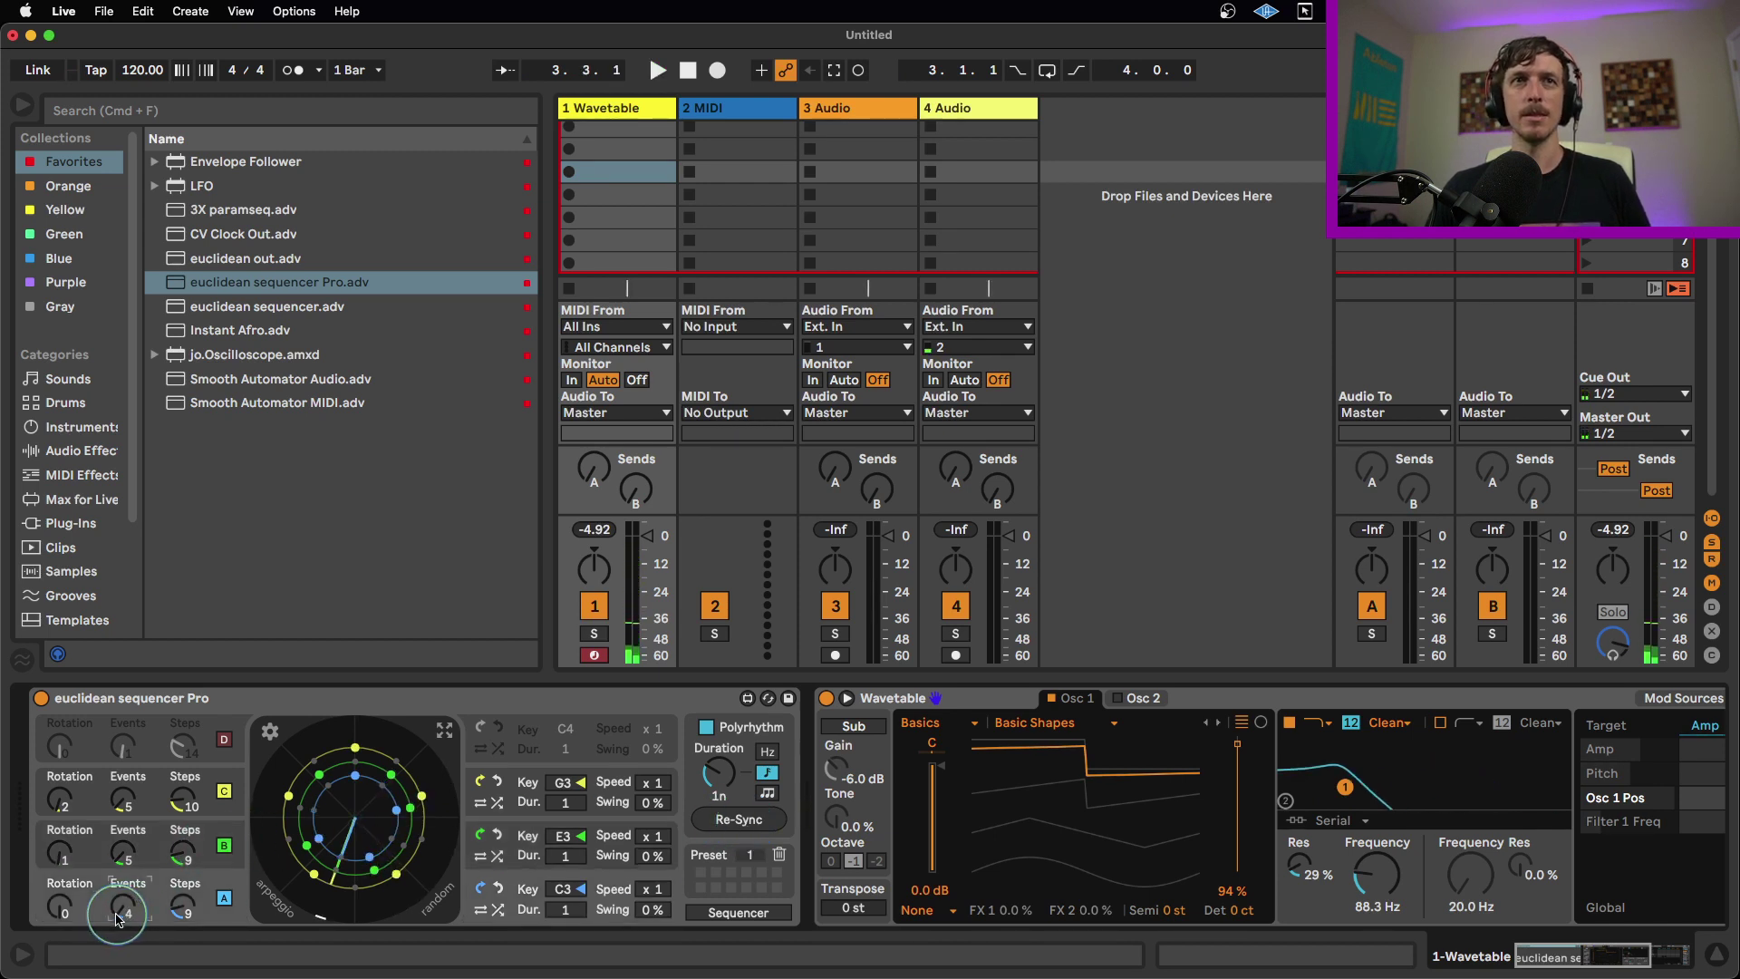
drag(118, 918, 119, 926)
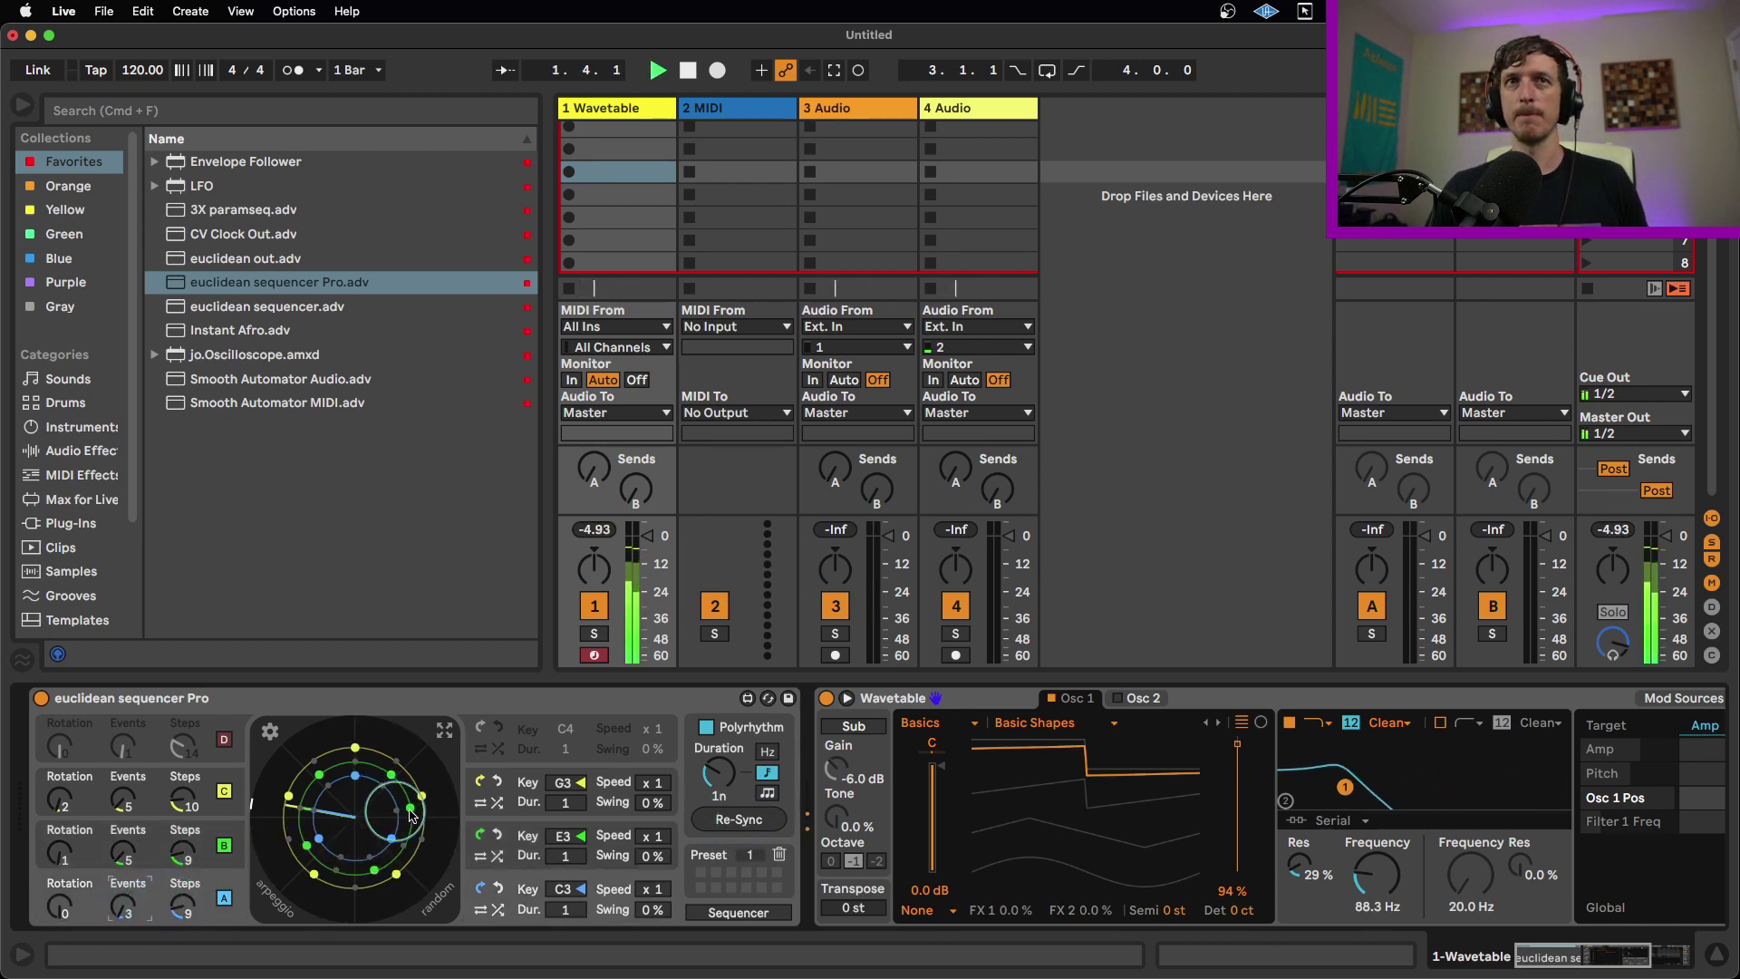
click(710, 732)
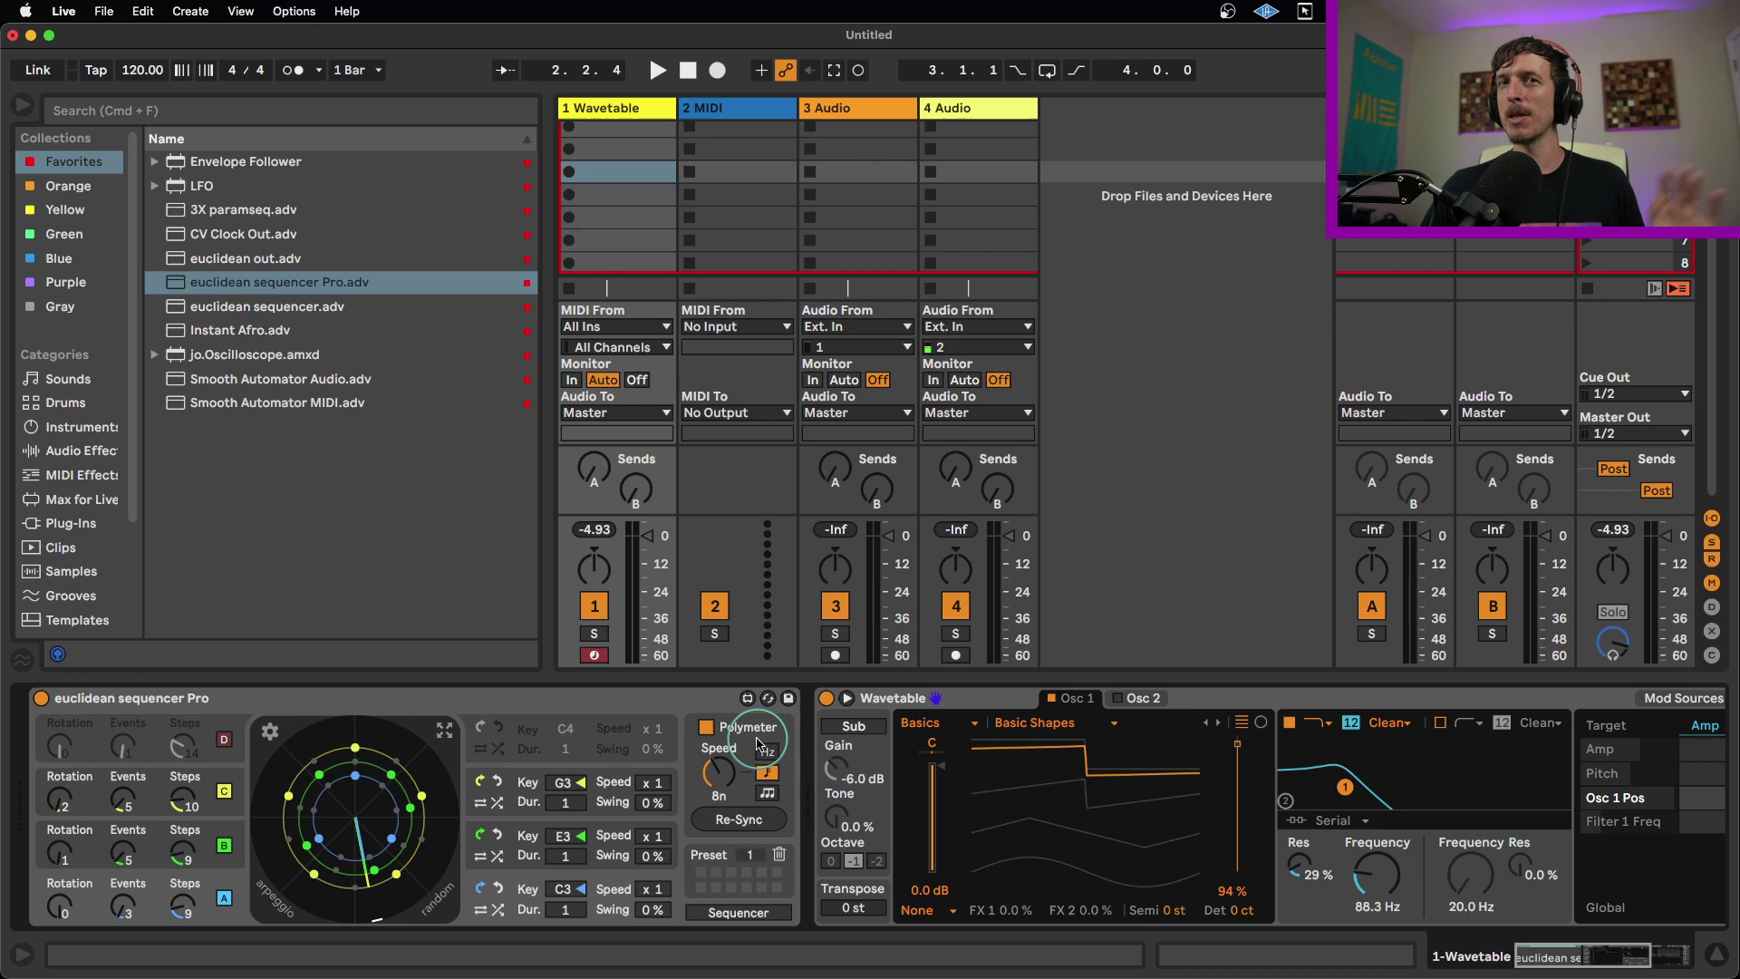
Step: Reduce lane A from 9 to 7 steps while the pattern plays
key(space)
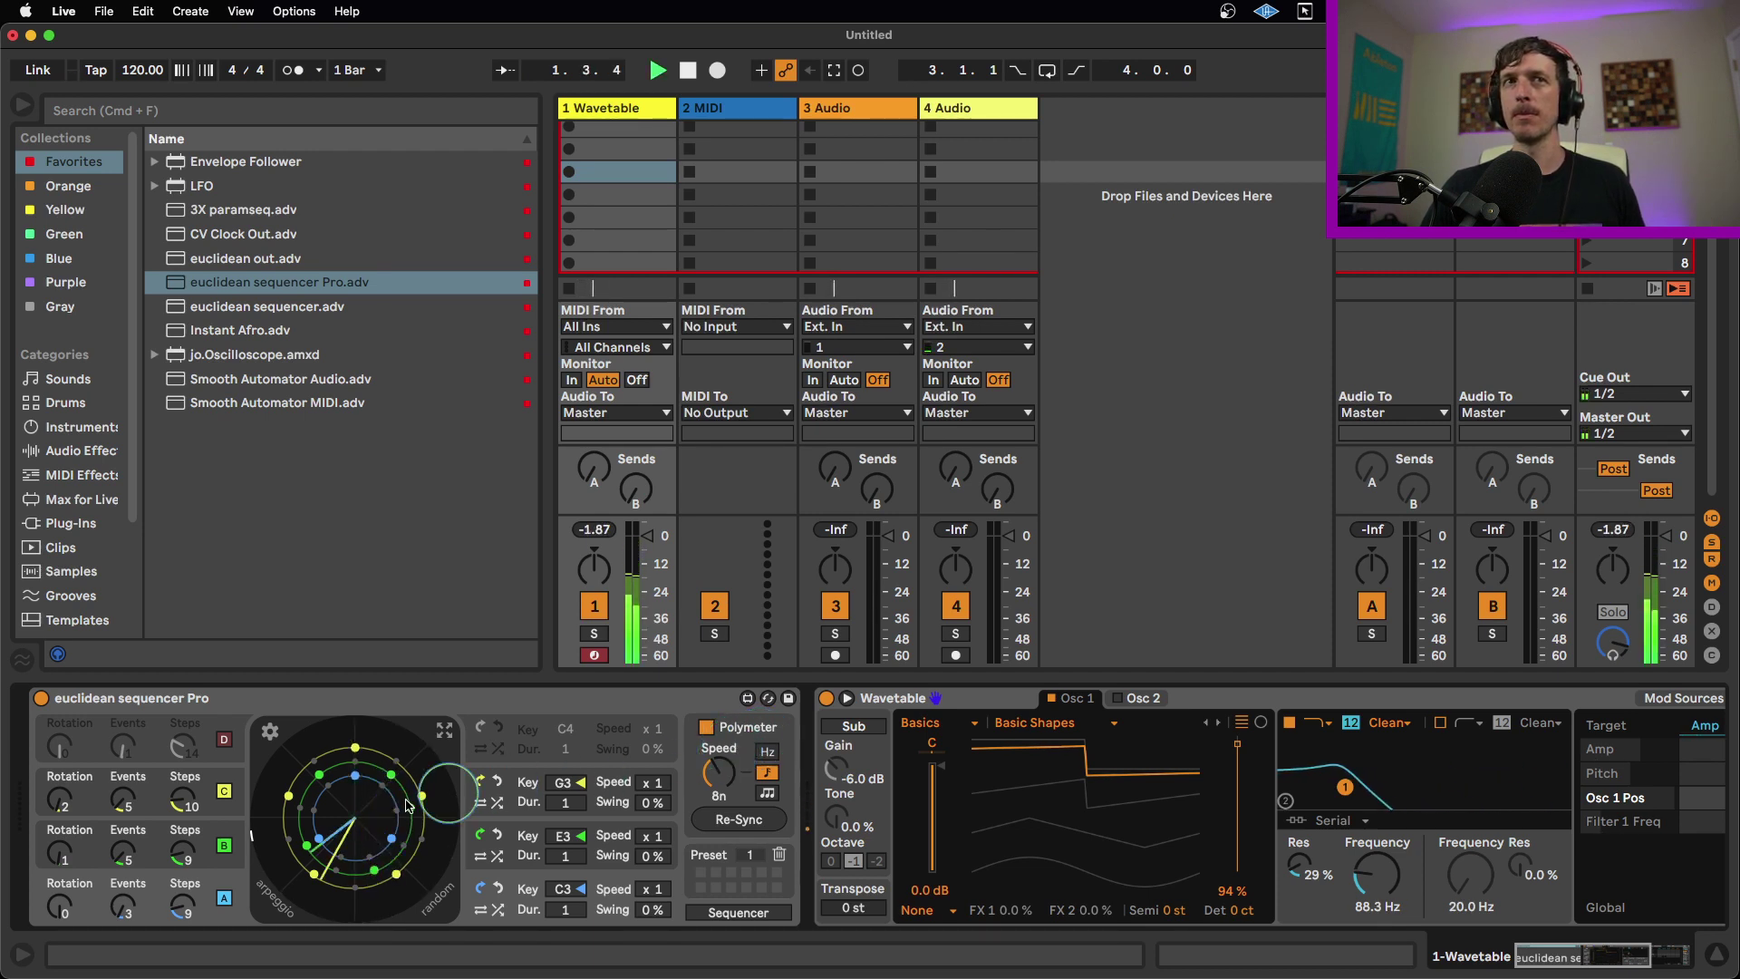
click(177, 909)
drag(176, 909, 176, 920)
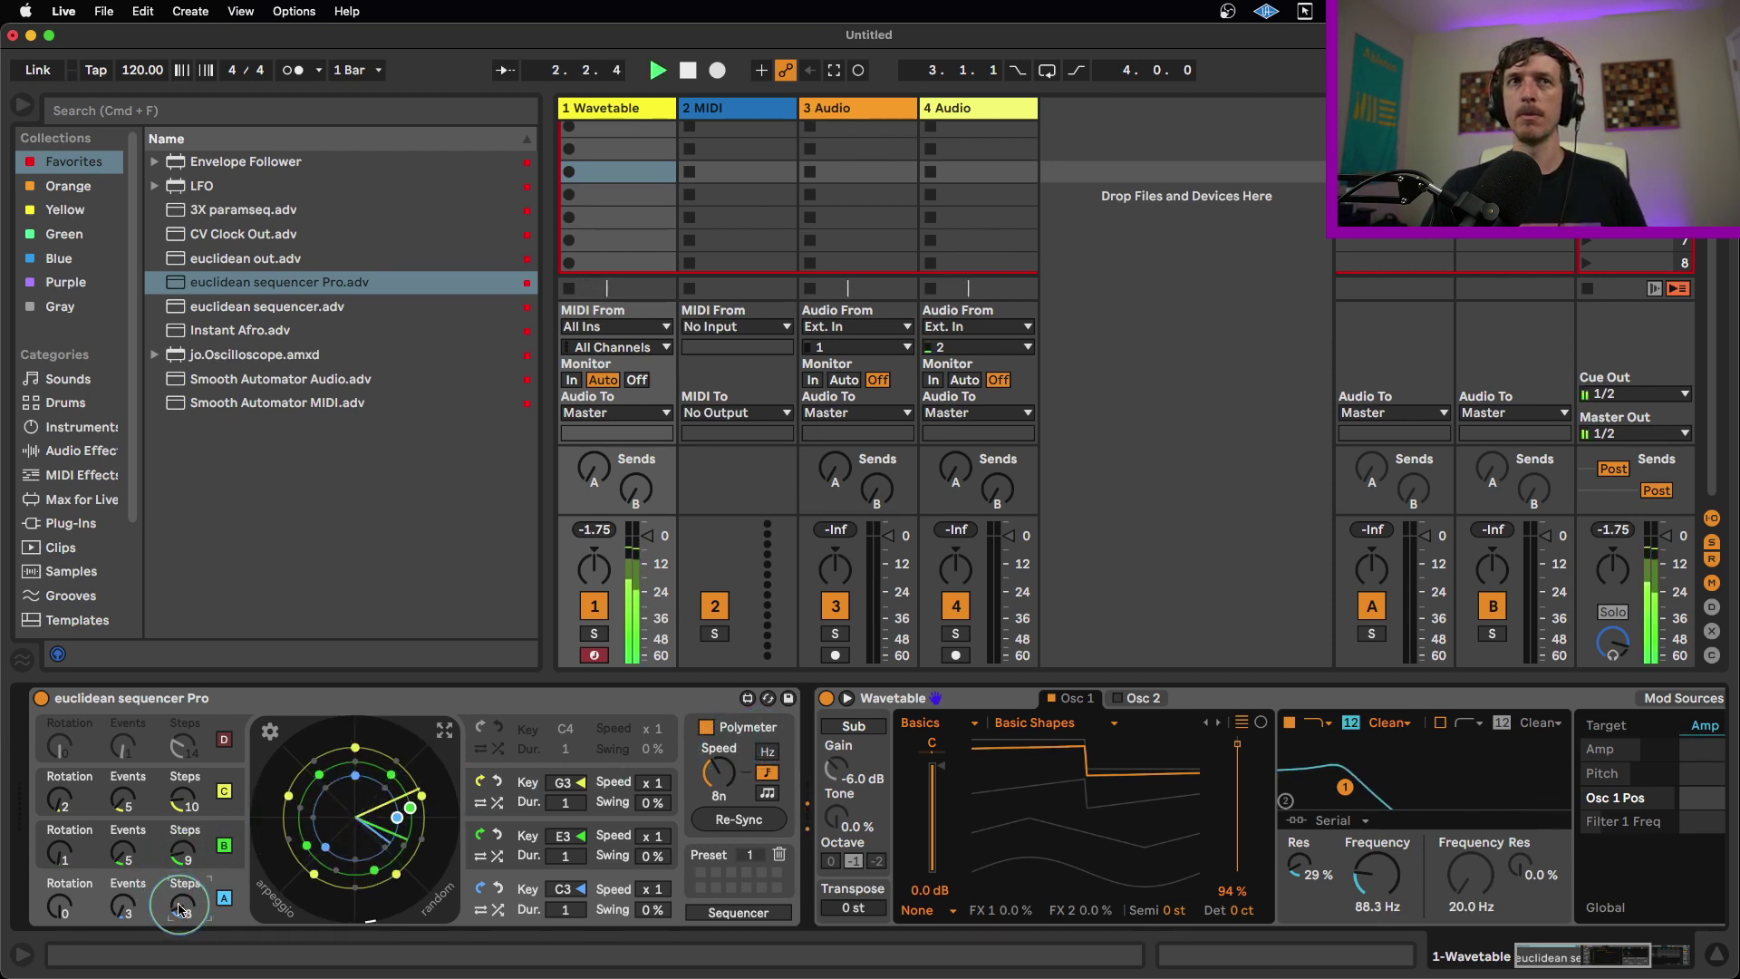
click(201, 852)
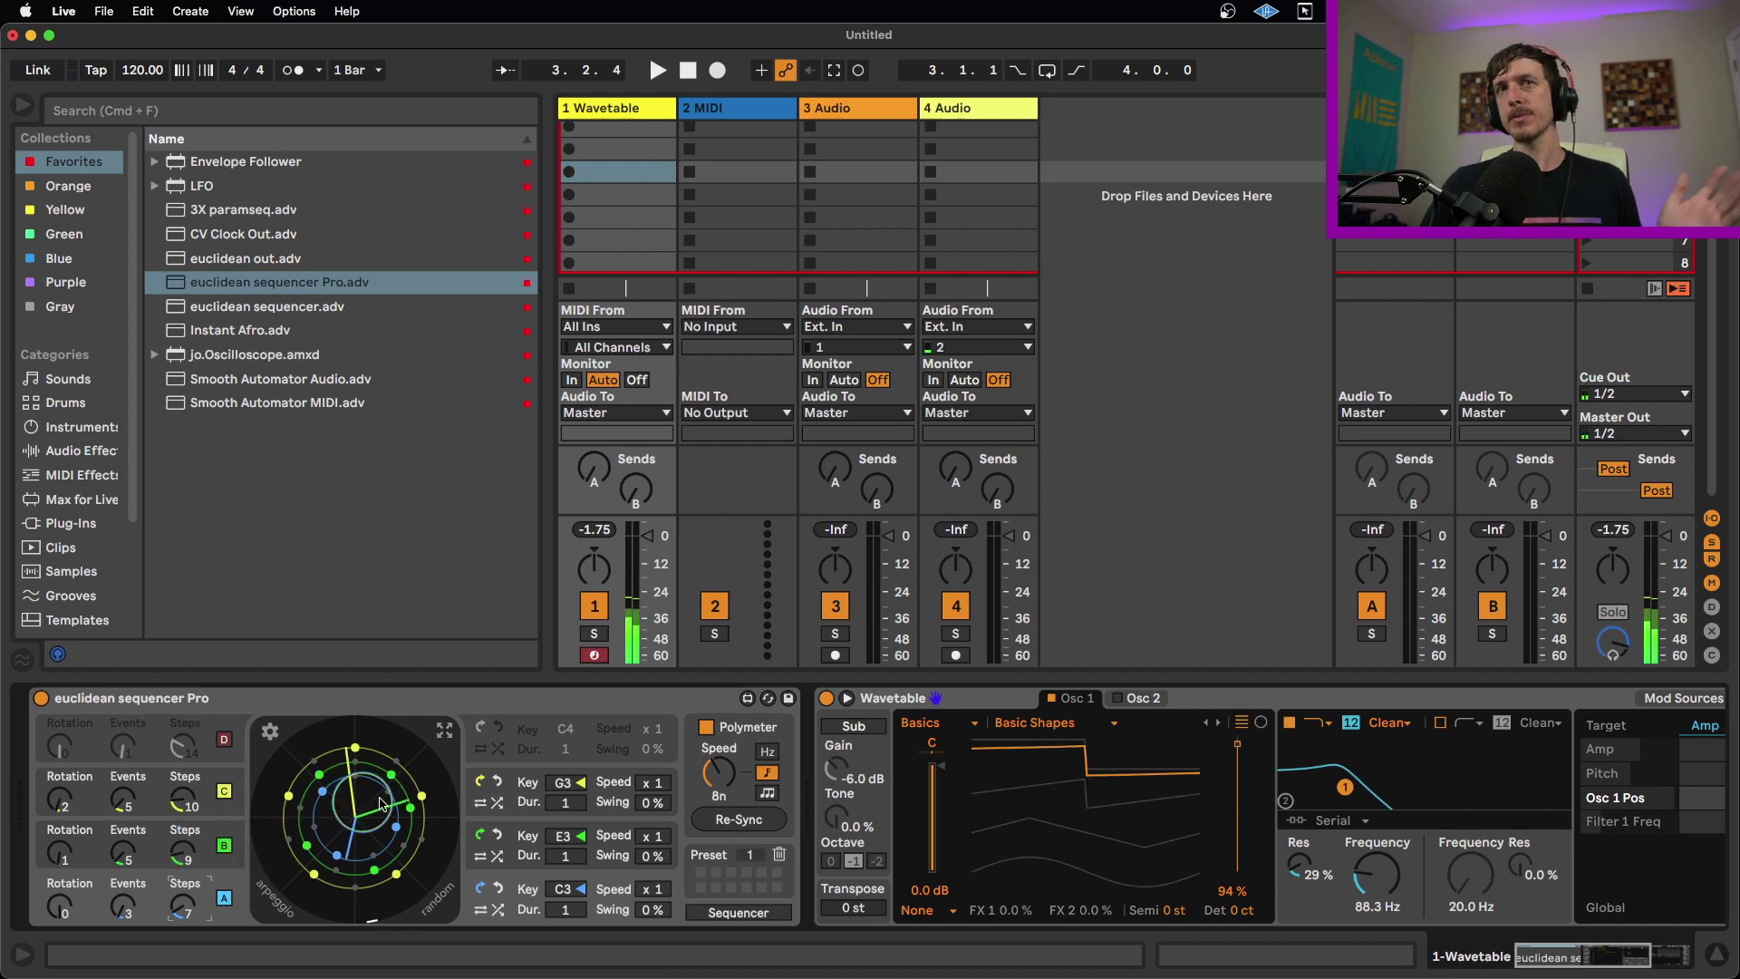
click(491, 795)
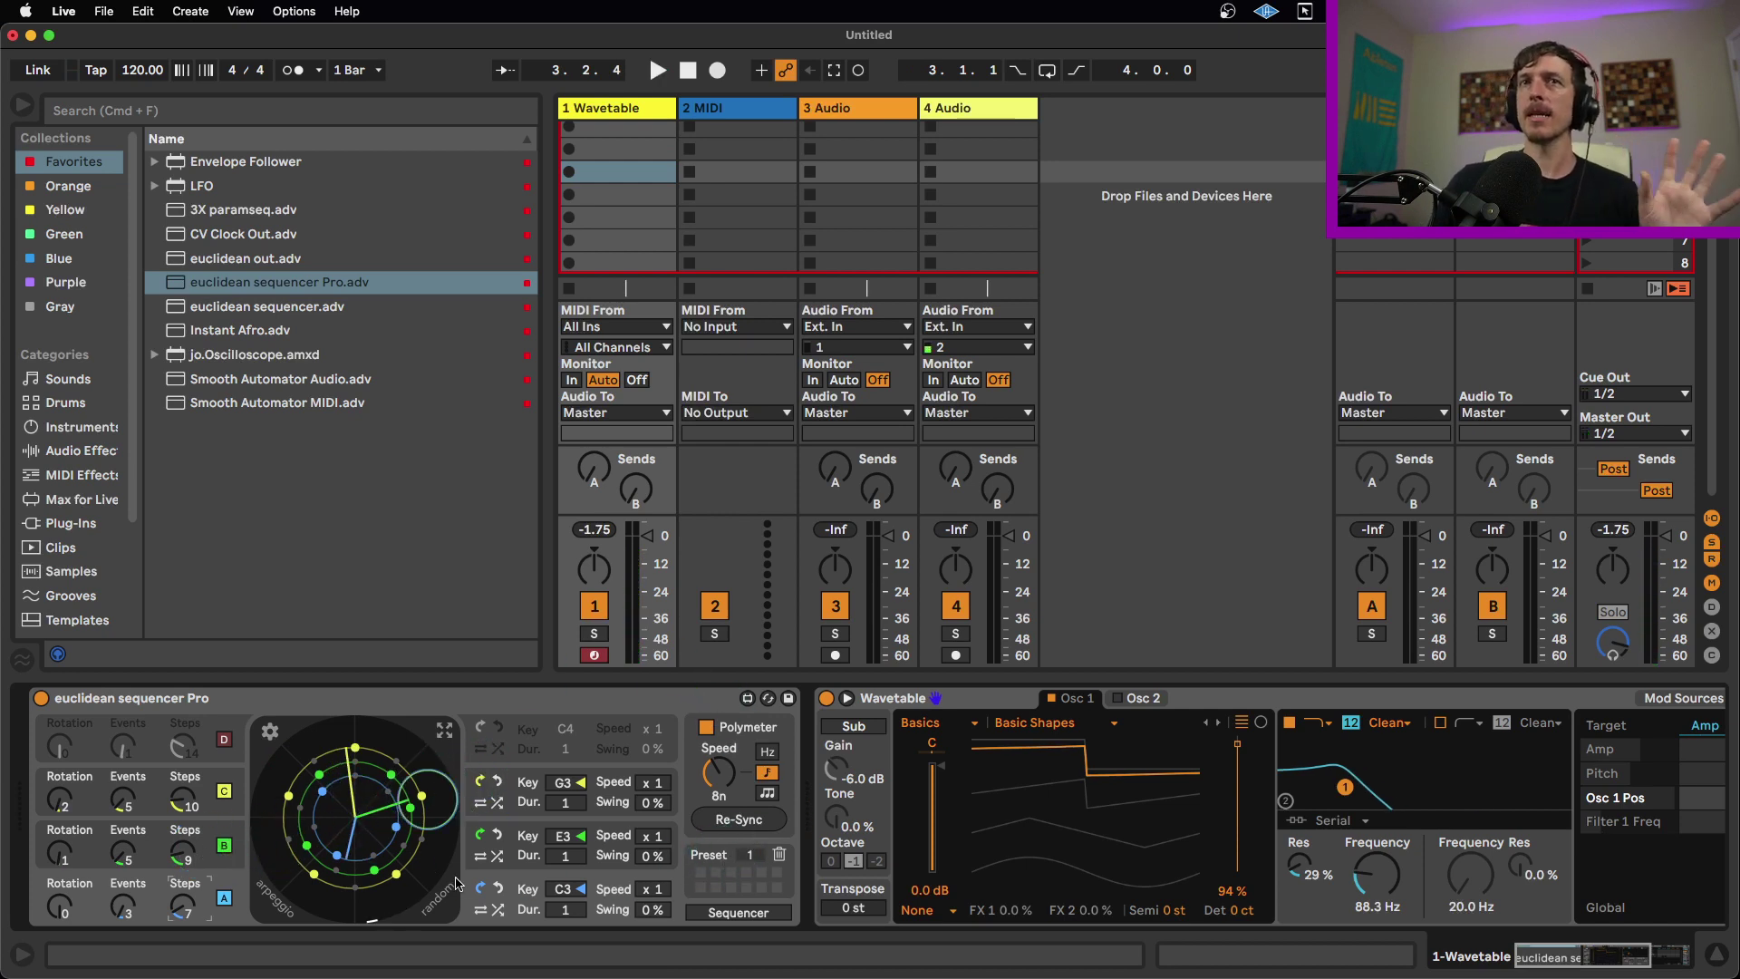
Step: Switch to preset slot 4, go back to slot 2, and select the Wavetable device
click(750, 873)
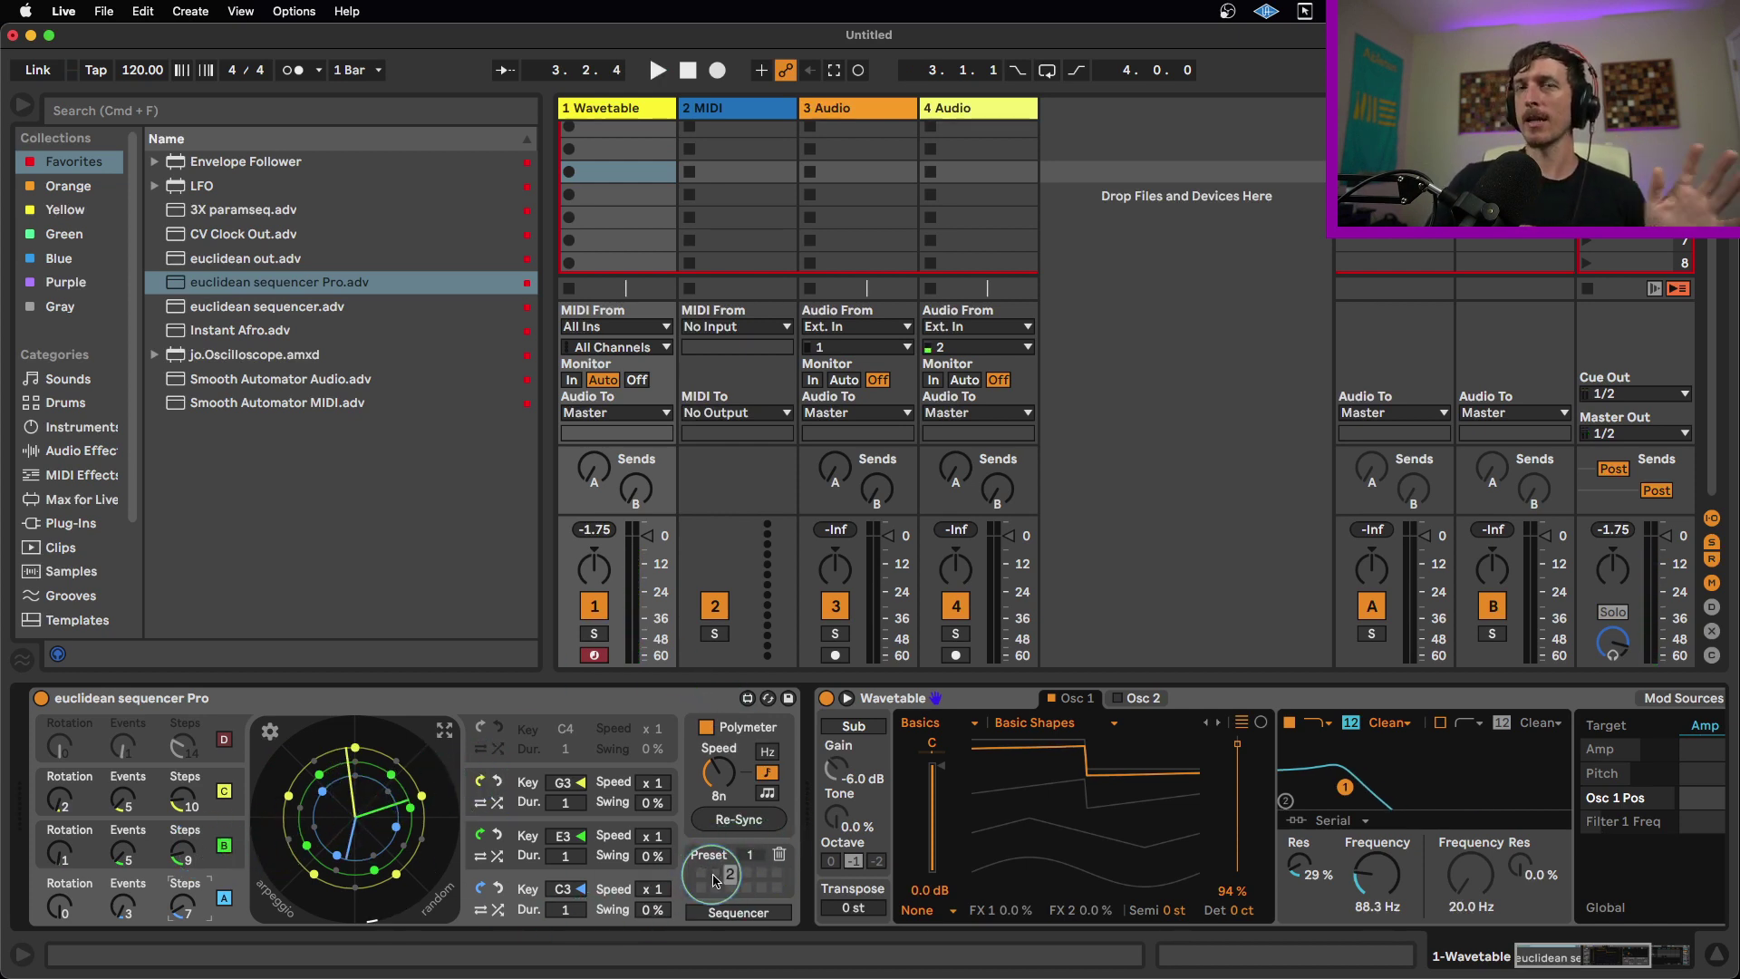
click(724, 878)
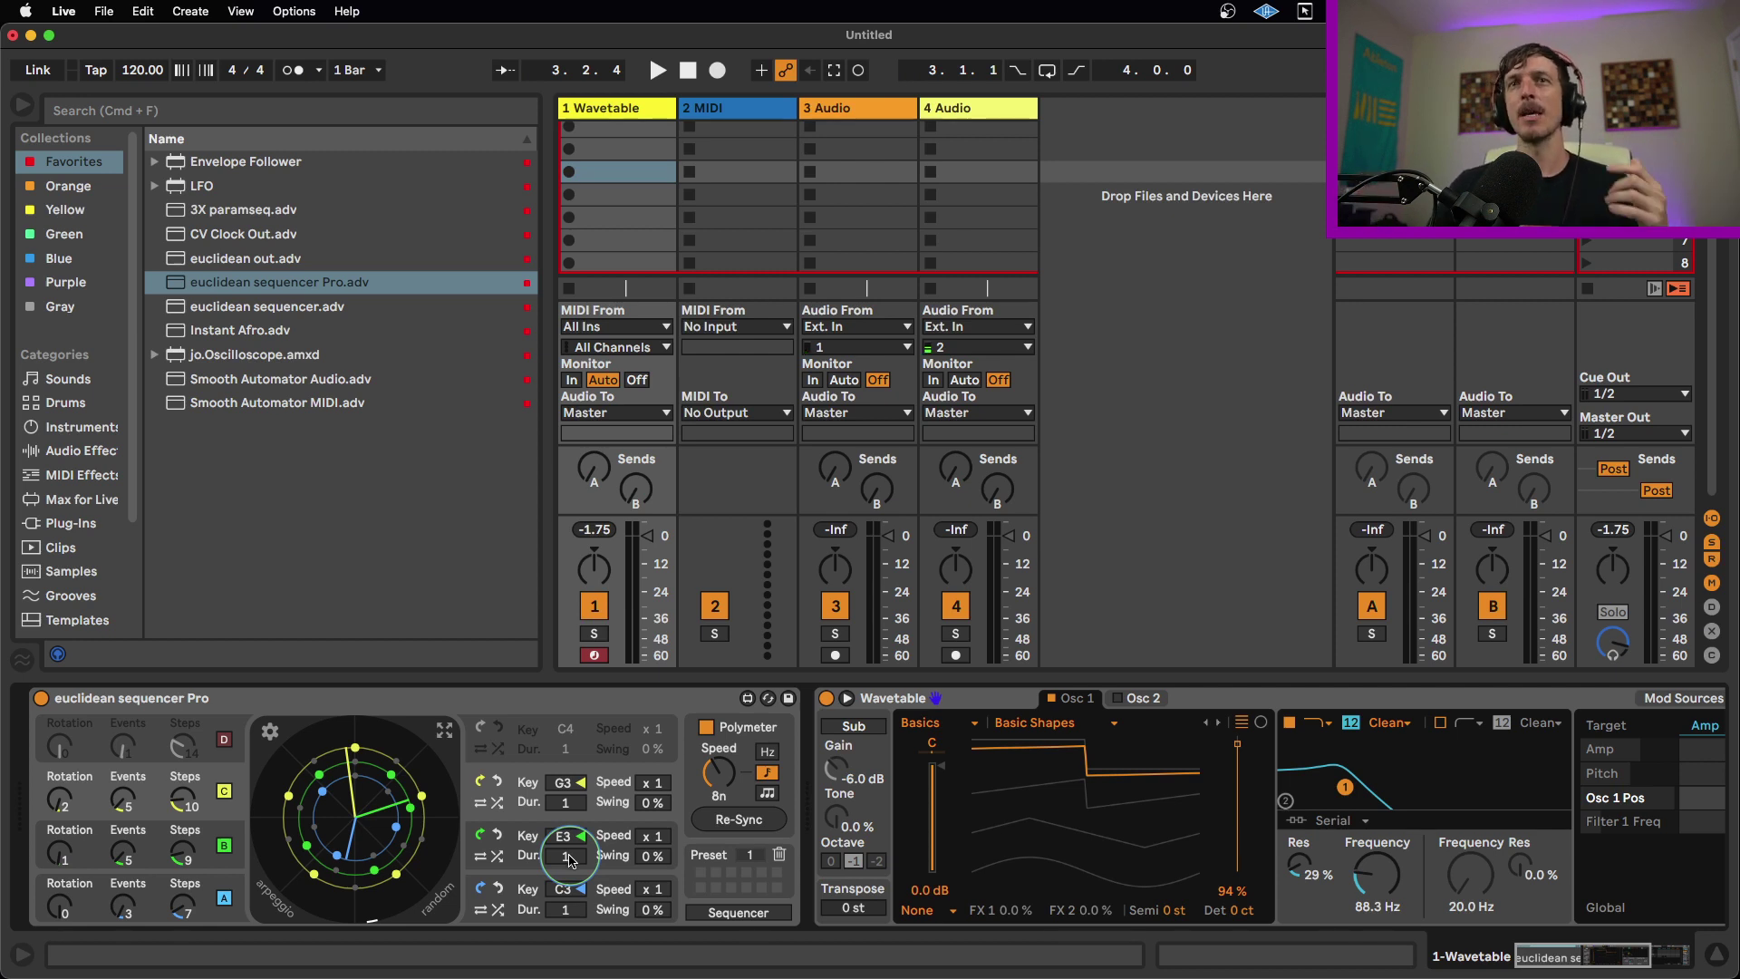
click(956, 703)
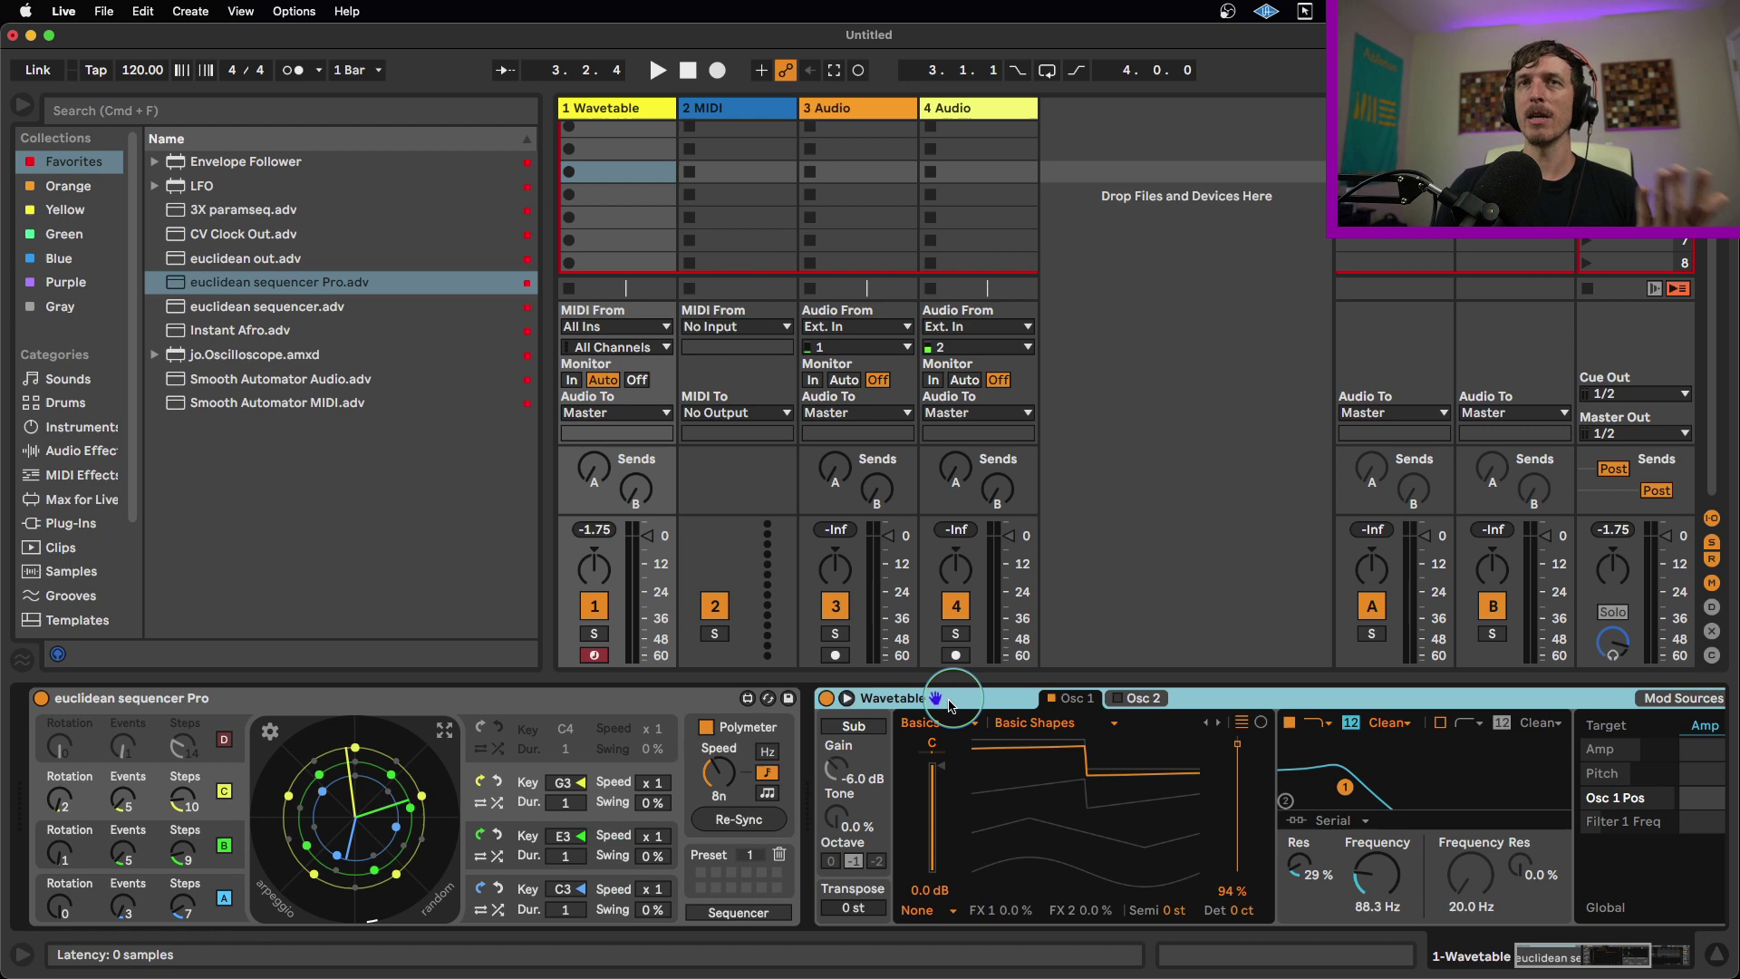
click(593, 634)
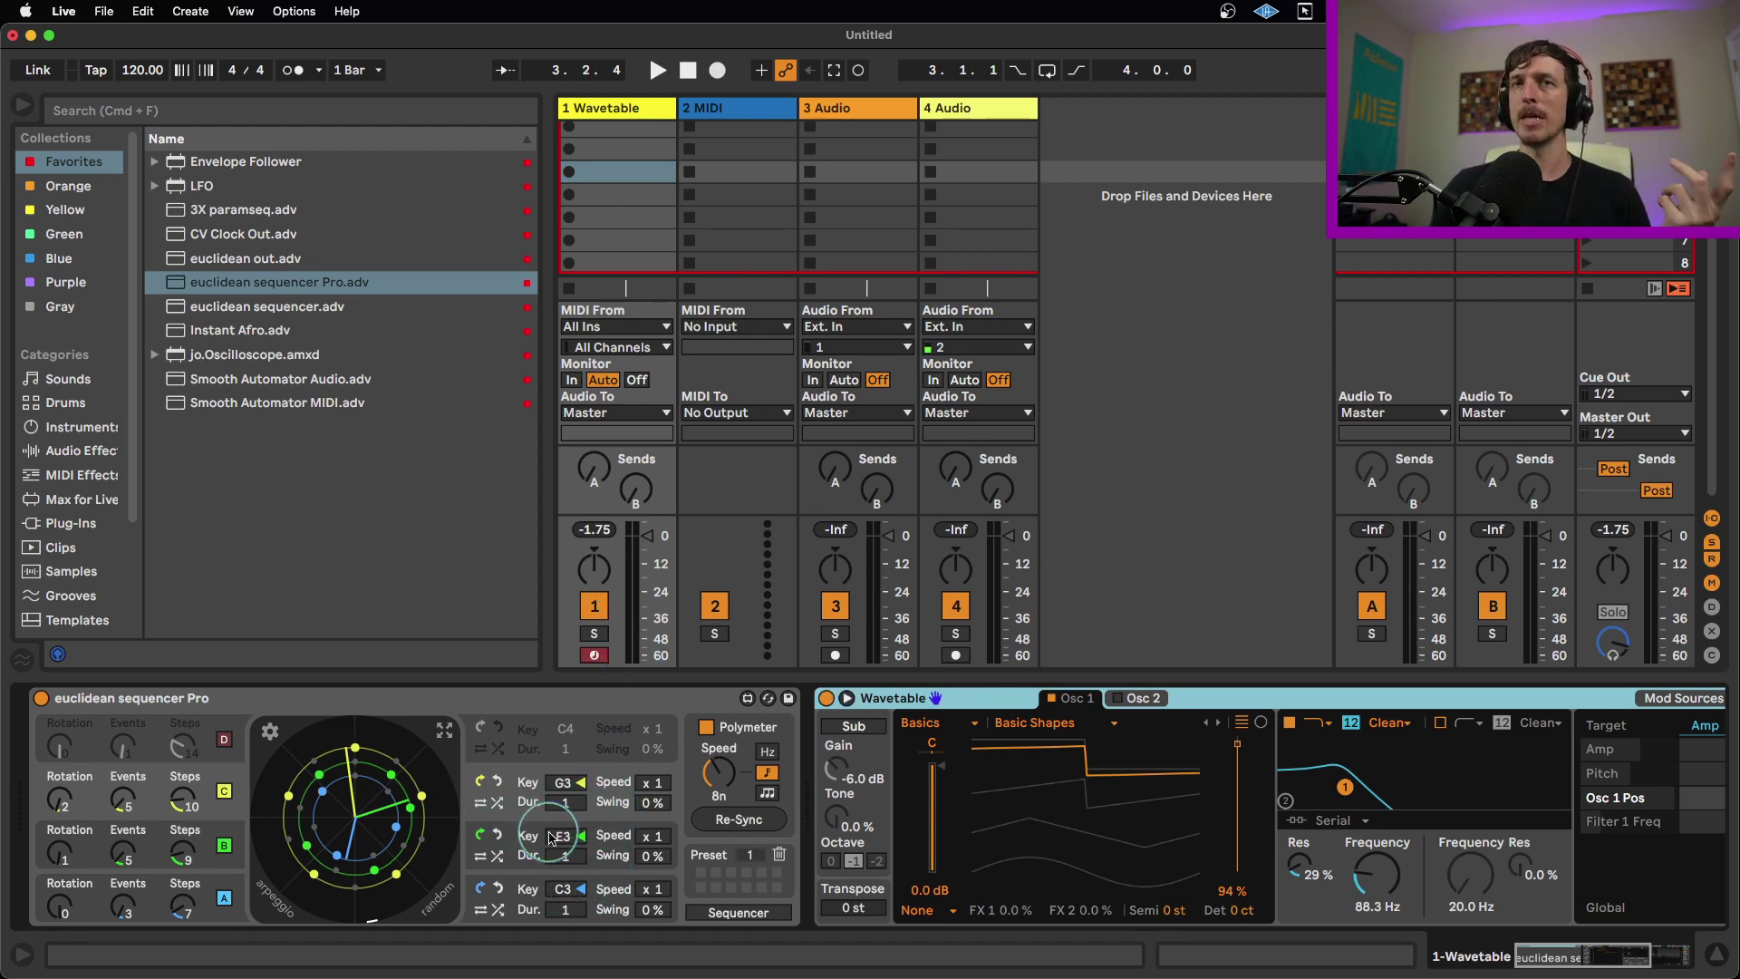
Step: Show lane A's pitch steps, mute lanes B and C, set A to 9 steps, and play
click(715, 917)
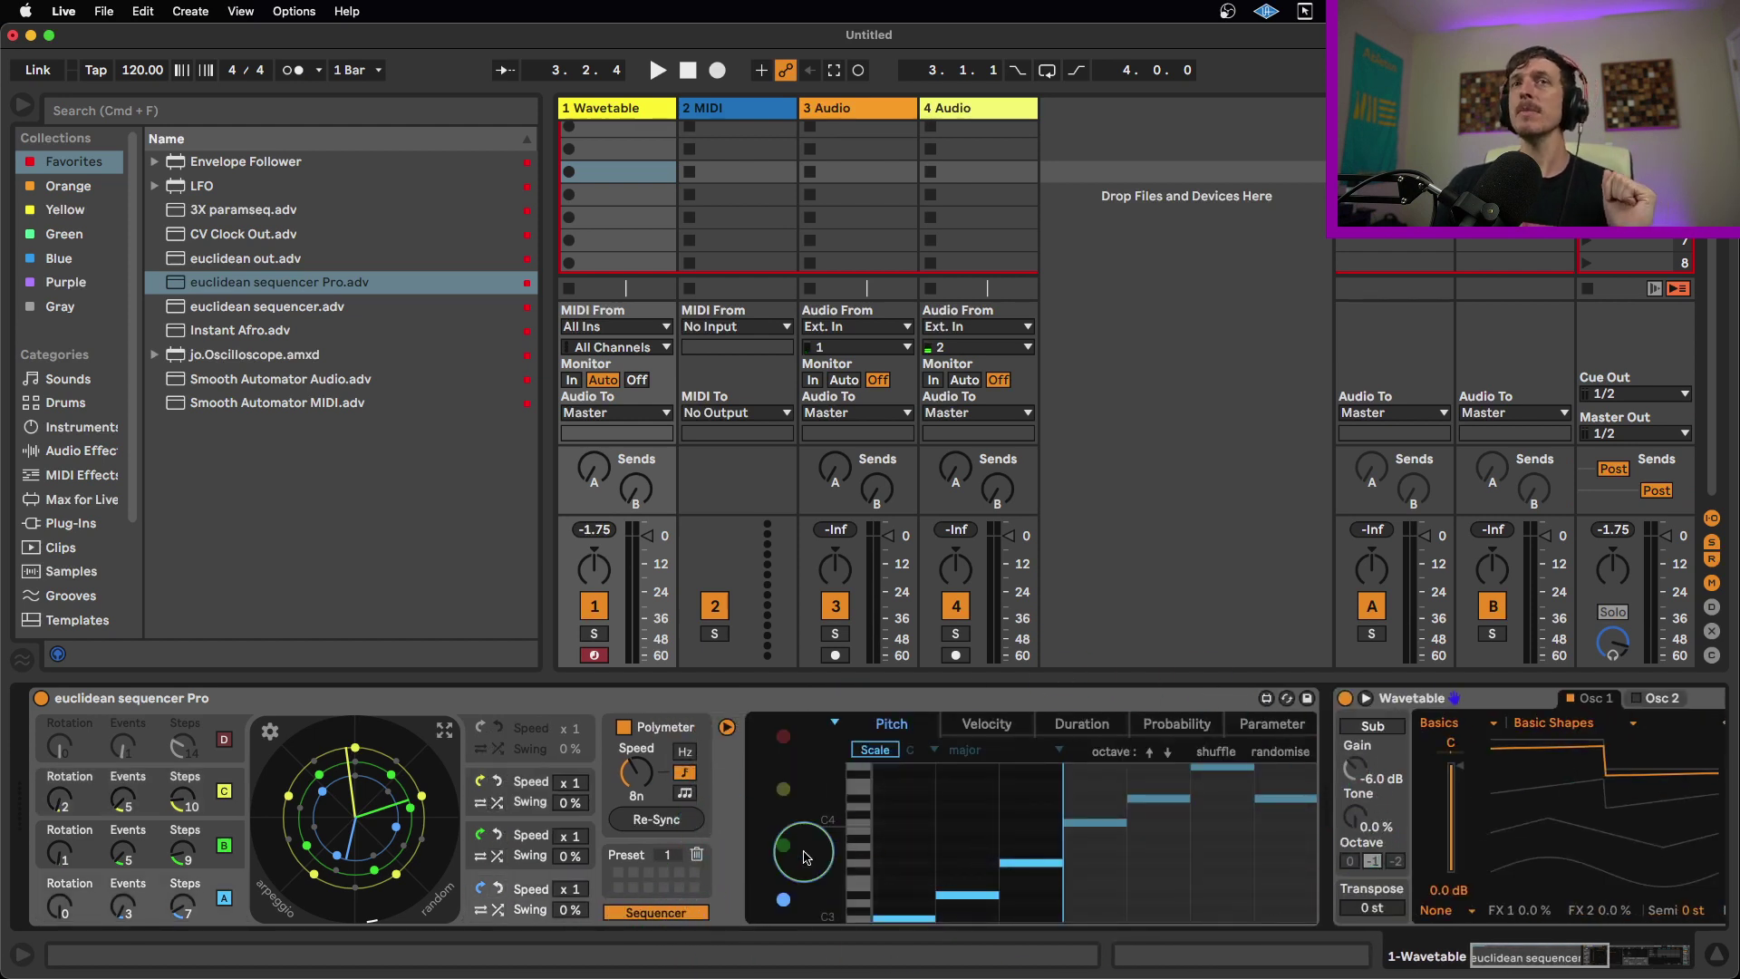
drag(786, 852, 786, 902)
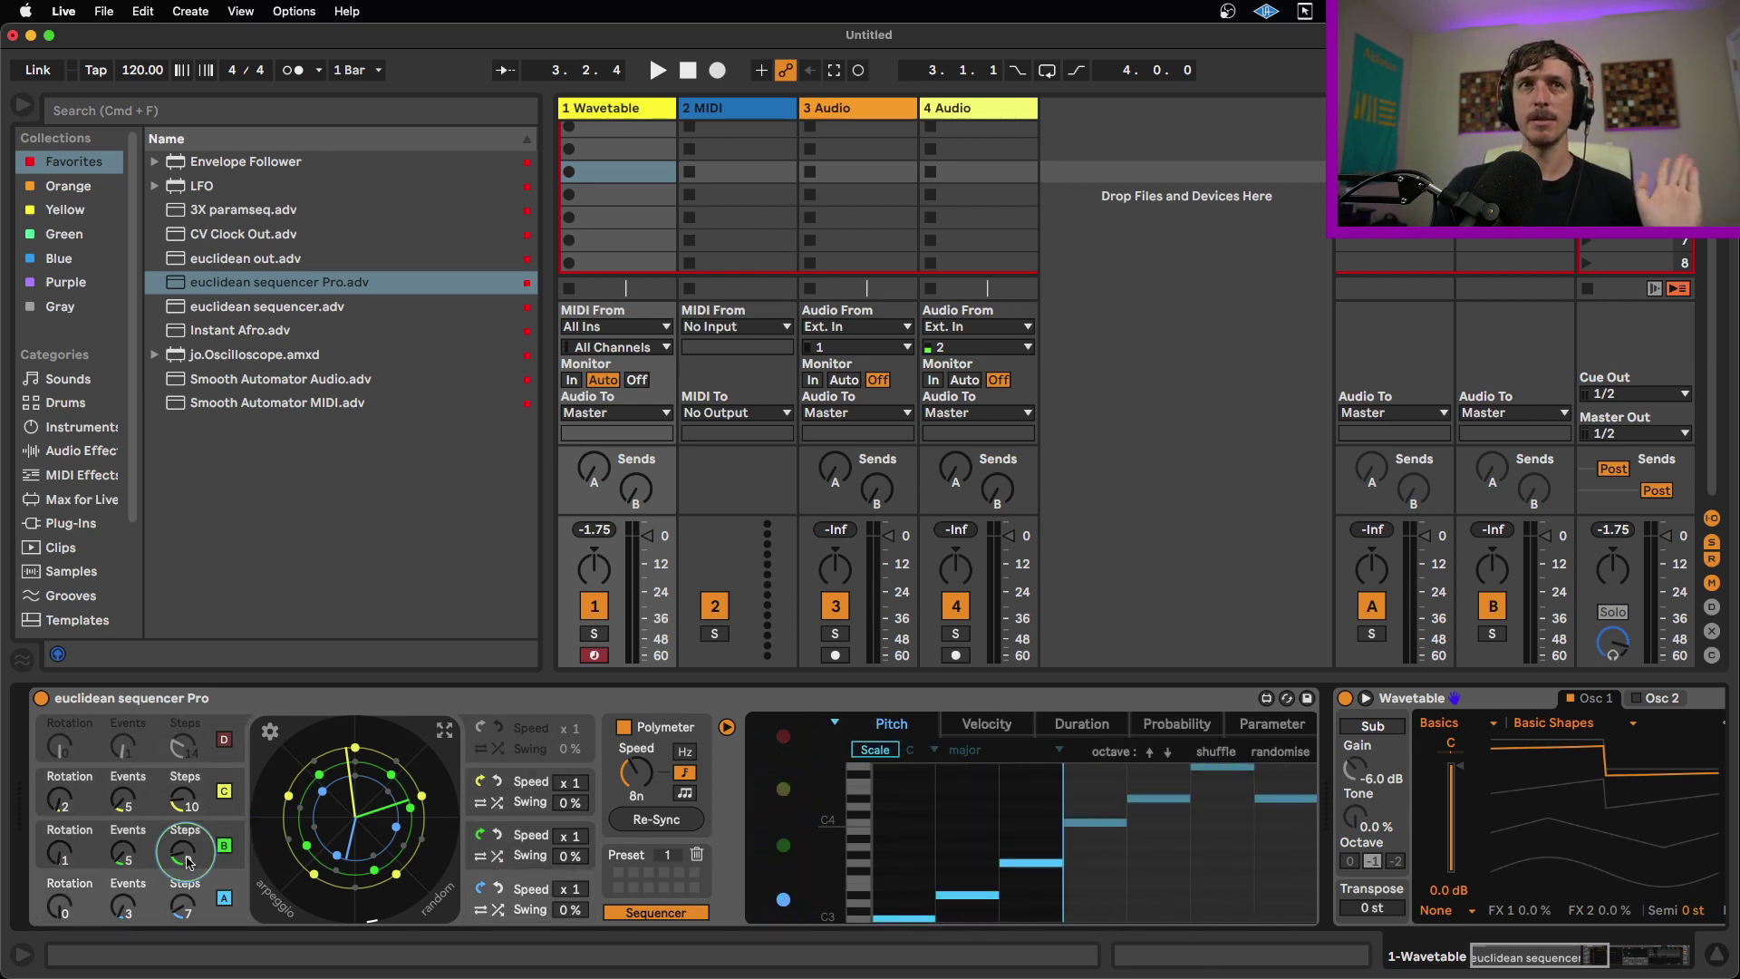
click(226, 854)
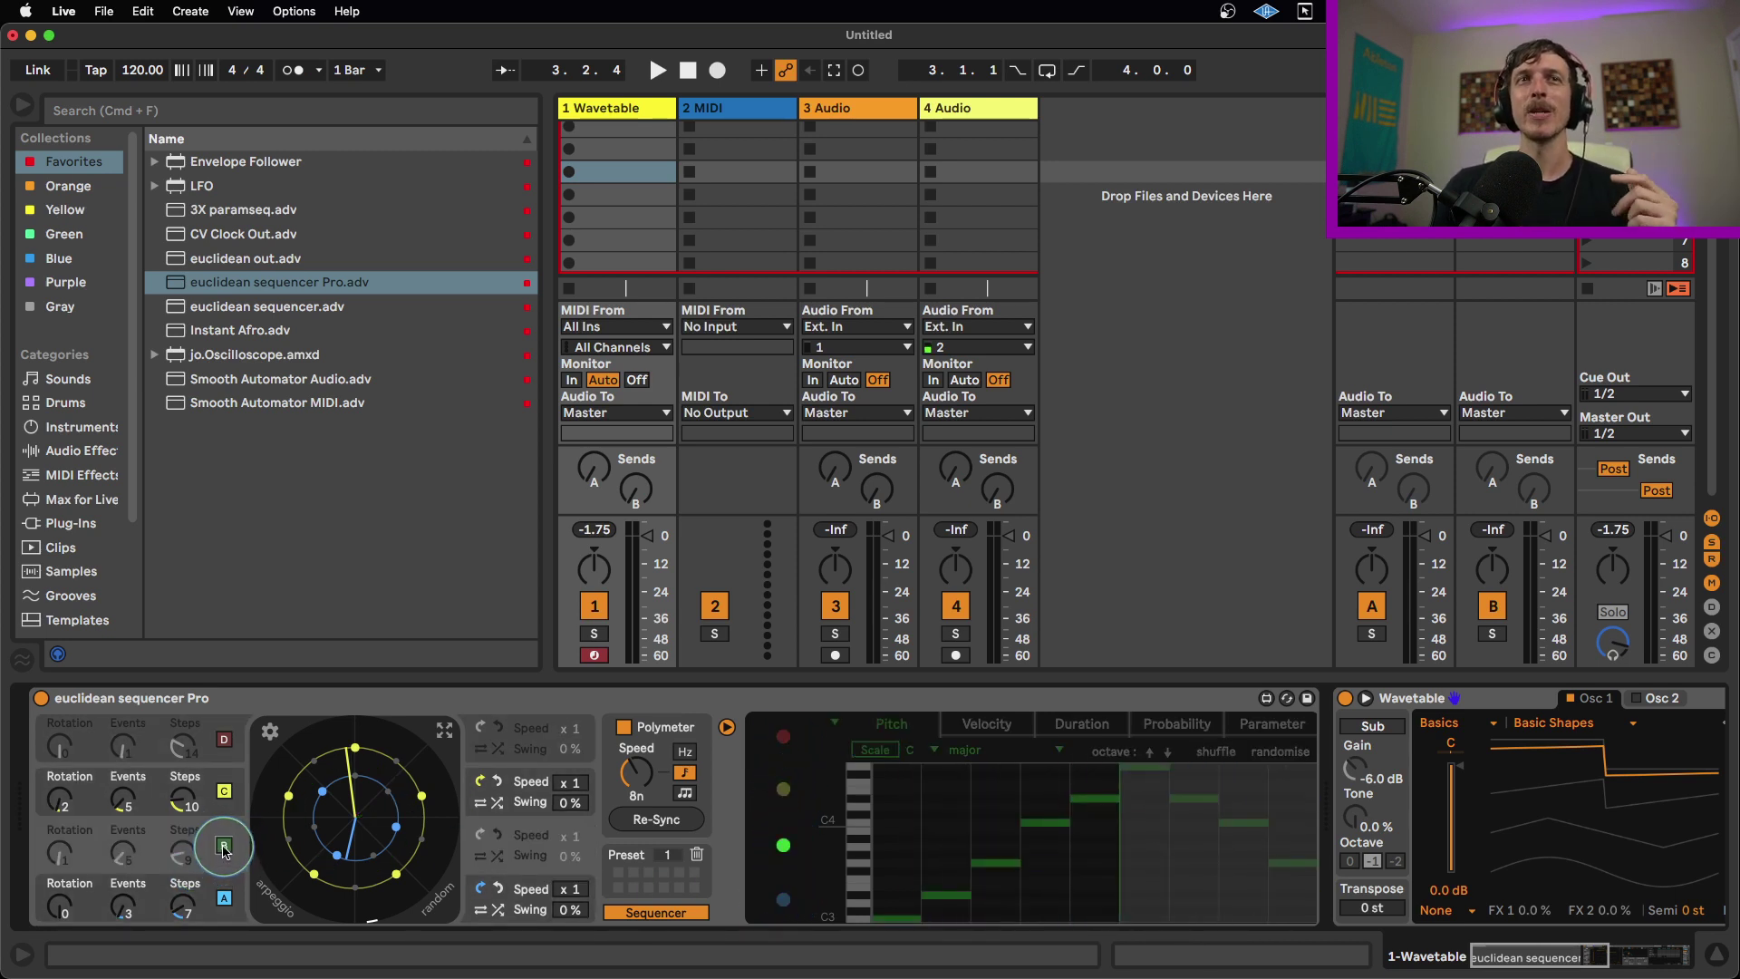
click(226, 791)
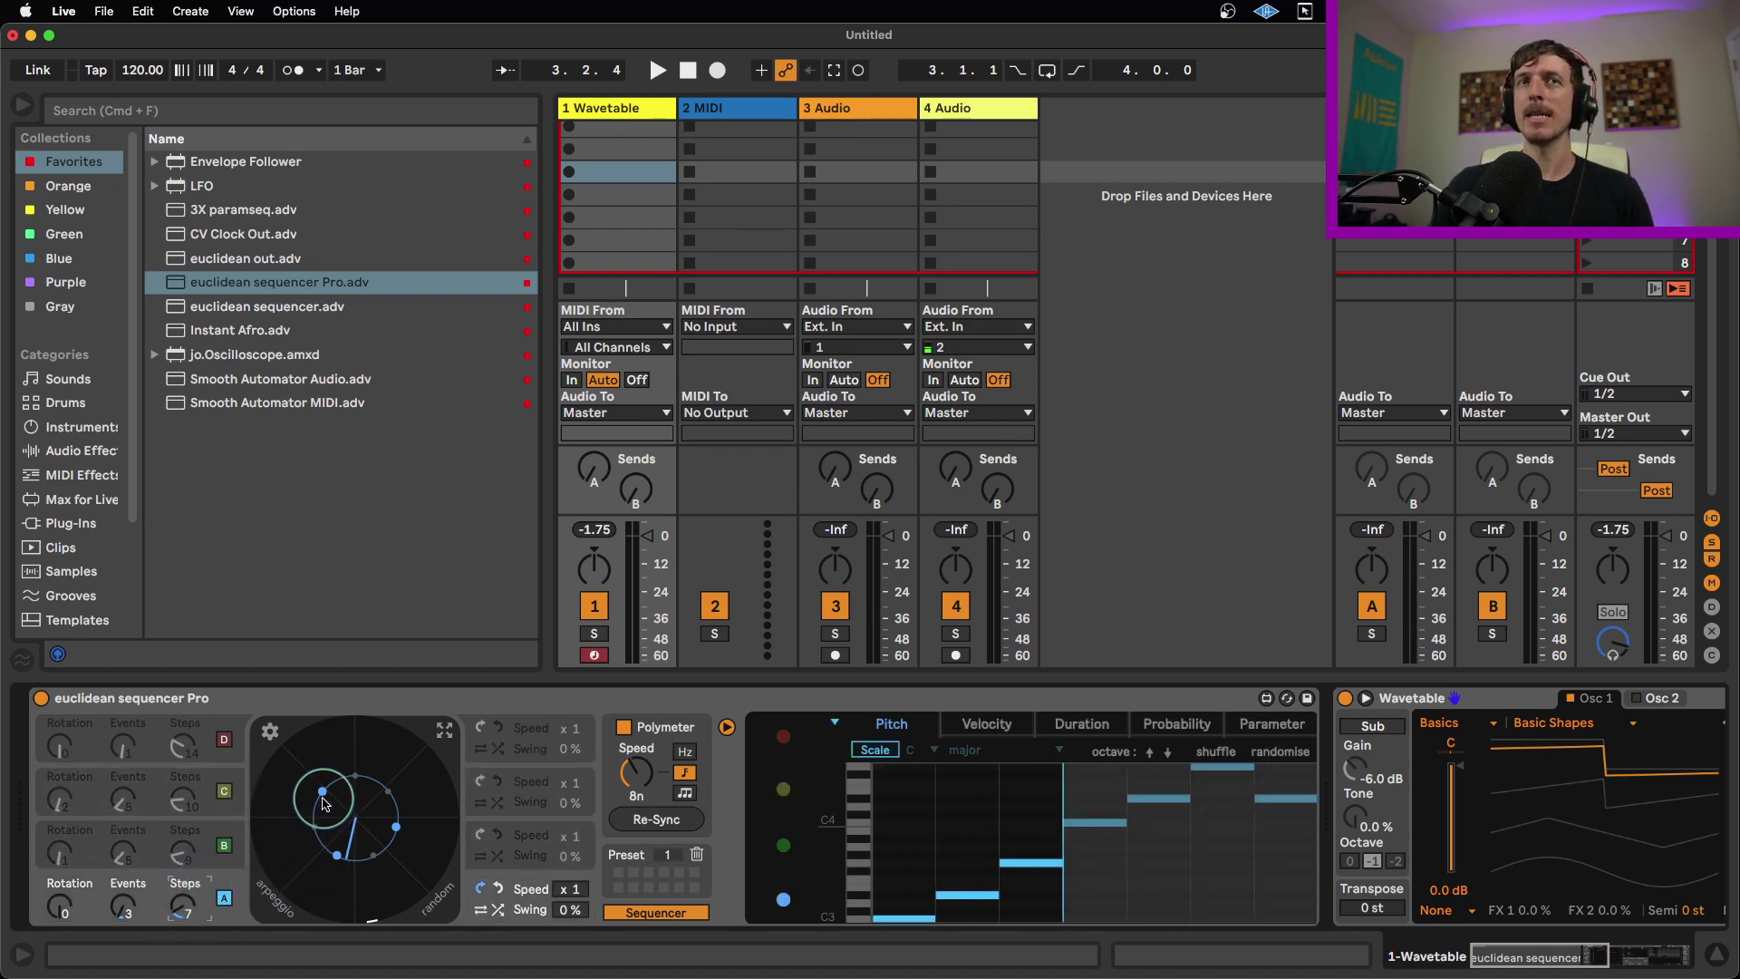
mouse_move(168, 924)
mouse_down()
mouse_move(135, 924)
mouse_move(154, 924)
mouse_up()
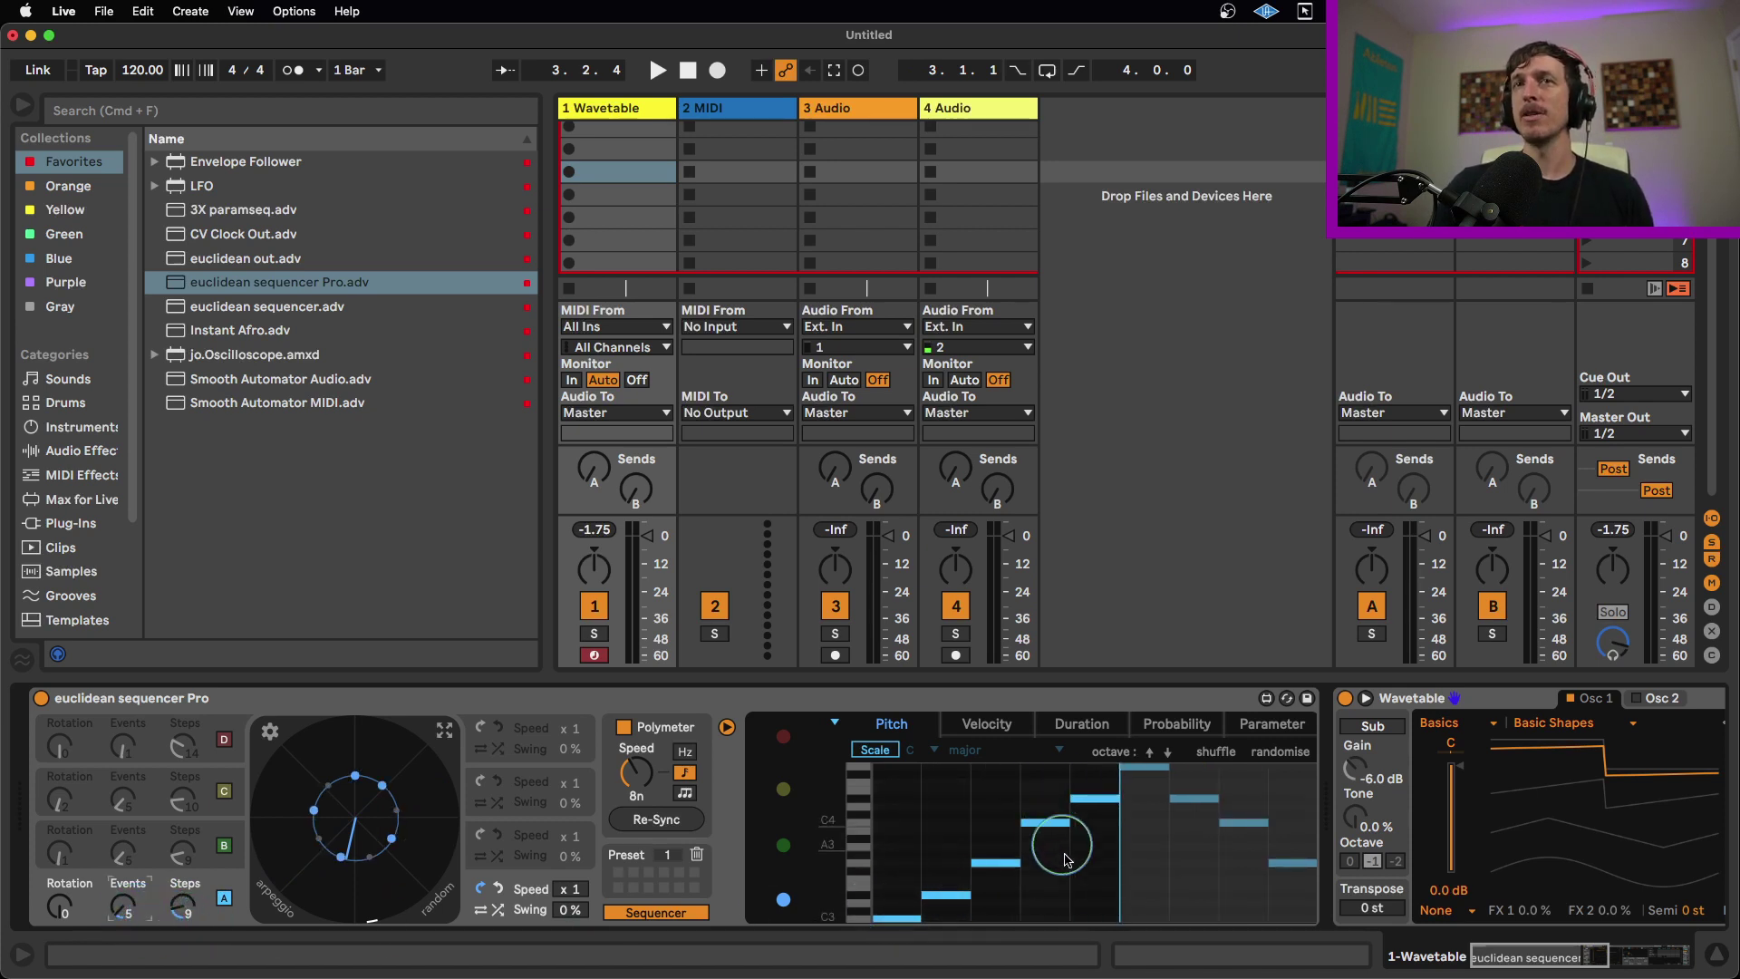
key(space)
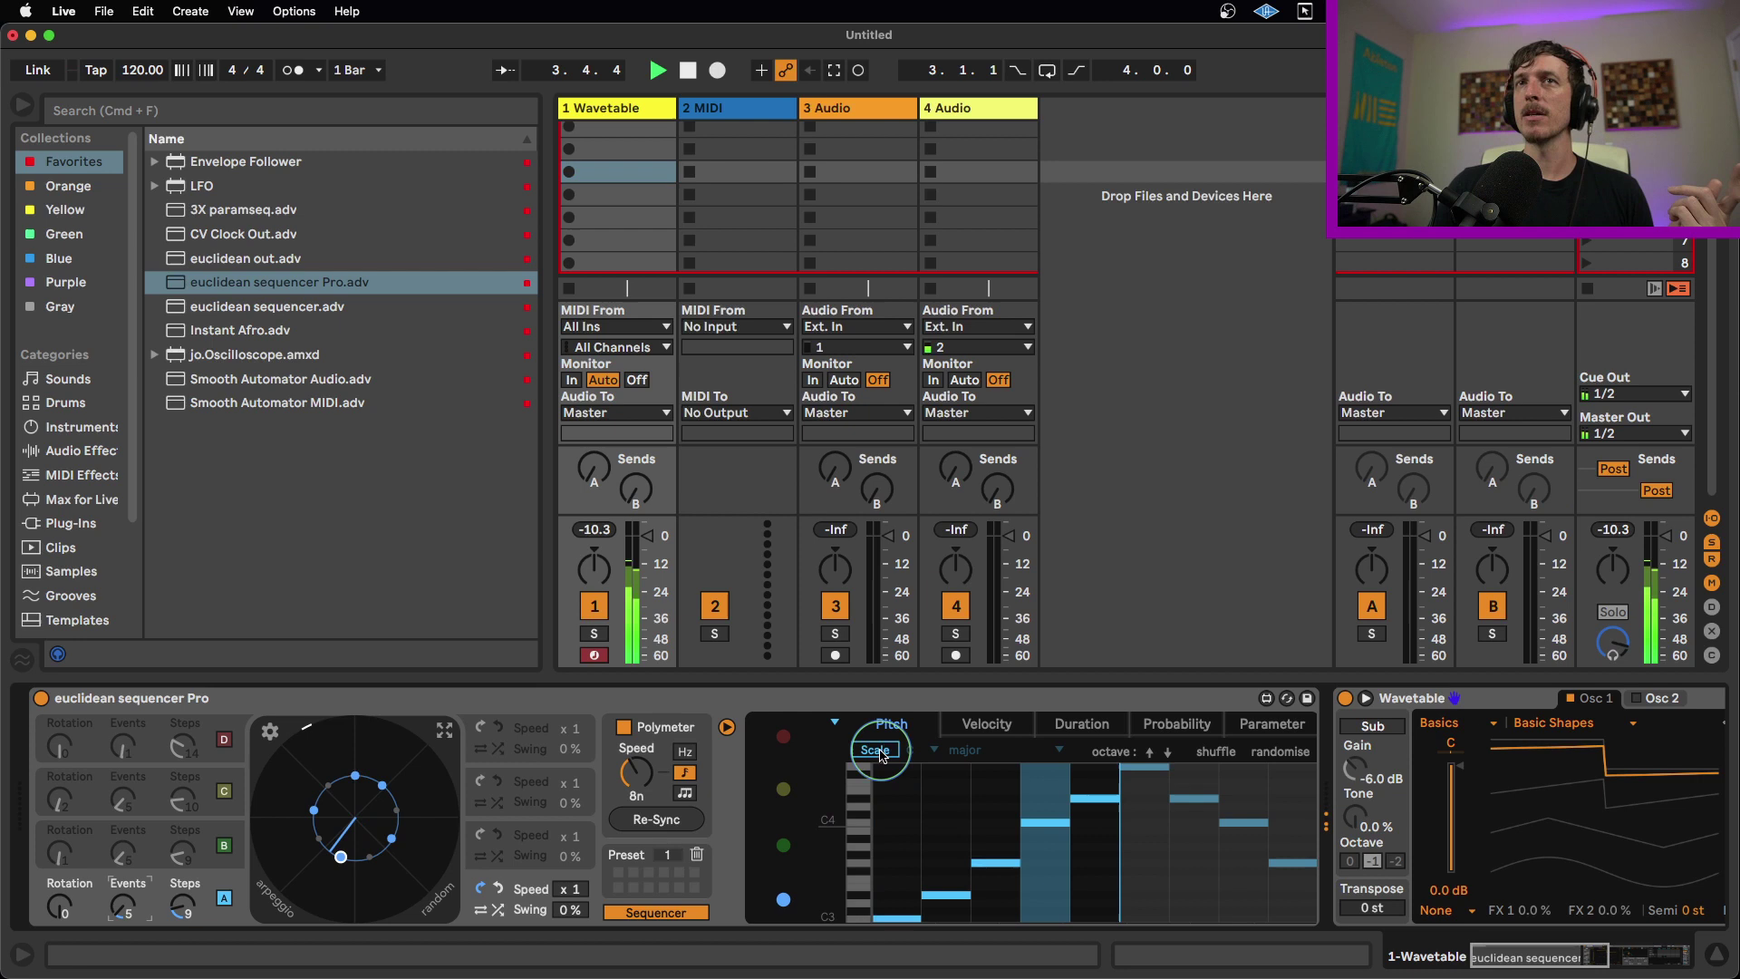
Step: Quantise lane A's pitches to G minor, then shift the octave up and back down
click(923, 752)
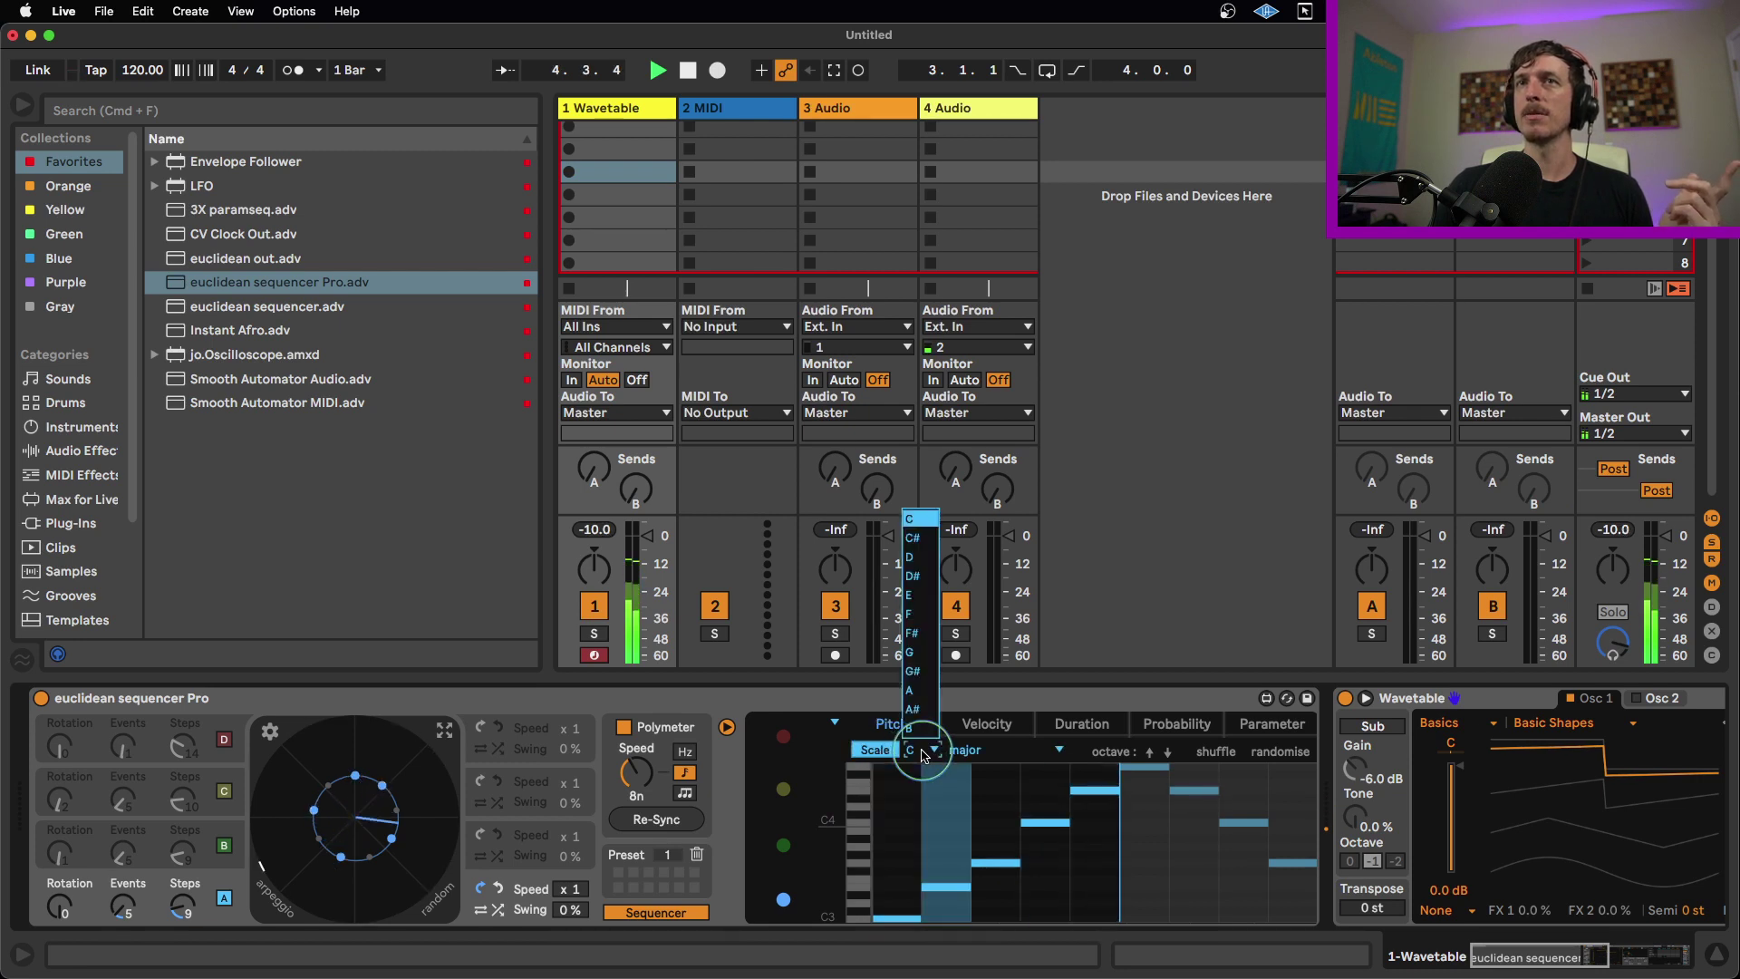
click(911, 652)
click(986, 752)
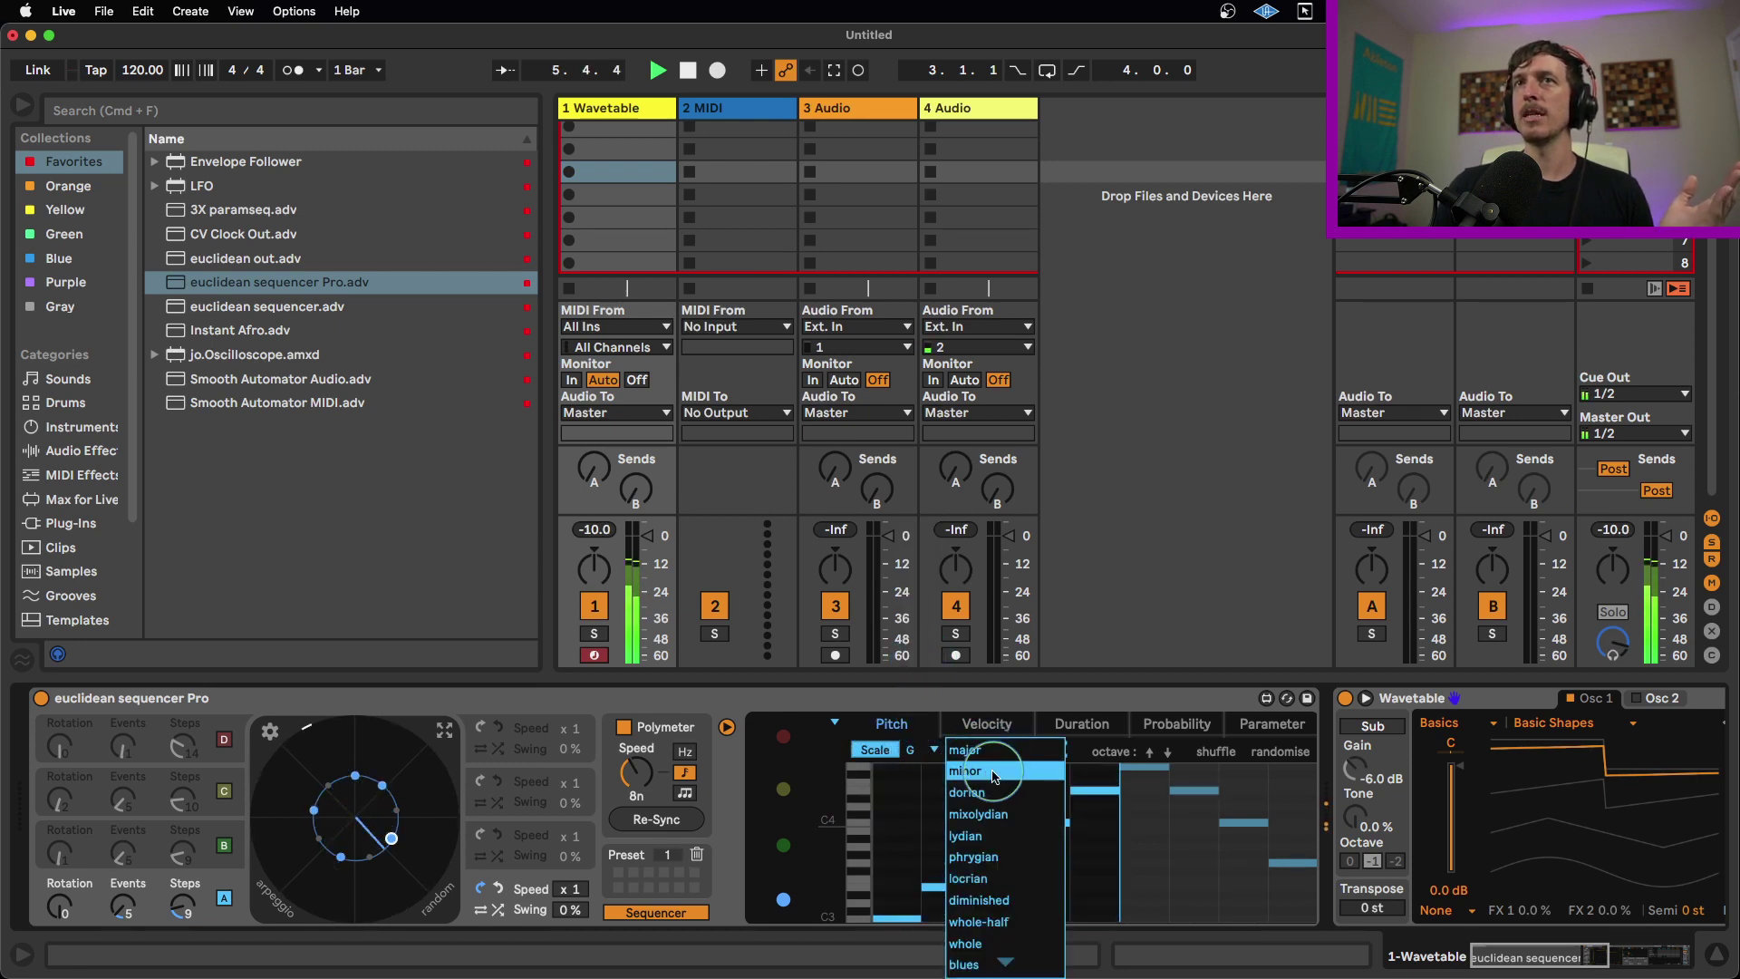
click(977, 771)
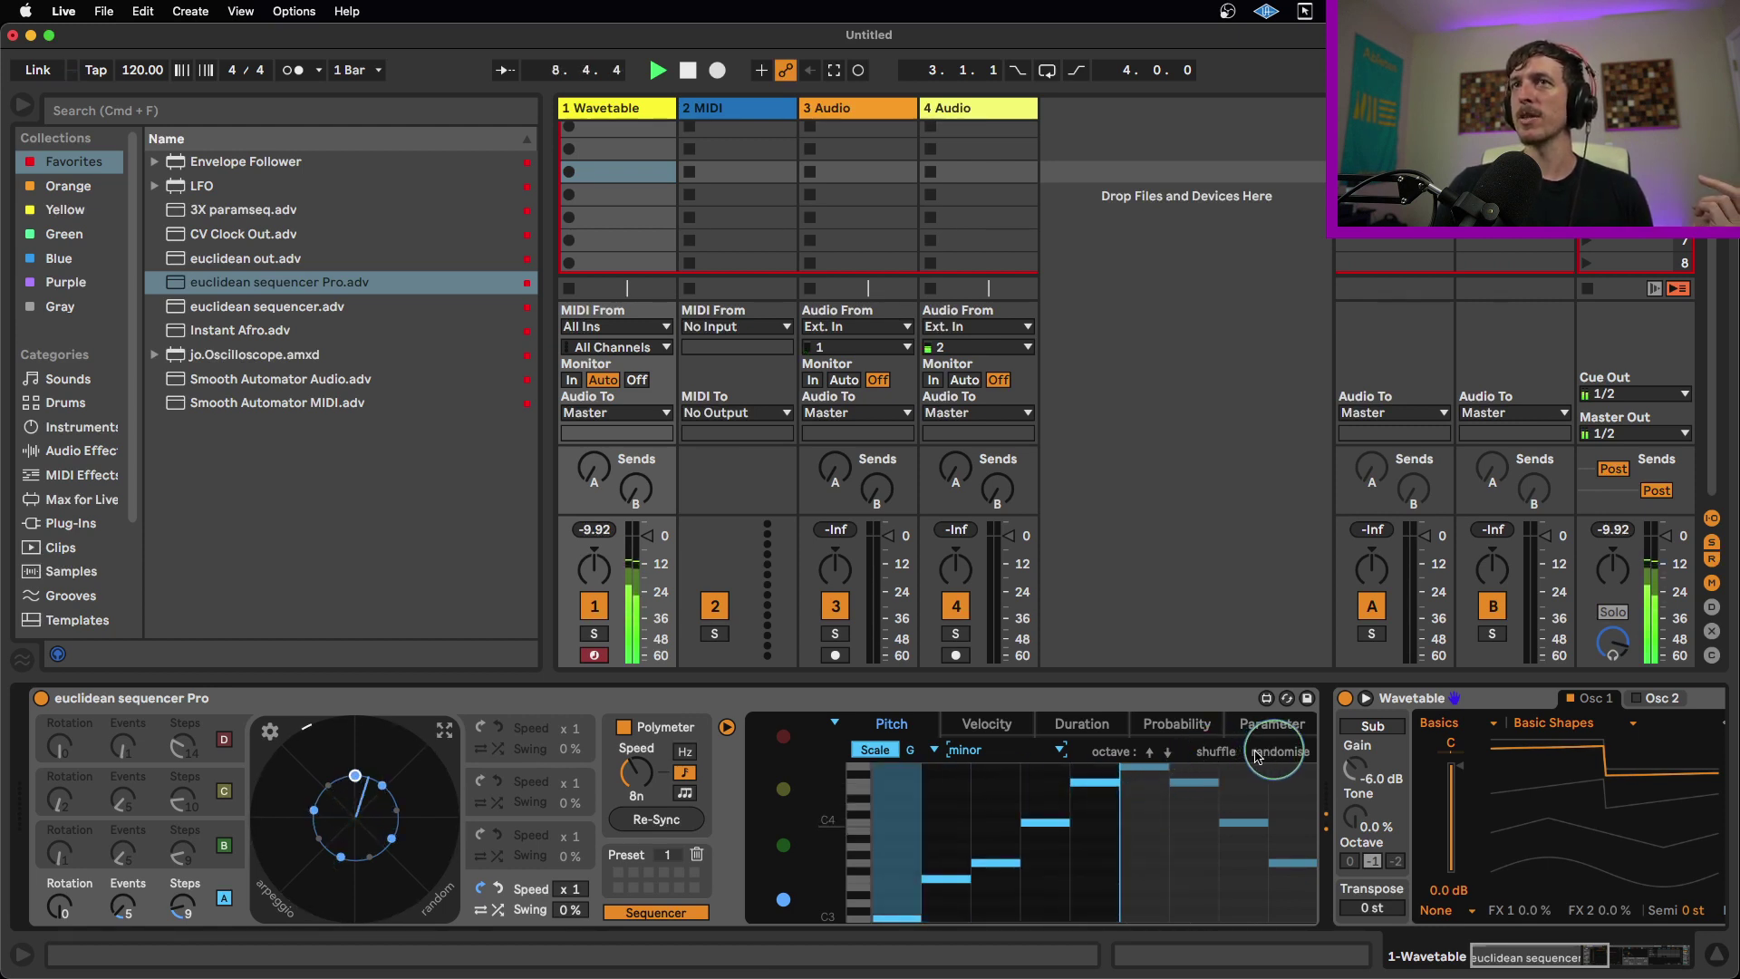
click(1149, 752)
click(1166, 753)
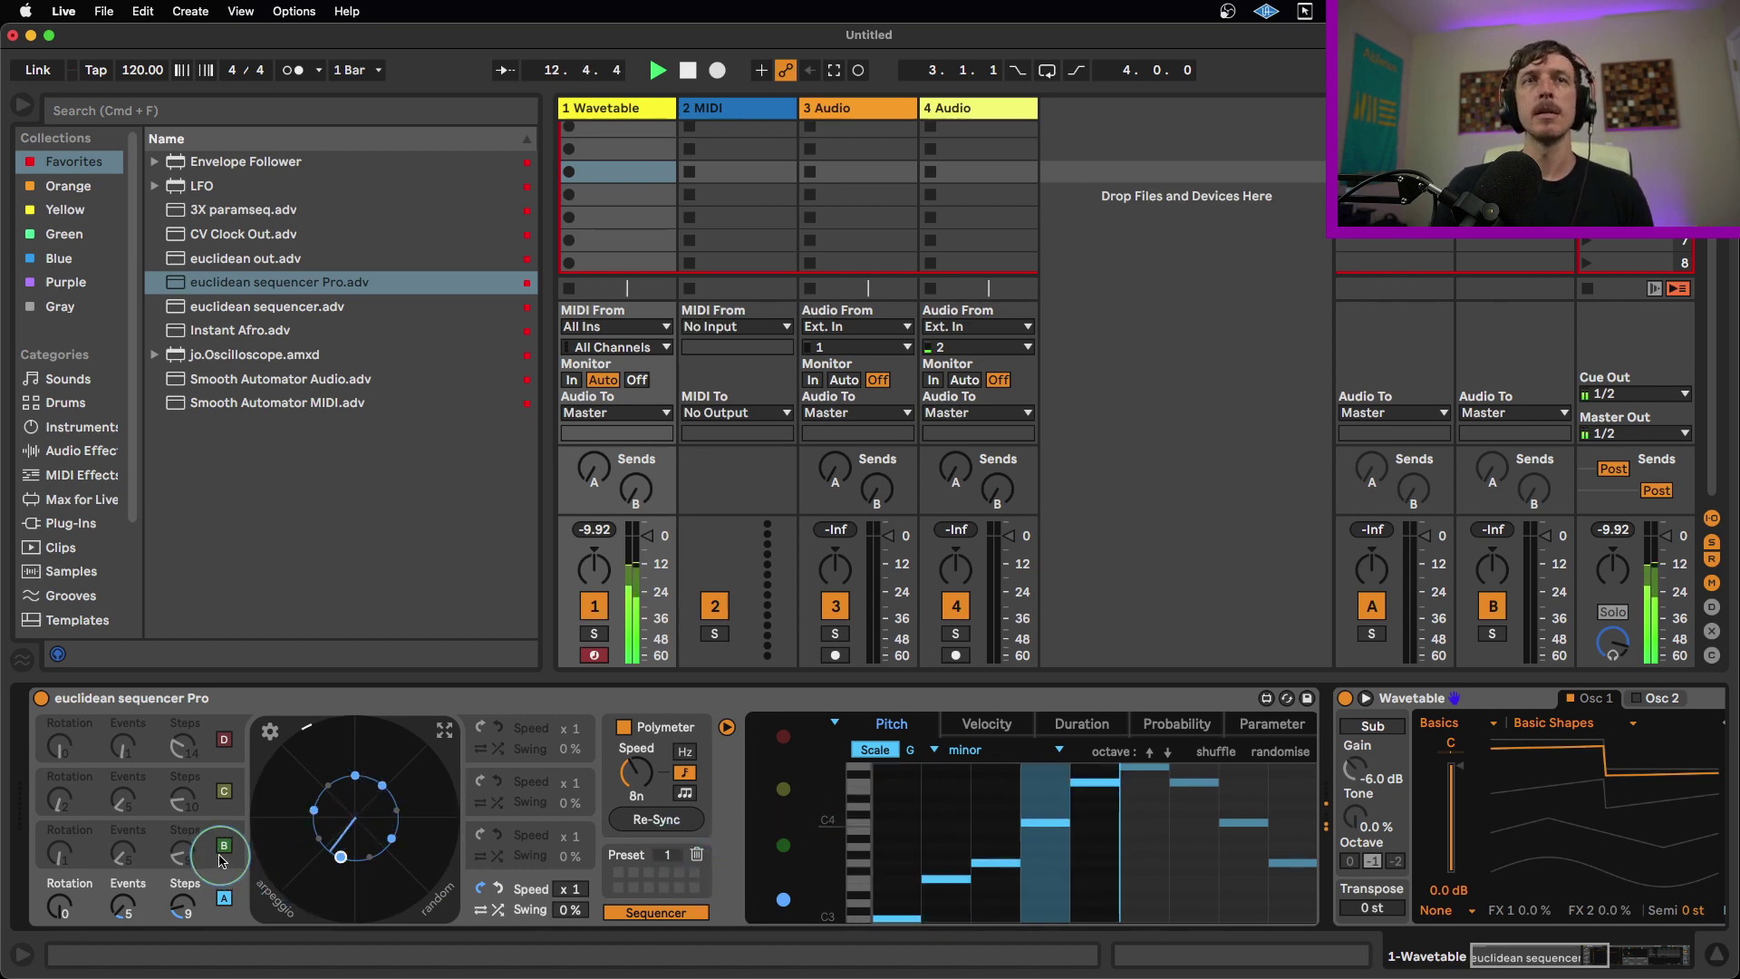
Step: Switch from lane A to lane B and snap its pitches to a G minor scale
click(225, 899)
click(224, 845)
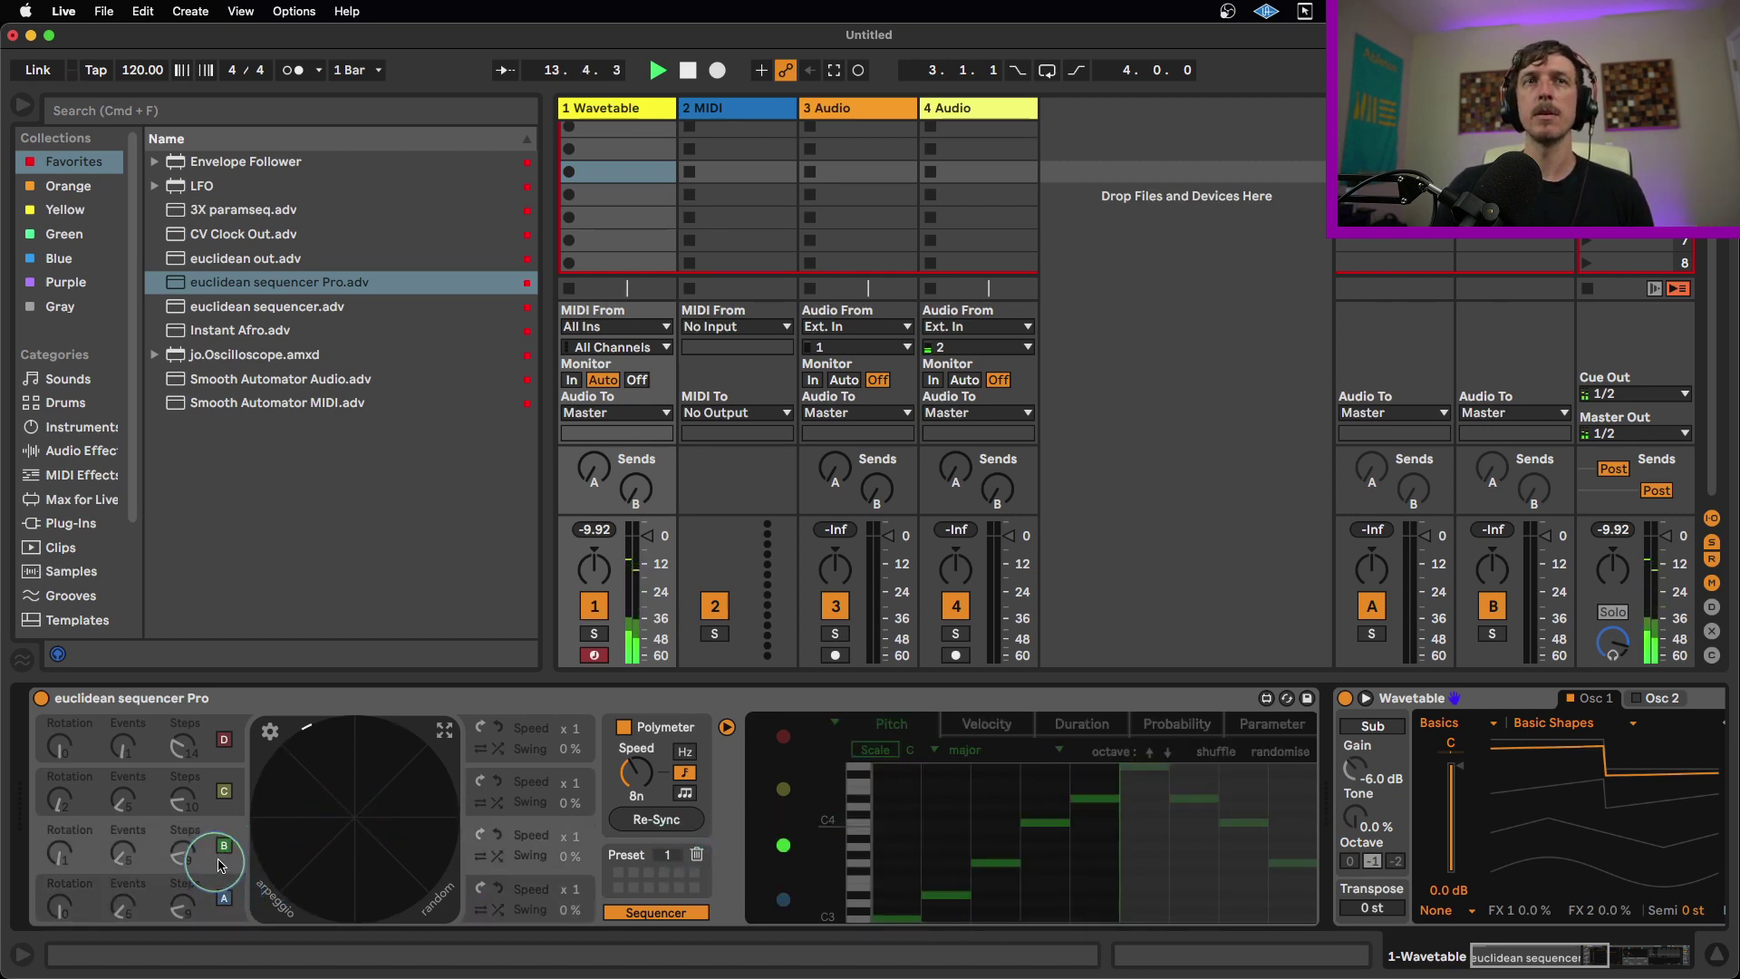
click(877, 751)
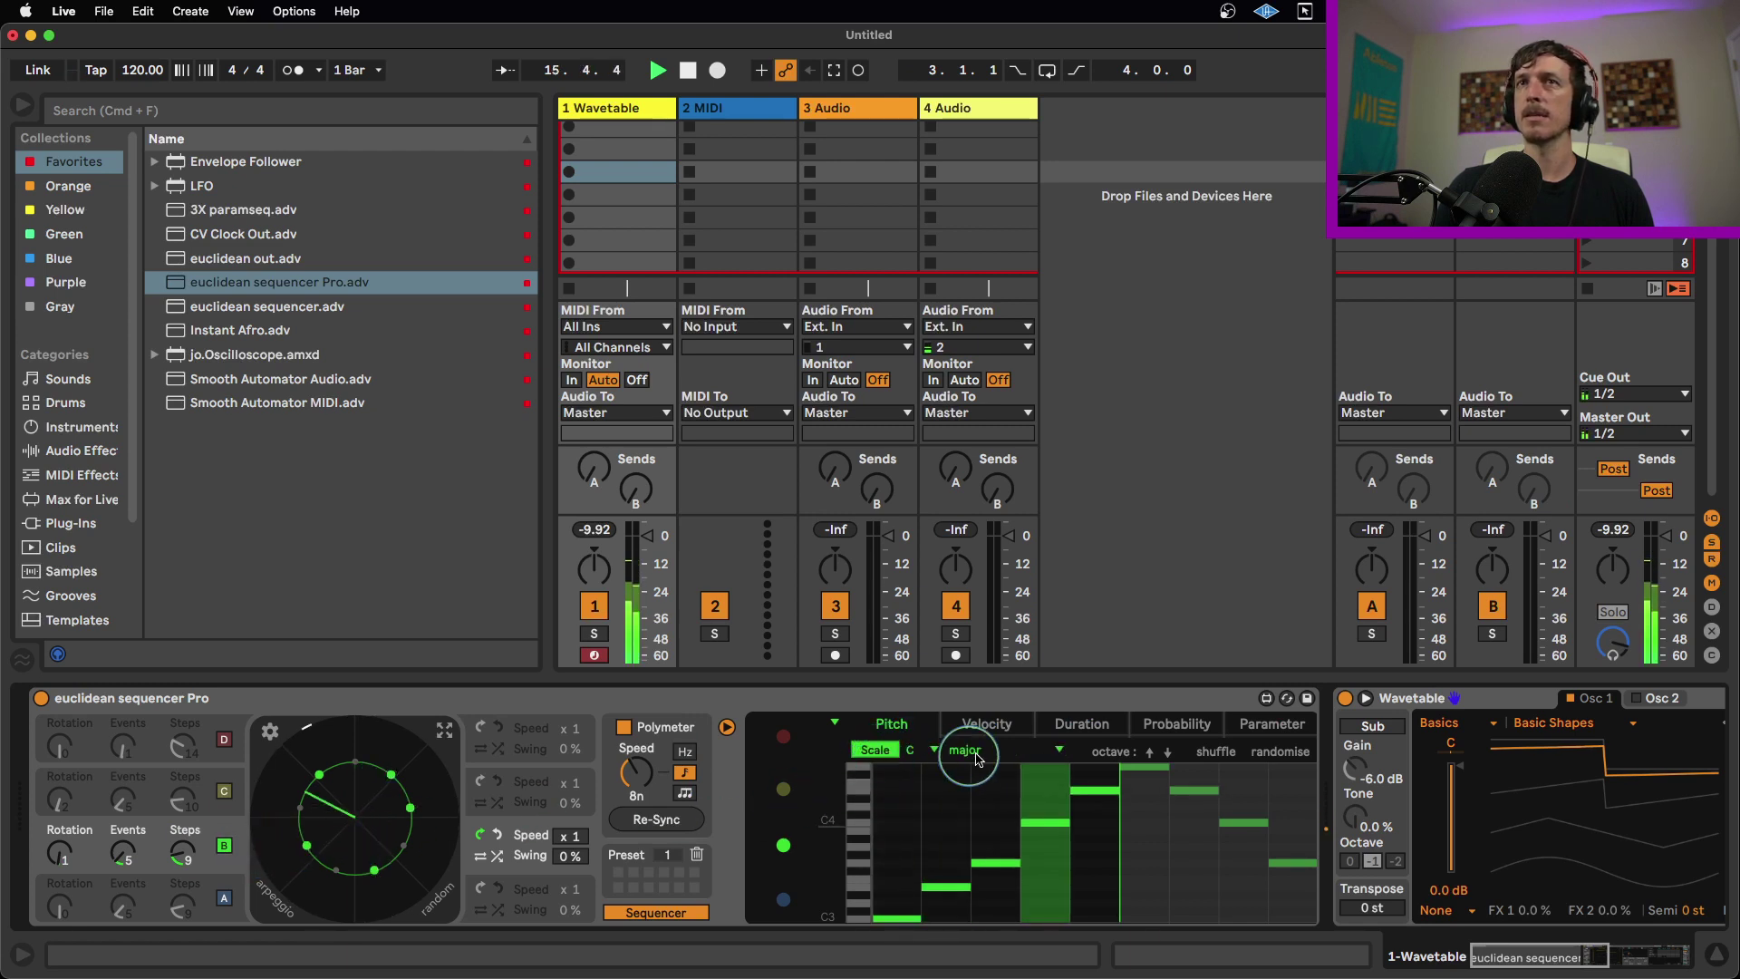
click(911, 750)
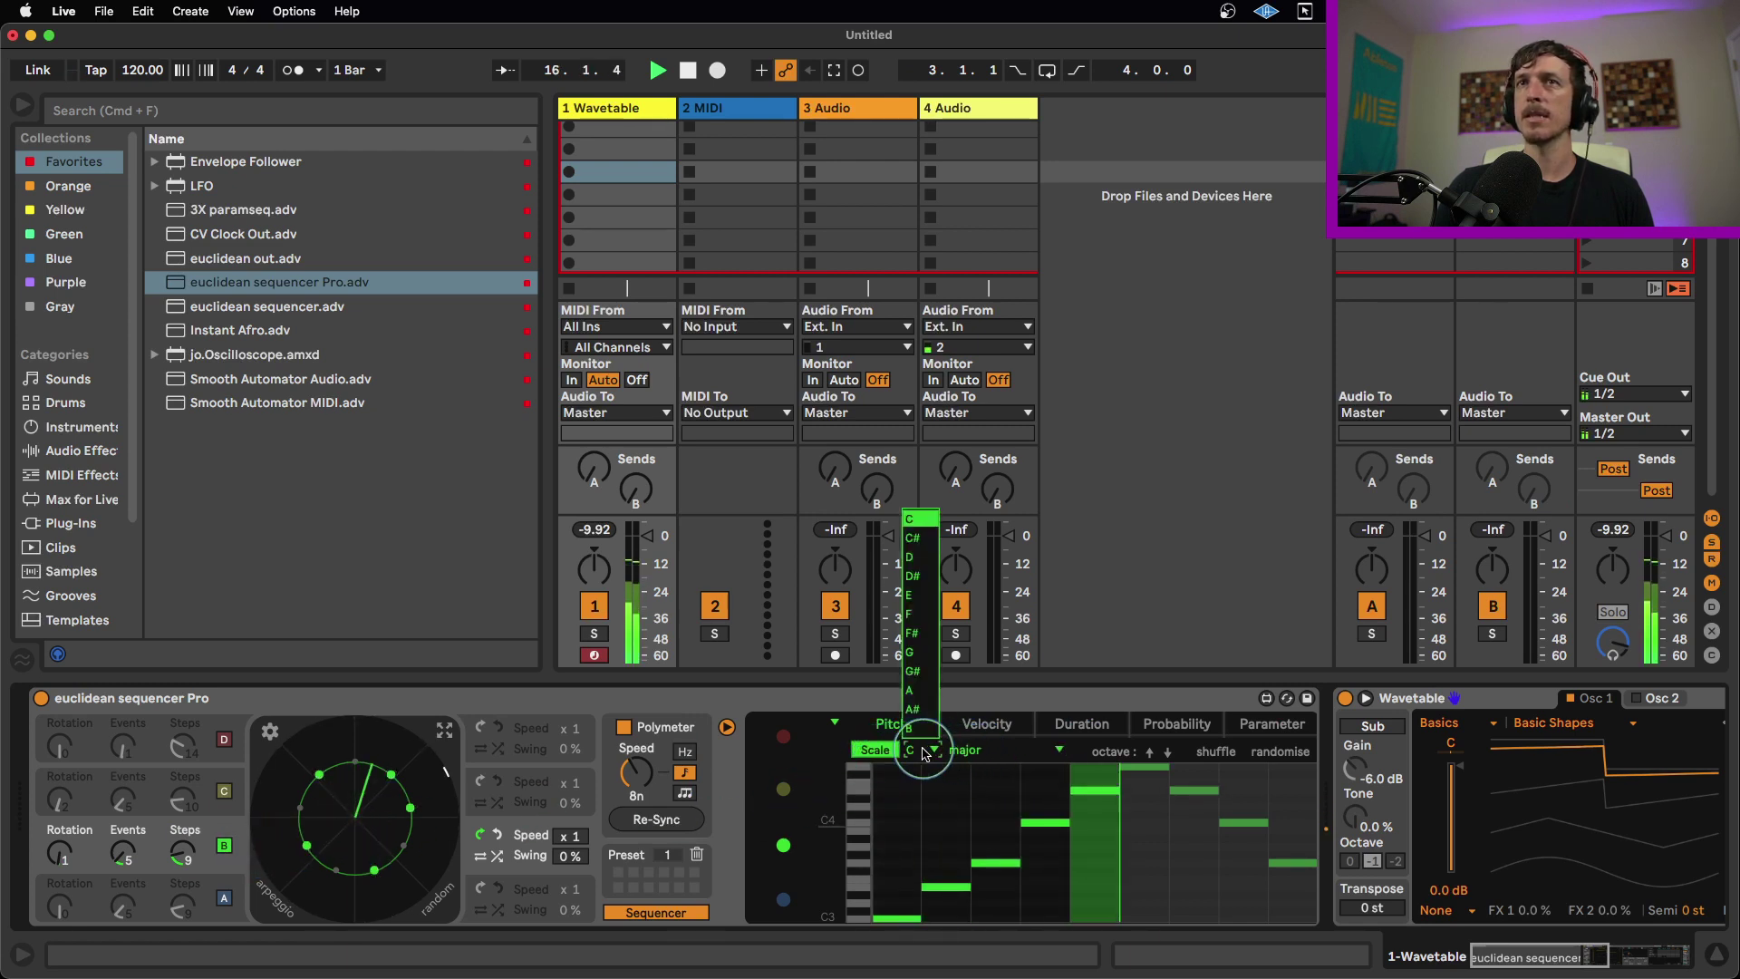
click(924, 653)
click(966, 750)
click(986, 771)
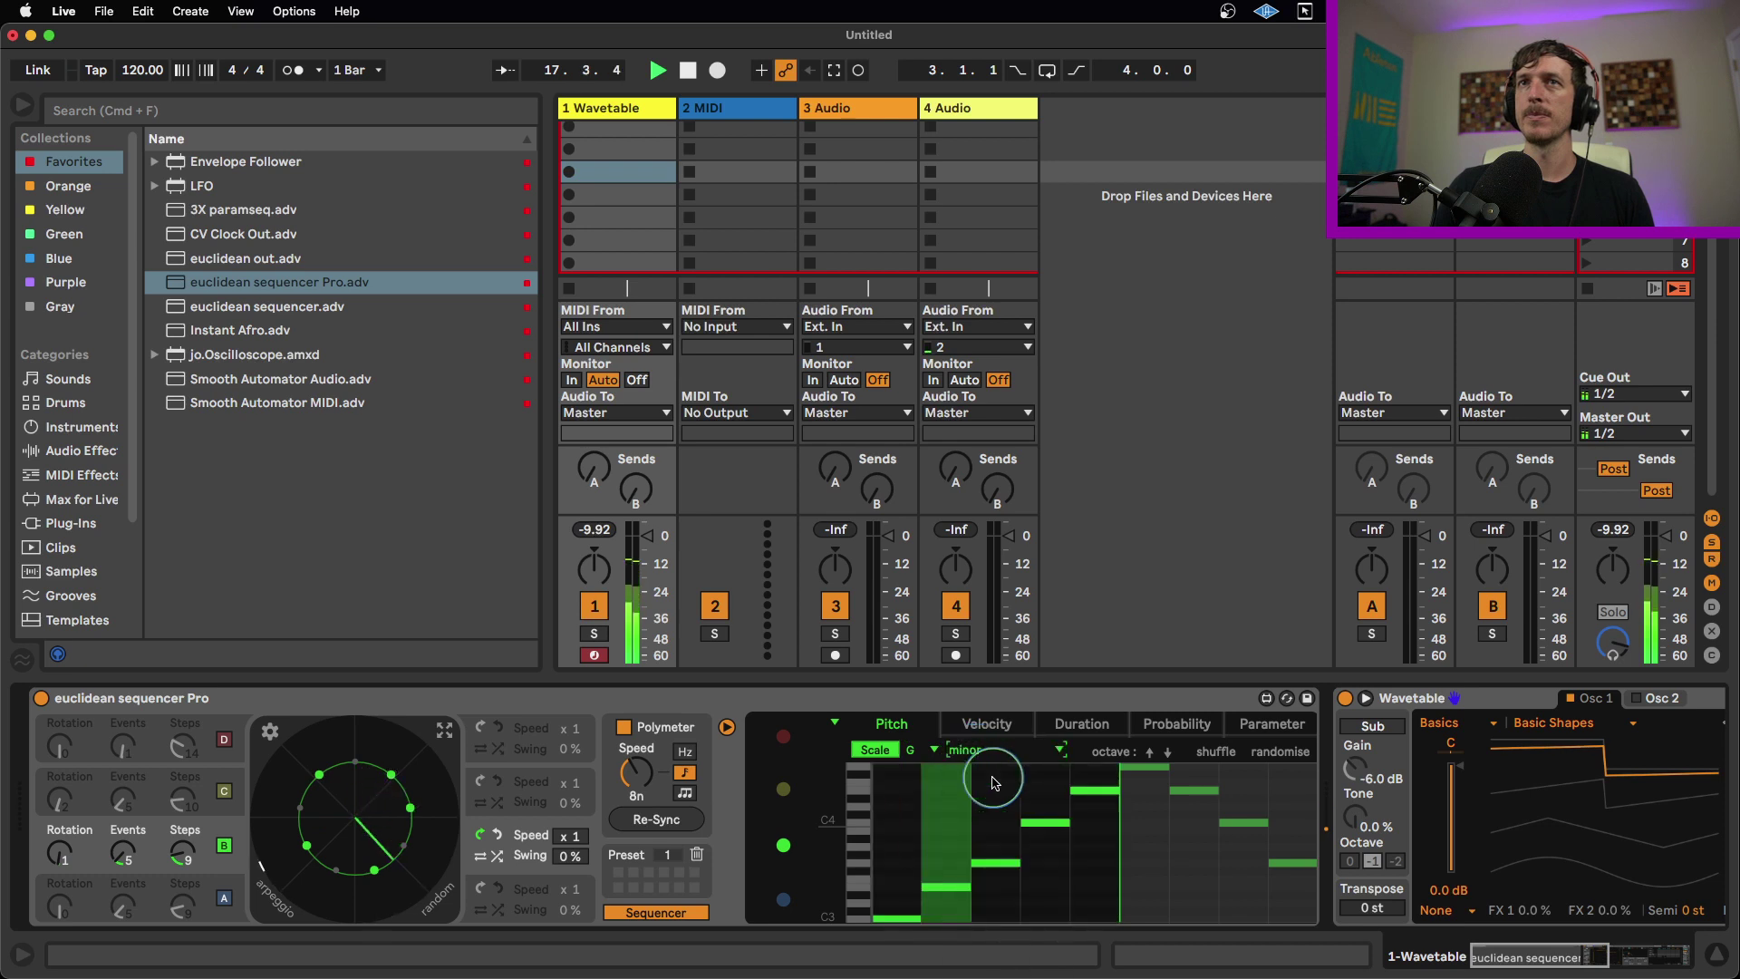
Step: Shuffle lane B's pitch steps several times and cut it down to 7 steps
click(1214, 752)
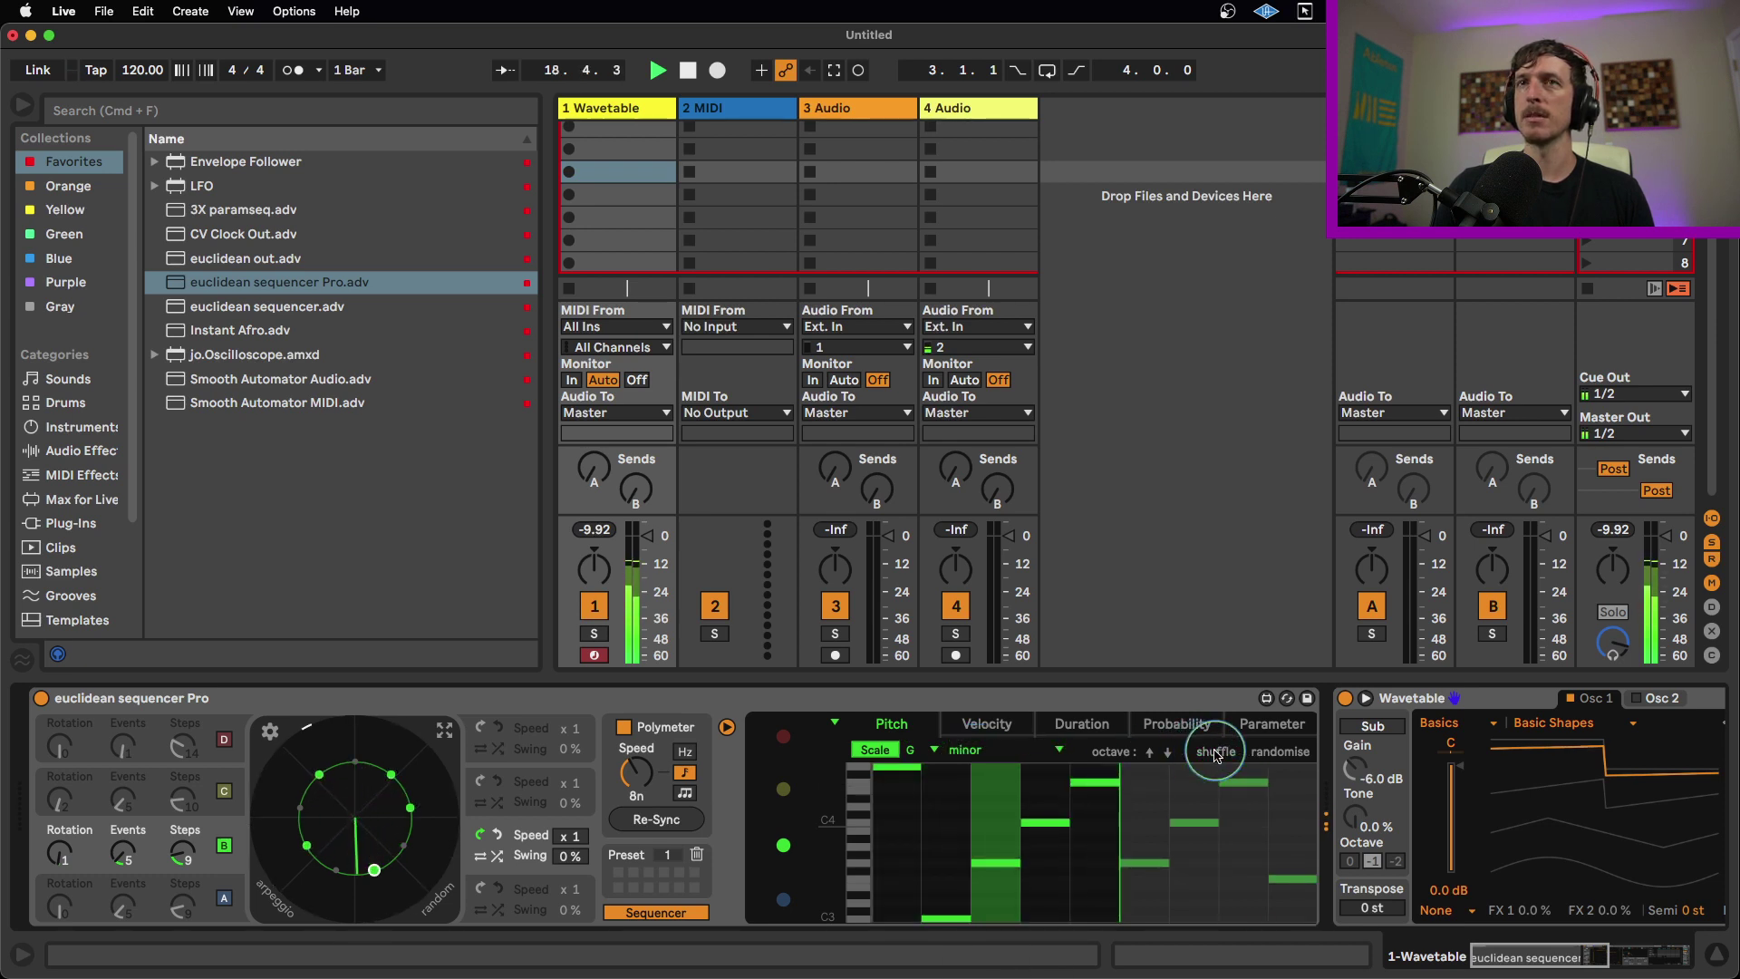
click(1216, 754)
click(131, 859)
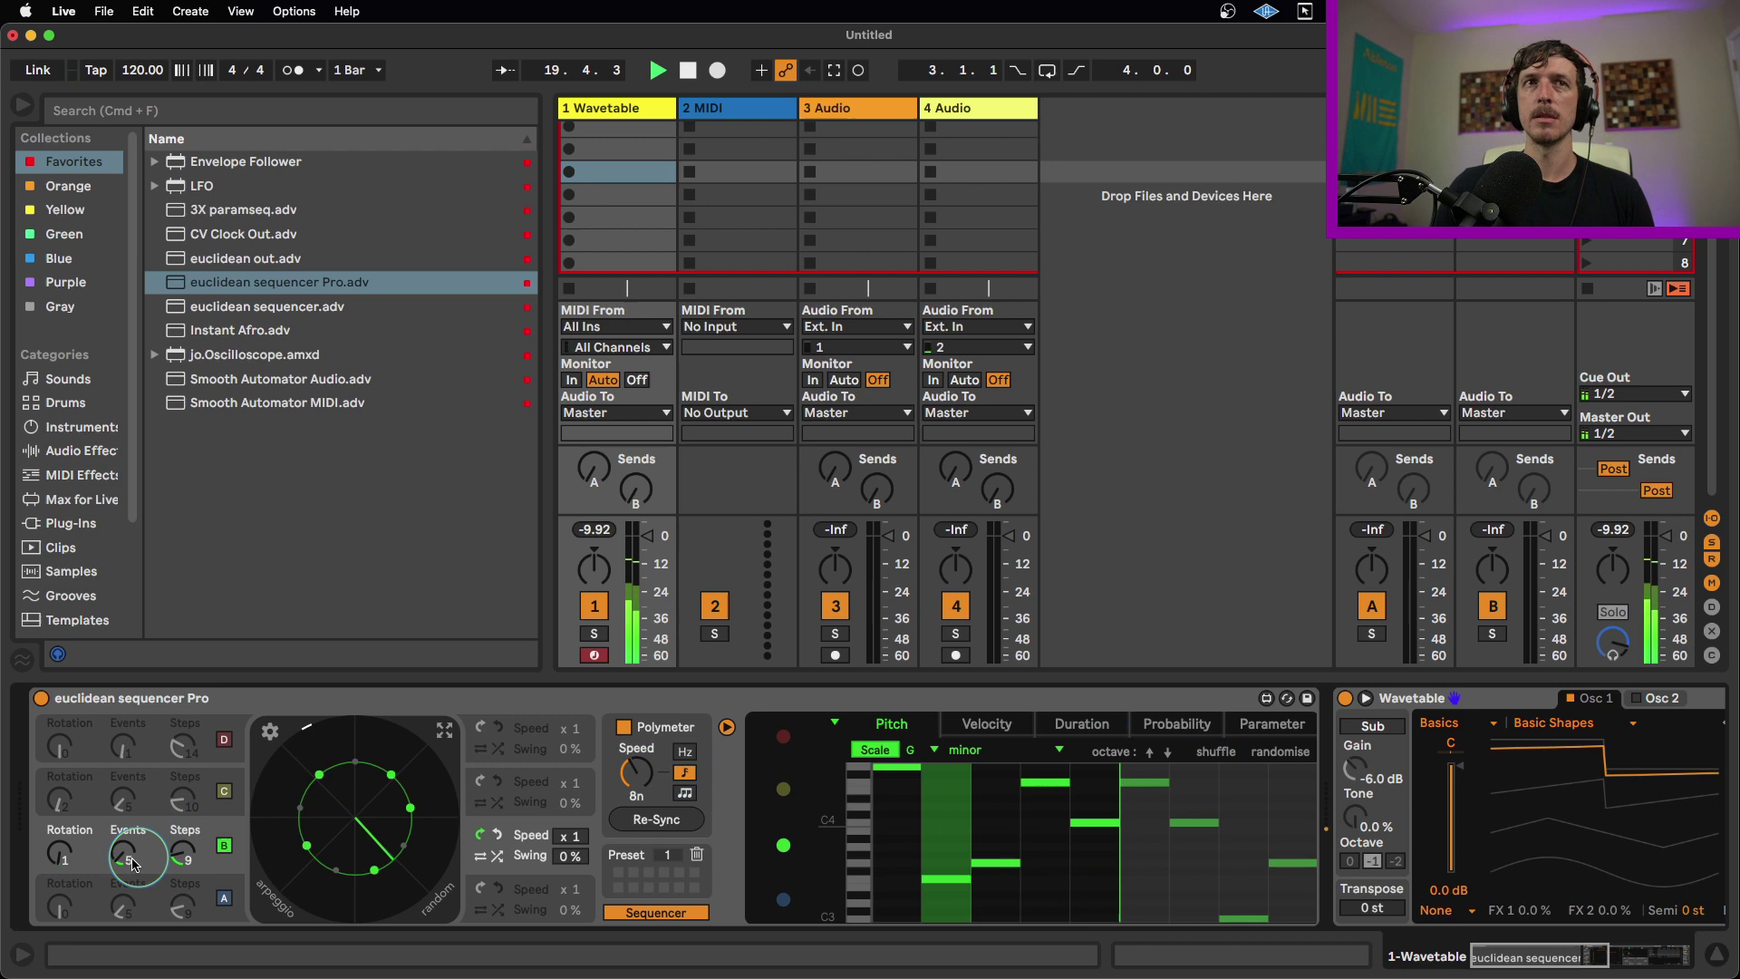
drag(178, 854, 59, 841)
Step: Enable lane A, raise its pitches an octave, give it 6 events, and set speed to 16n
click(224, 897)
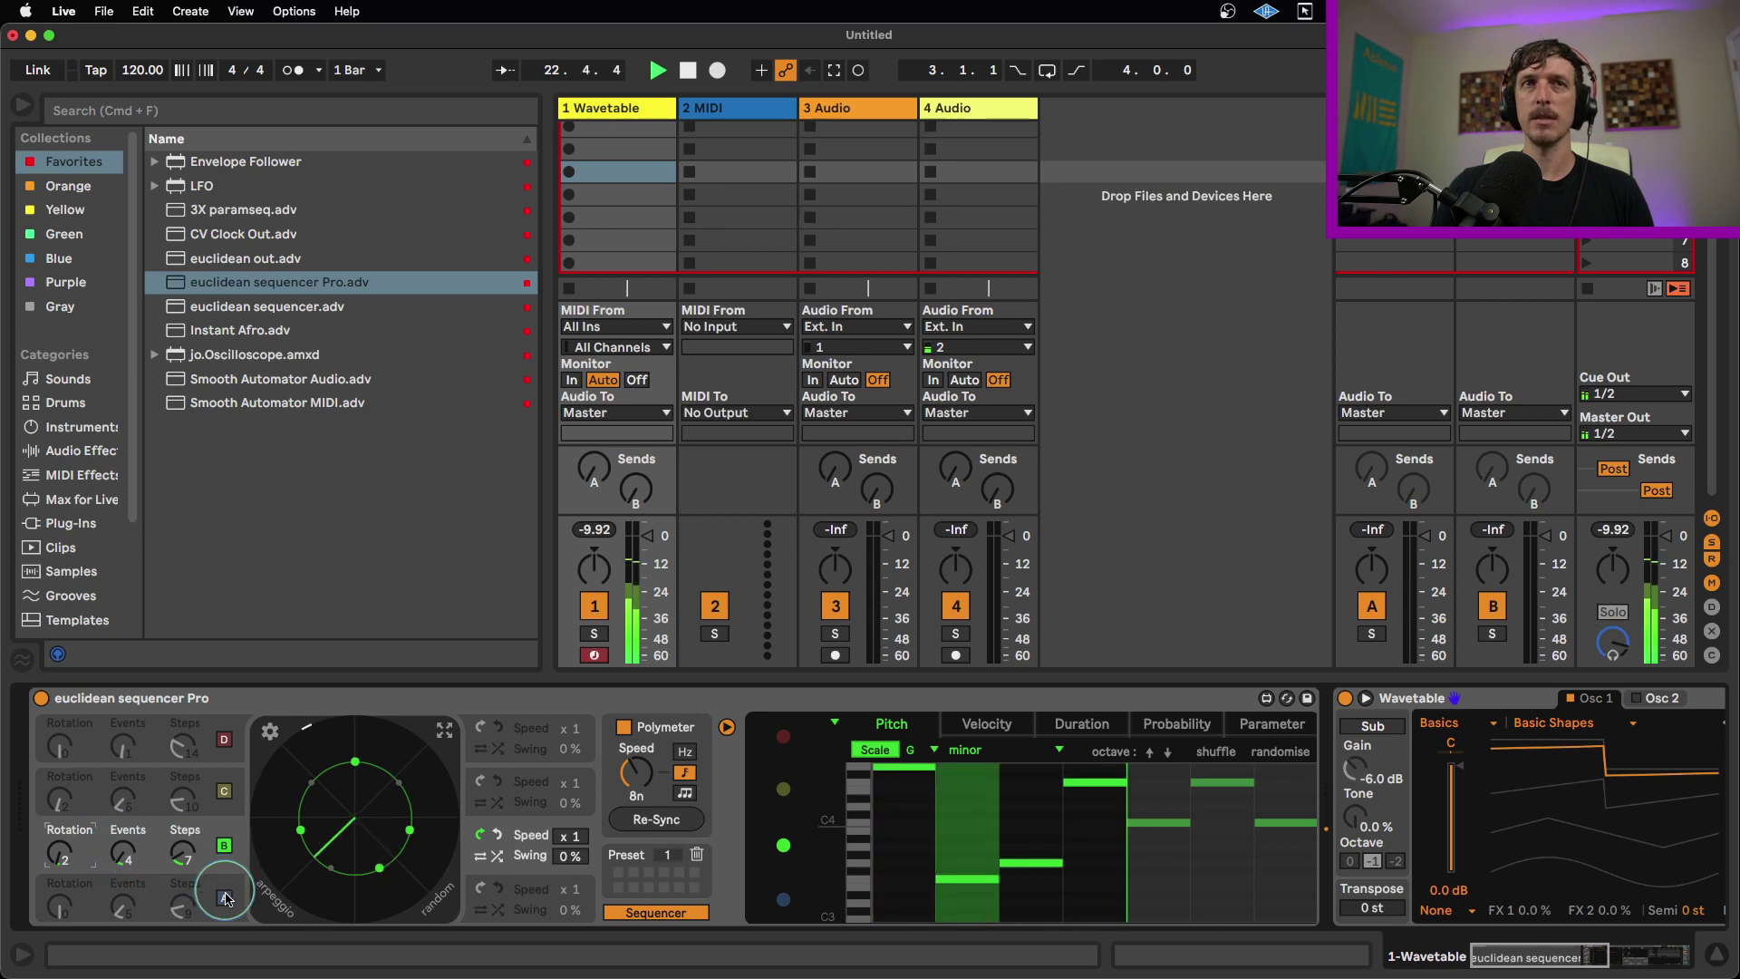
click(225, 902)
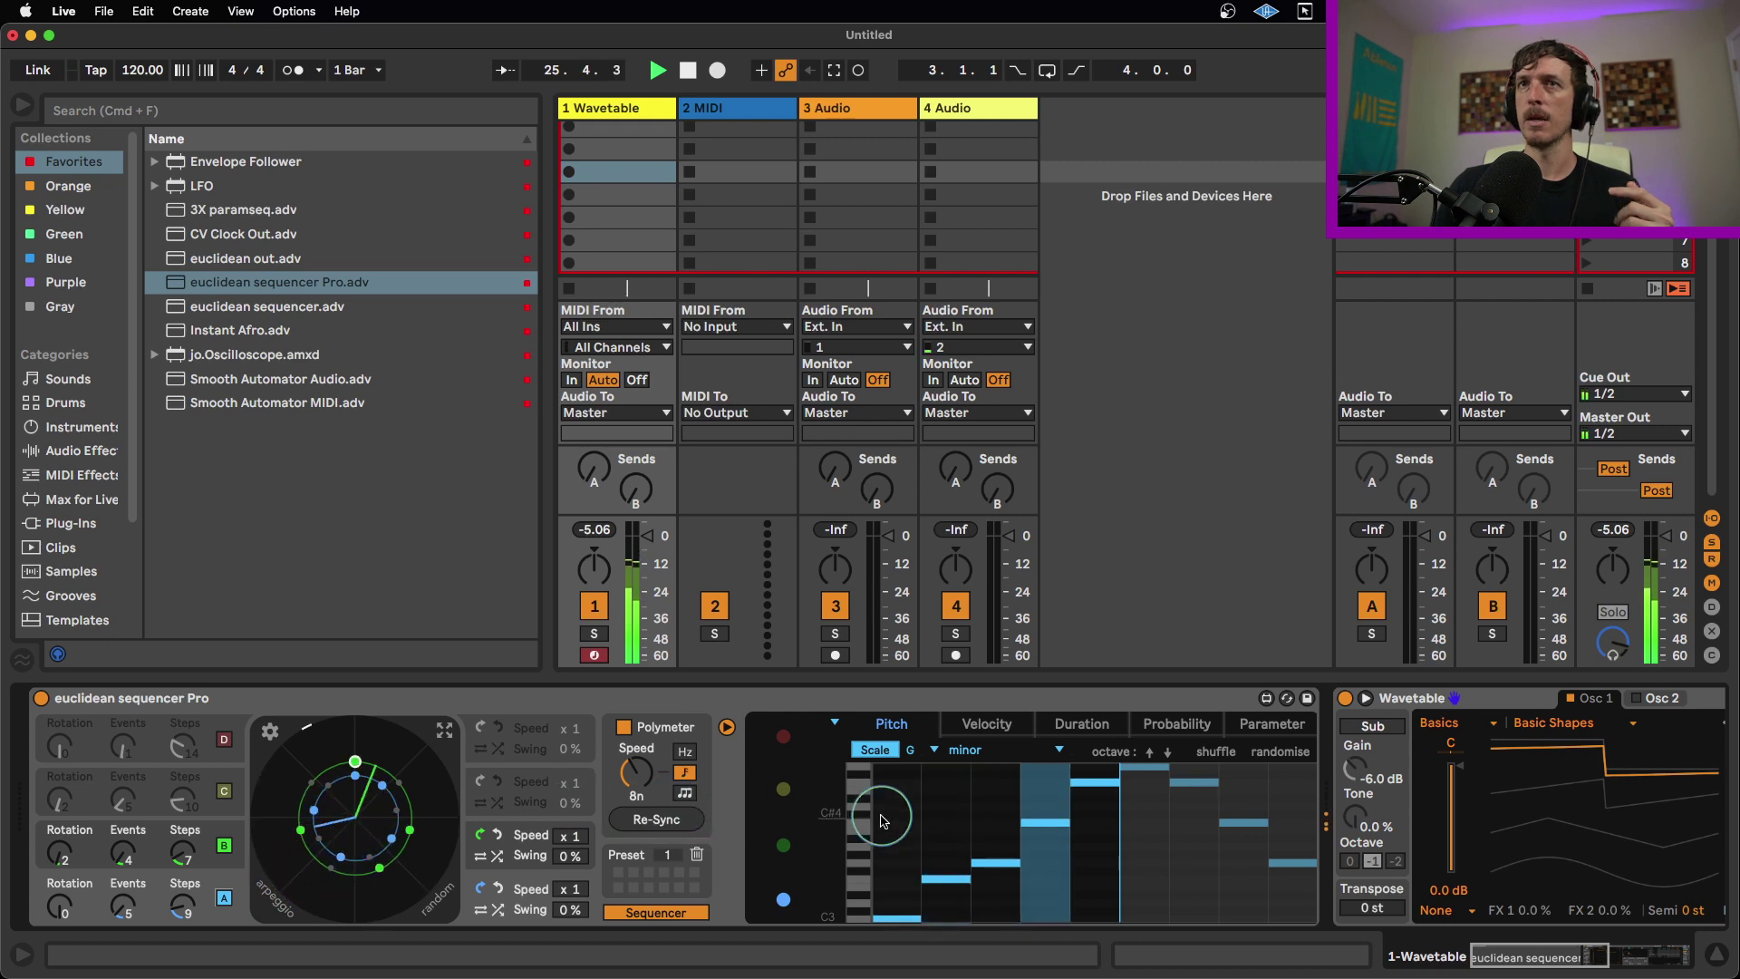
click(1150, 752)
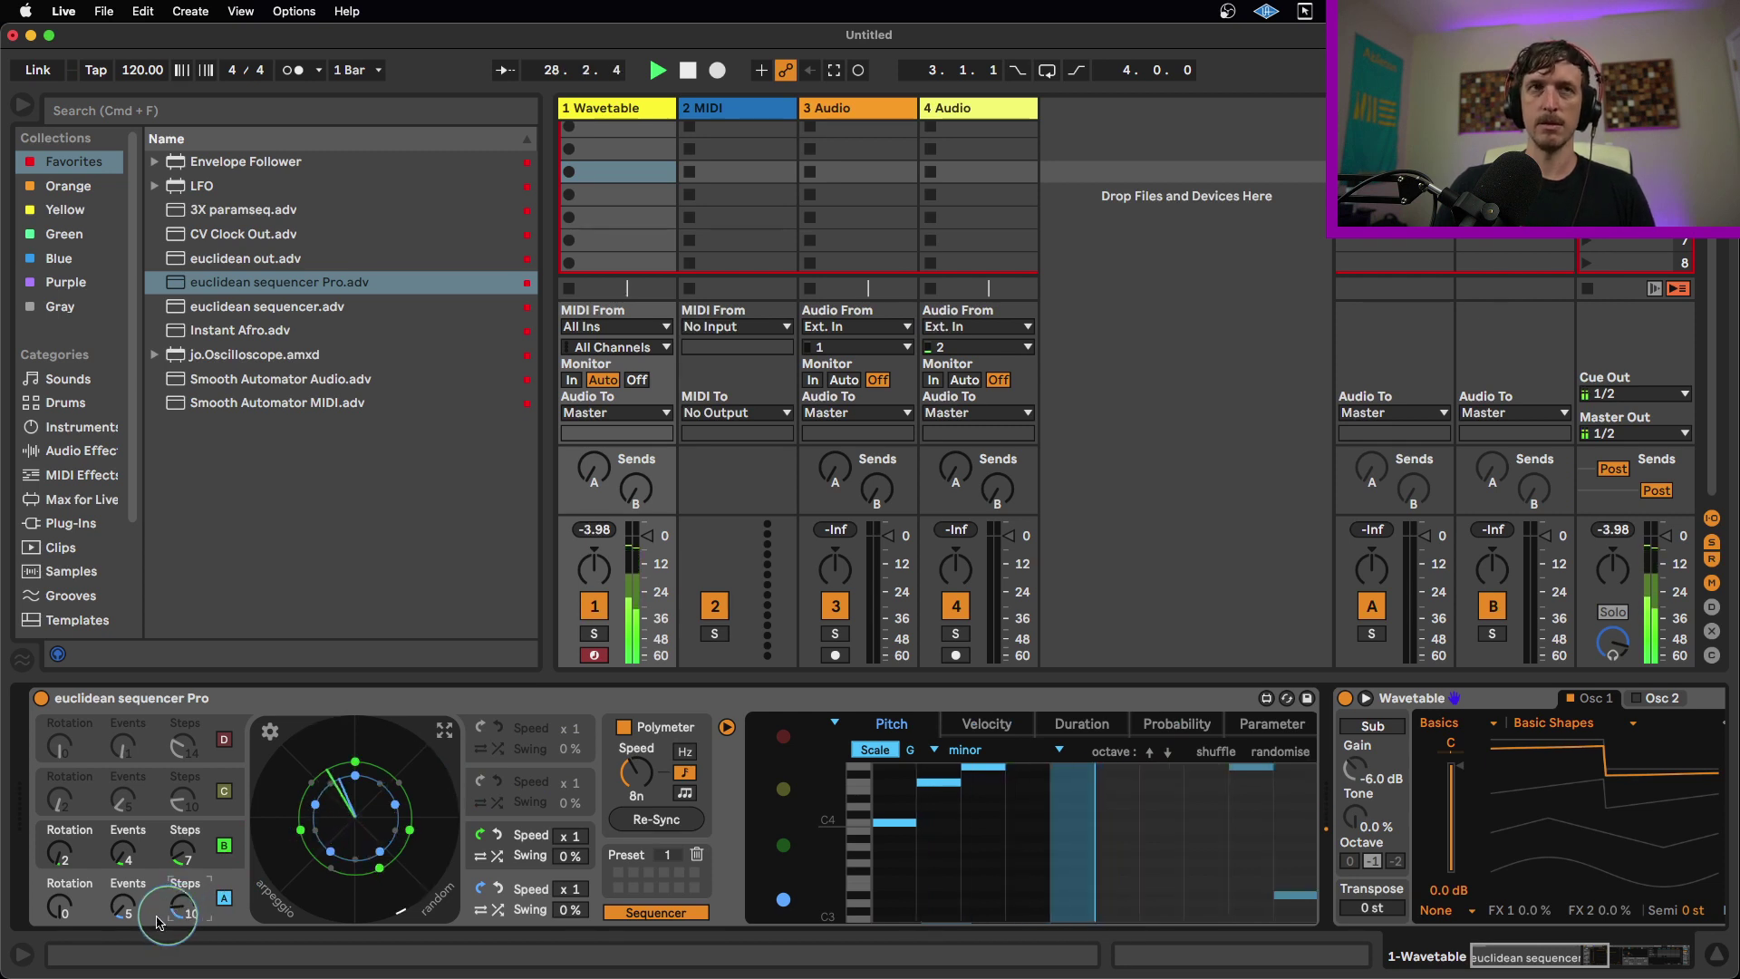
drag(128, 905, 133, 923)
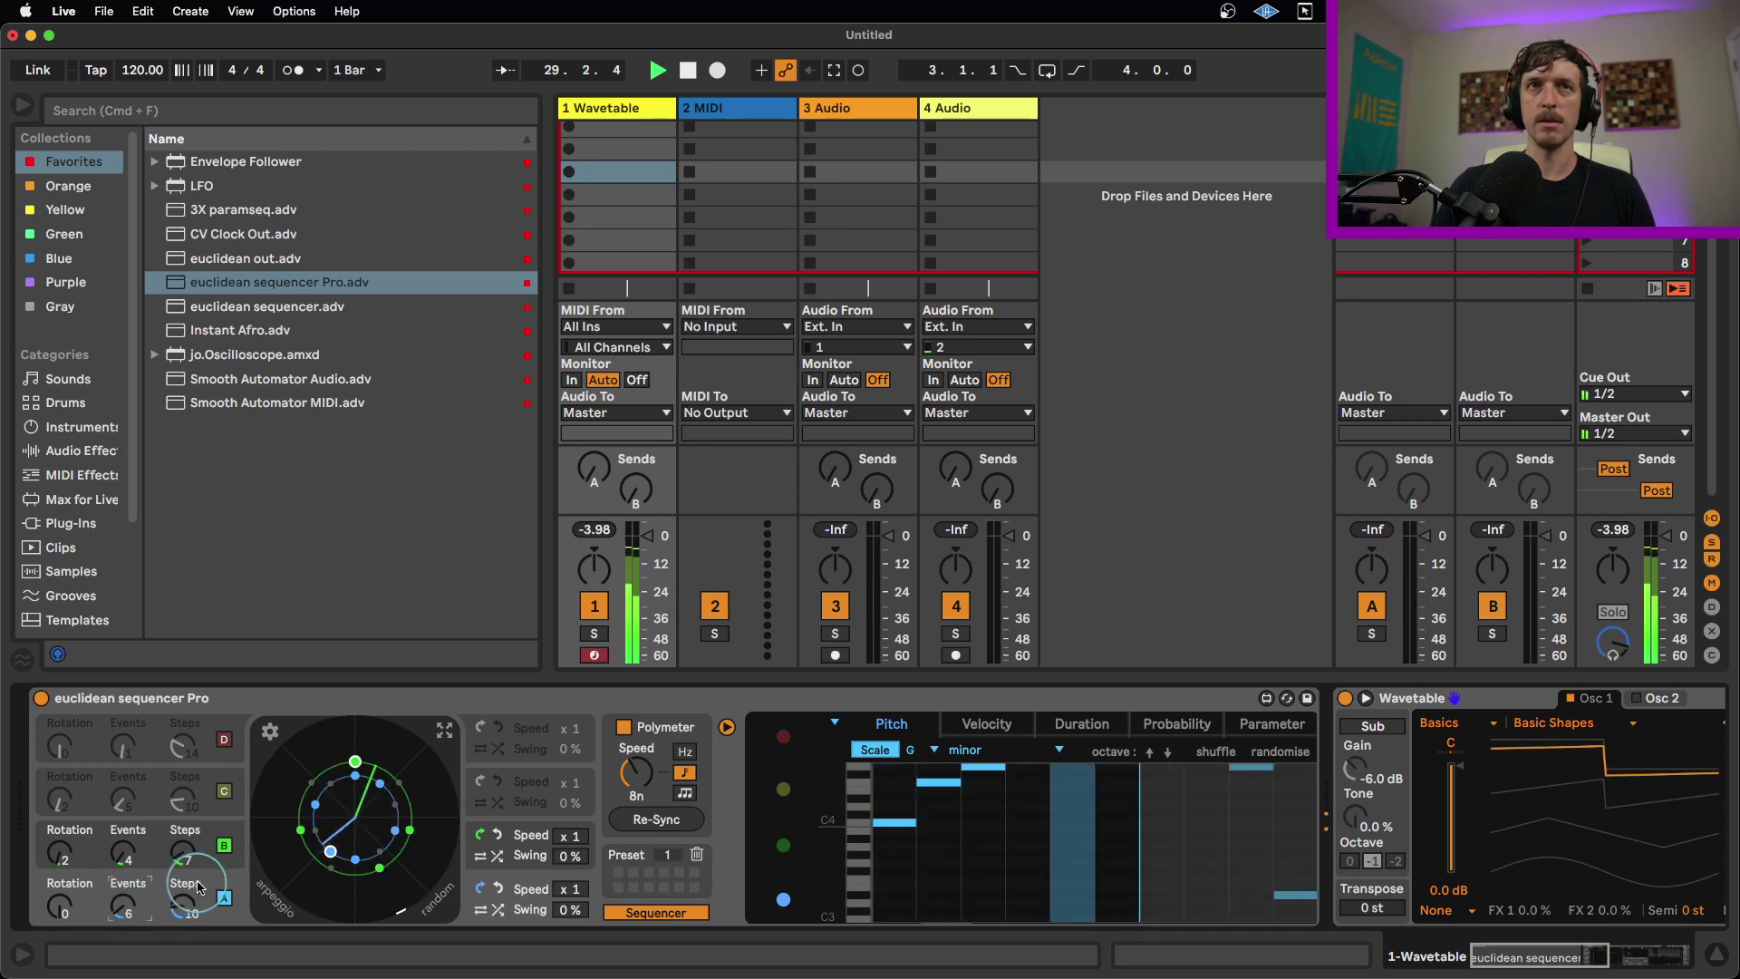
click(64, 909)
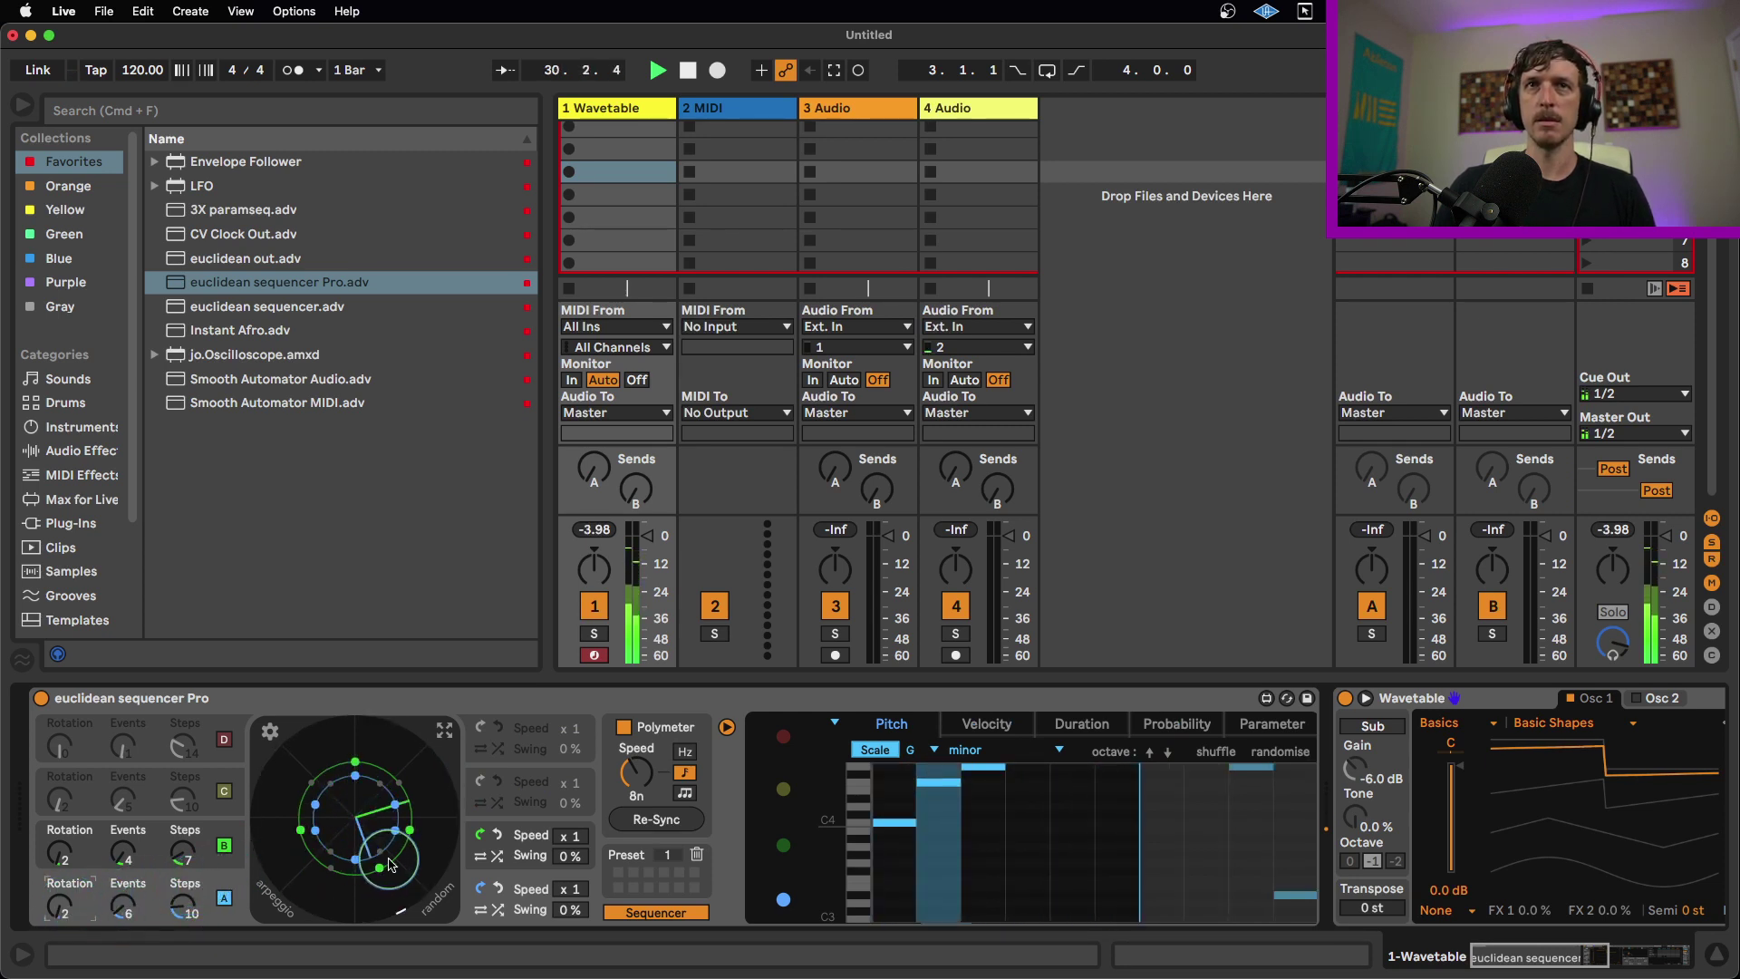
drag(635, 772, 633, 815)
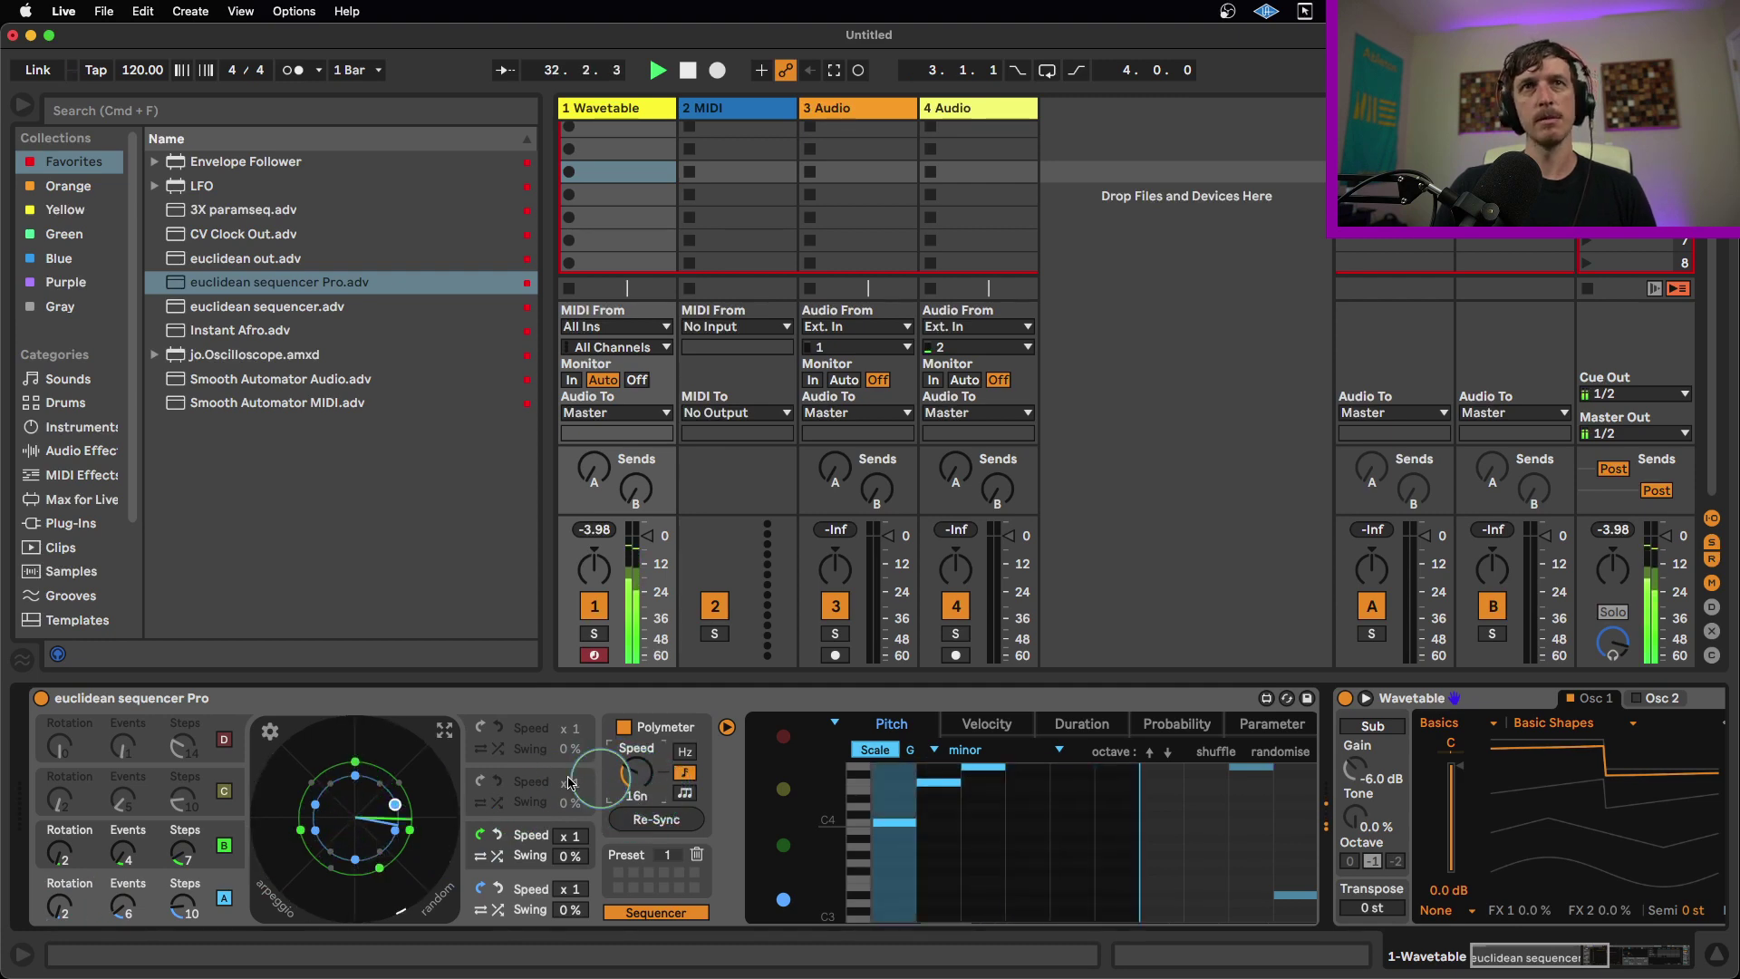
Step: Set Wavetable's filter to 110 Hz, Osc 1 position to 66 %, and Env 2 amount to 80
click(1574, 957)
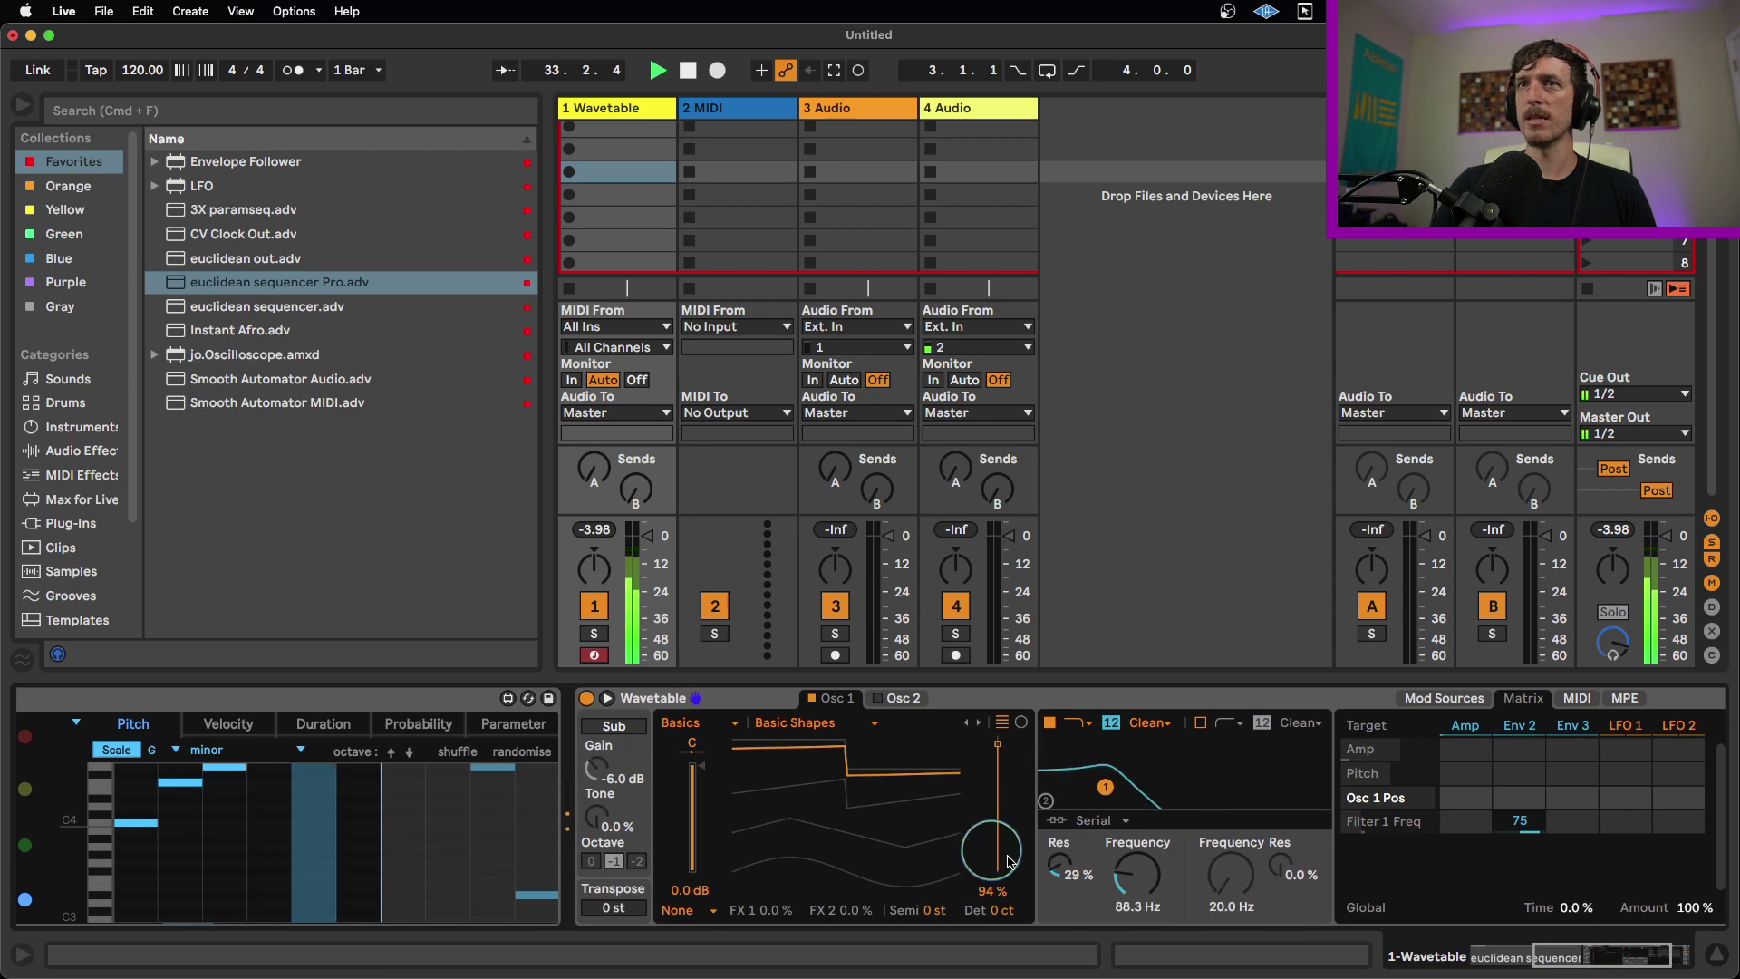
click(1021, 810)
drag(997, 756, 997, 781)
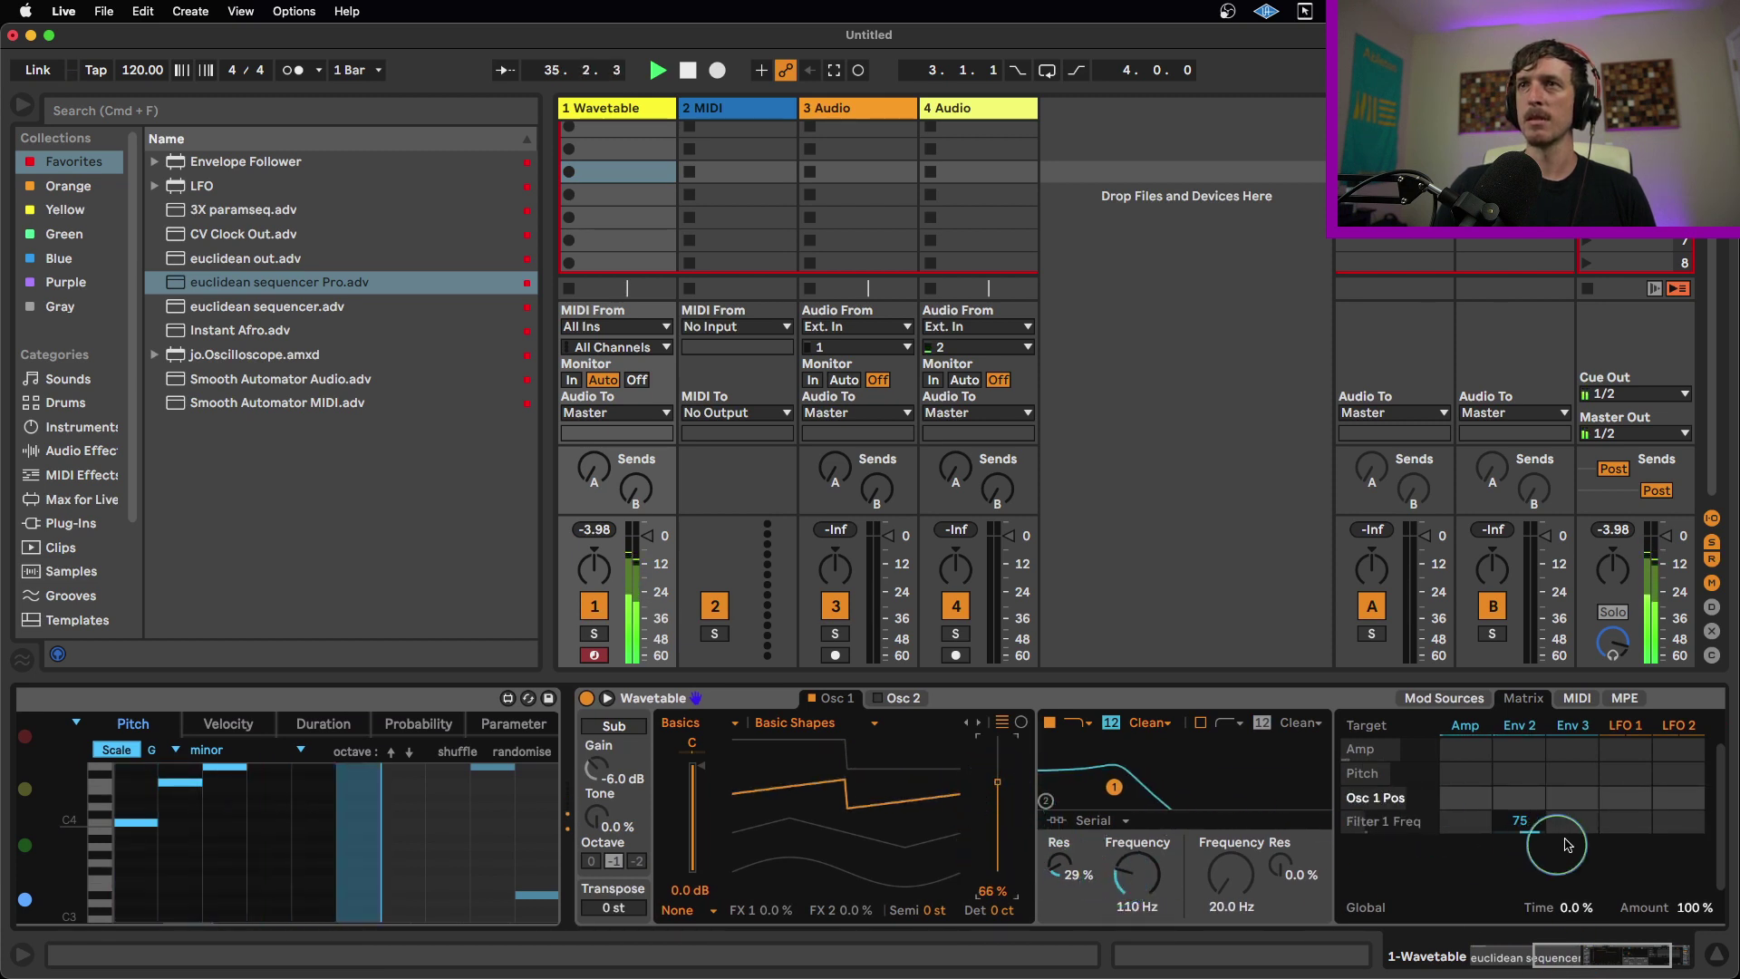
drag(1523, 821, 1522, 811)
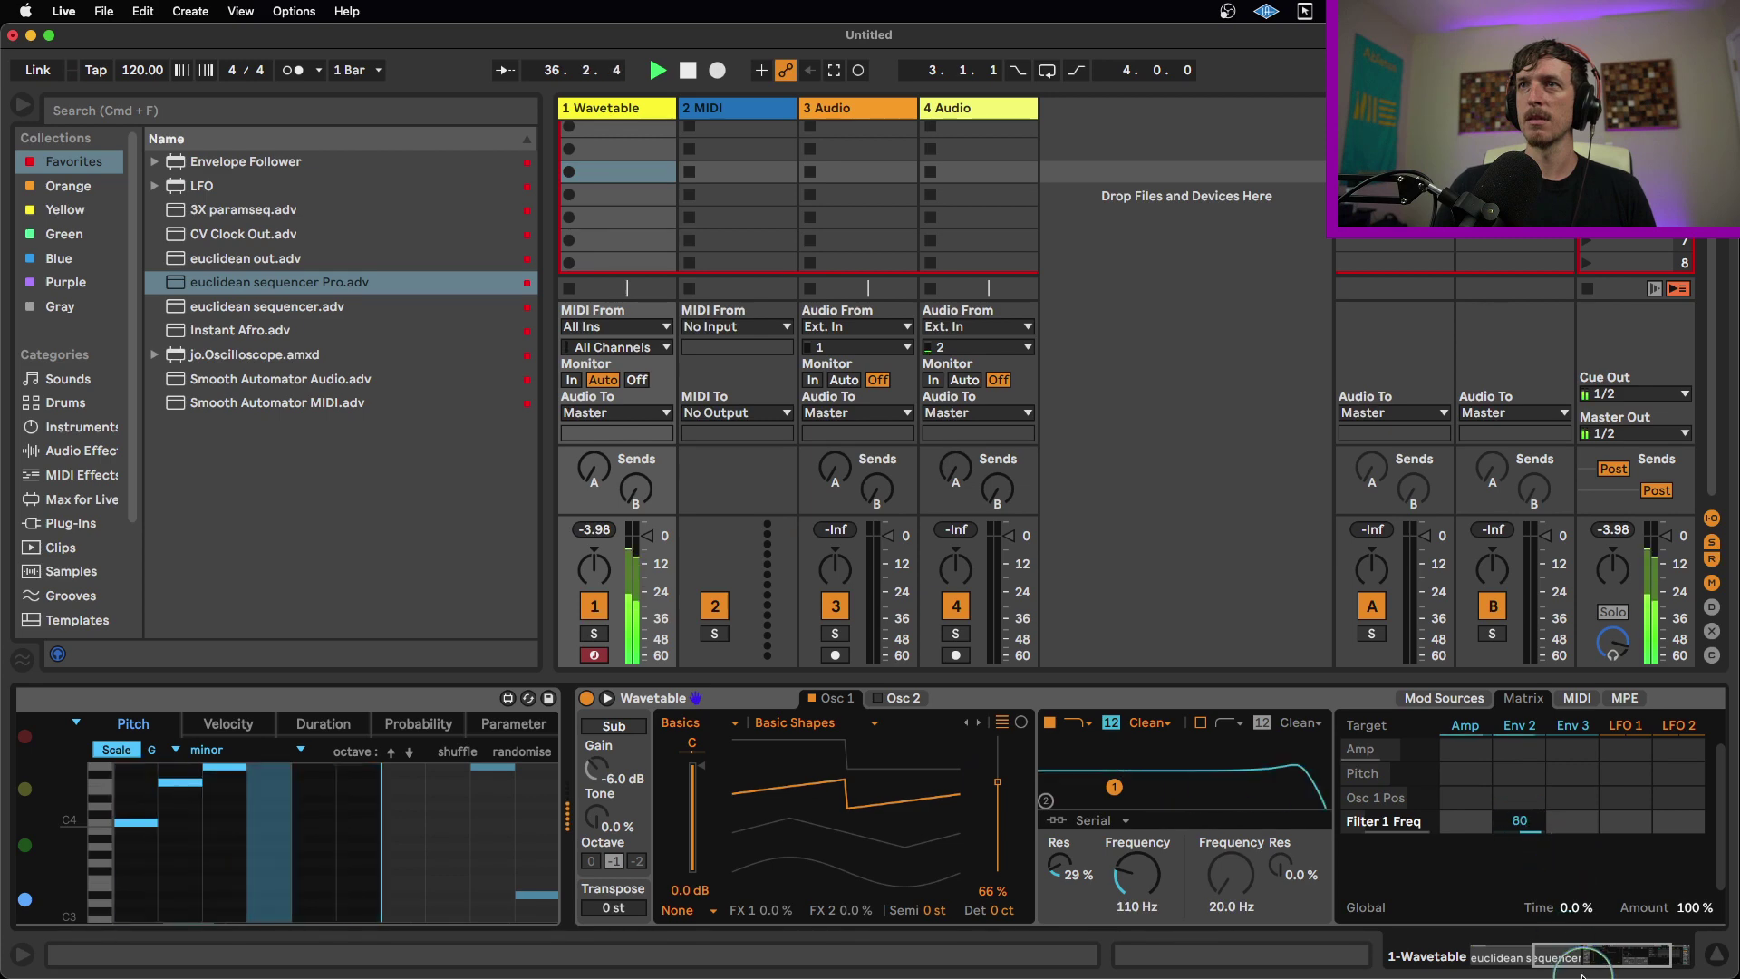
scroll(452, 799, left, 8)
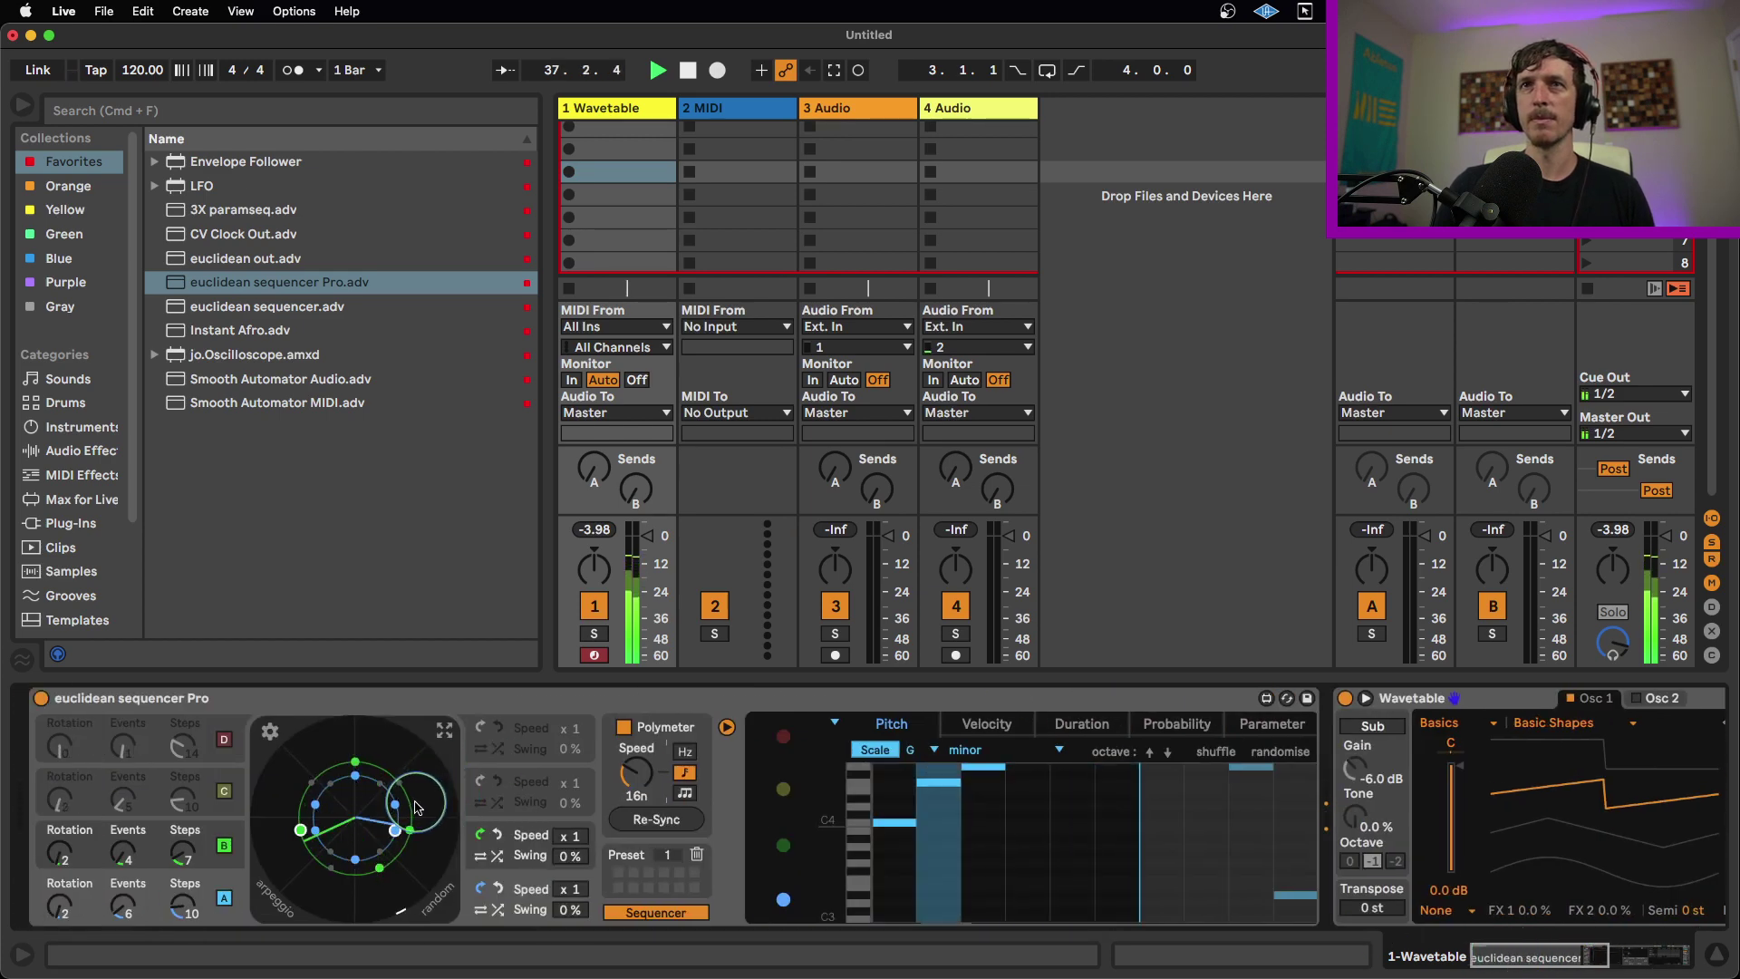
Step: Select lane C, set its scale to G minor, and start playback
click(223, 796)
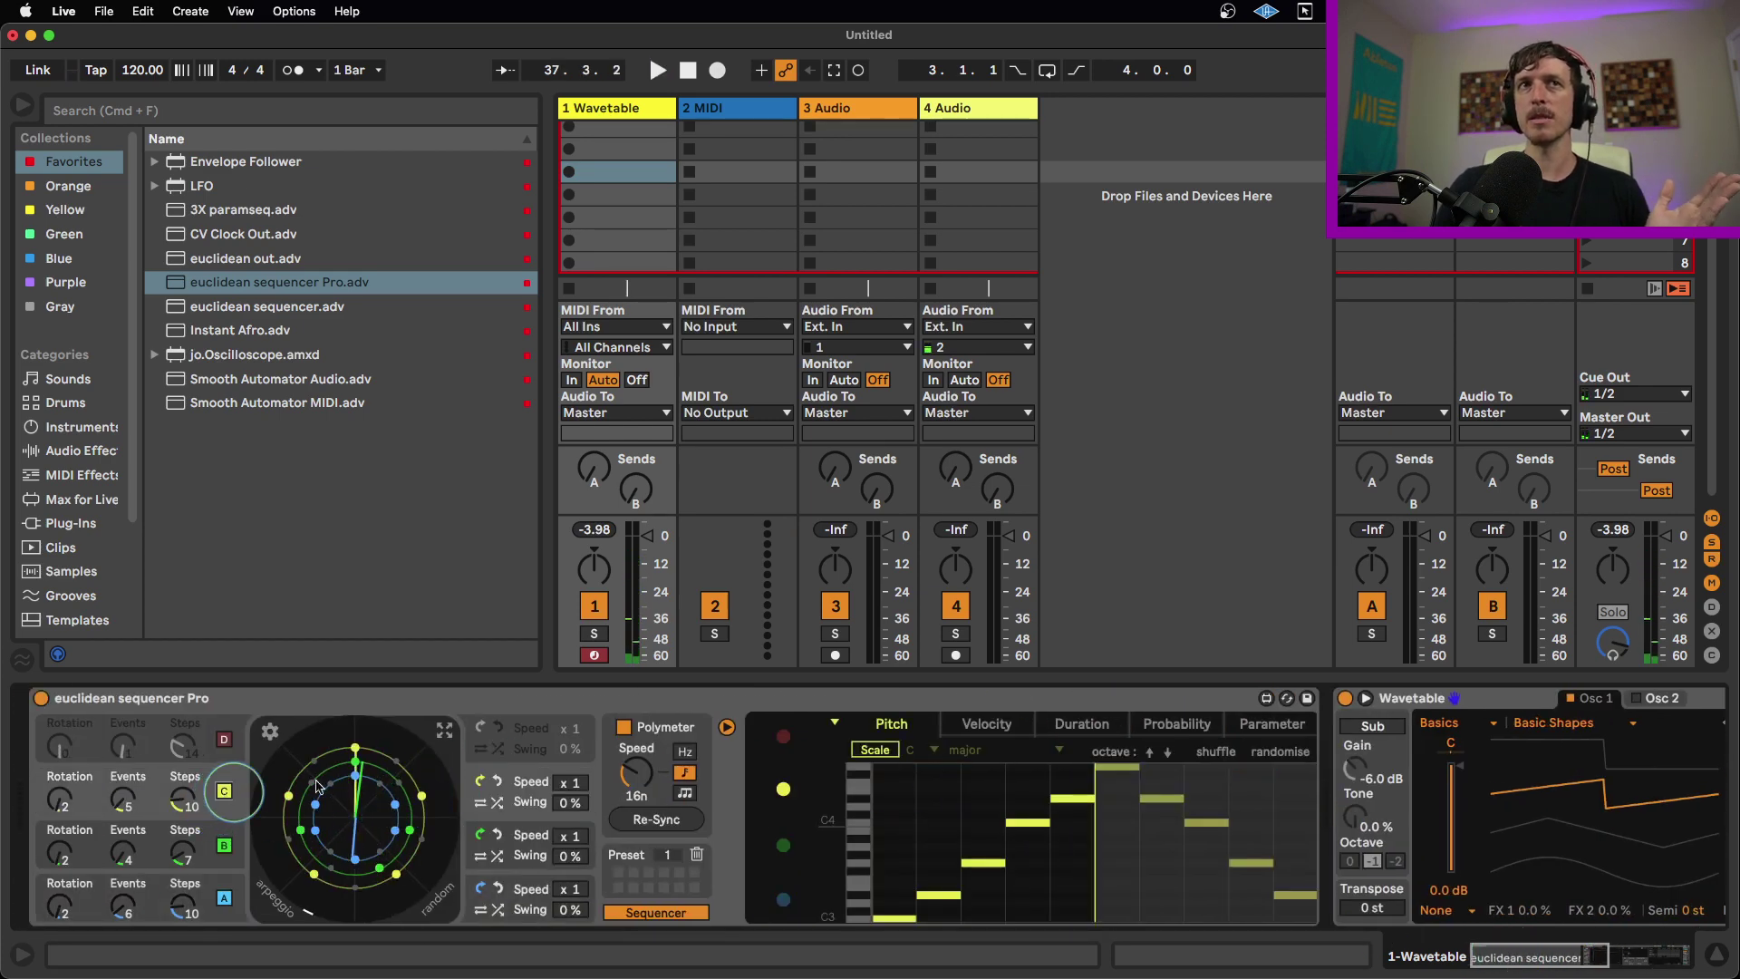
drag(911, 750, 939, 653)
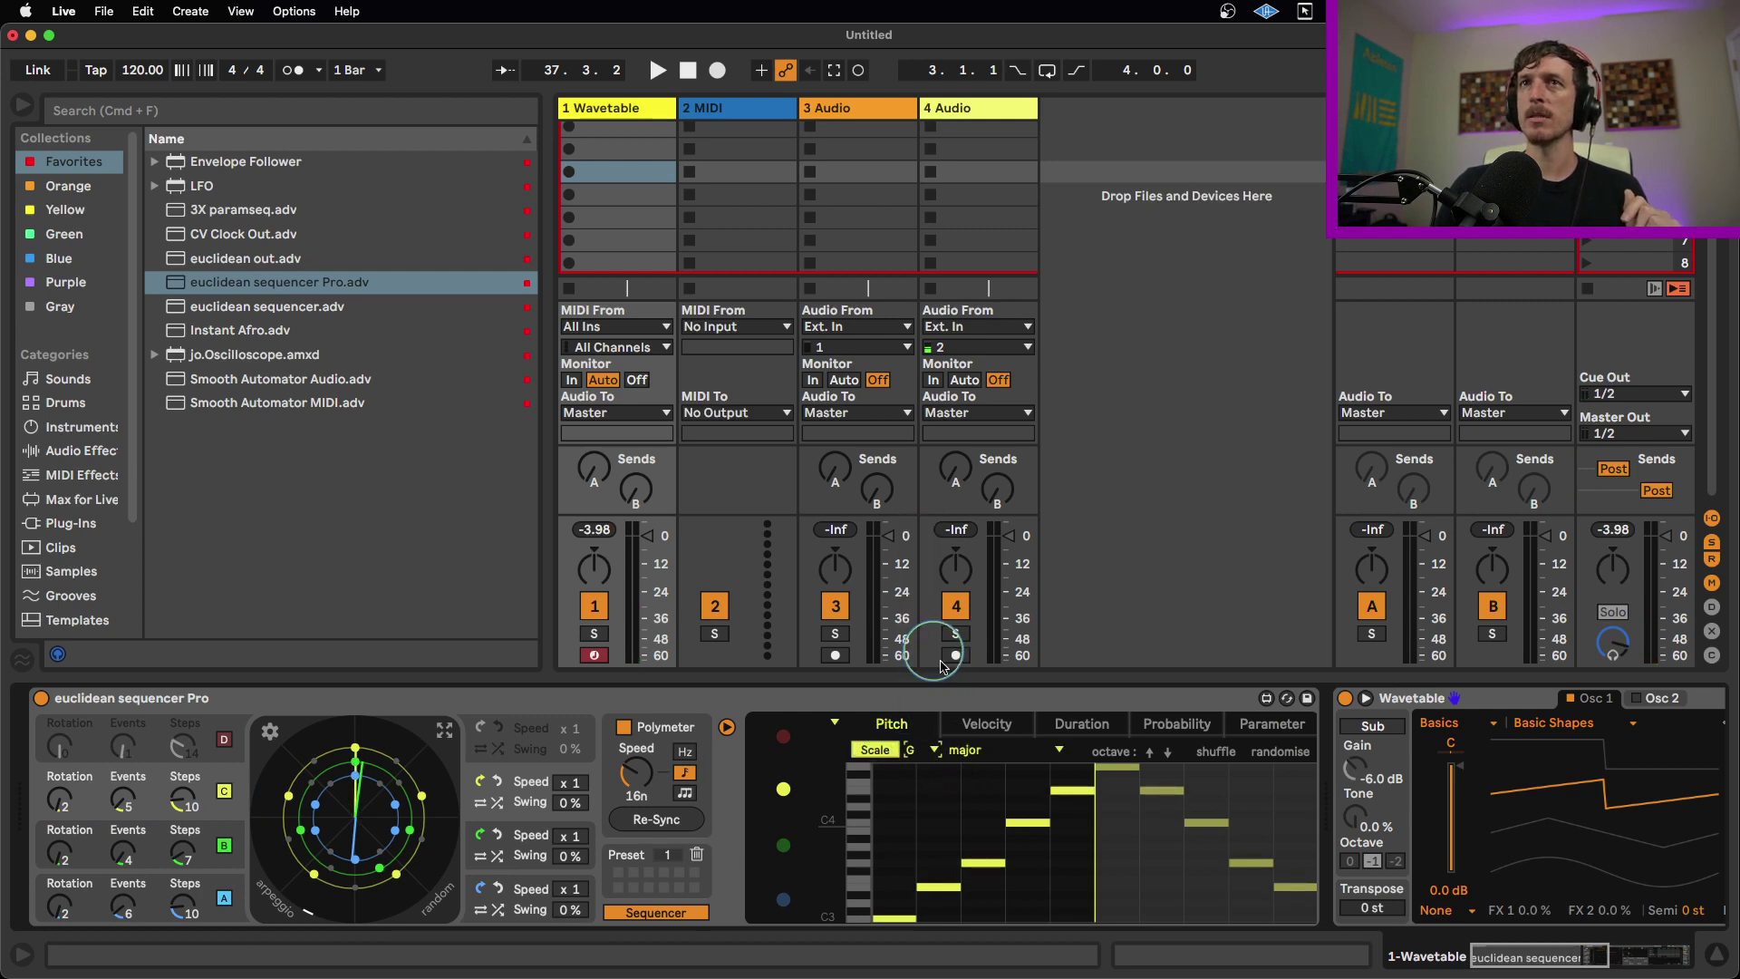
click(1004, 750)
click(1000, 777)
key(space)
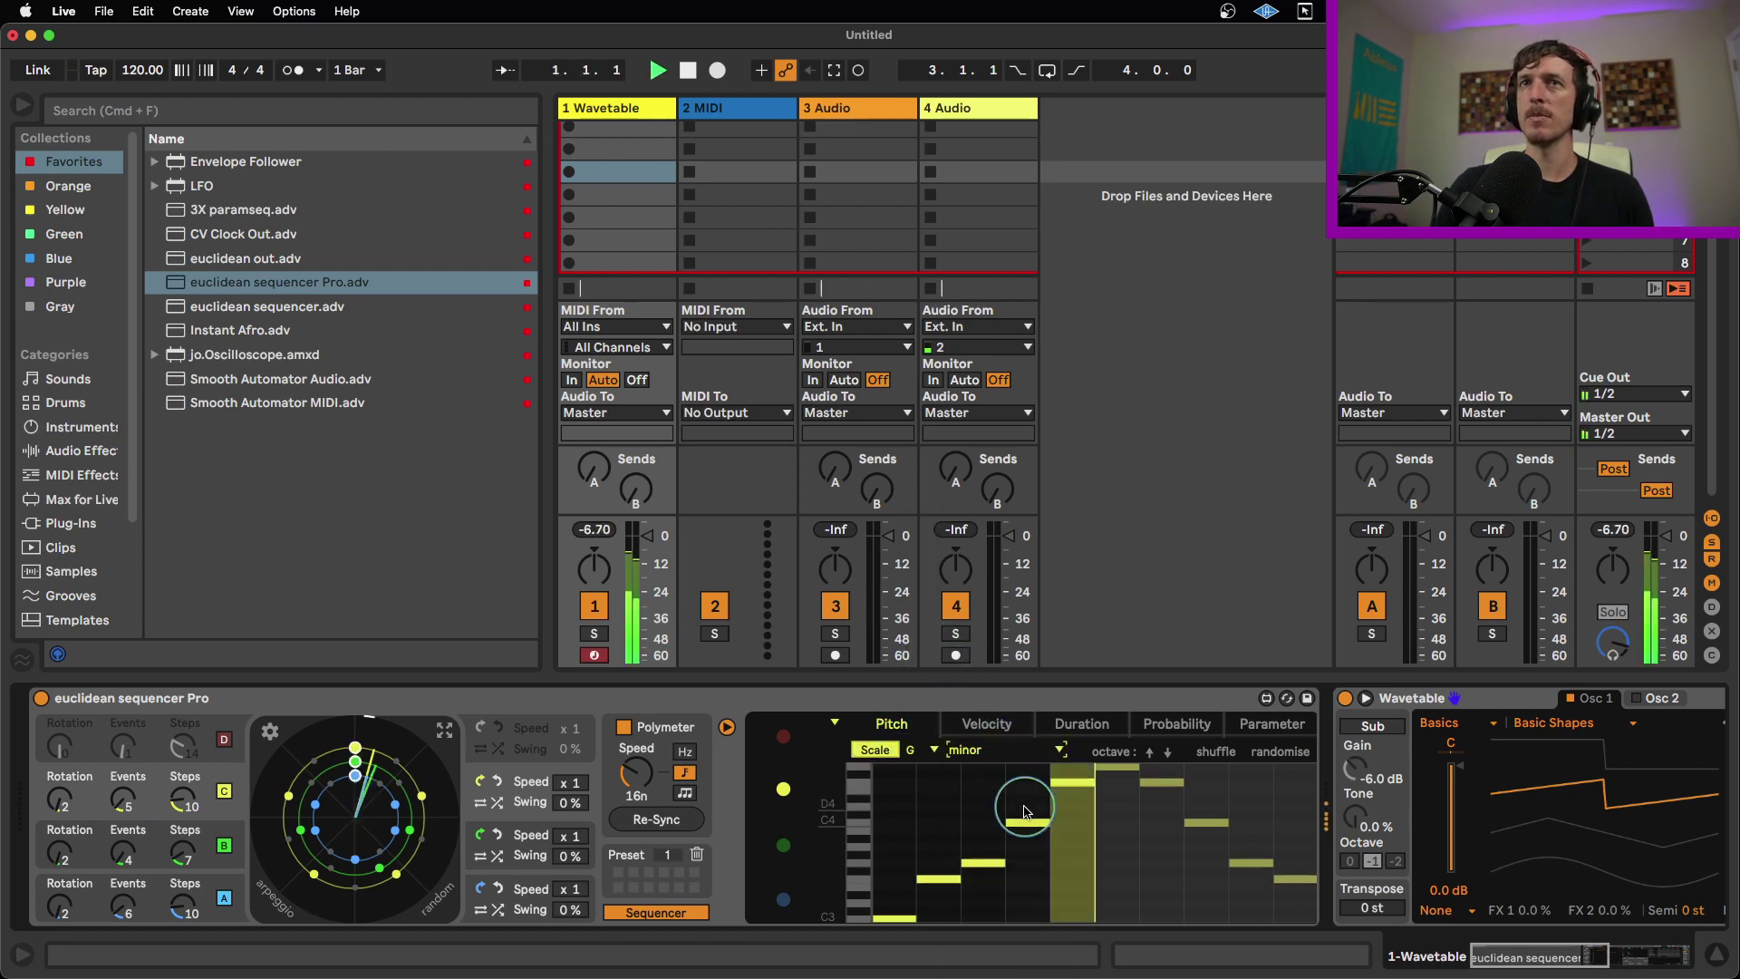
Step: Shorten lane C from 10 to 9 steps
click(216, 797)
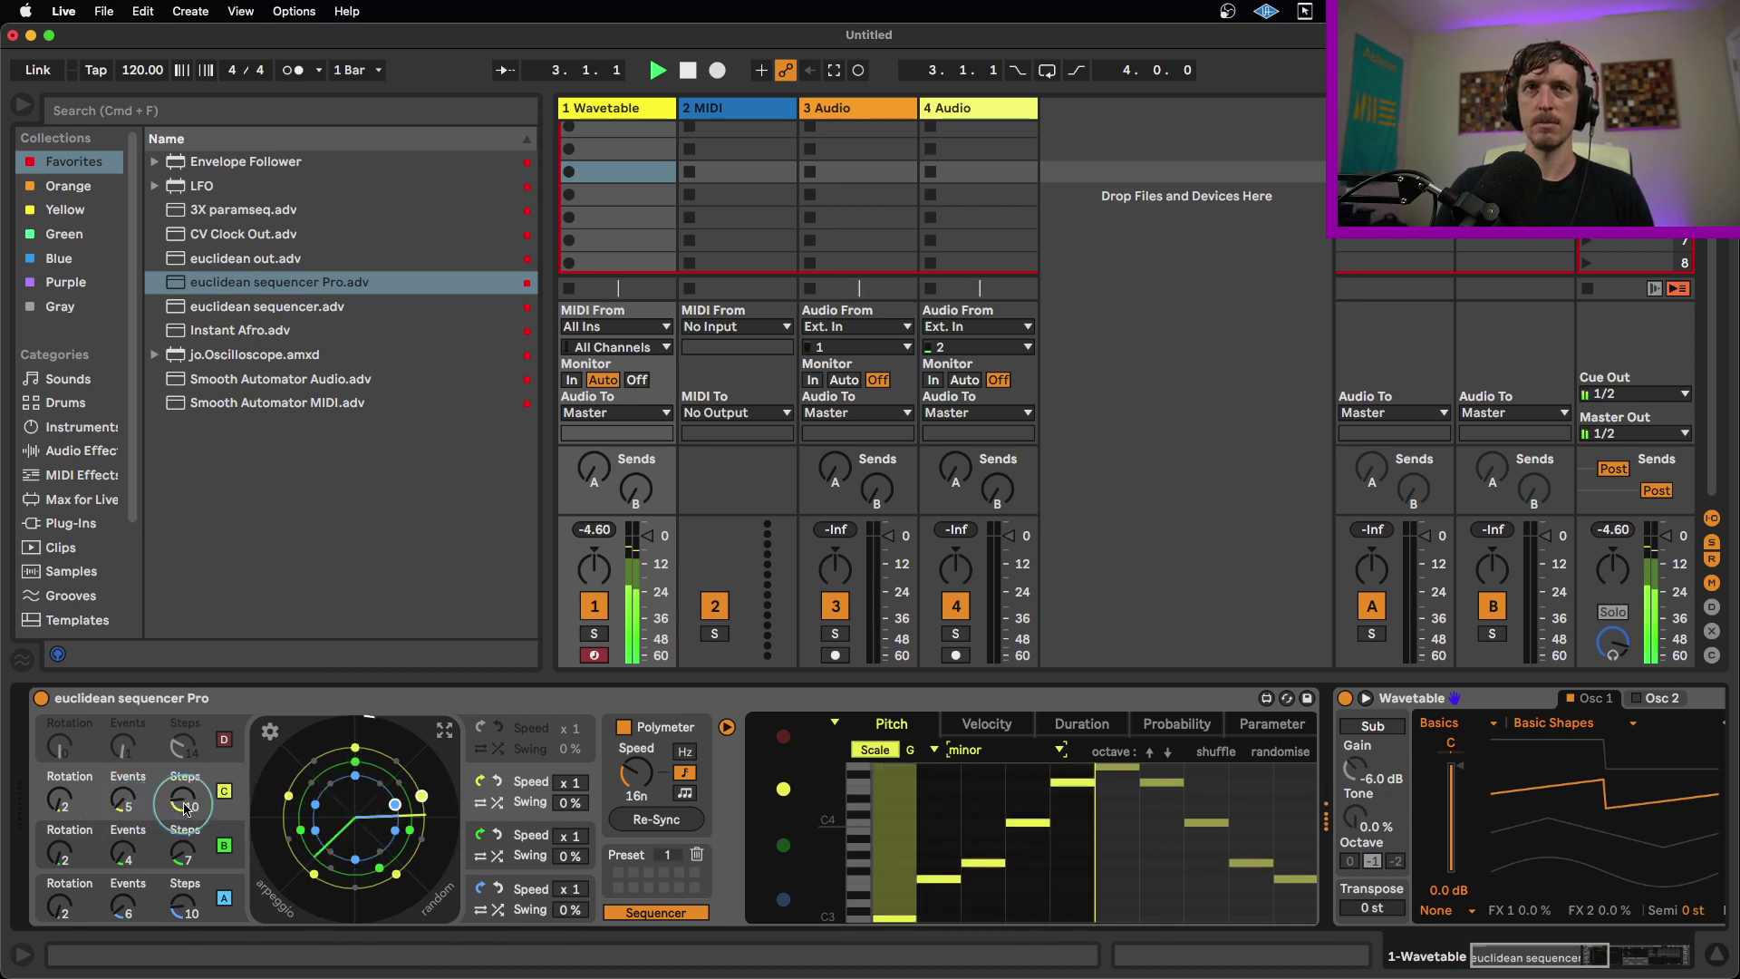
drag(181, 804, 179, 818)
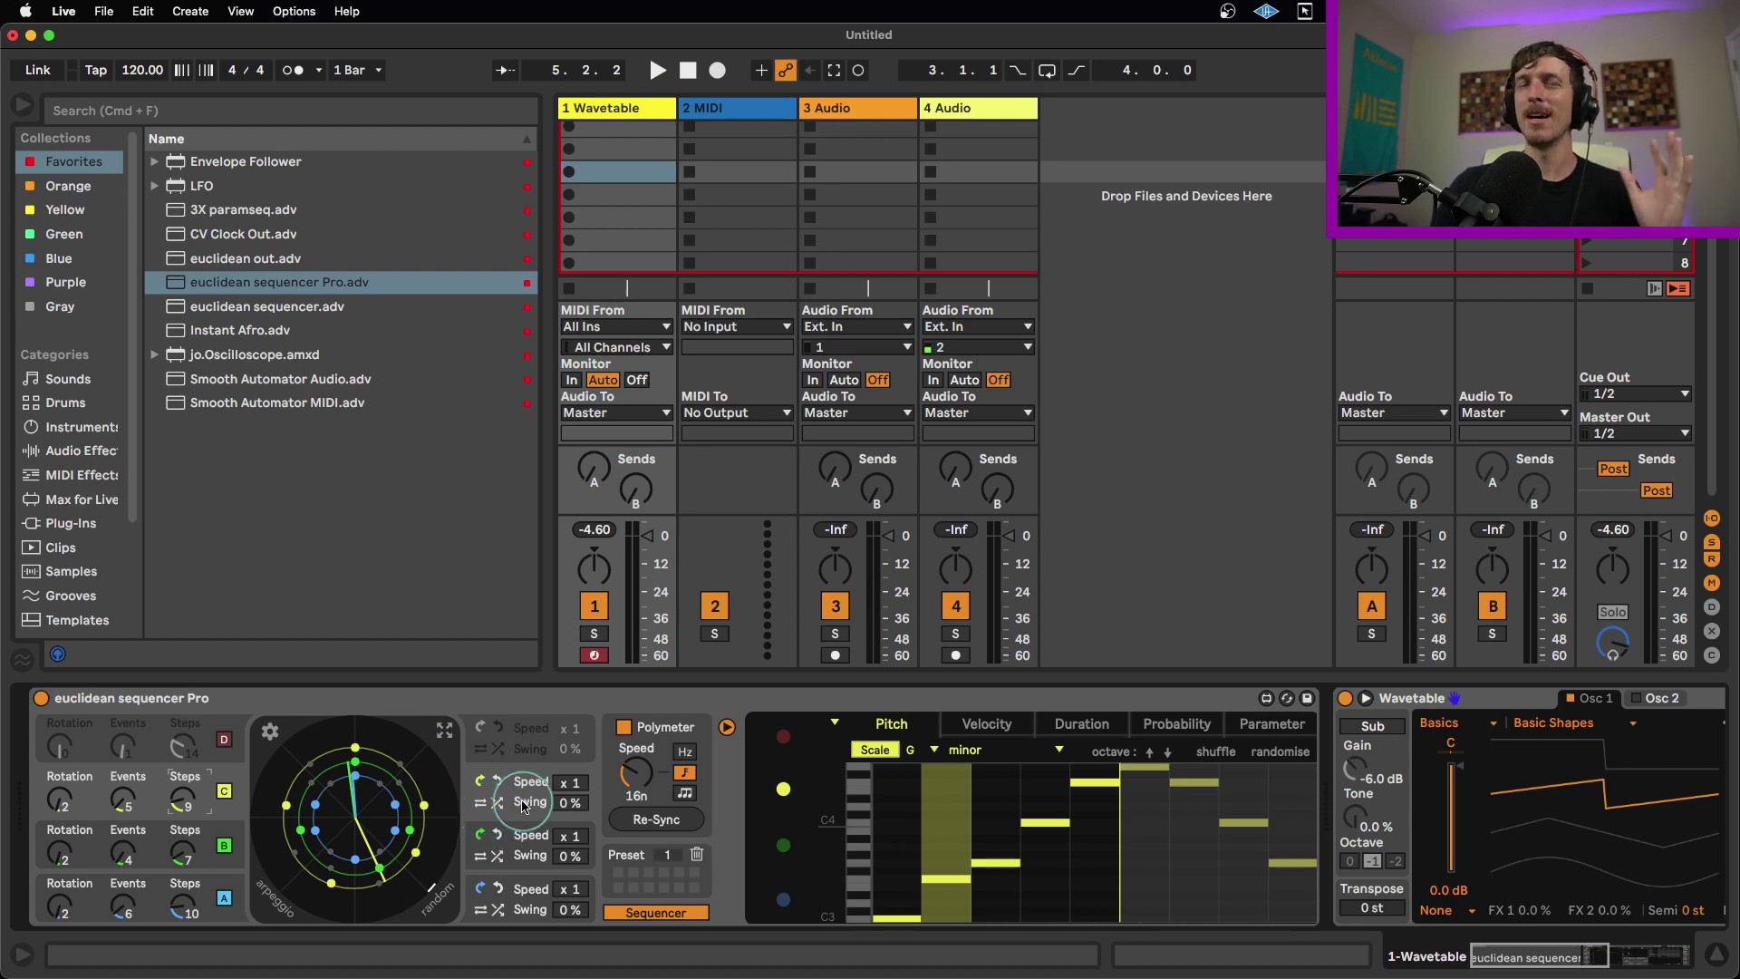
click(278, 707)
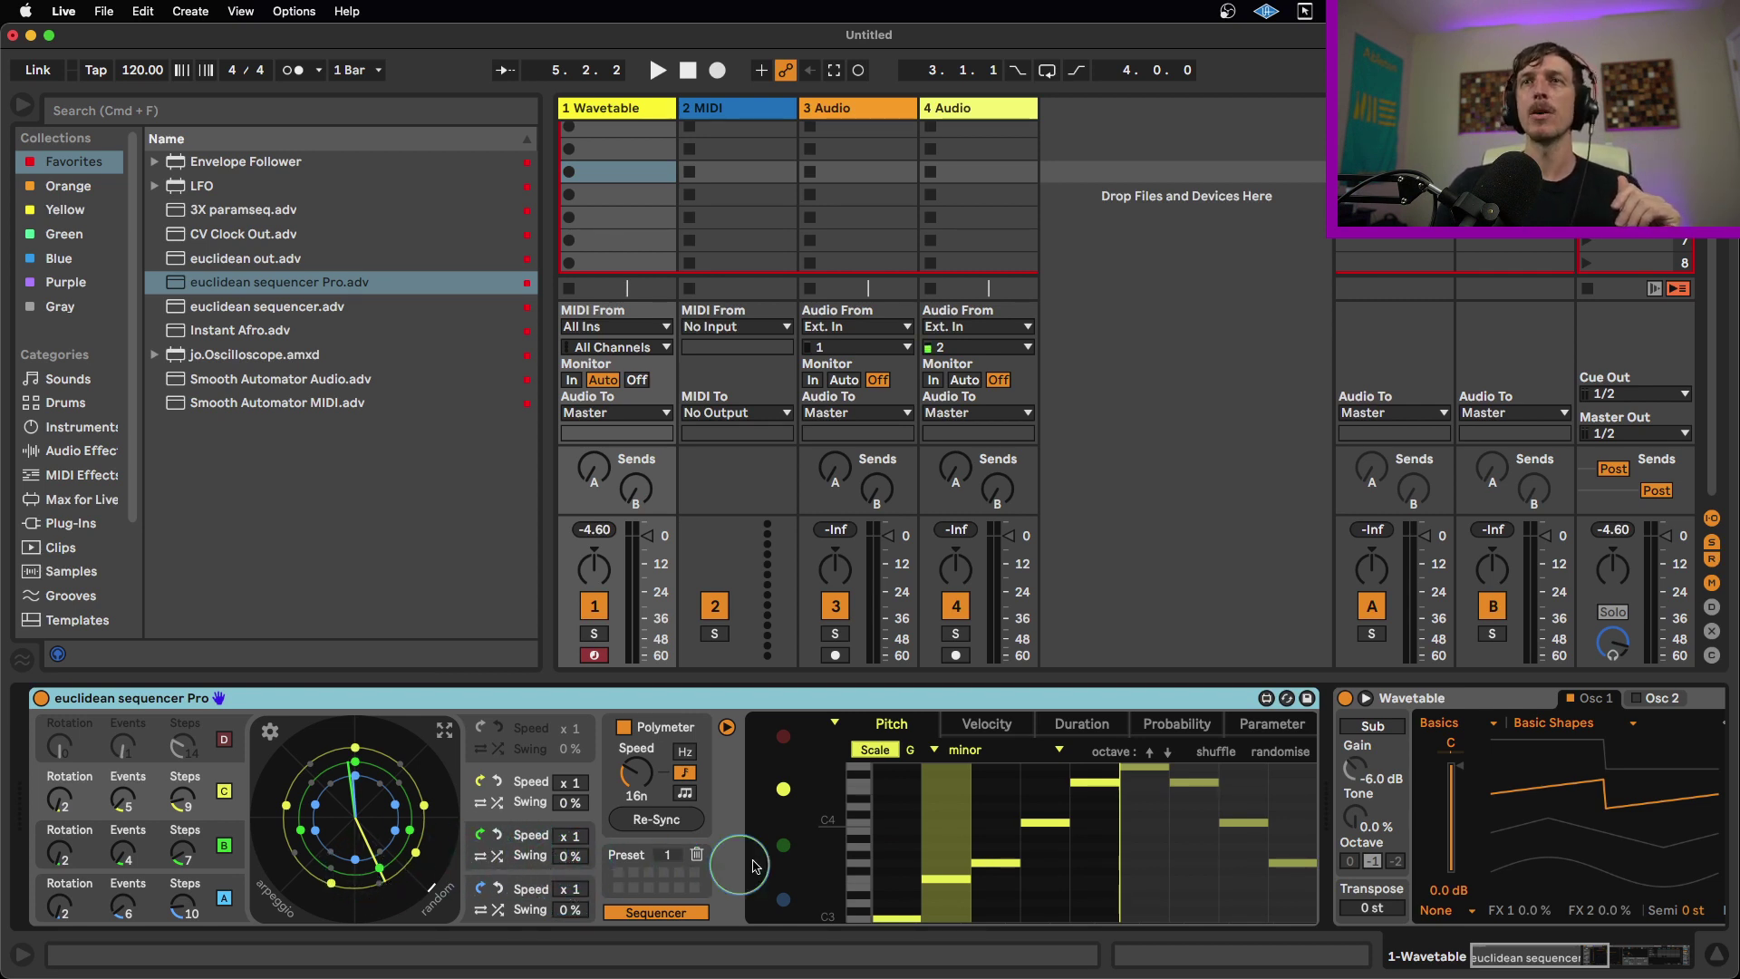
Step: Lower two of lane C's step probabilities, one to 72, after viewing the velocity and duration lanes
click(987, 724)
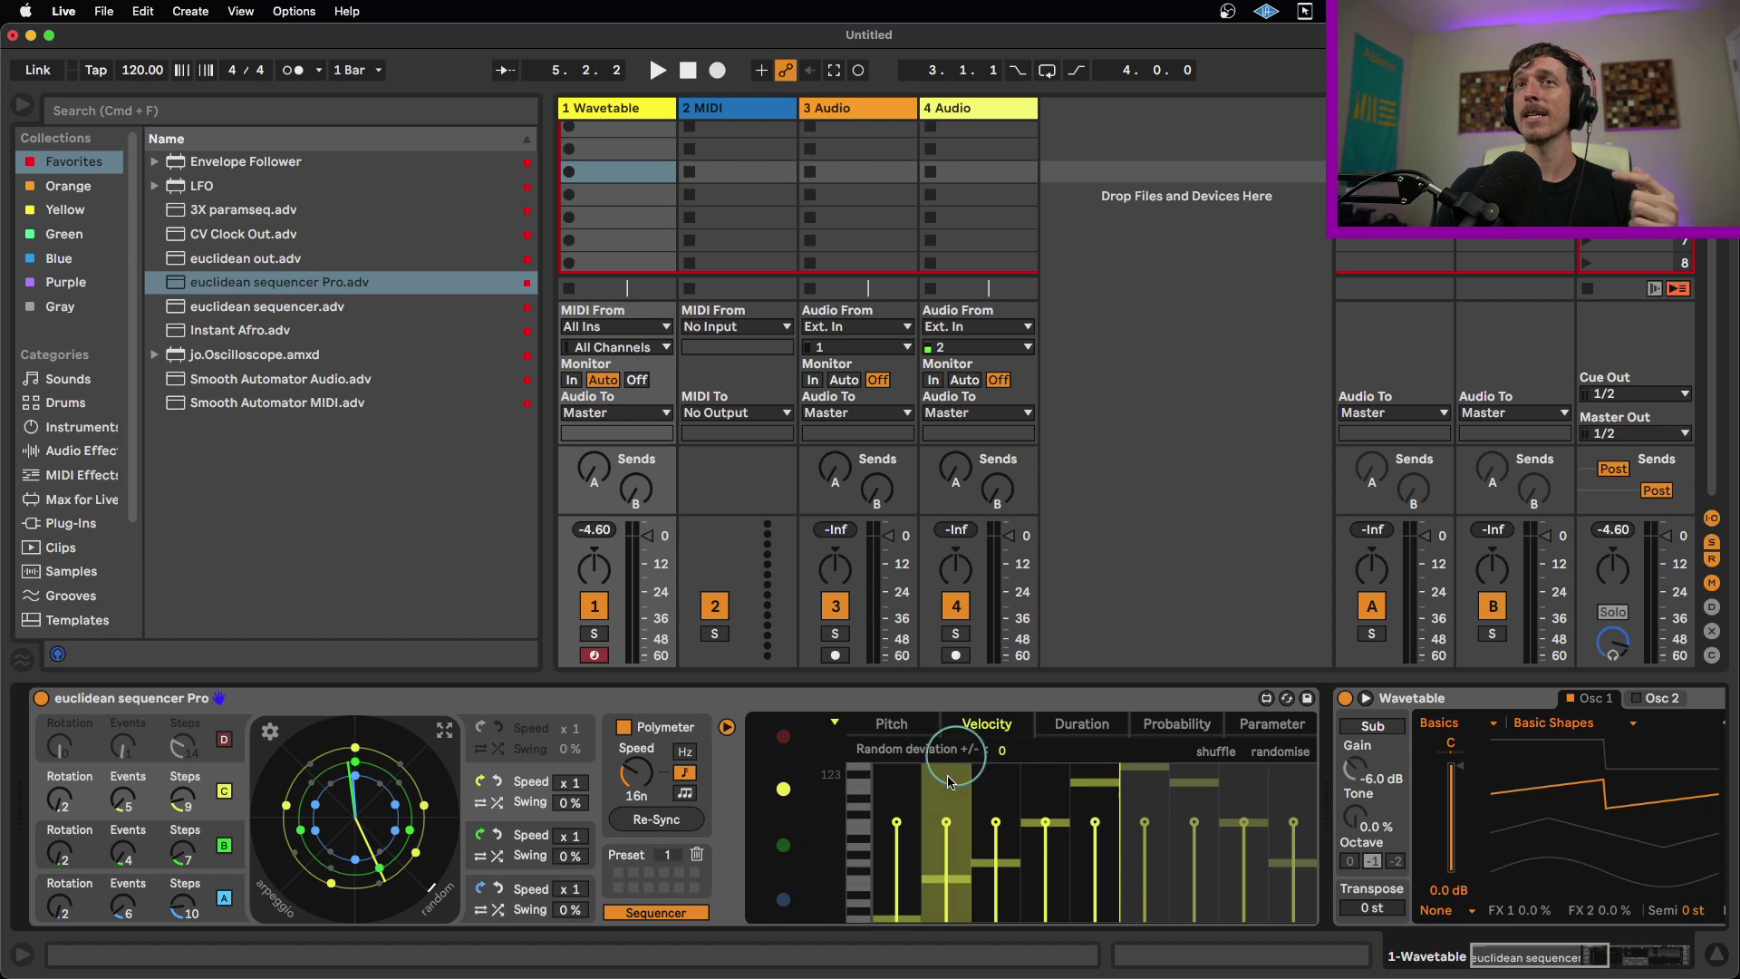
click(1072, 723)
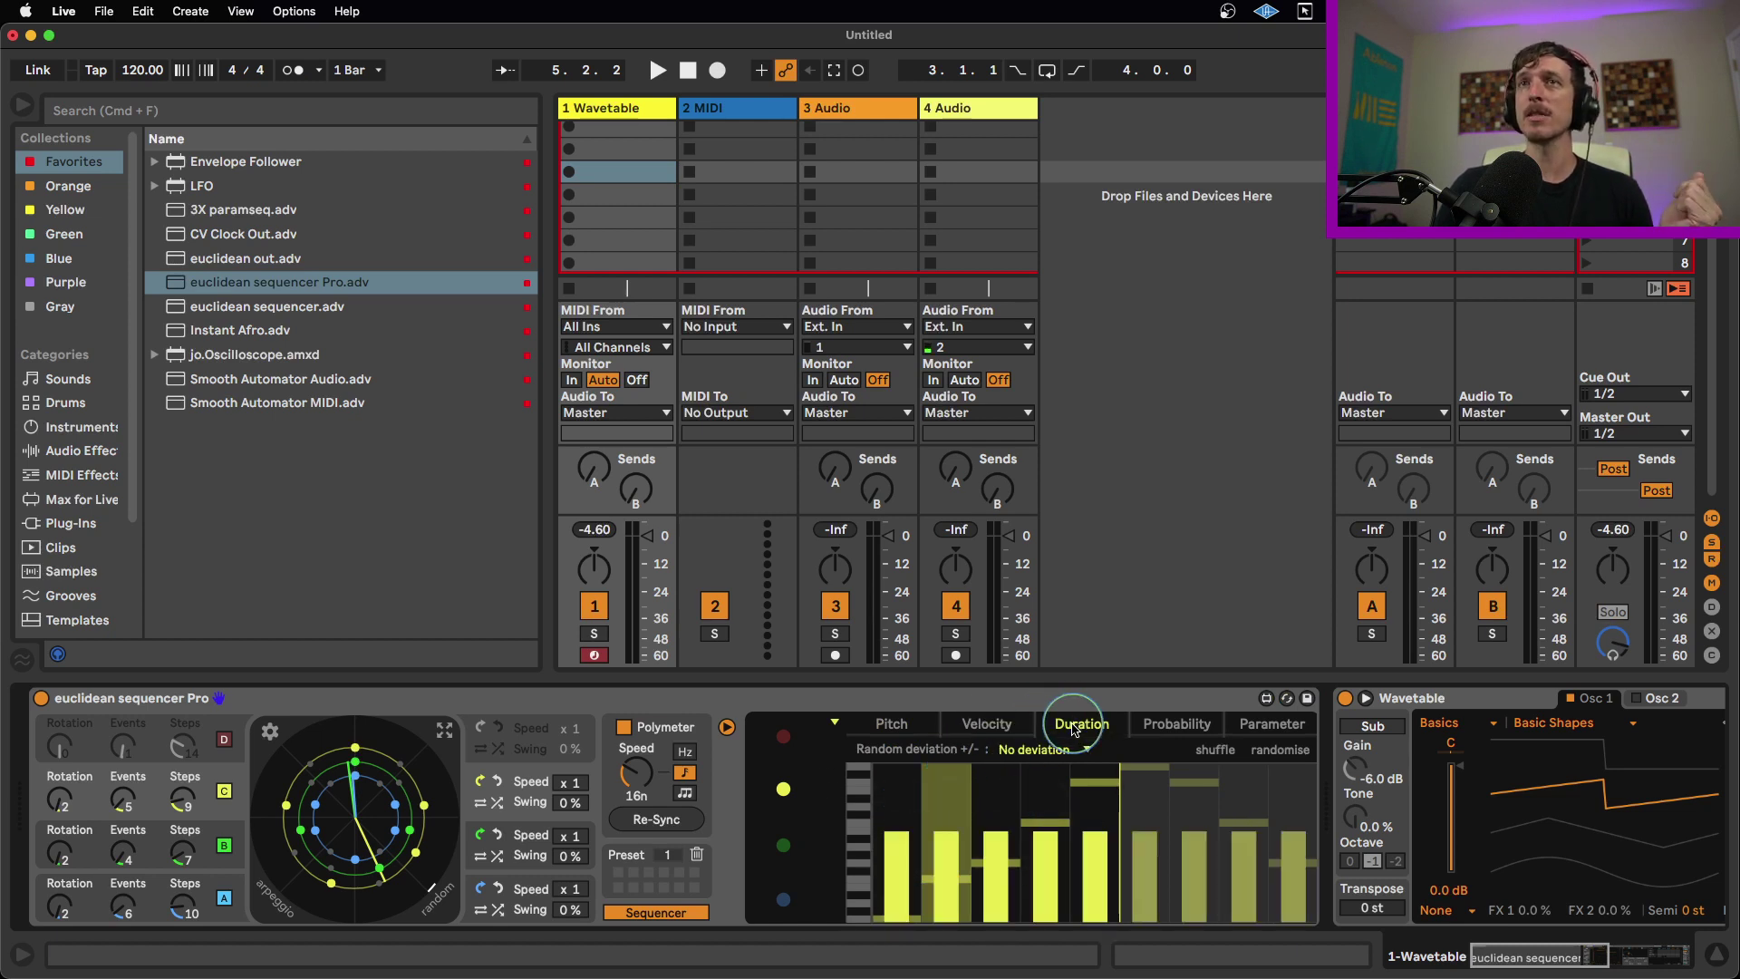
click(1173, 723)
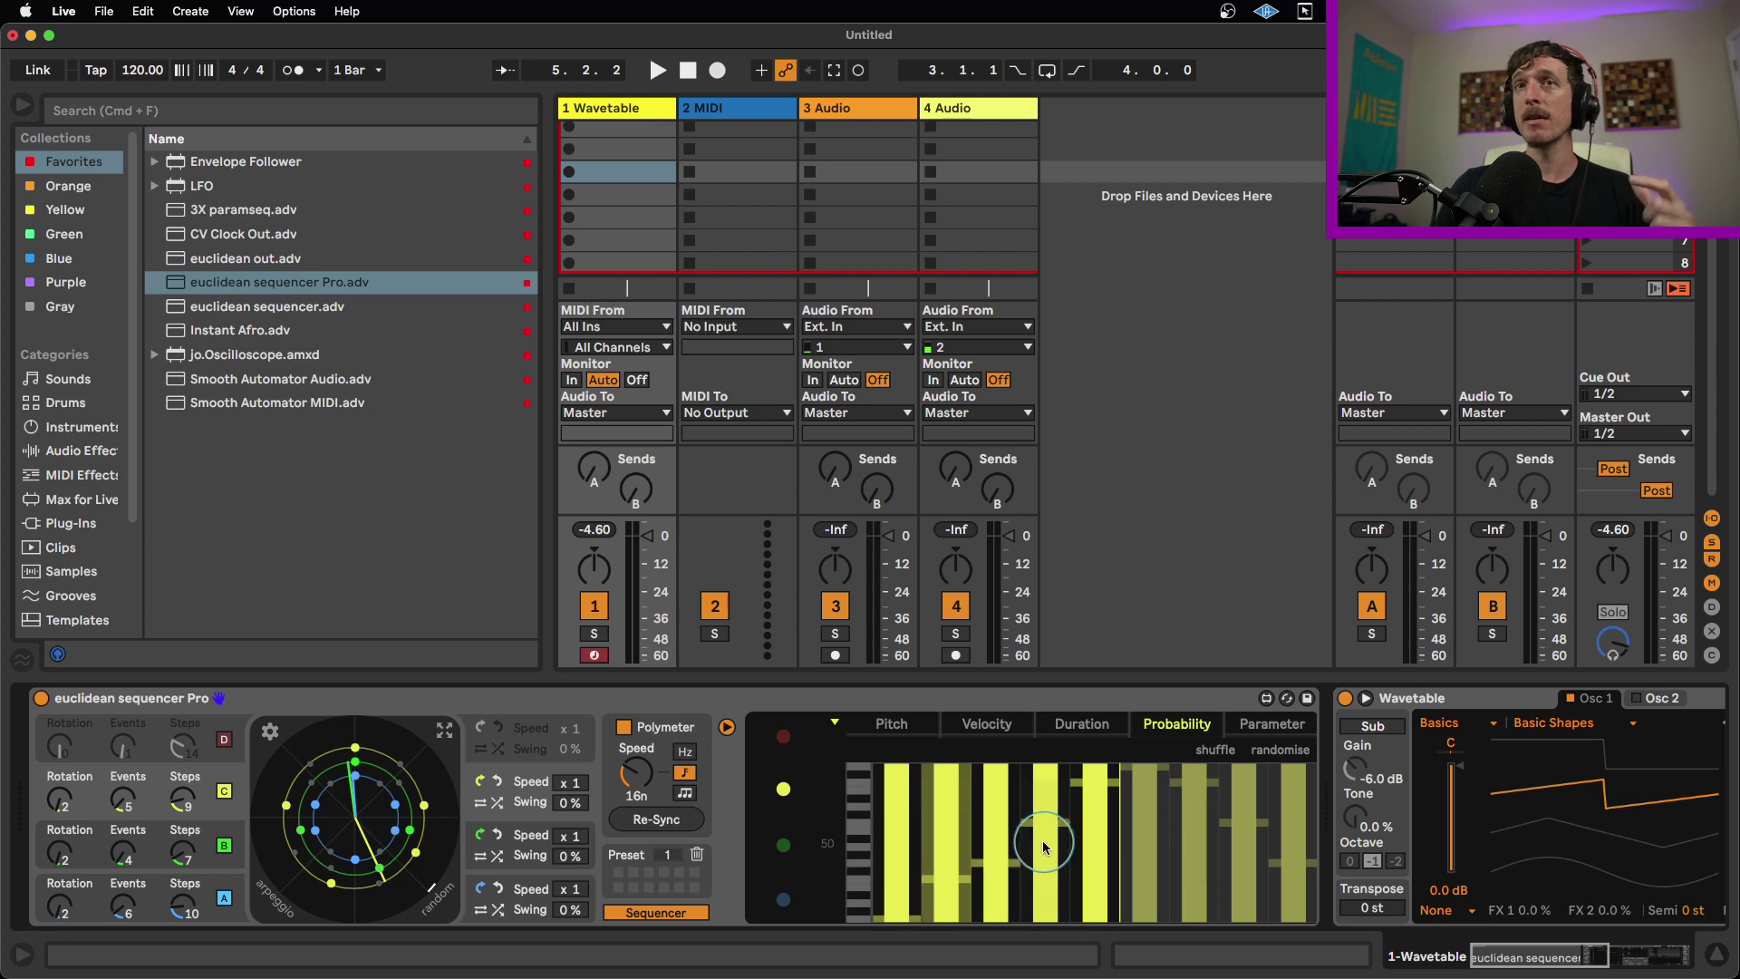
click(946, 823)
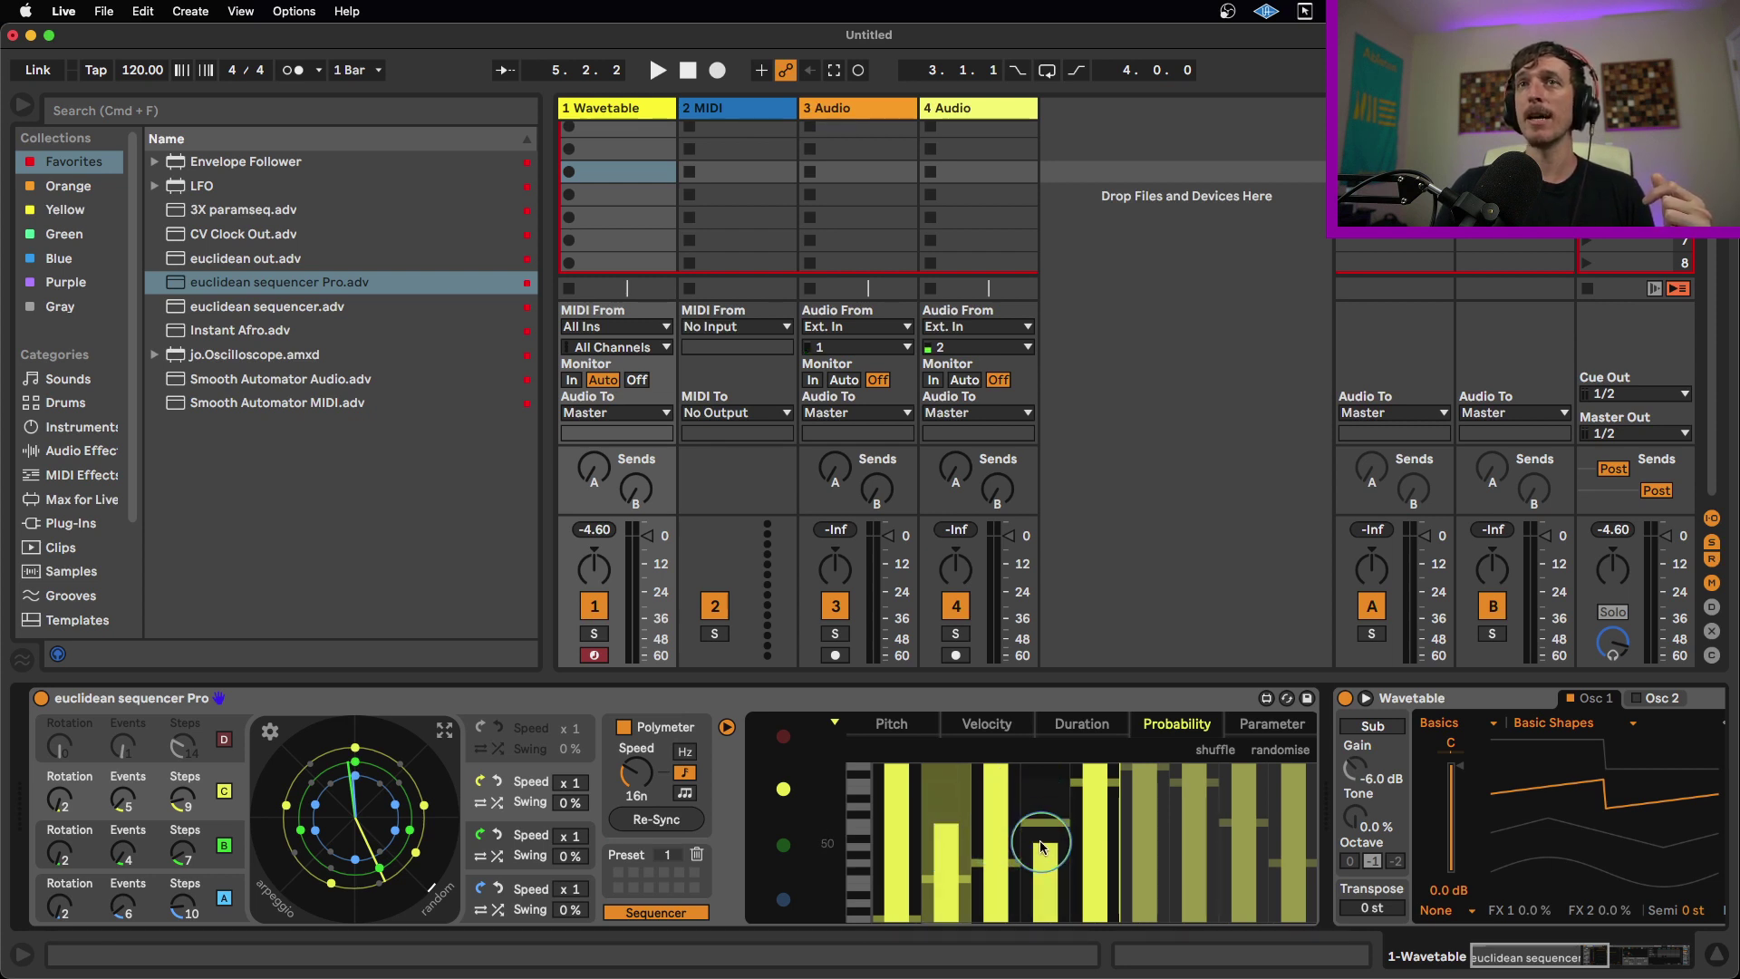
drag(1046, 835, 1049, 809)
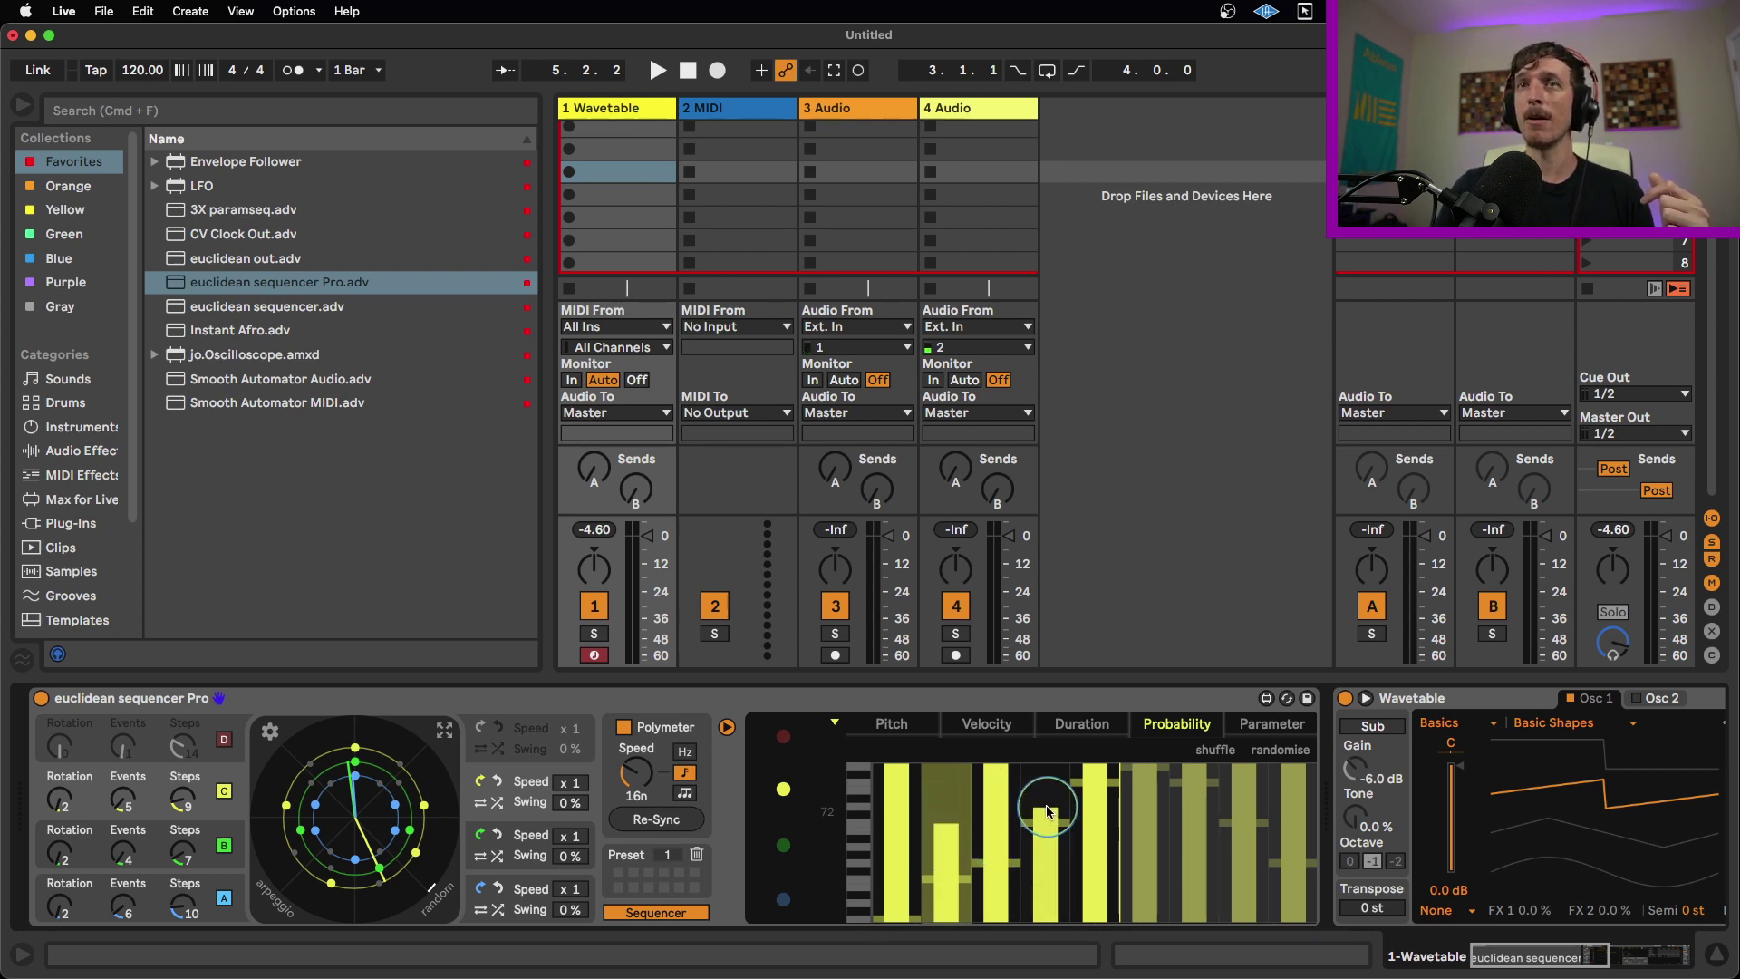
click(1264, 723)
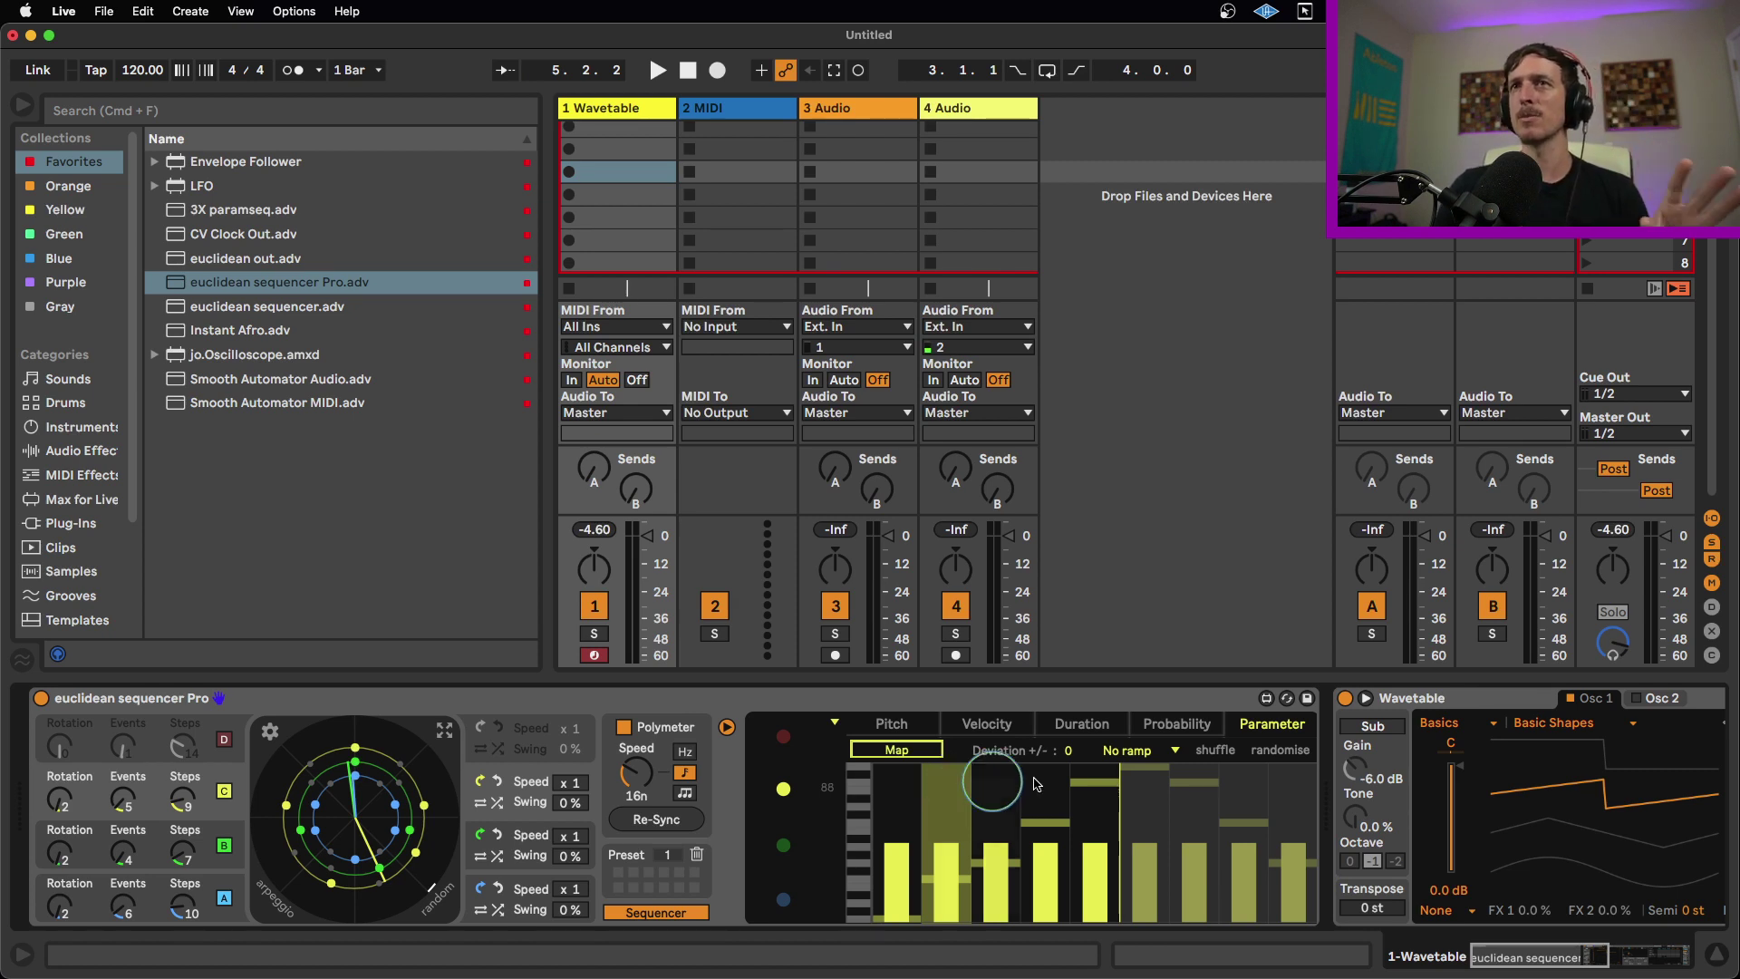
click(1171, 723)
Step: Return to the Pitch tab, select lane A, and restart playback
click(1092, 724)
click(987, 723)
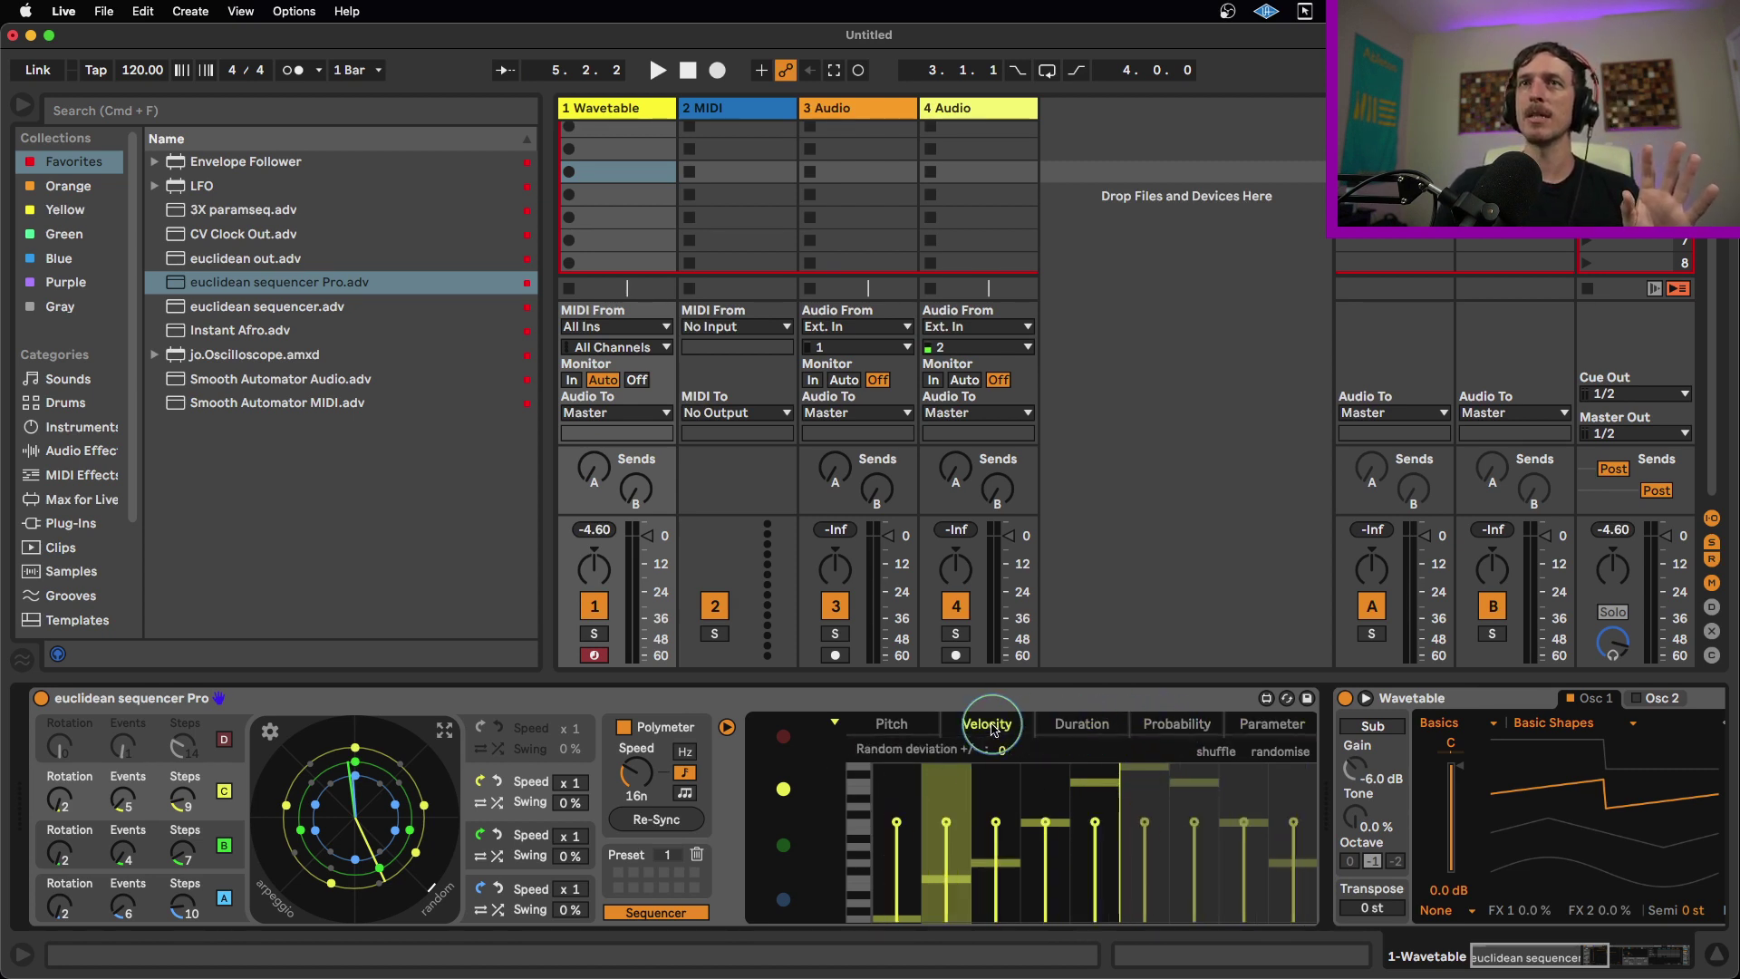
click(892, 723)
click(783, 844)
click(783, 898)
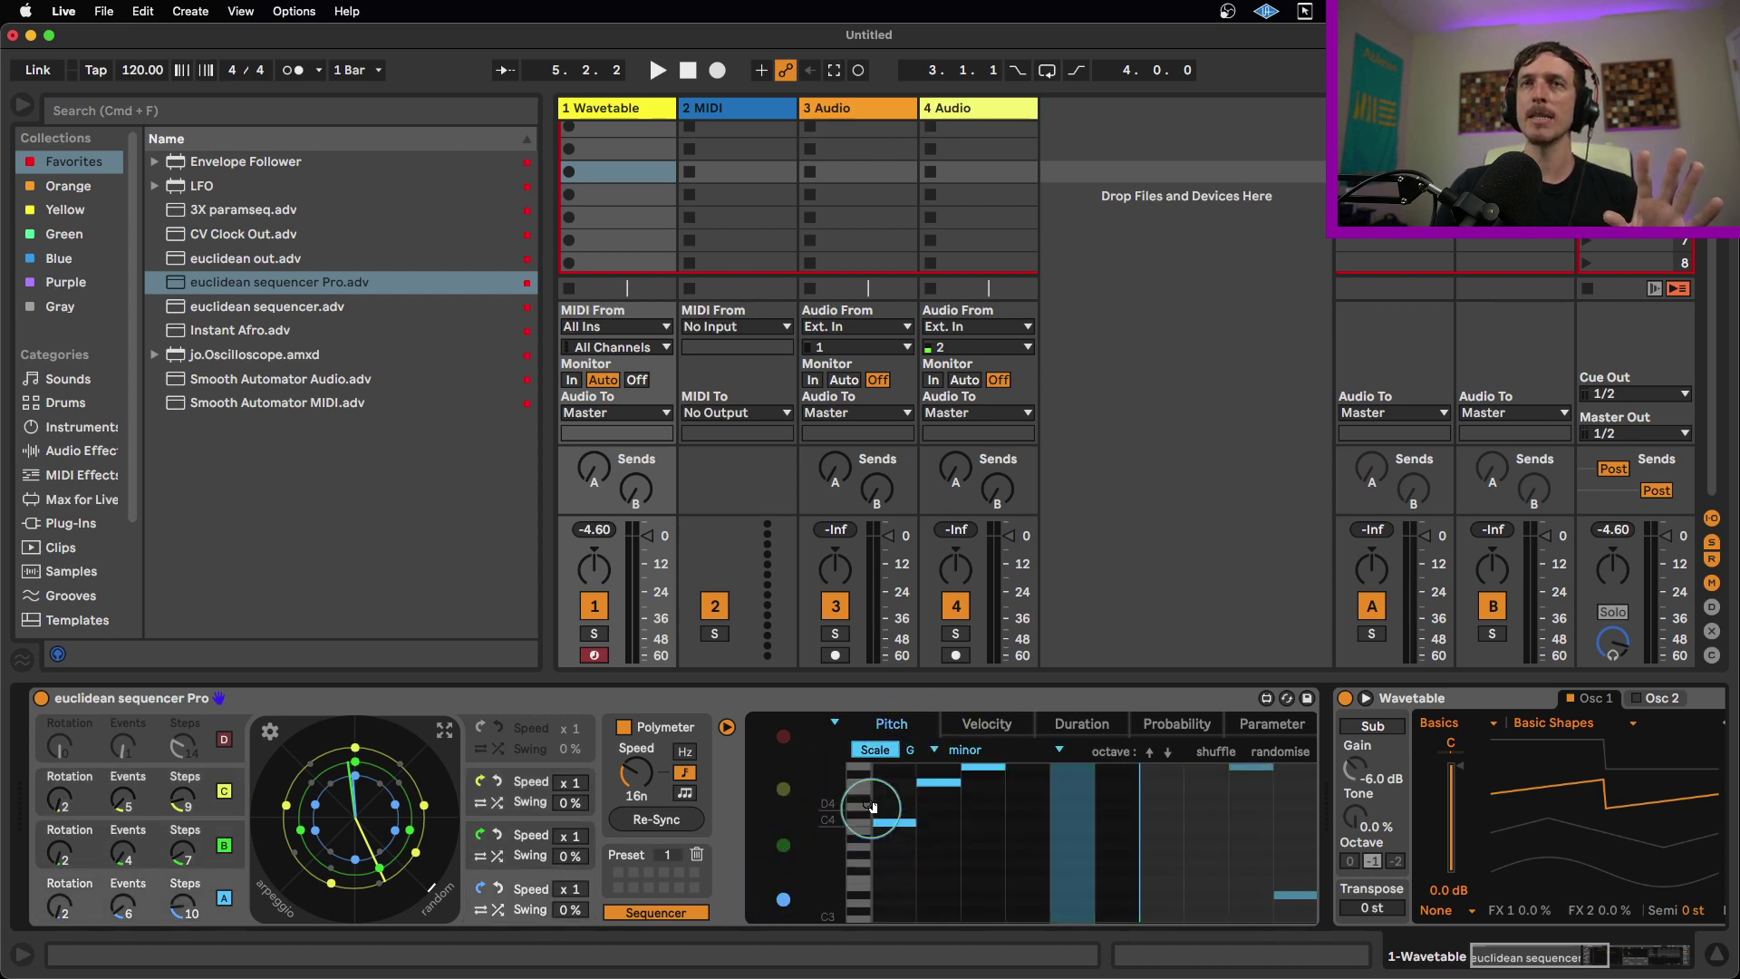
scroll(859, 818, up, 3)
scroll(858, 818, up, 2)
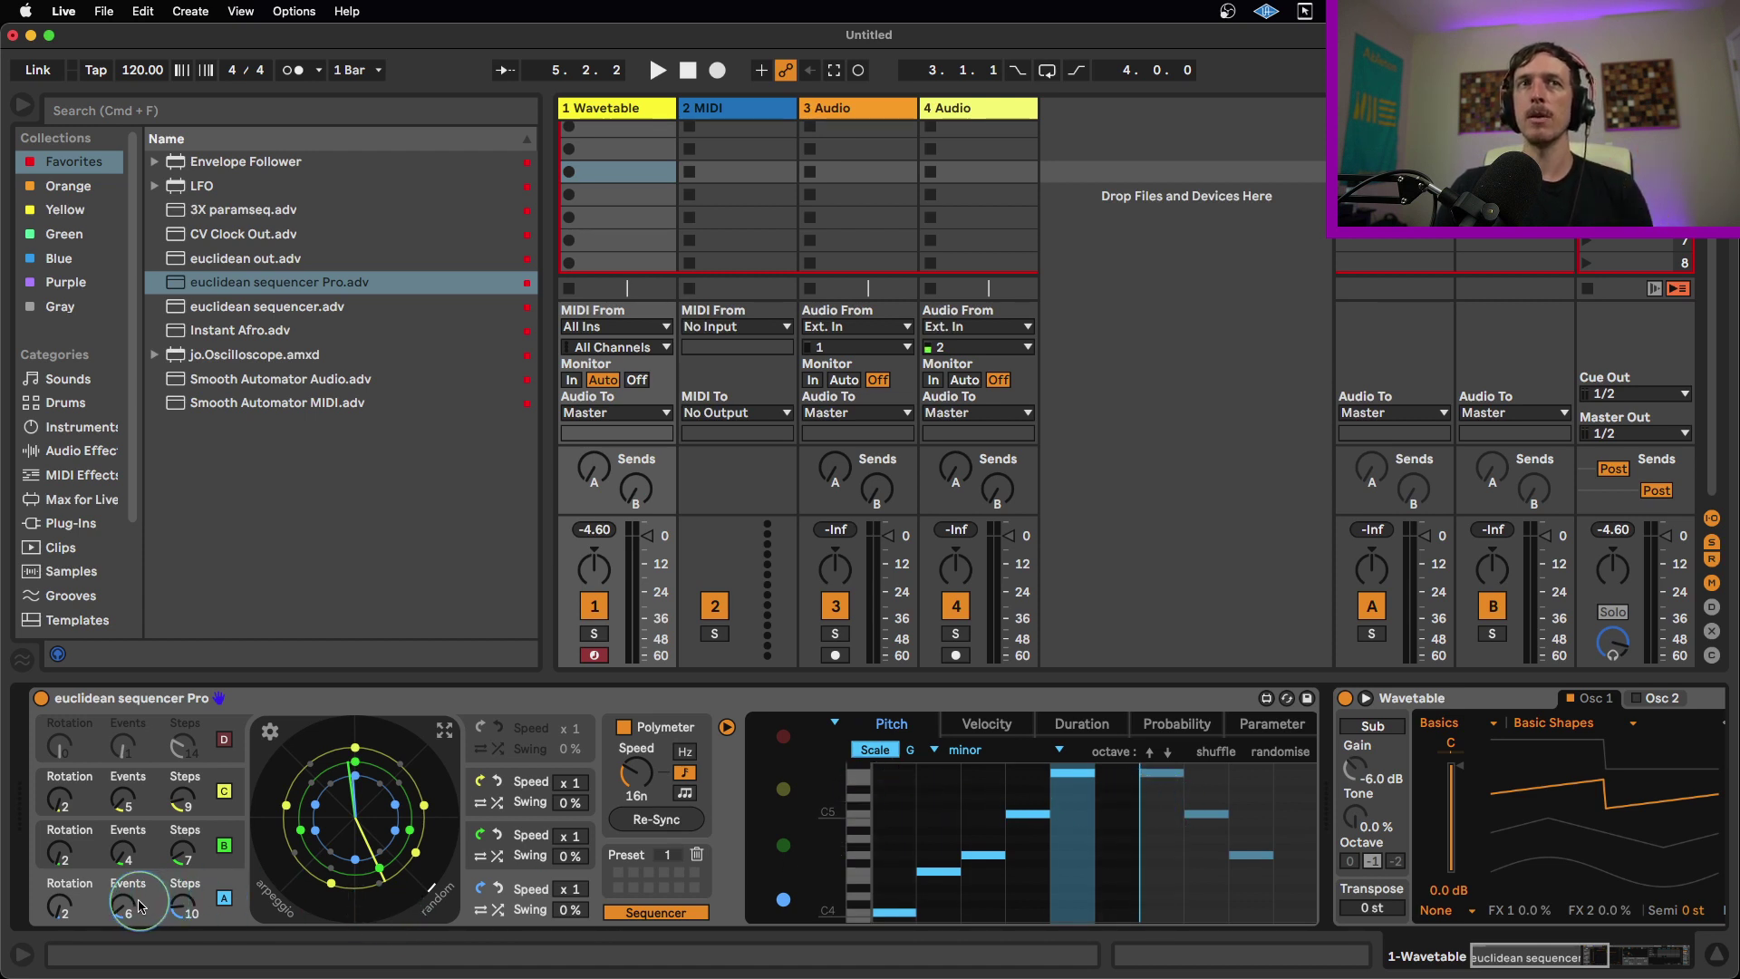
scroll(138, 904, down, 3)
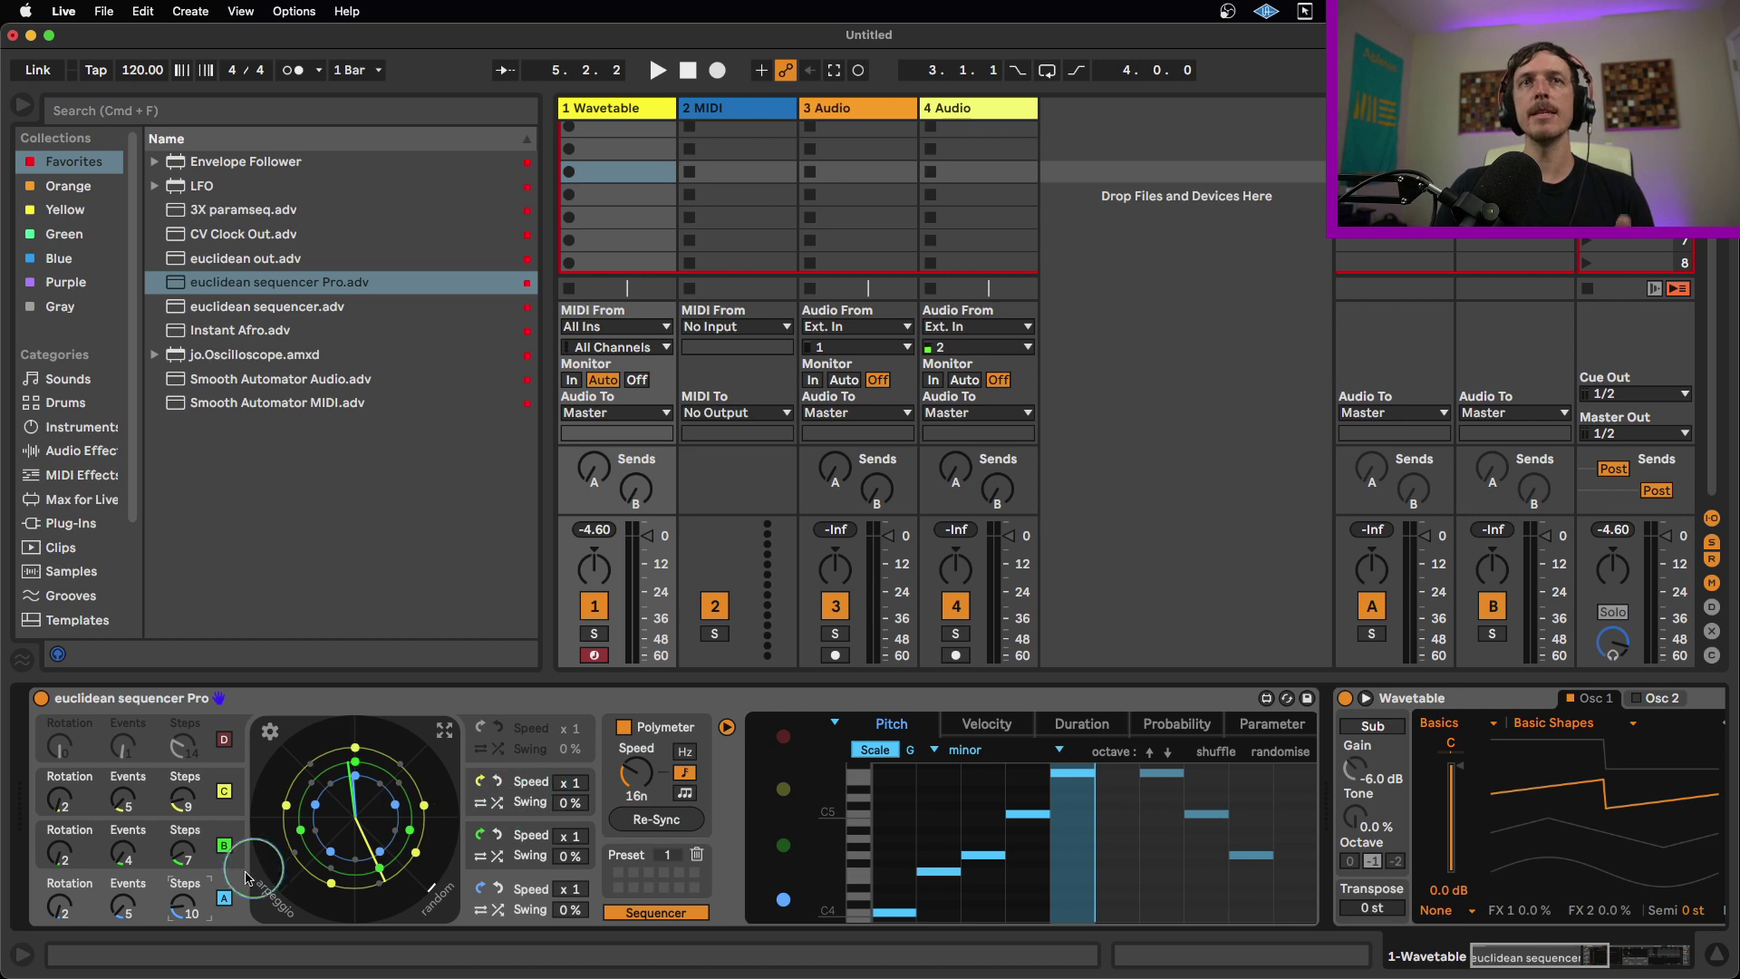
key(space)
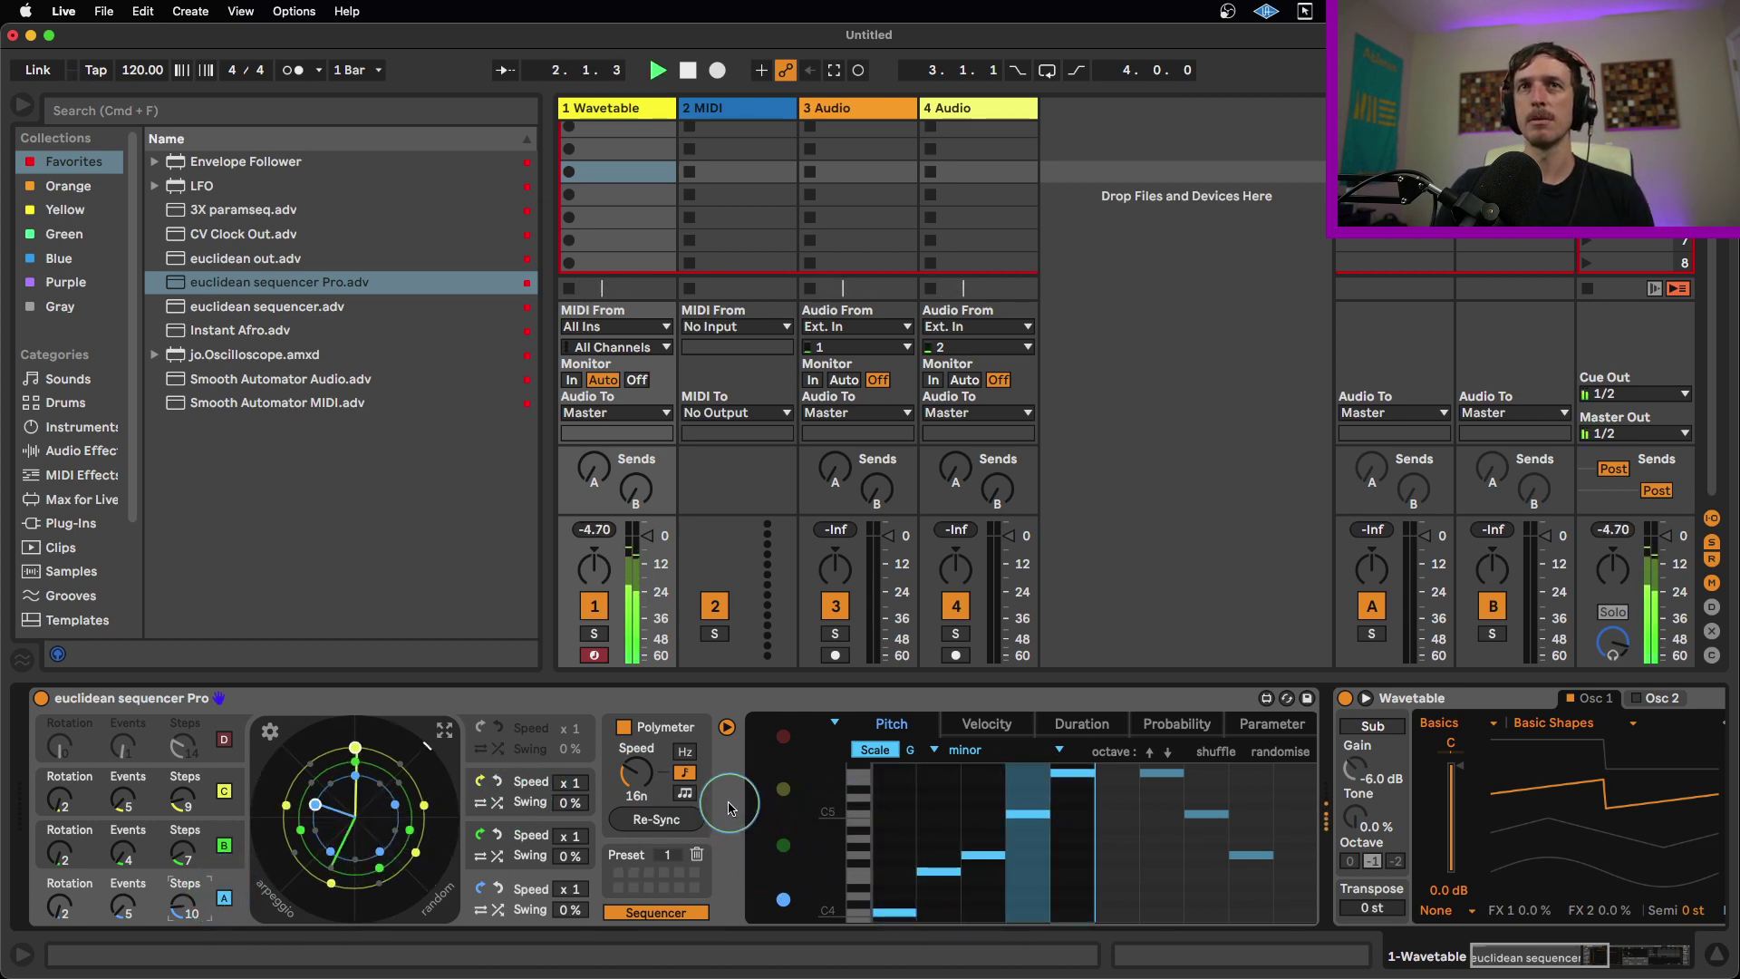
Step: Transpose the sequencer's pitch steps down several octaves, below the C4 row
click(1168, 753)
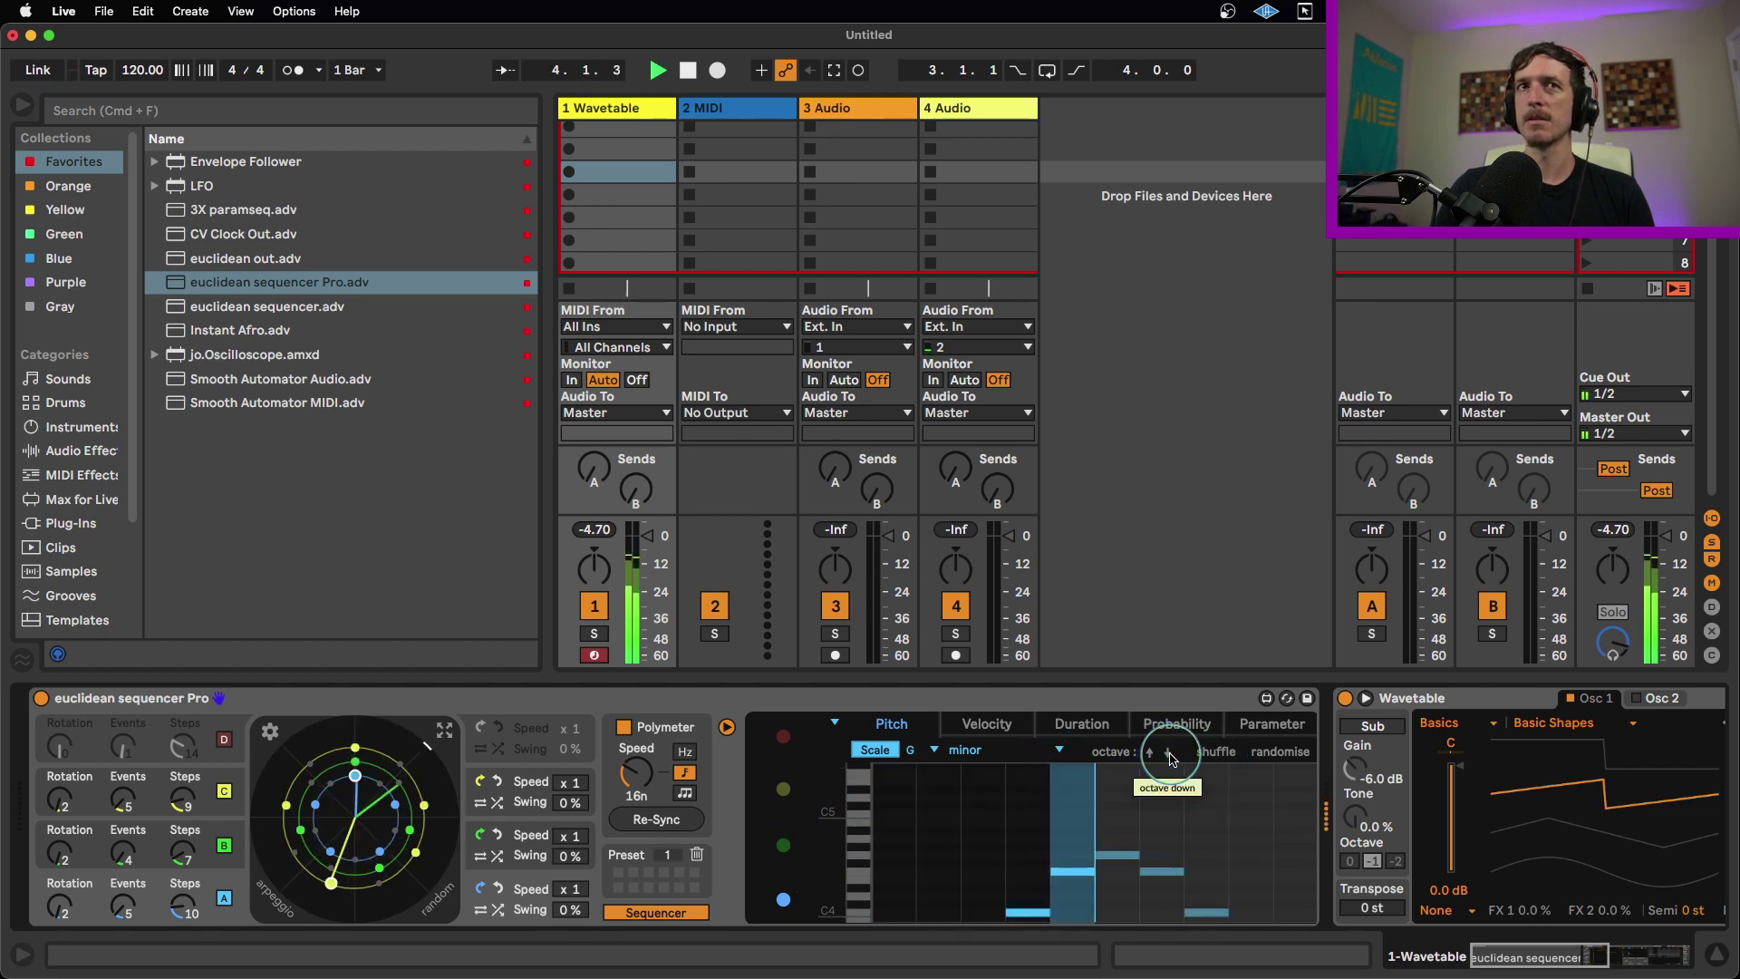
click(1168, 753)
click(510, 787)
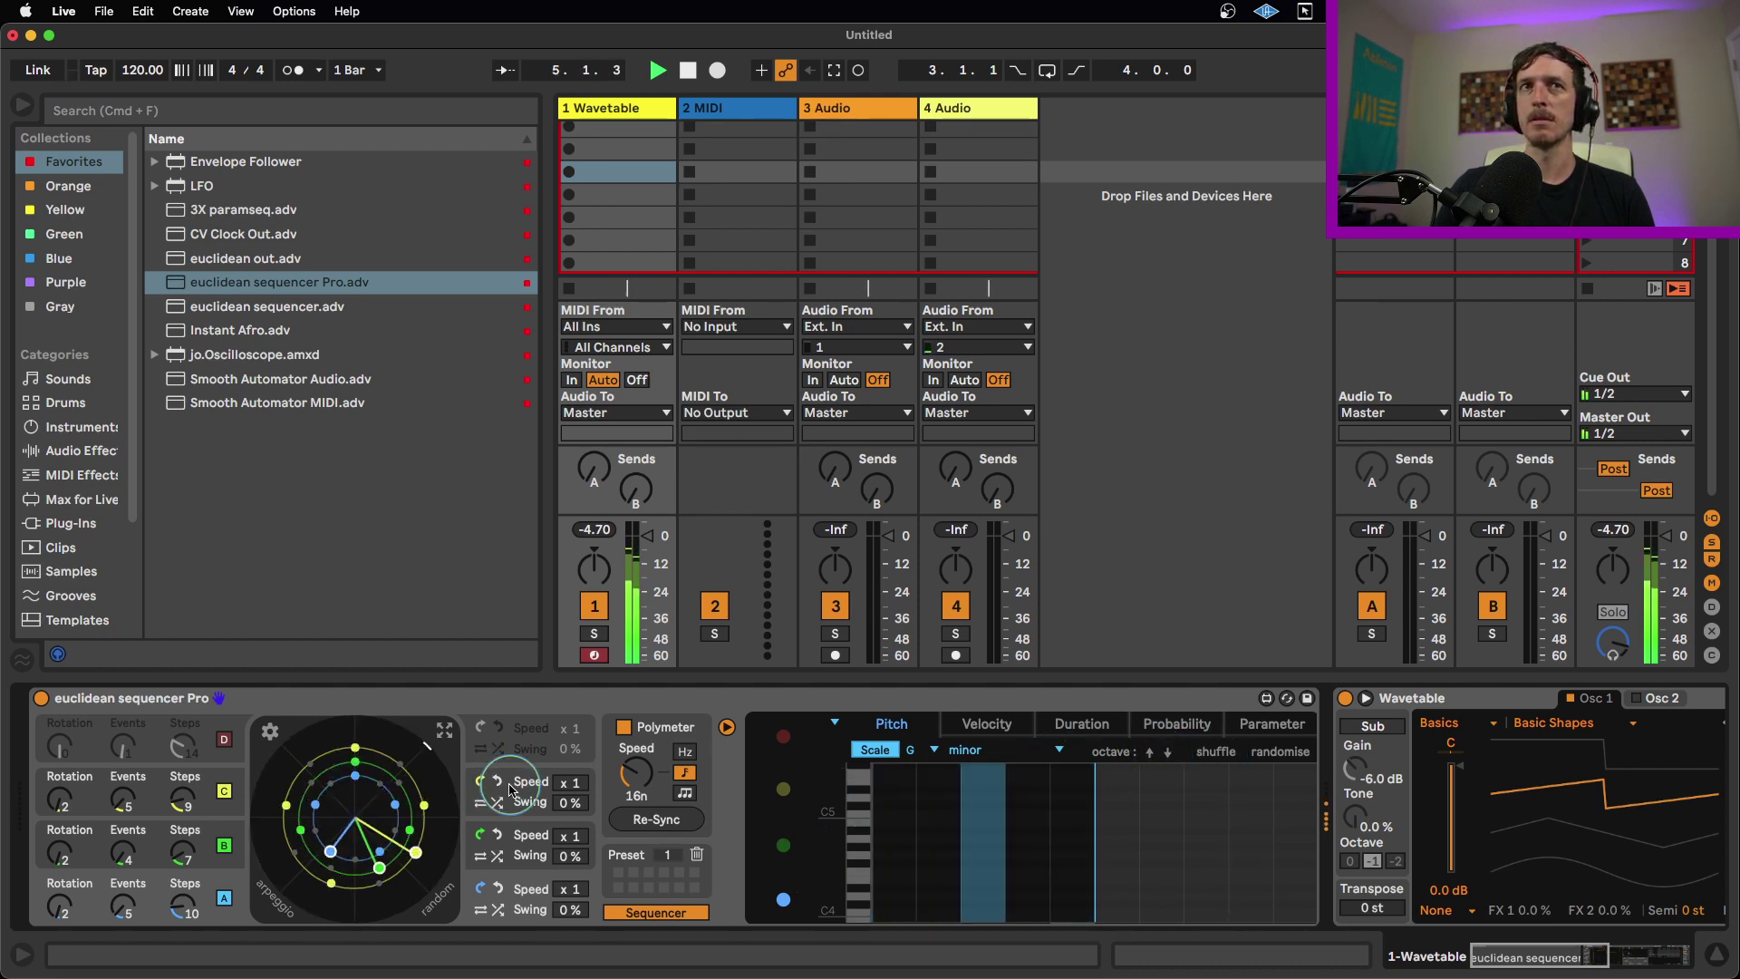
click(420, 796)
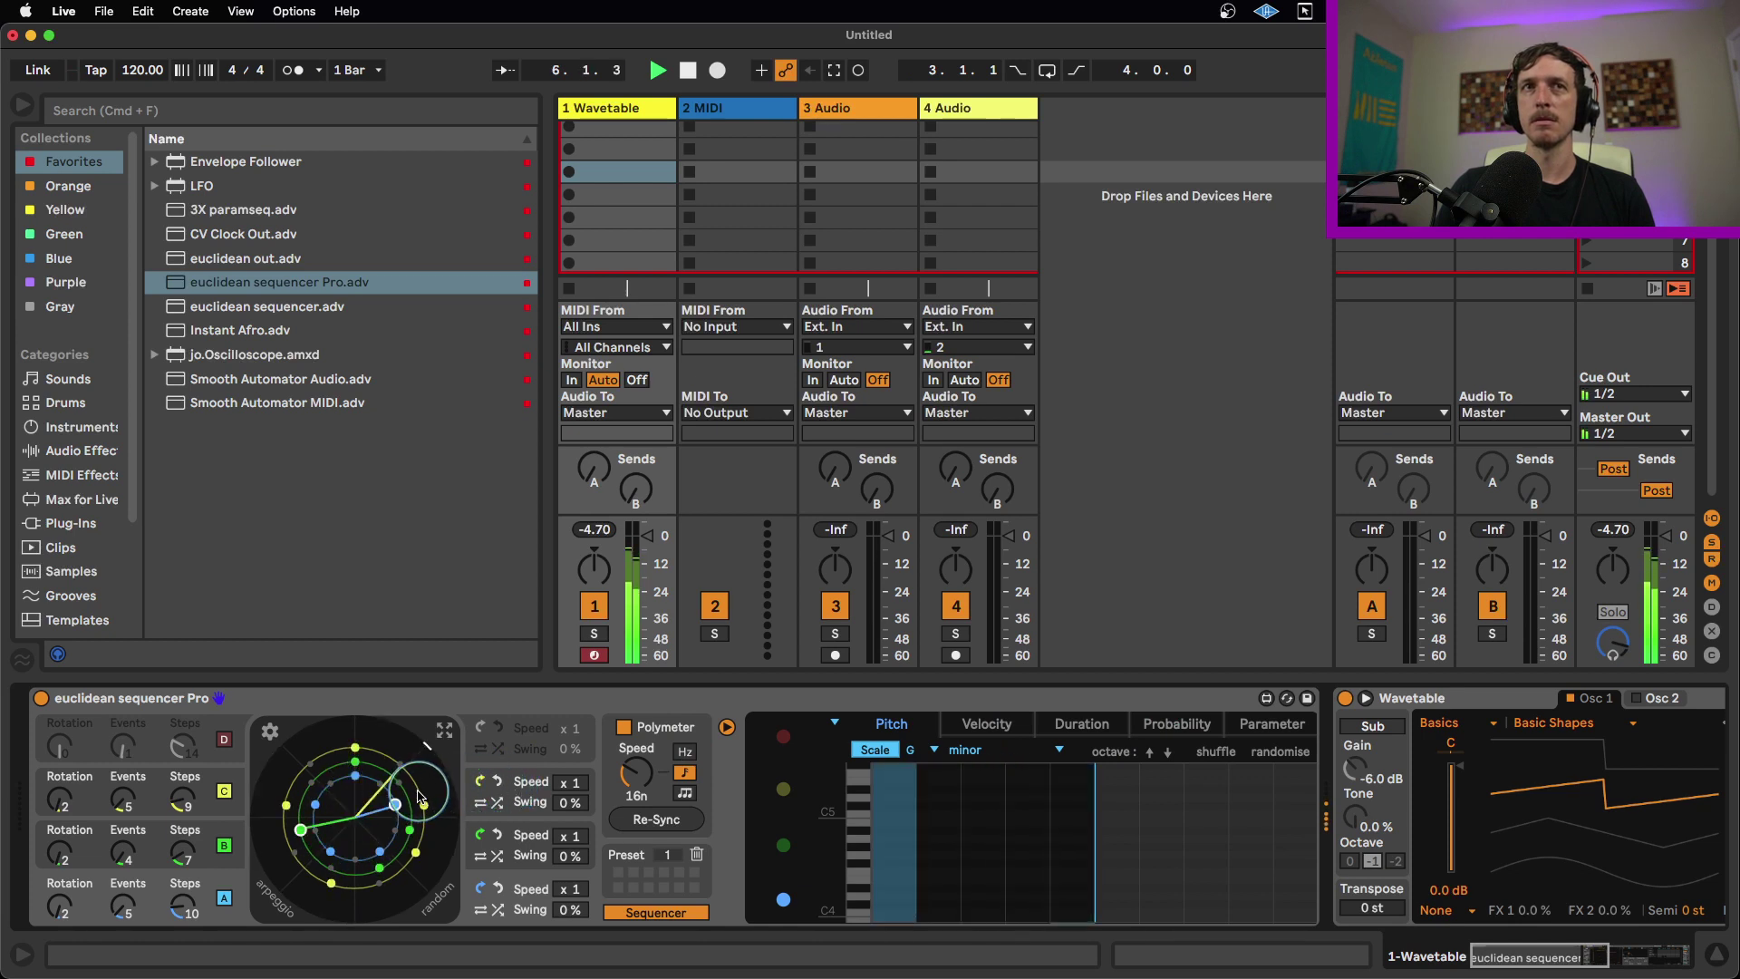
click(252, 872)
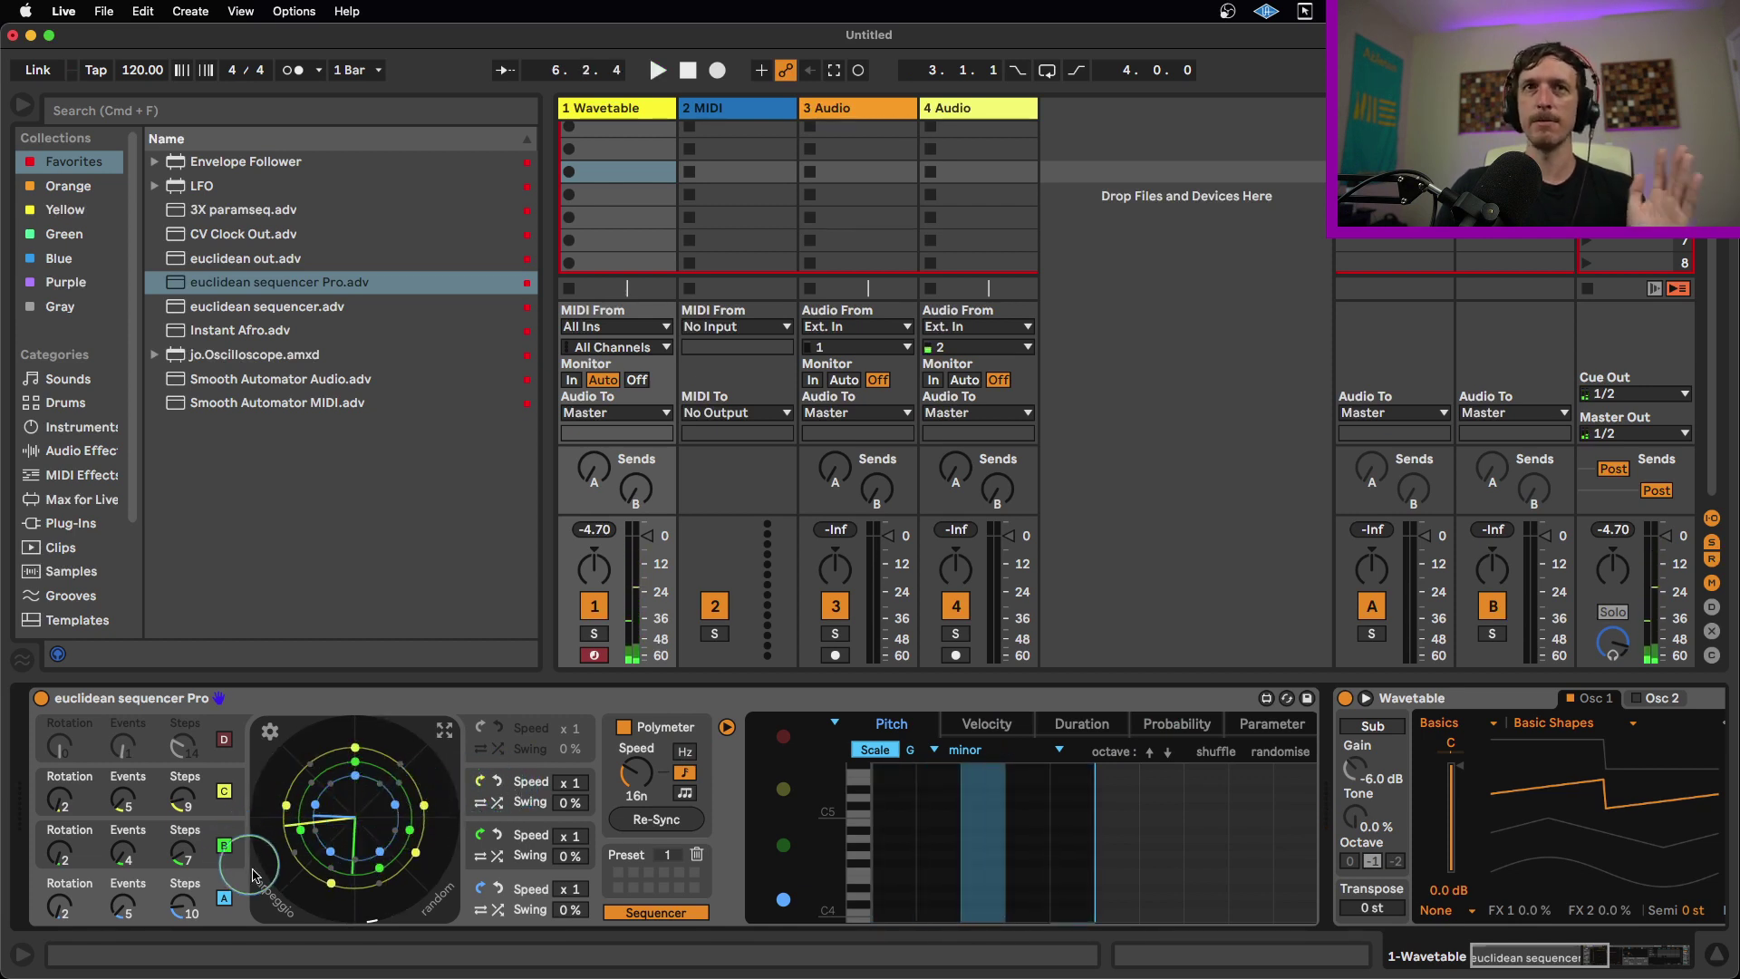
click(252, 879)
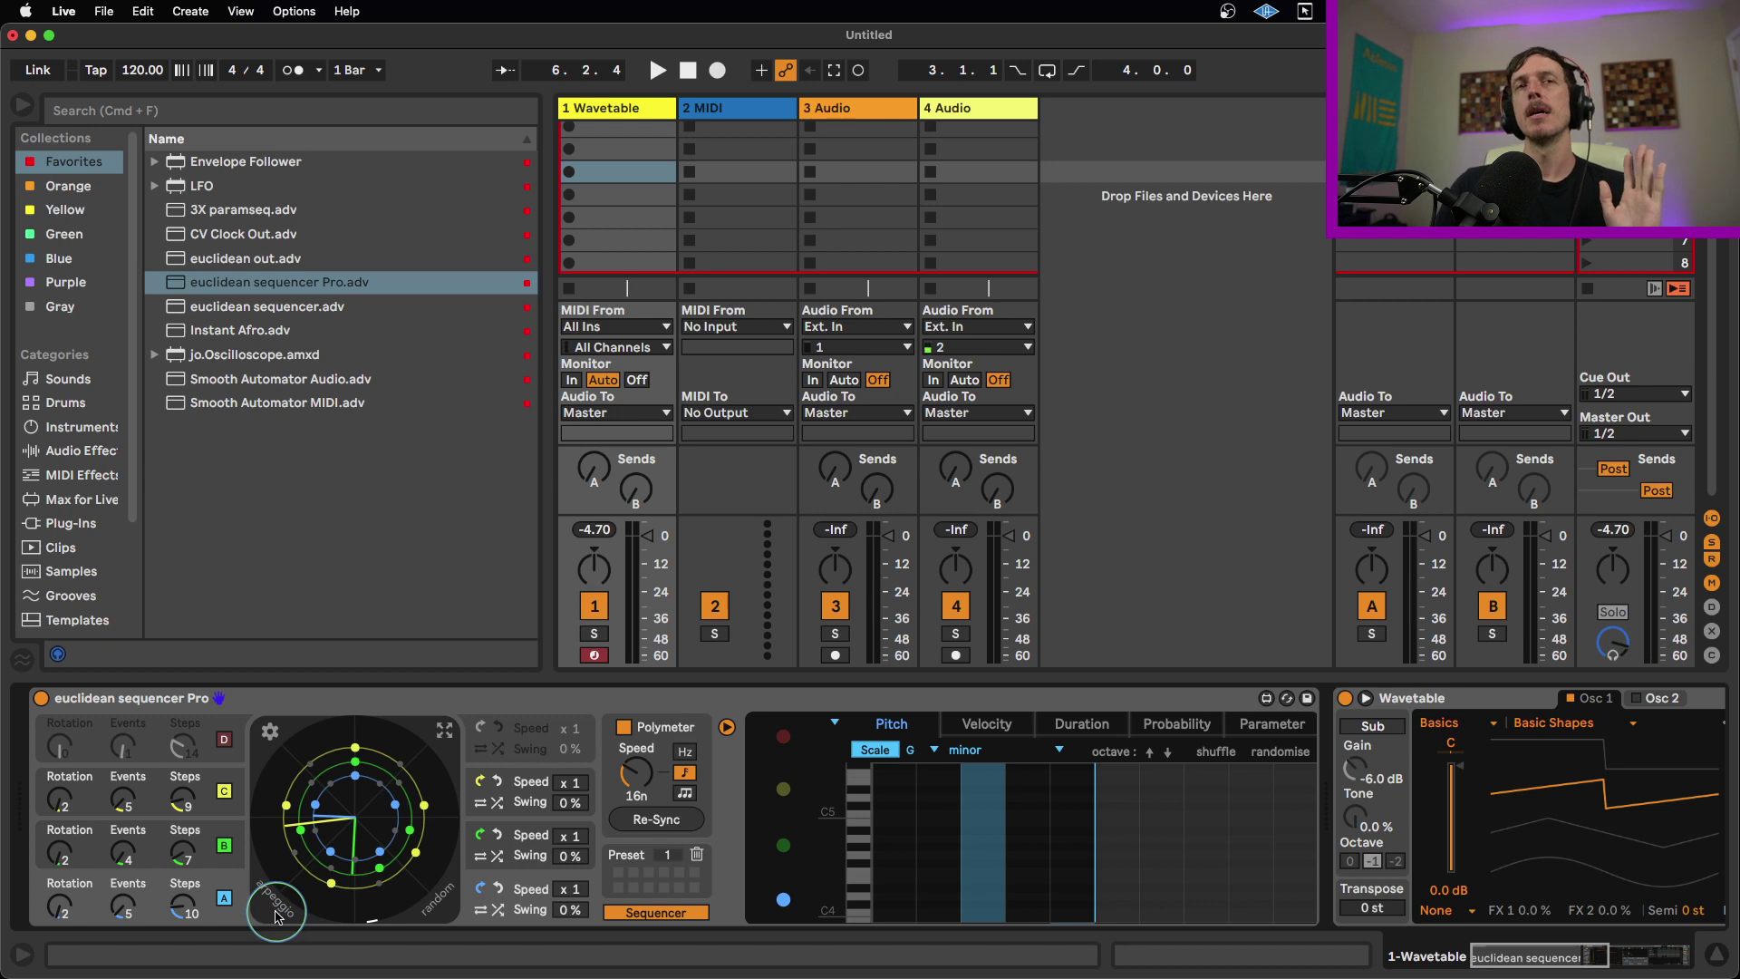
Step: Mute lanes B and C, check the Randomise window, then open the Arpeggiator window
click(226, 845)
click(227, 791)
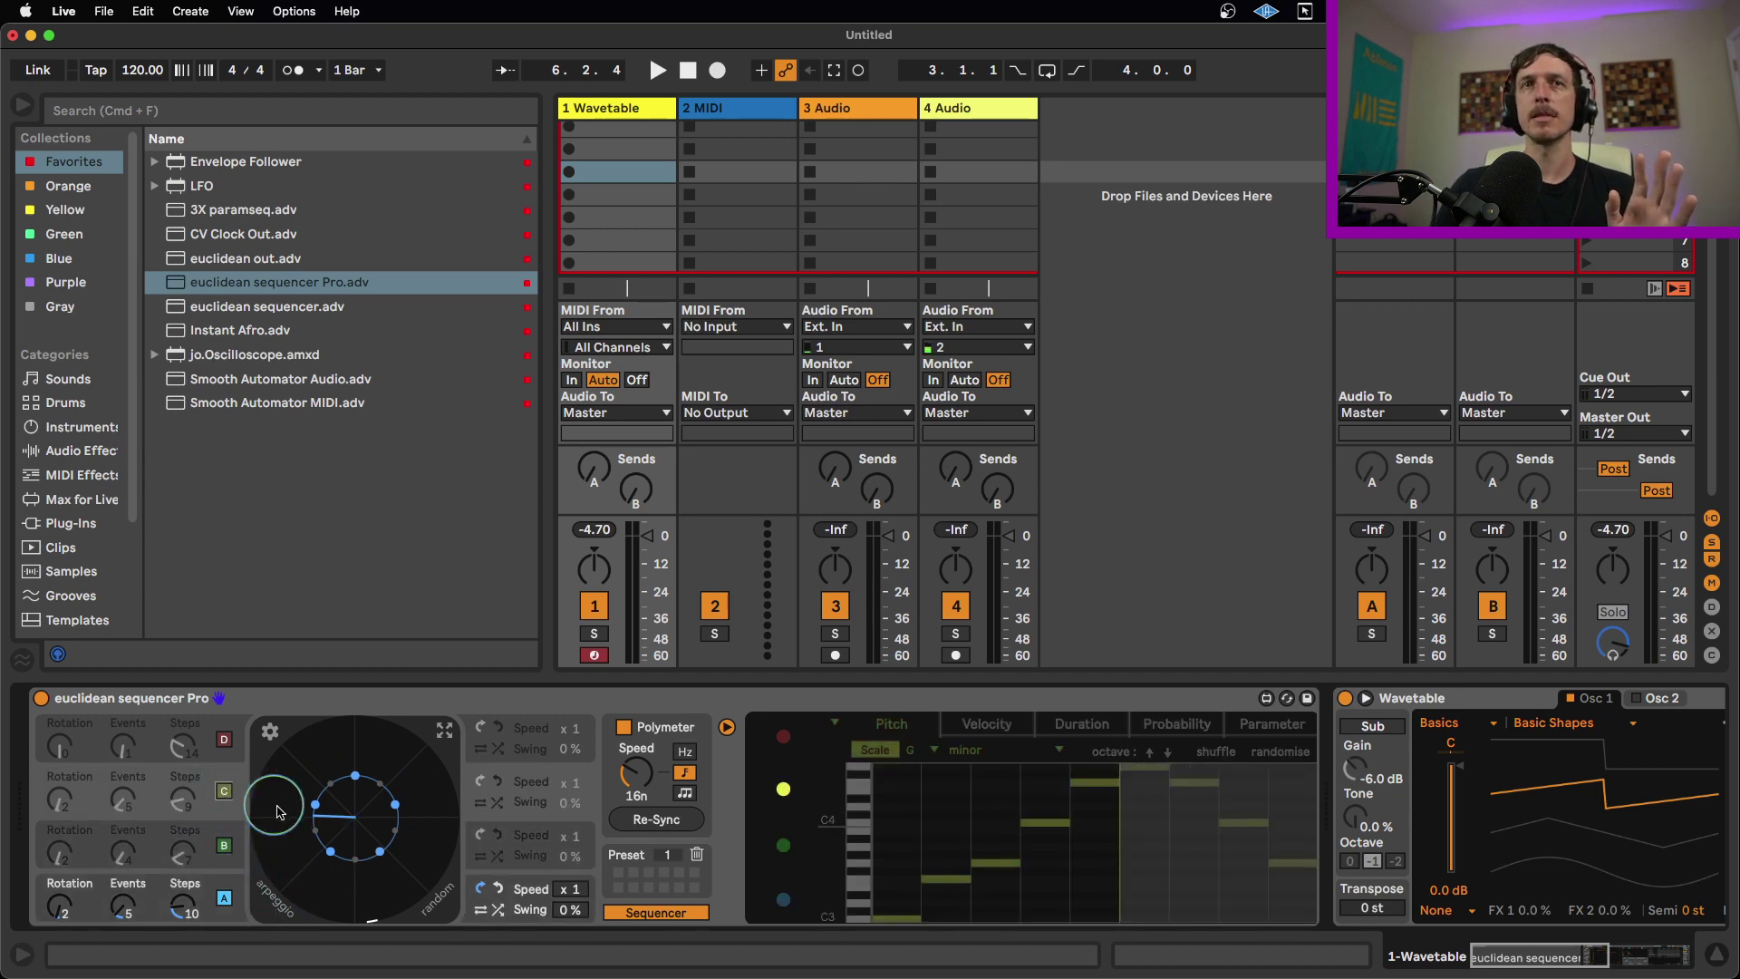
click(433, 909)
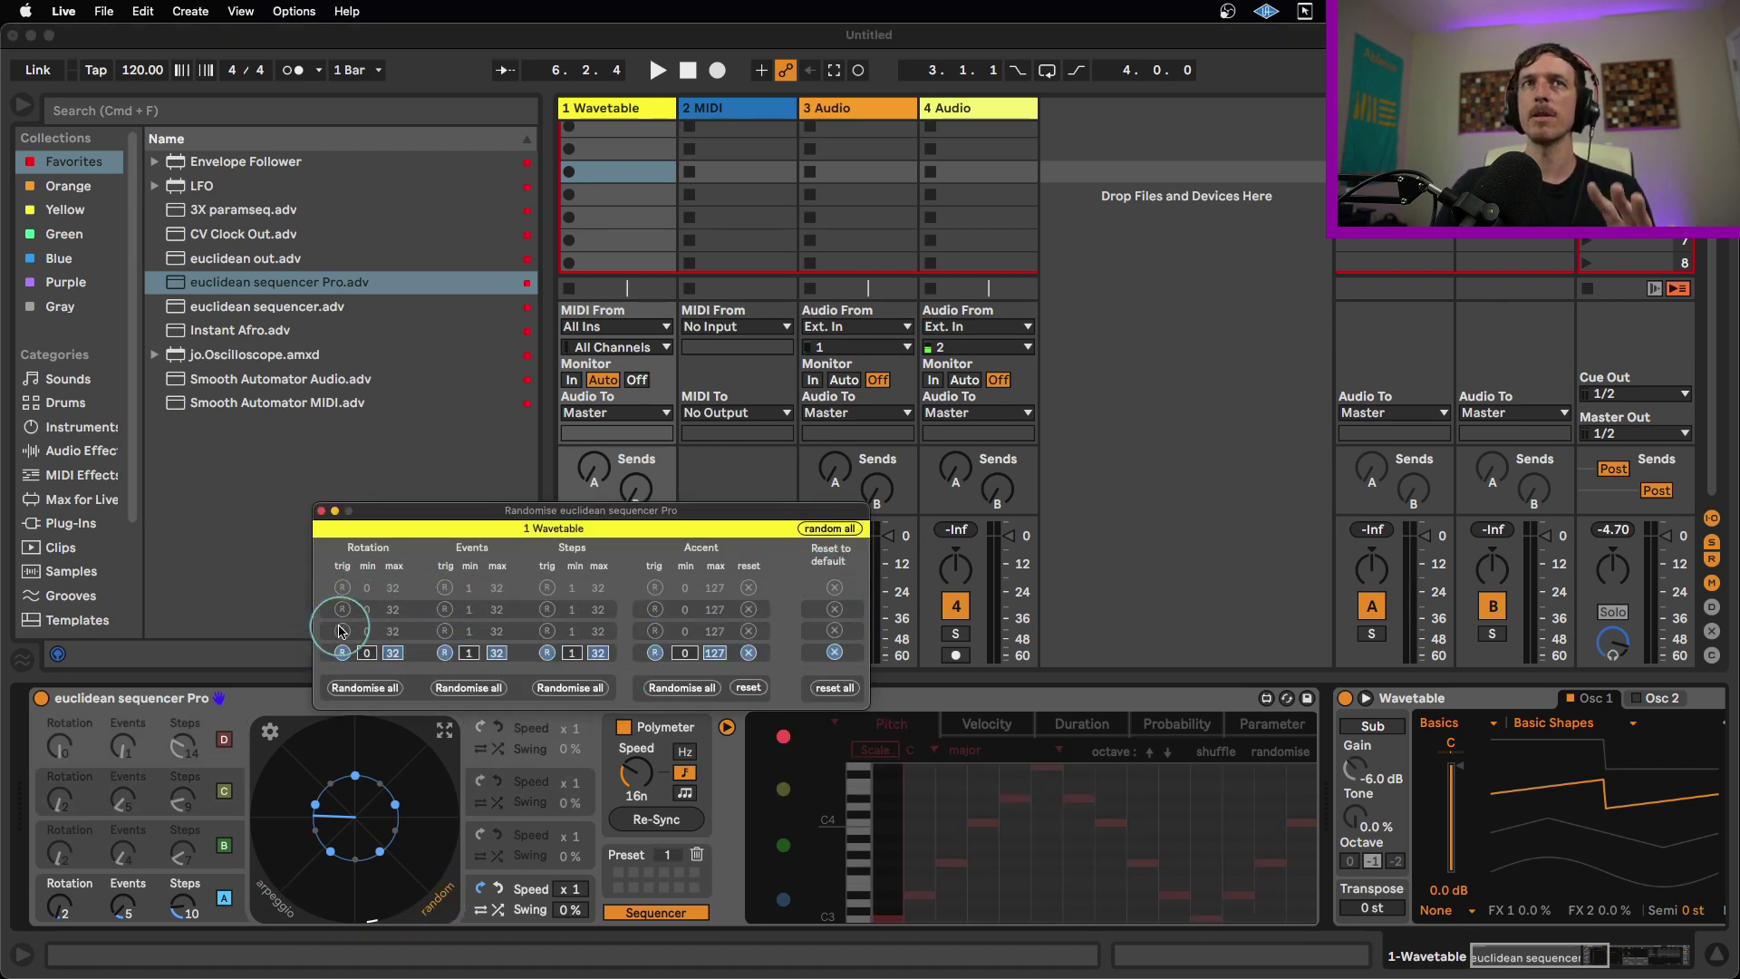
click(321, 510)
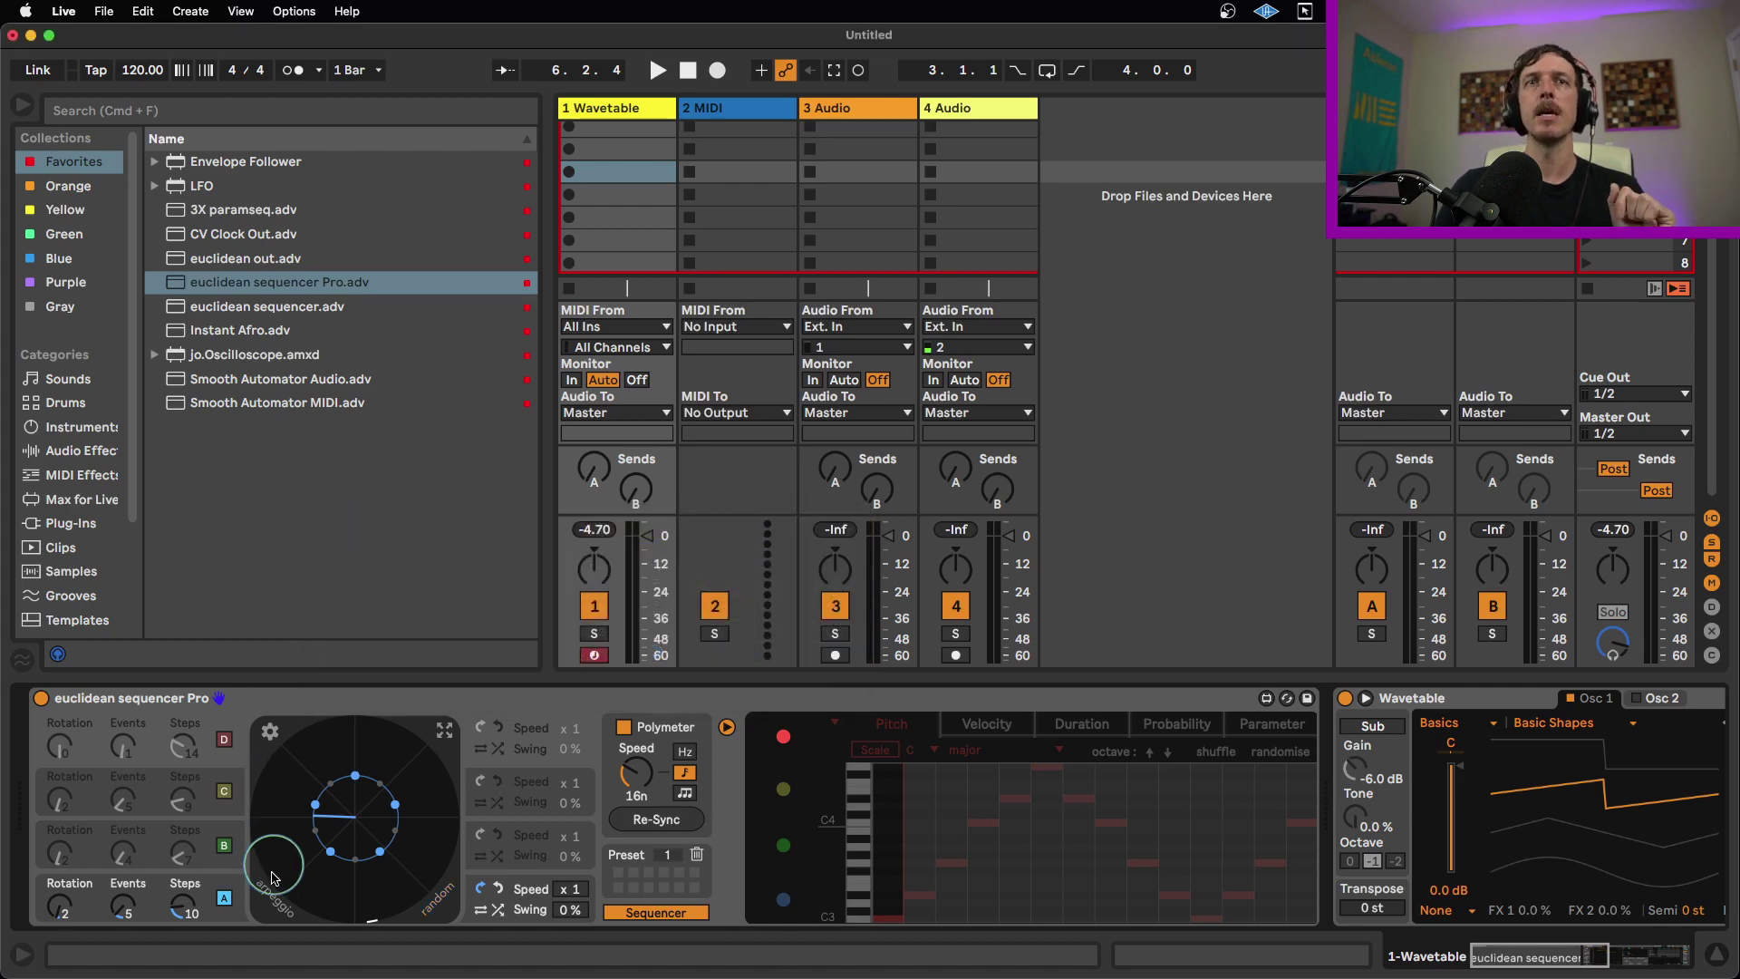
click(275, 897)
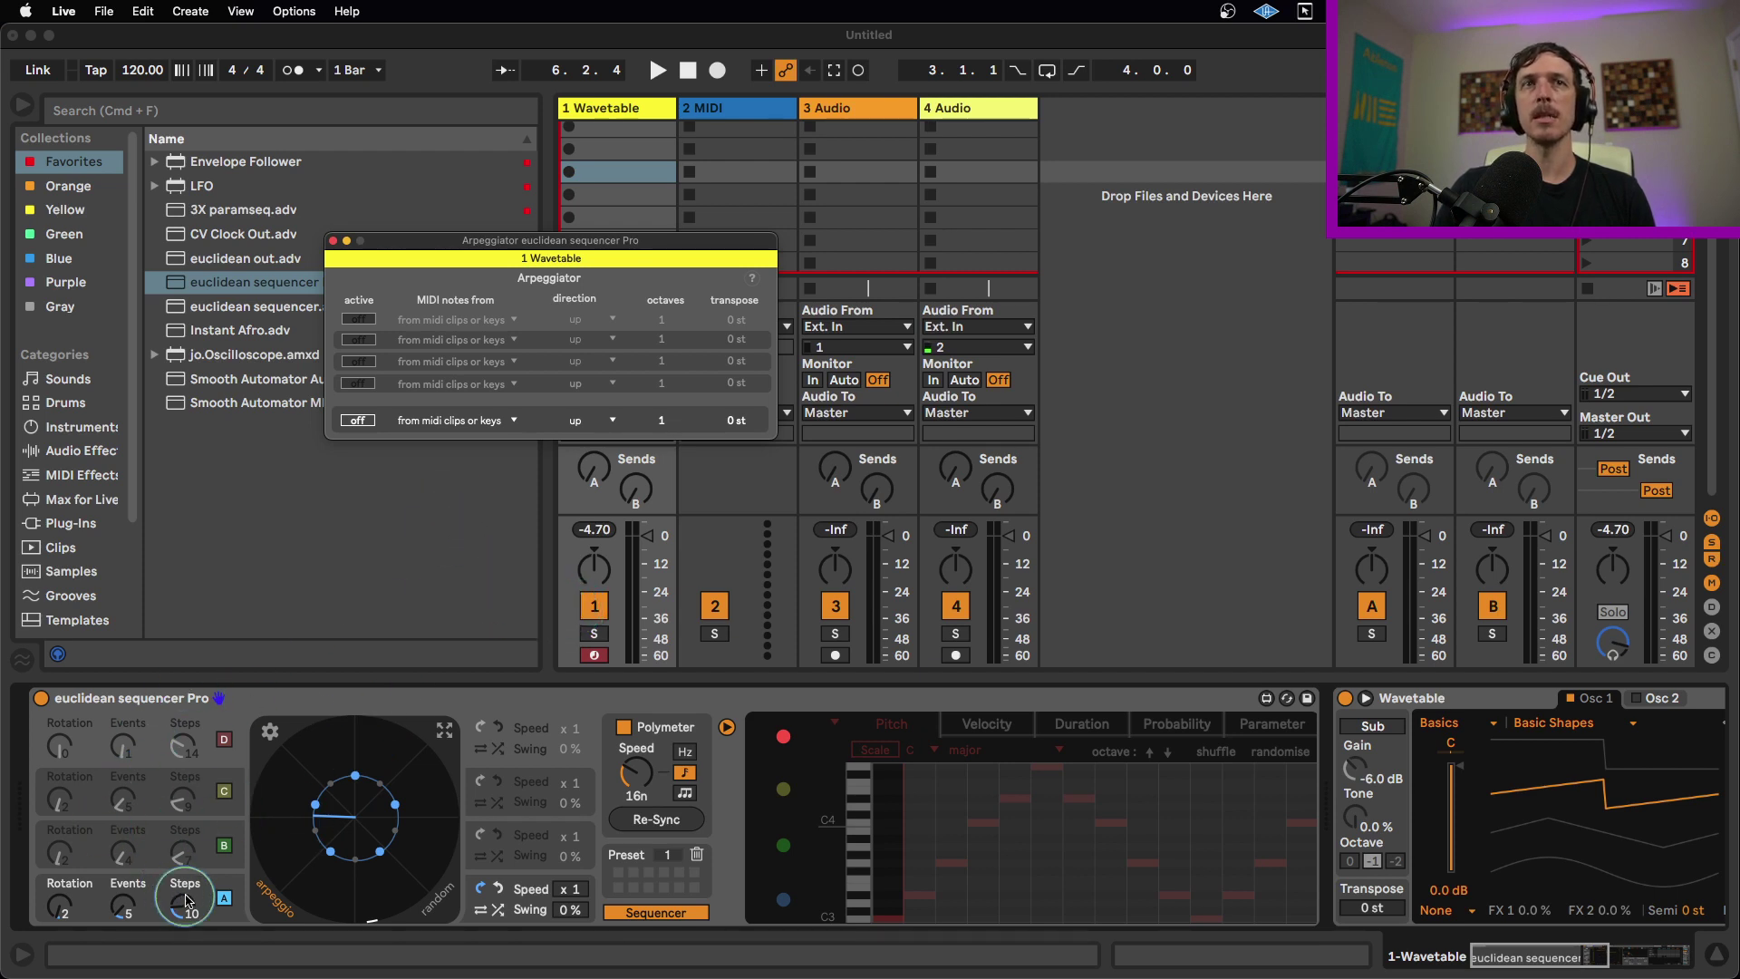
Step: Start playback, enable all arpeggiator rows, and give lane A a 3-octave up-and-down arpeggio
key(space)
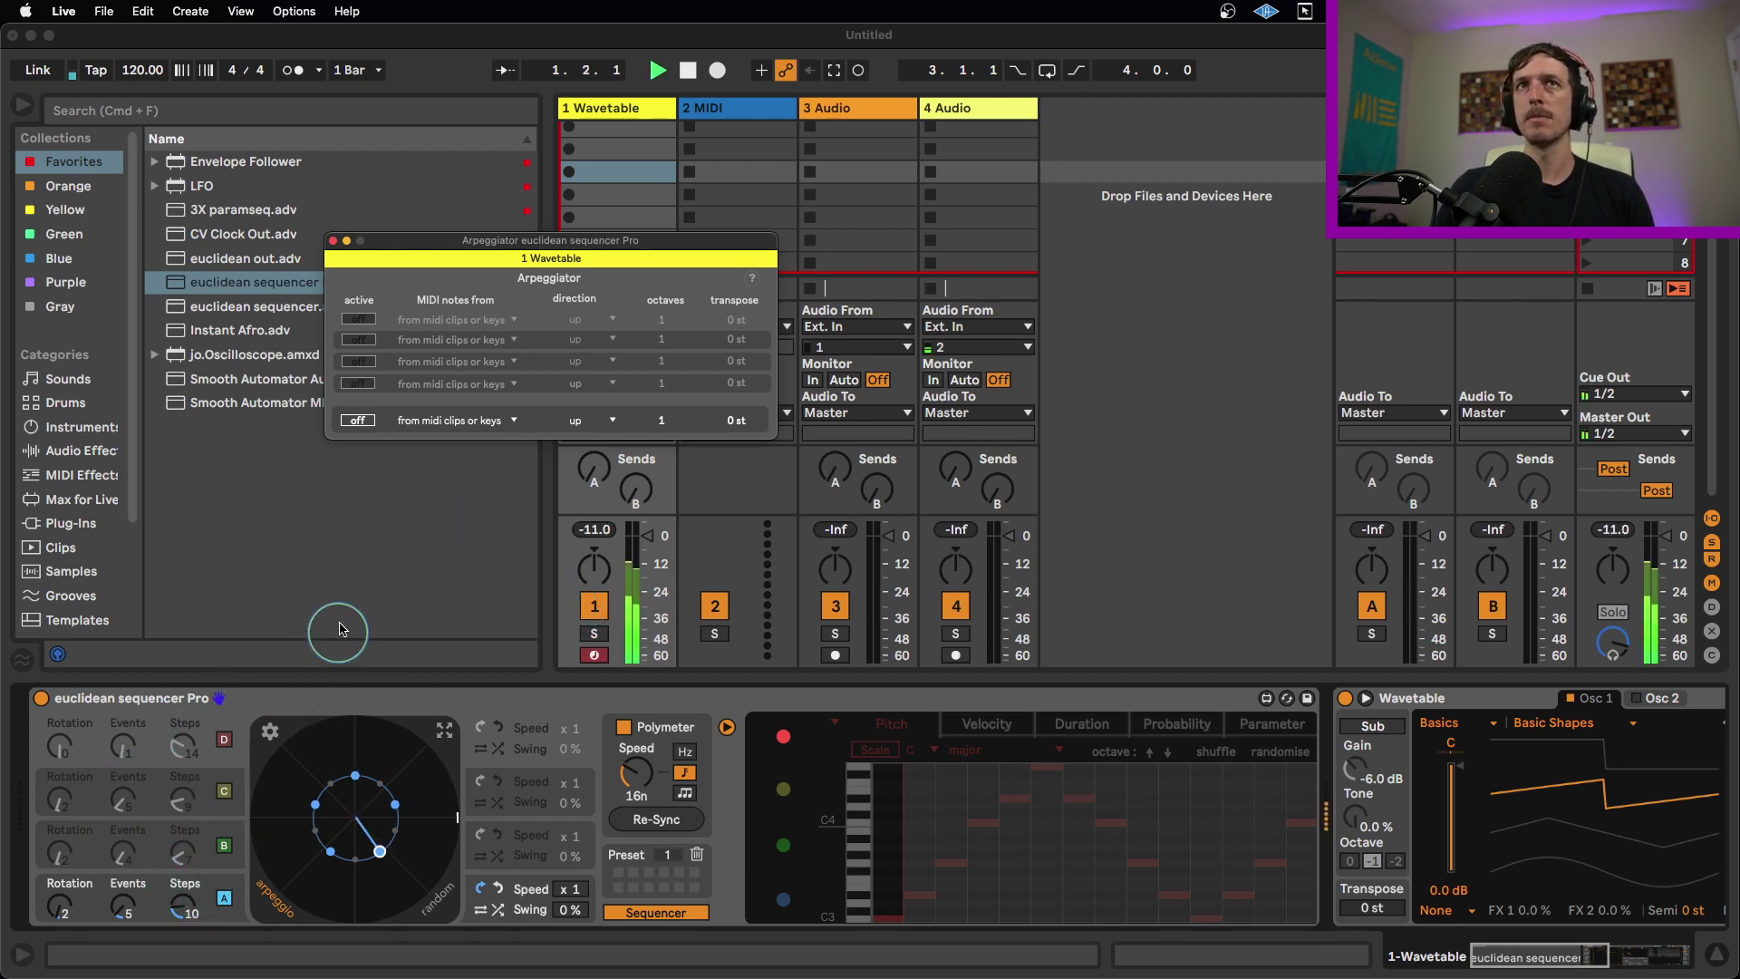
click(358, 419)
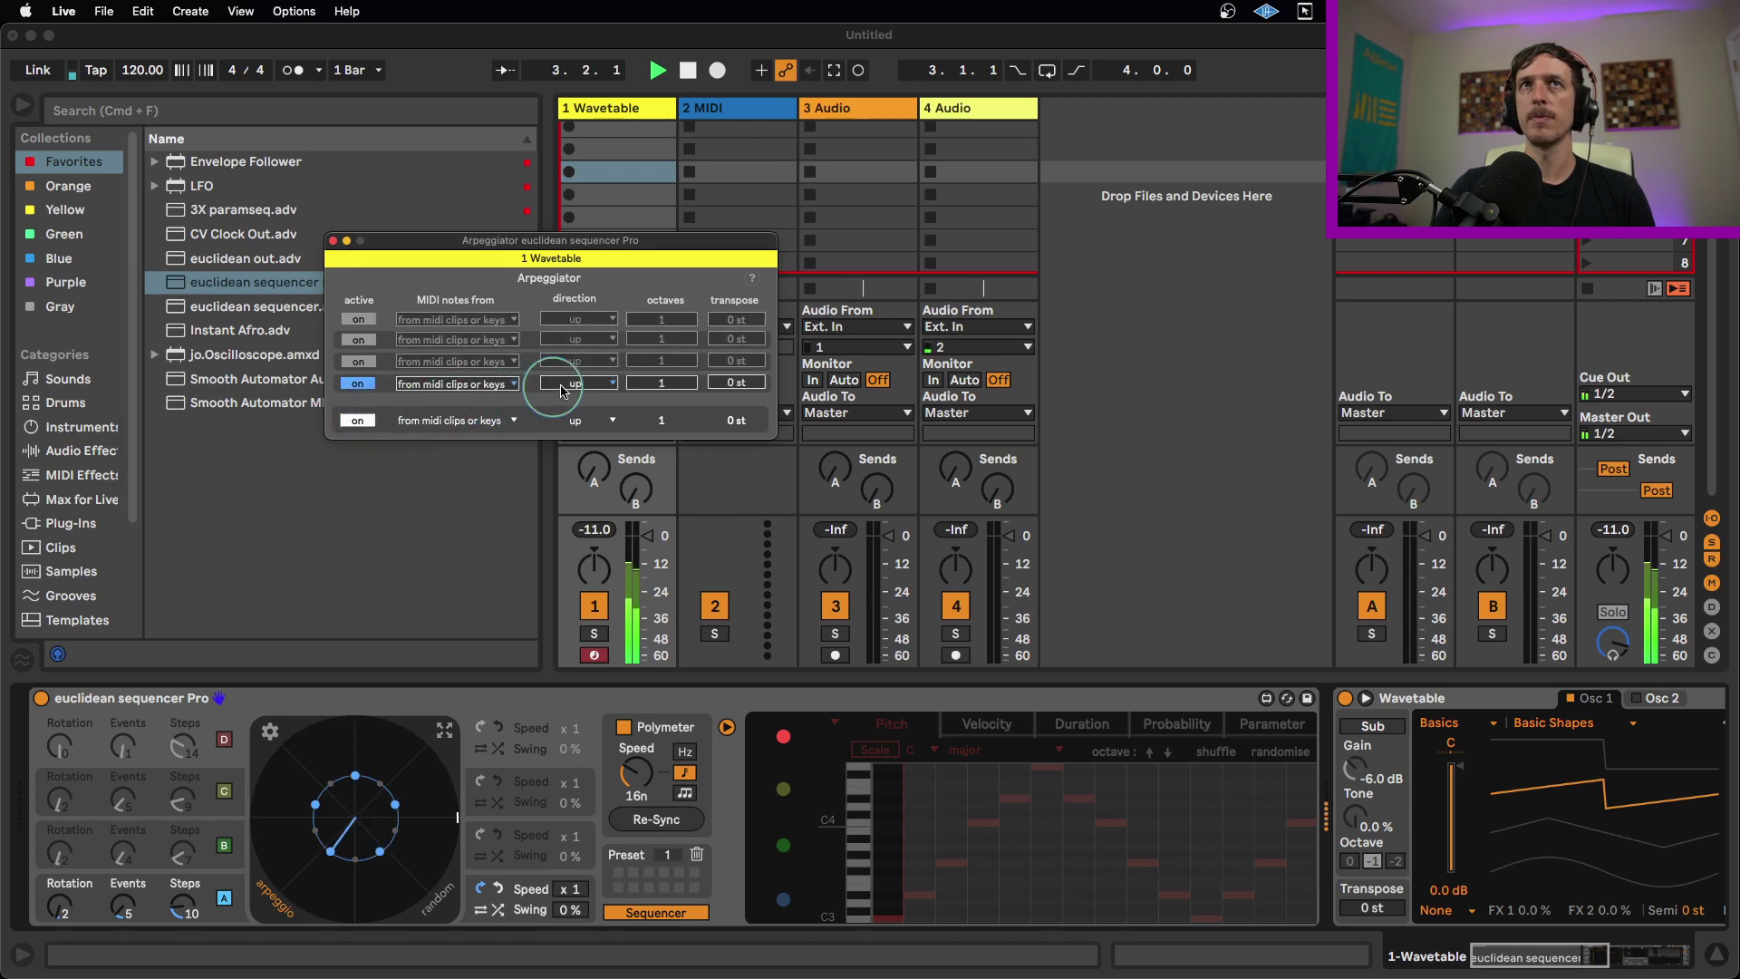
drag(660, 381, 659, 337)
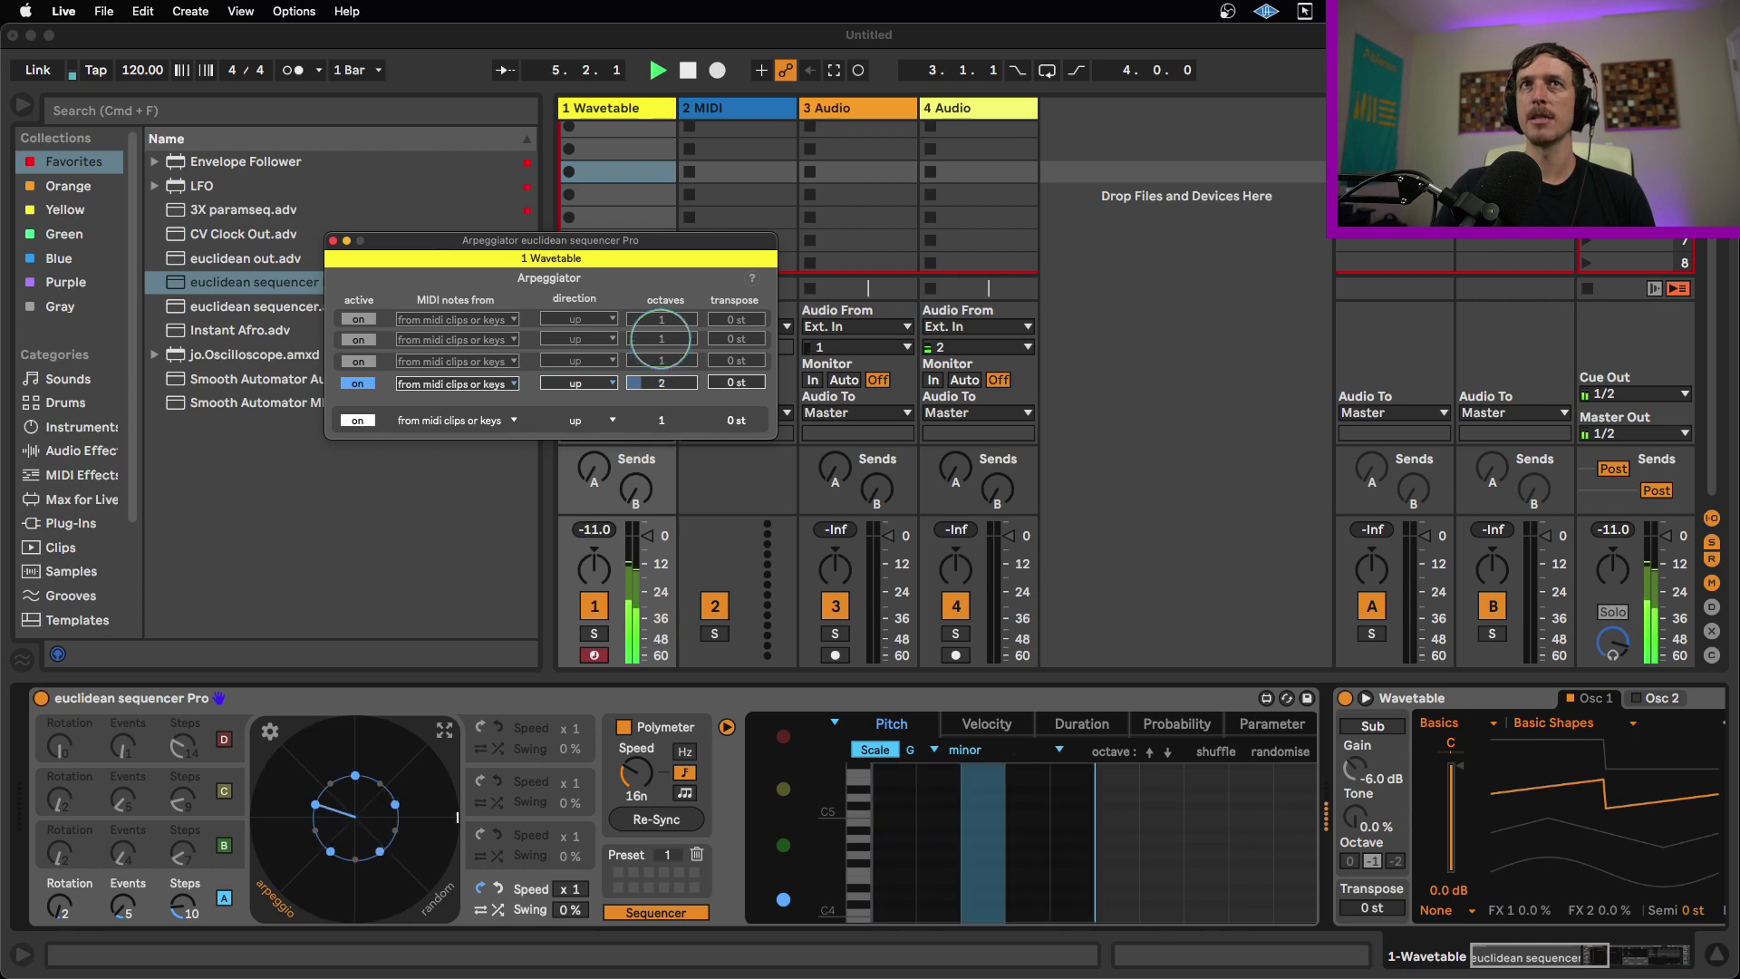
click(578, 382)
click(590, 419)
click(580, 382)
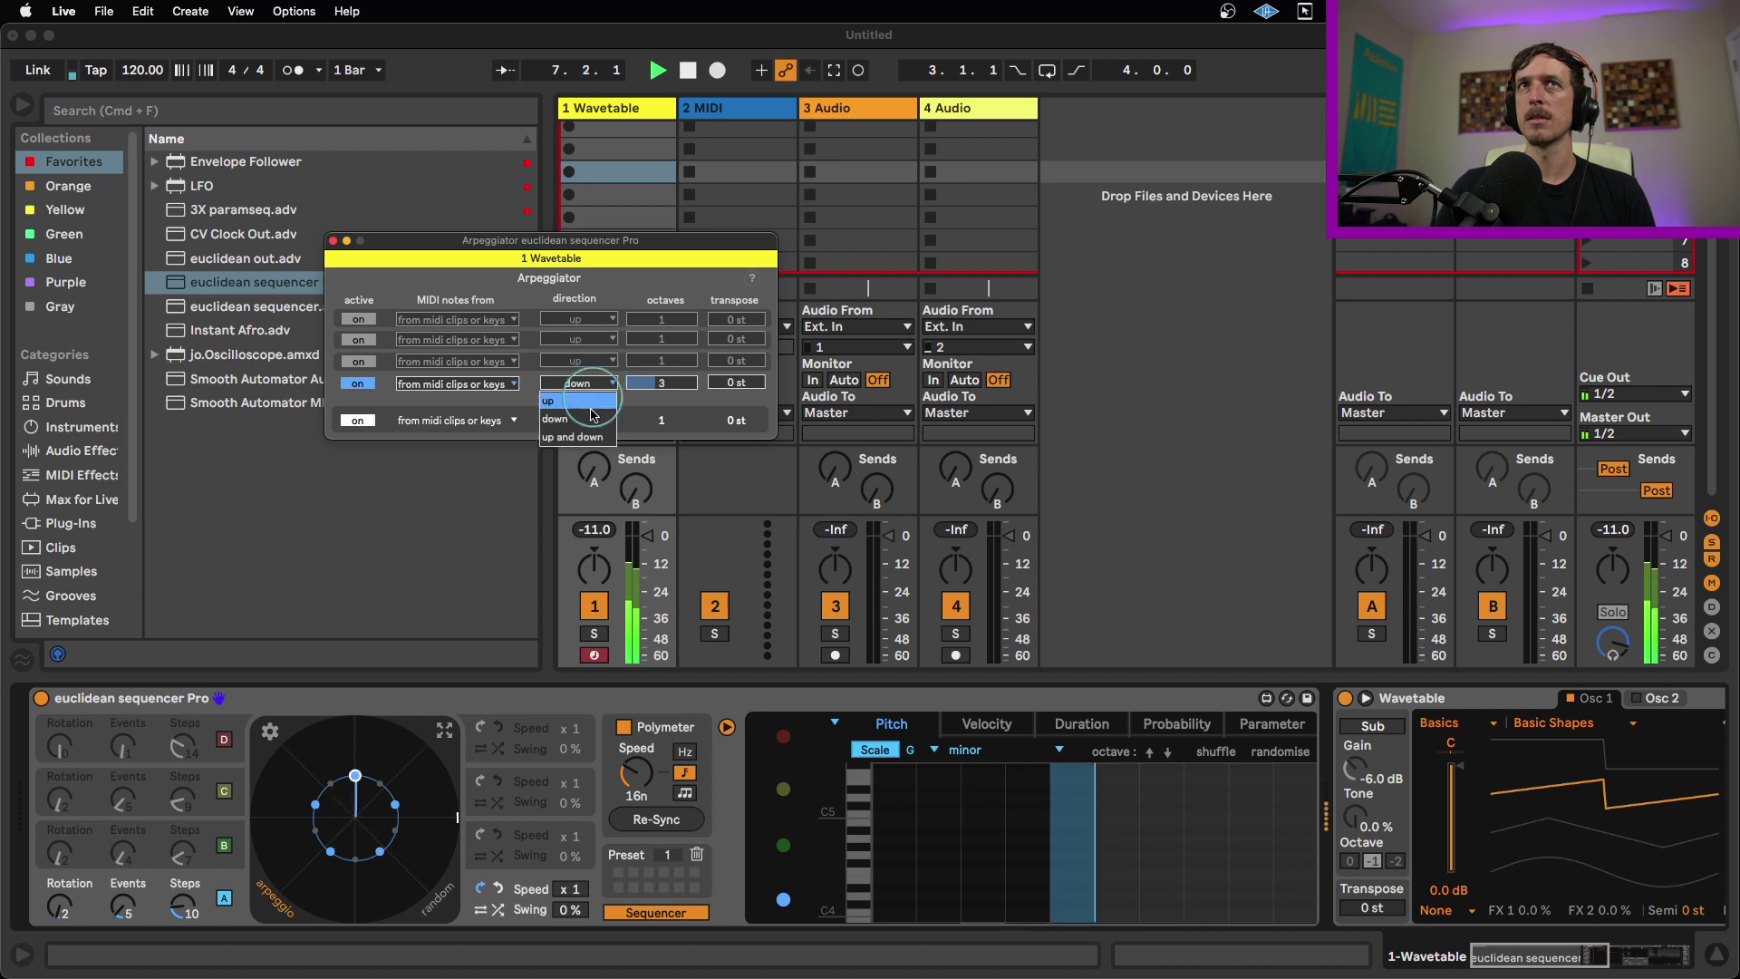
click(664, 398)
mouse_move(736, 385)
mouse_down()
mouse_move(737, 349)
mouse_move(738, 388)
mouse_up()
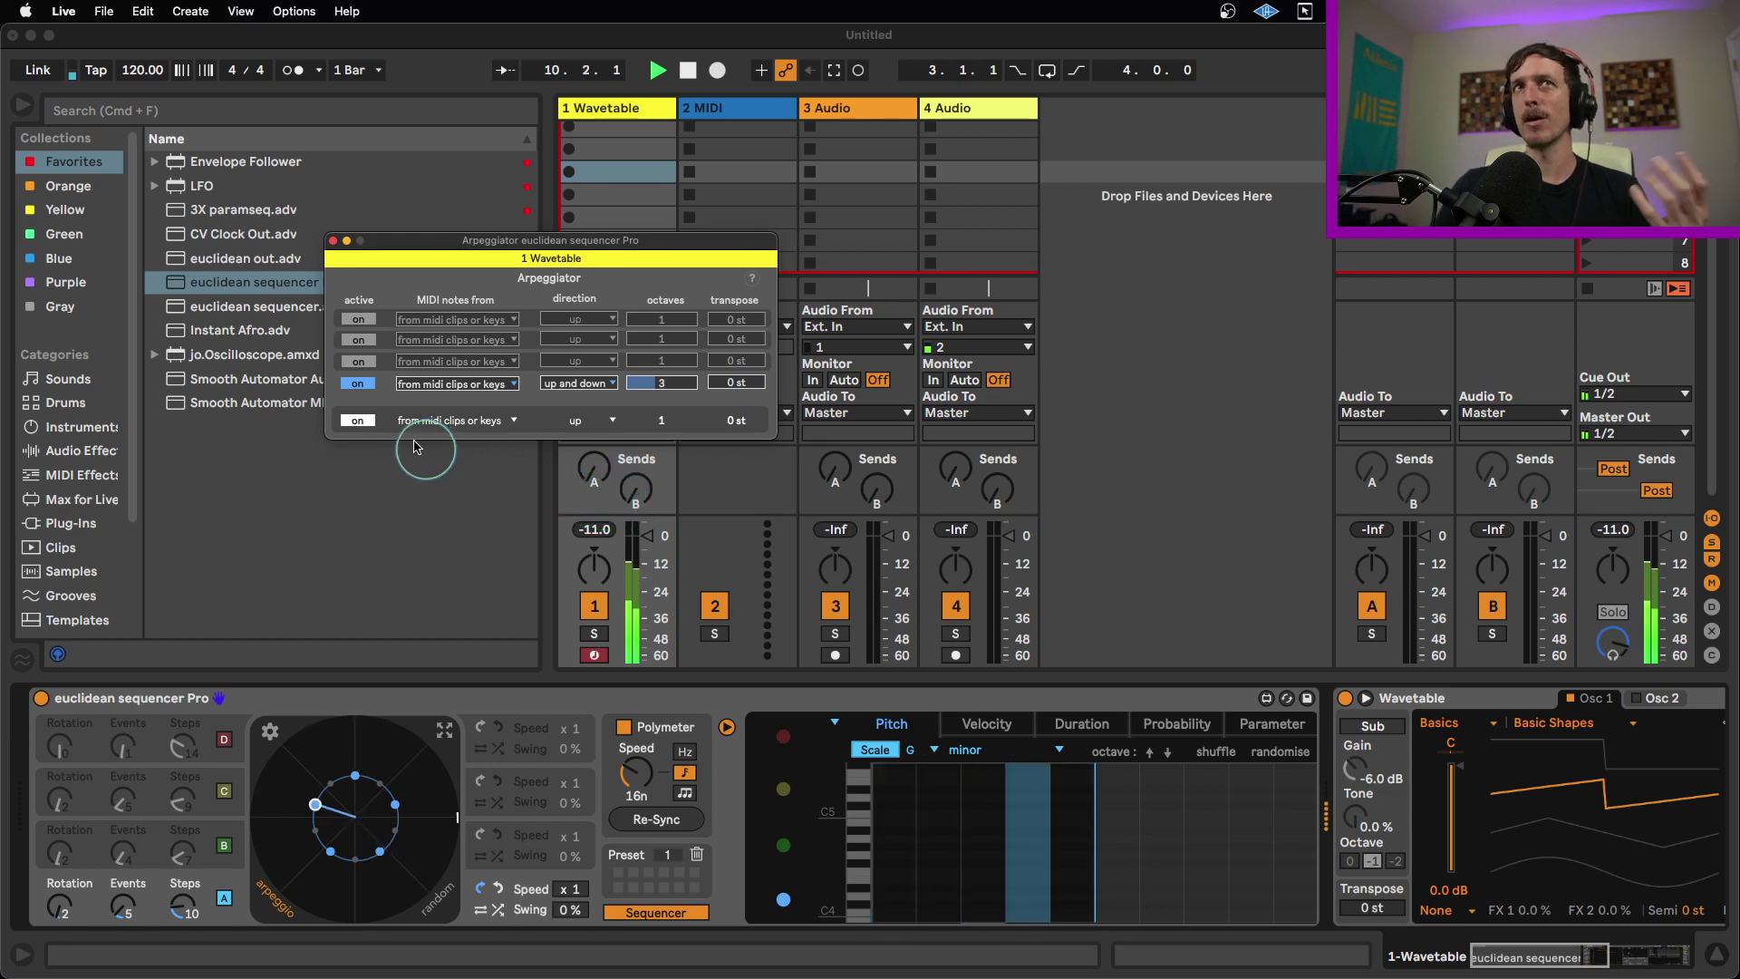
Step: Re-enable lanes B and C, turn off the third arpeggiator row, and close the window
click(224, 845)
click(224, 793)
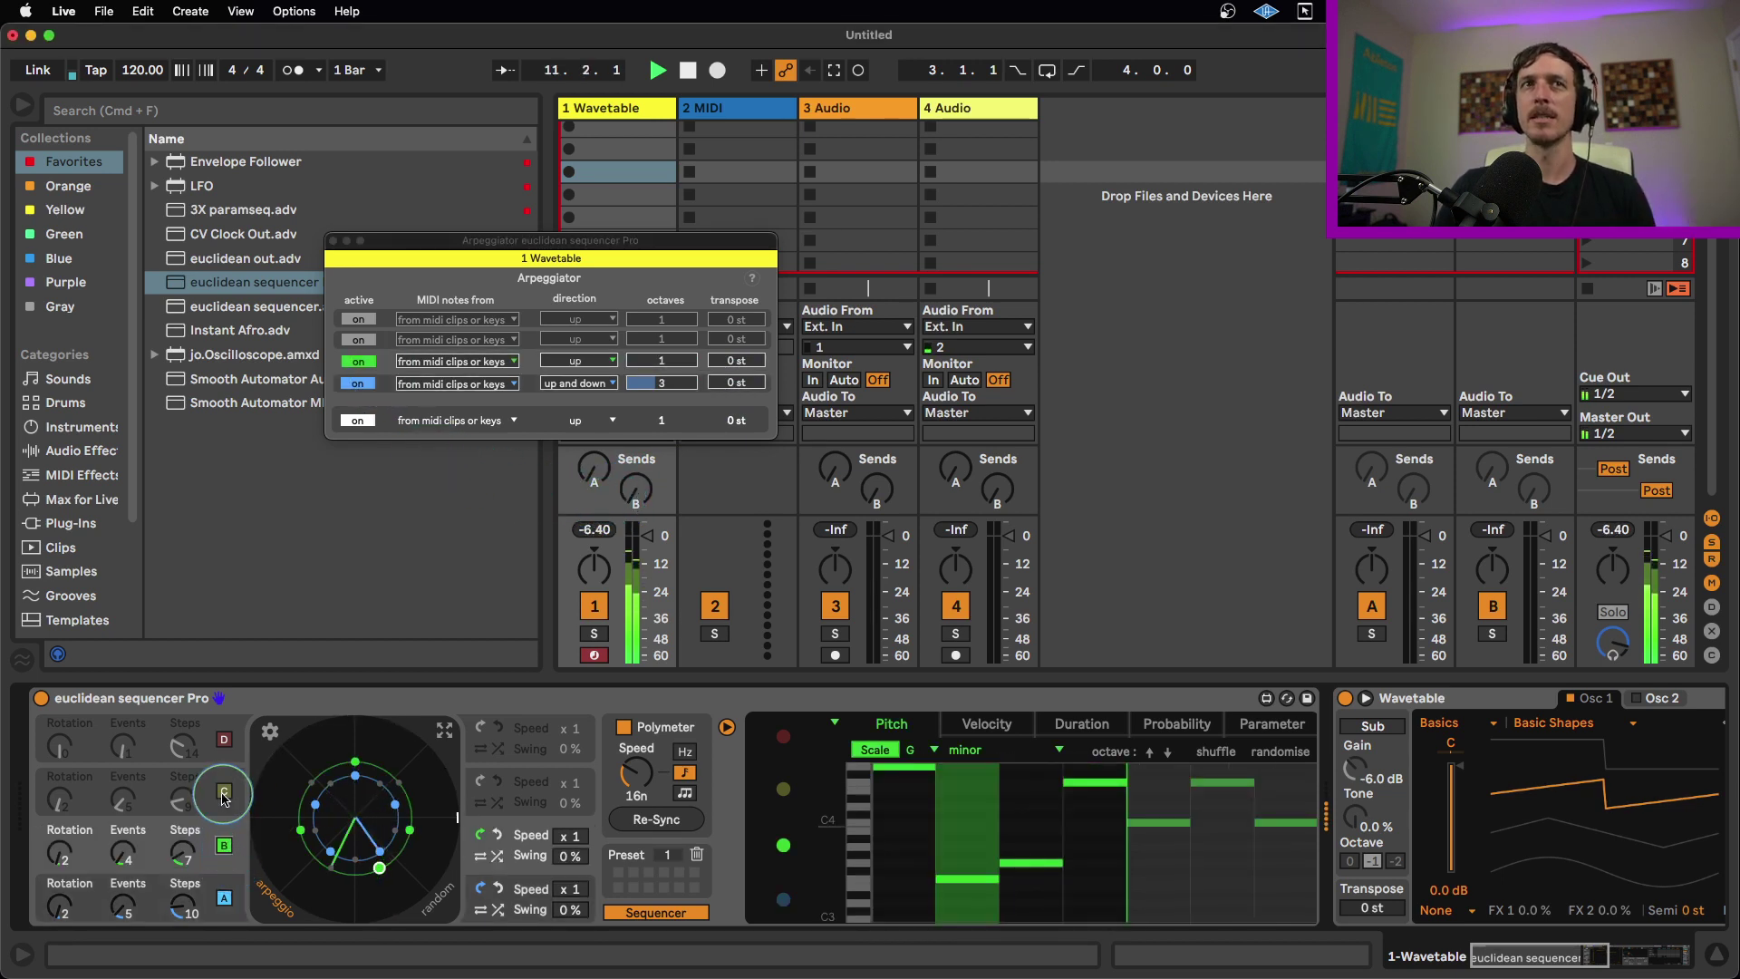
click(224, 793)
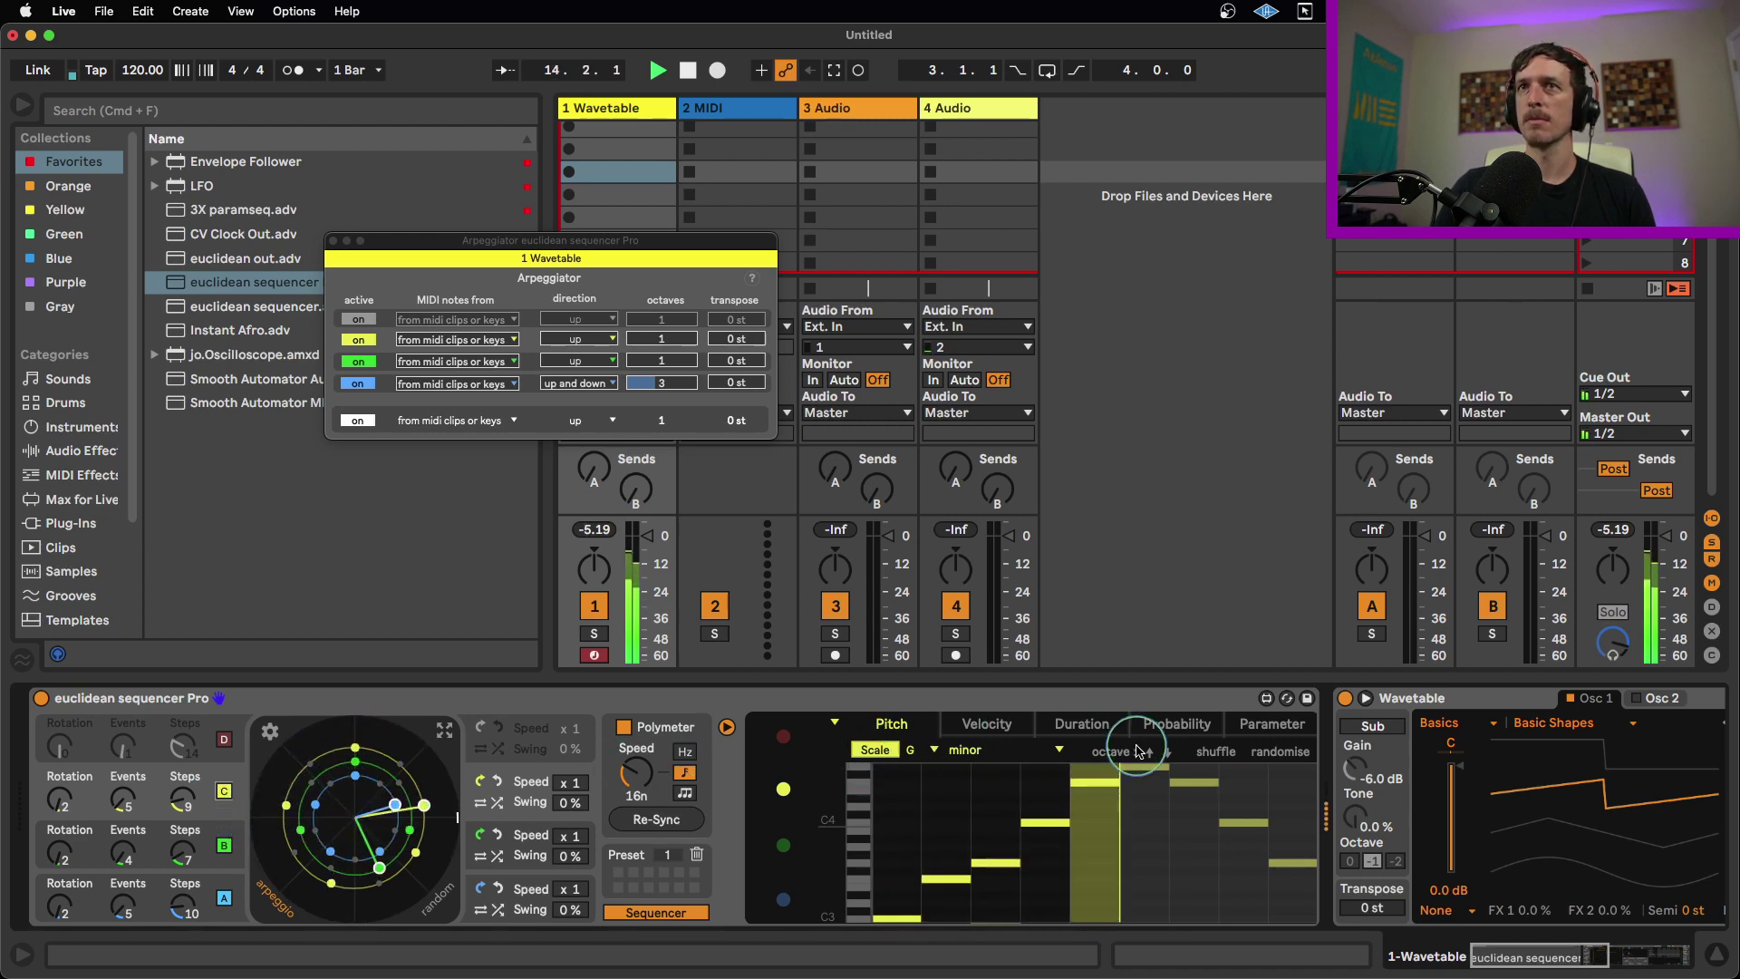
click(359, 362)
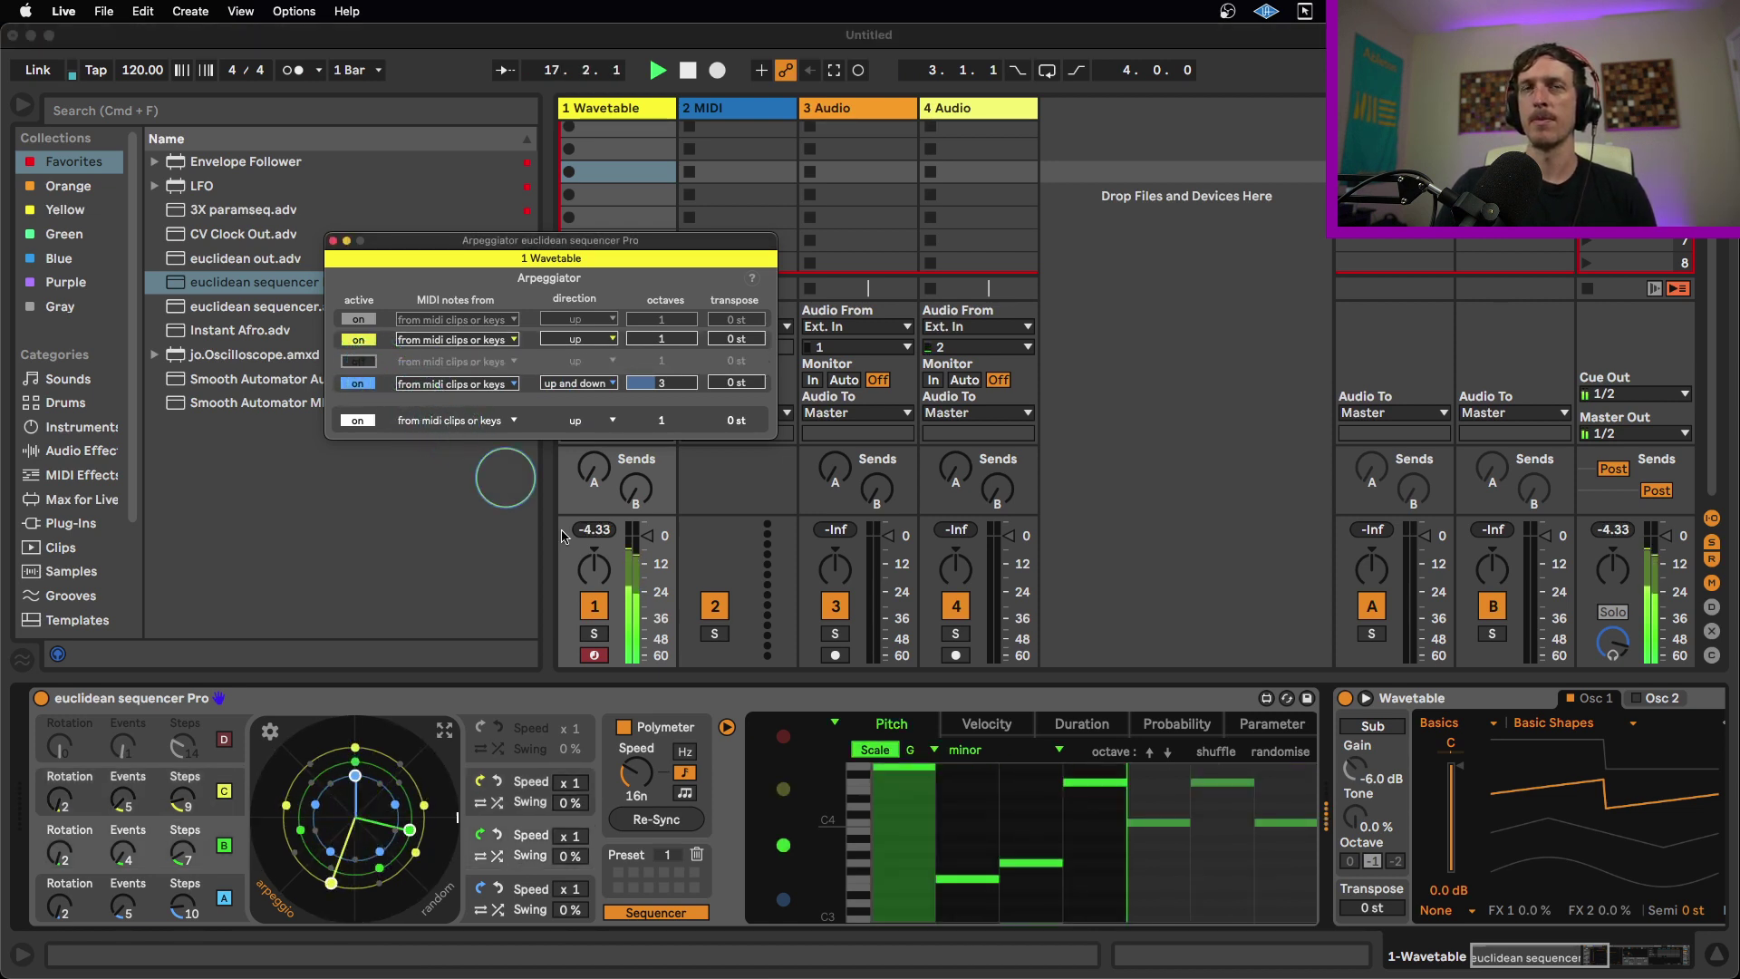
click(332, 240)
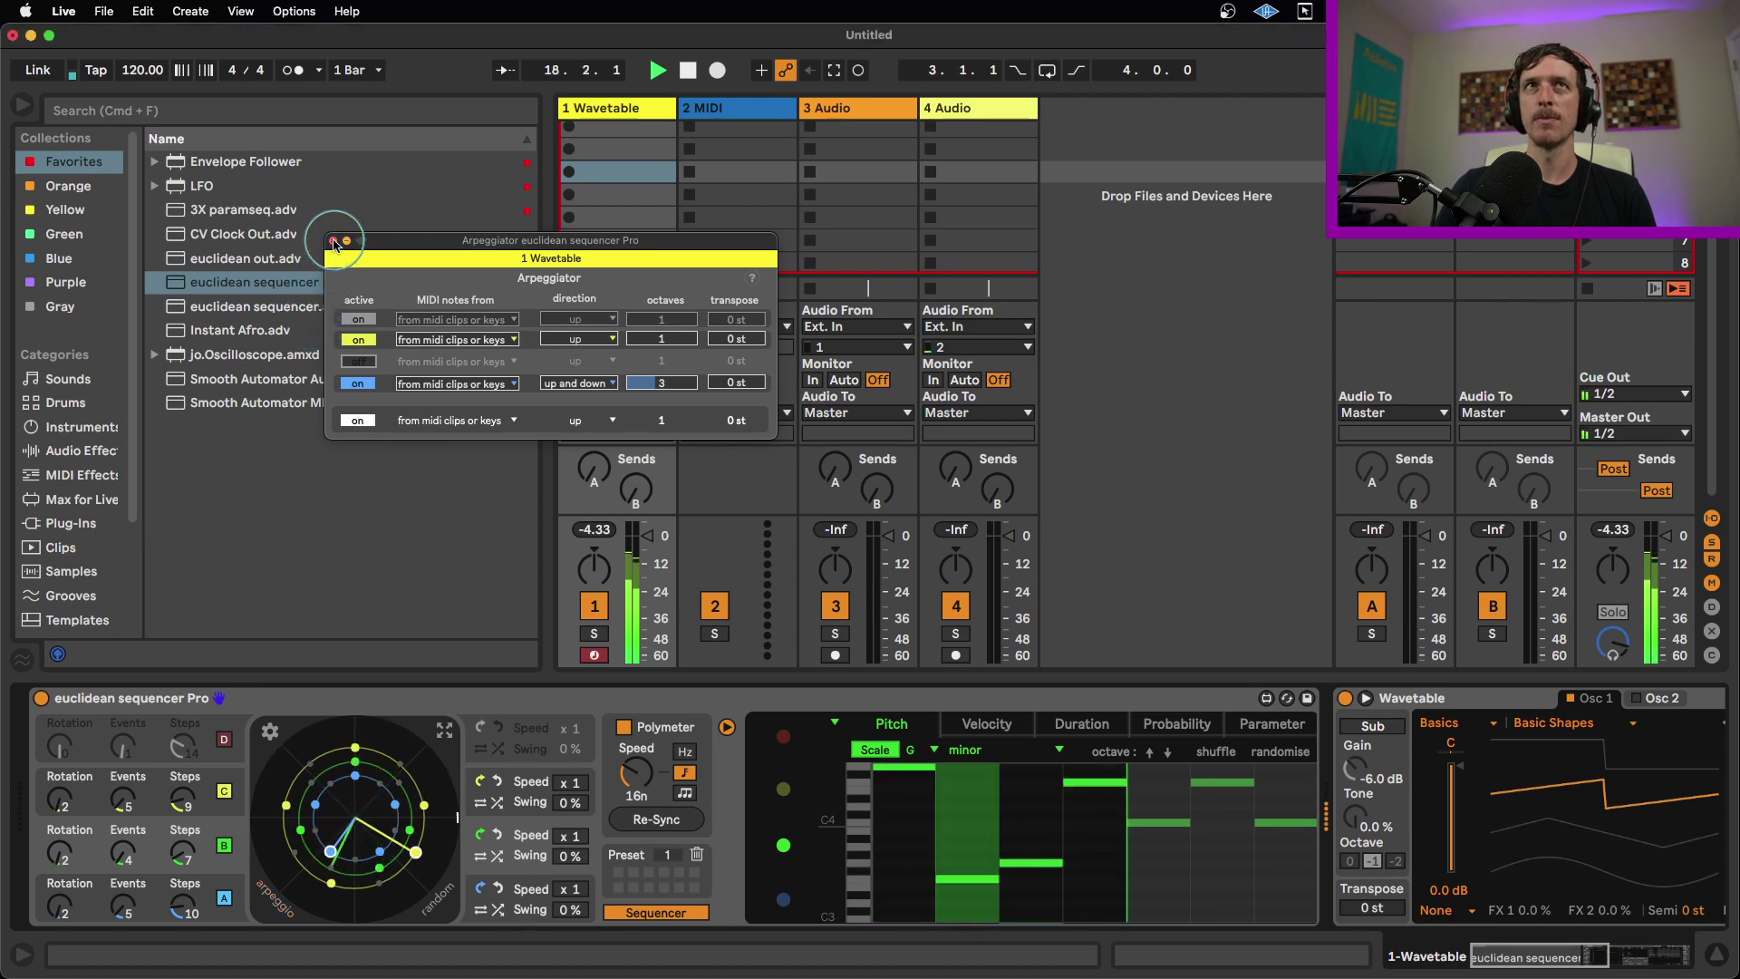
Step: Stop playback and show the empty 2 MIDI track in the device view
click(622, 203)
key(space)
click(726, 474)
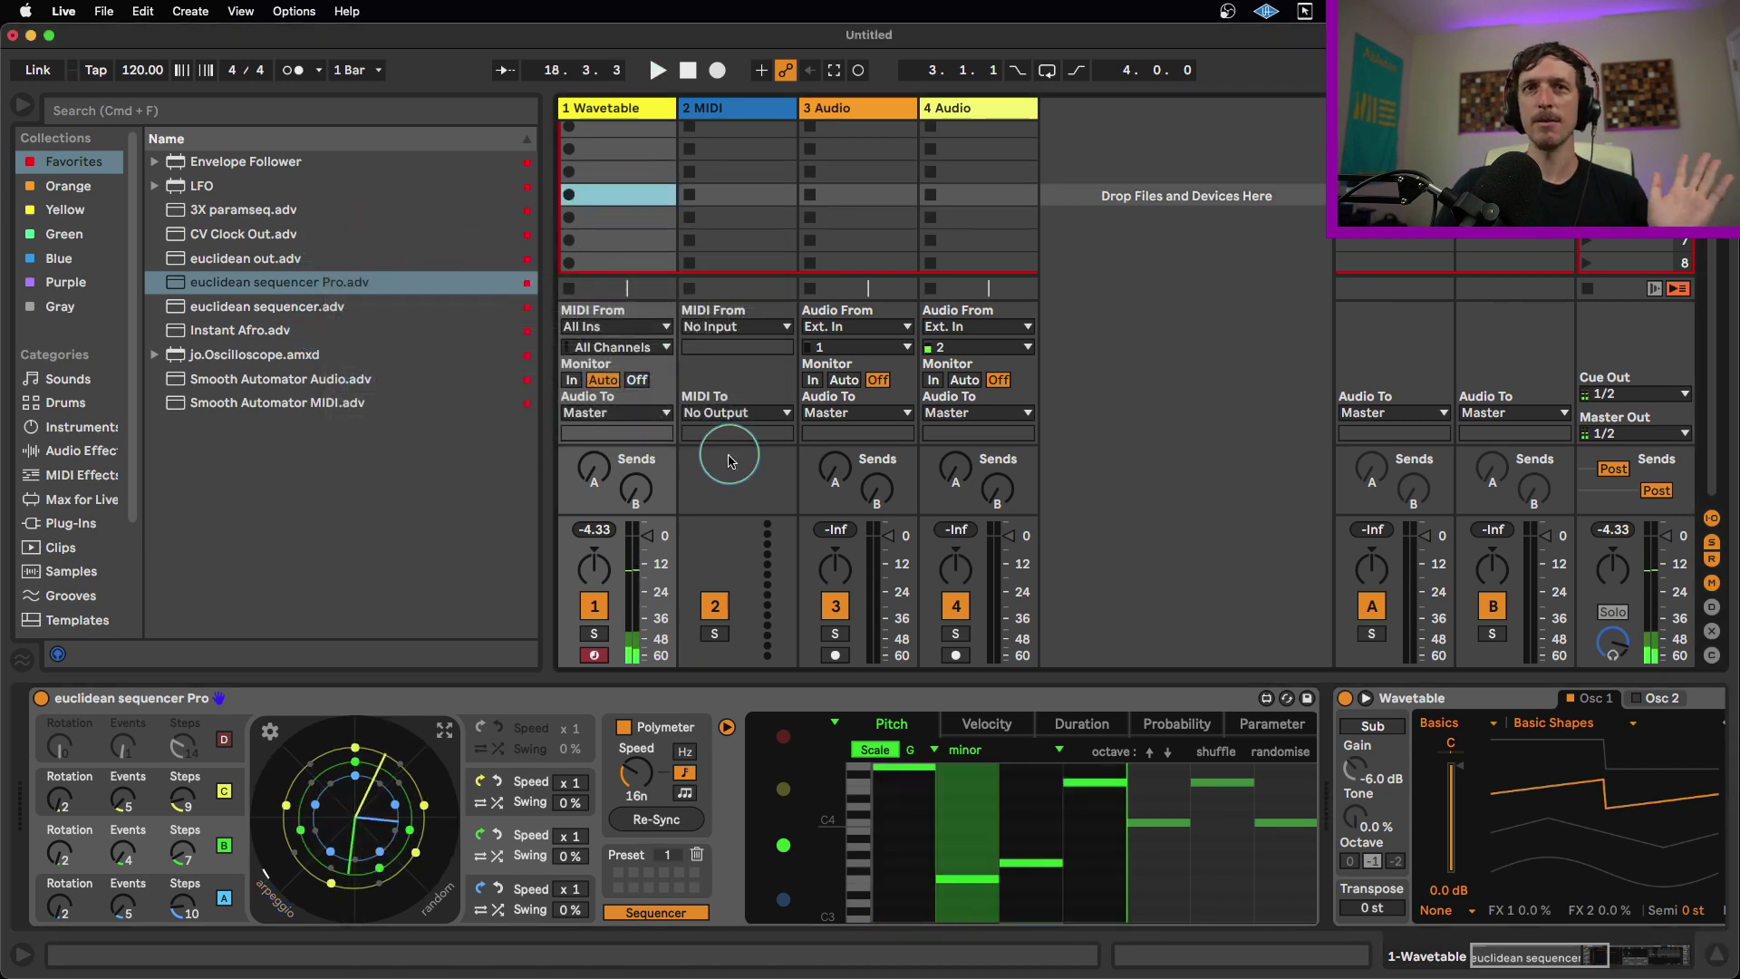
click(470, 544)
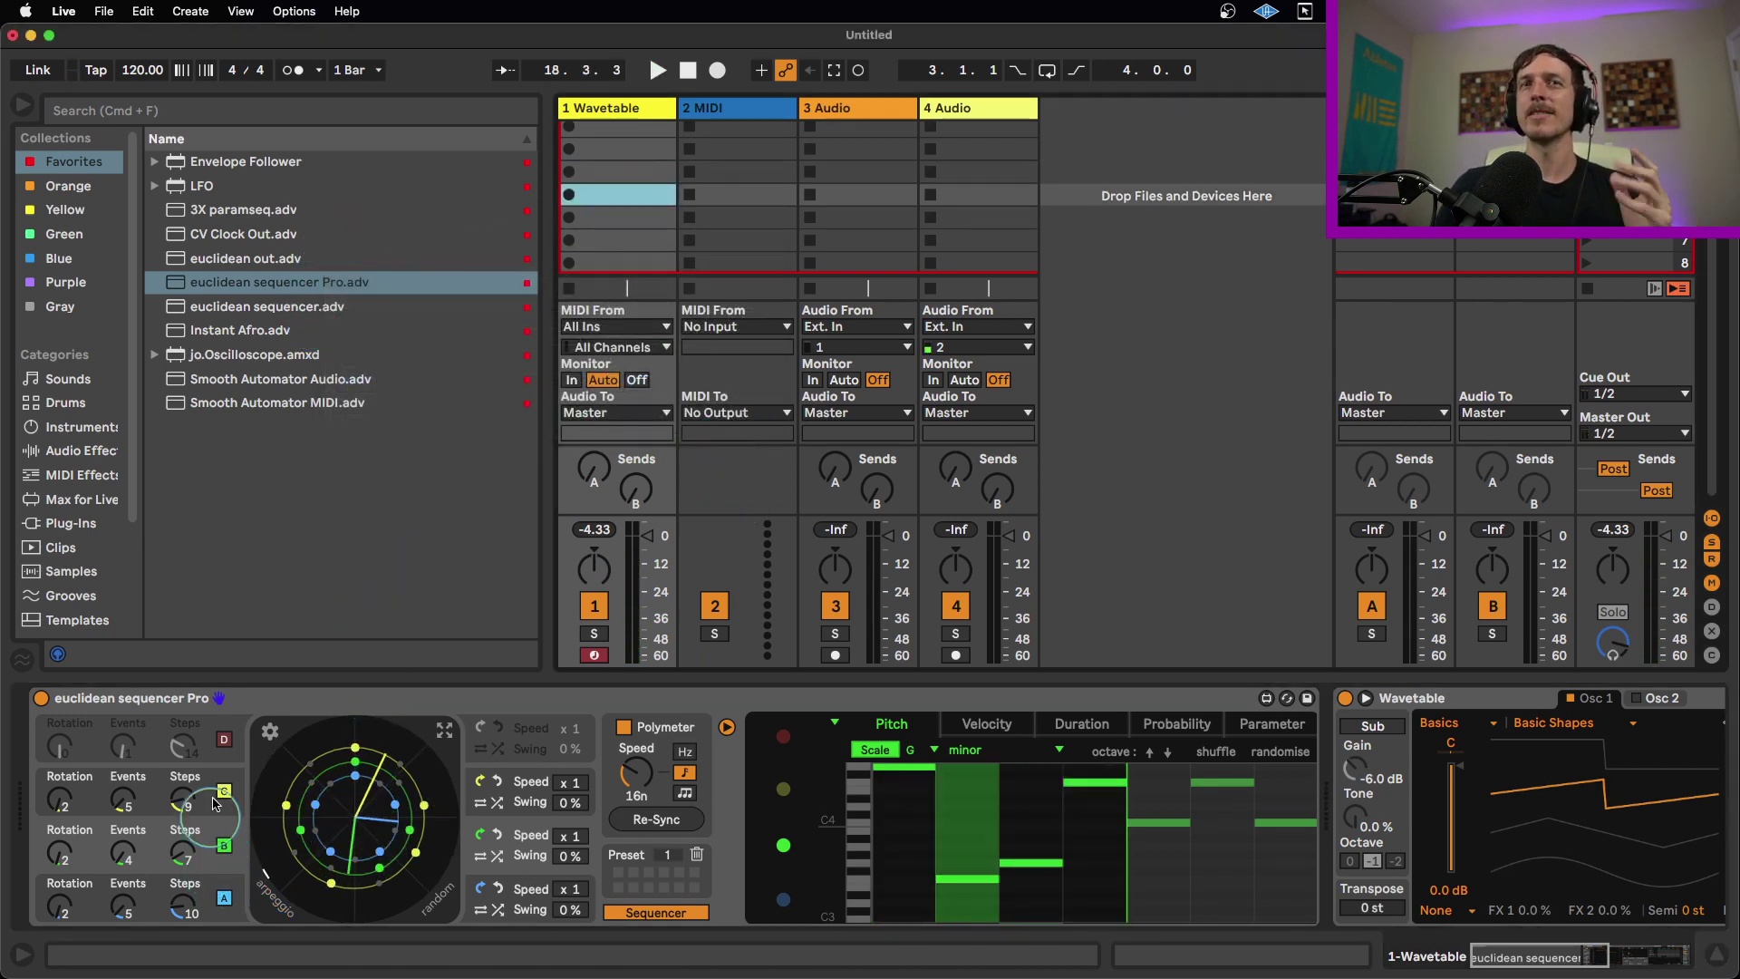
click(433, 895)
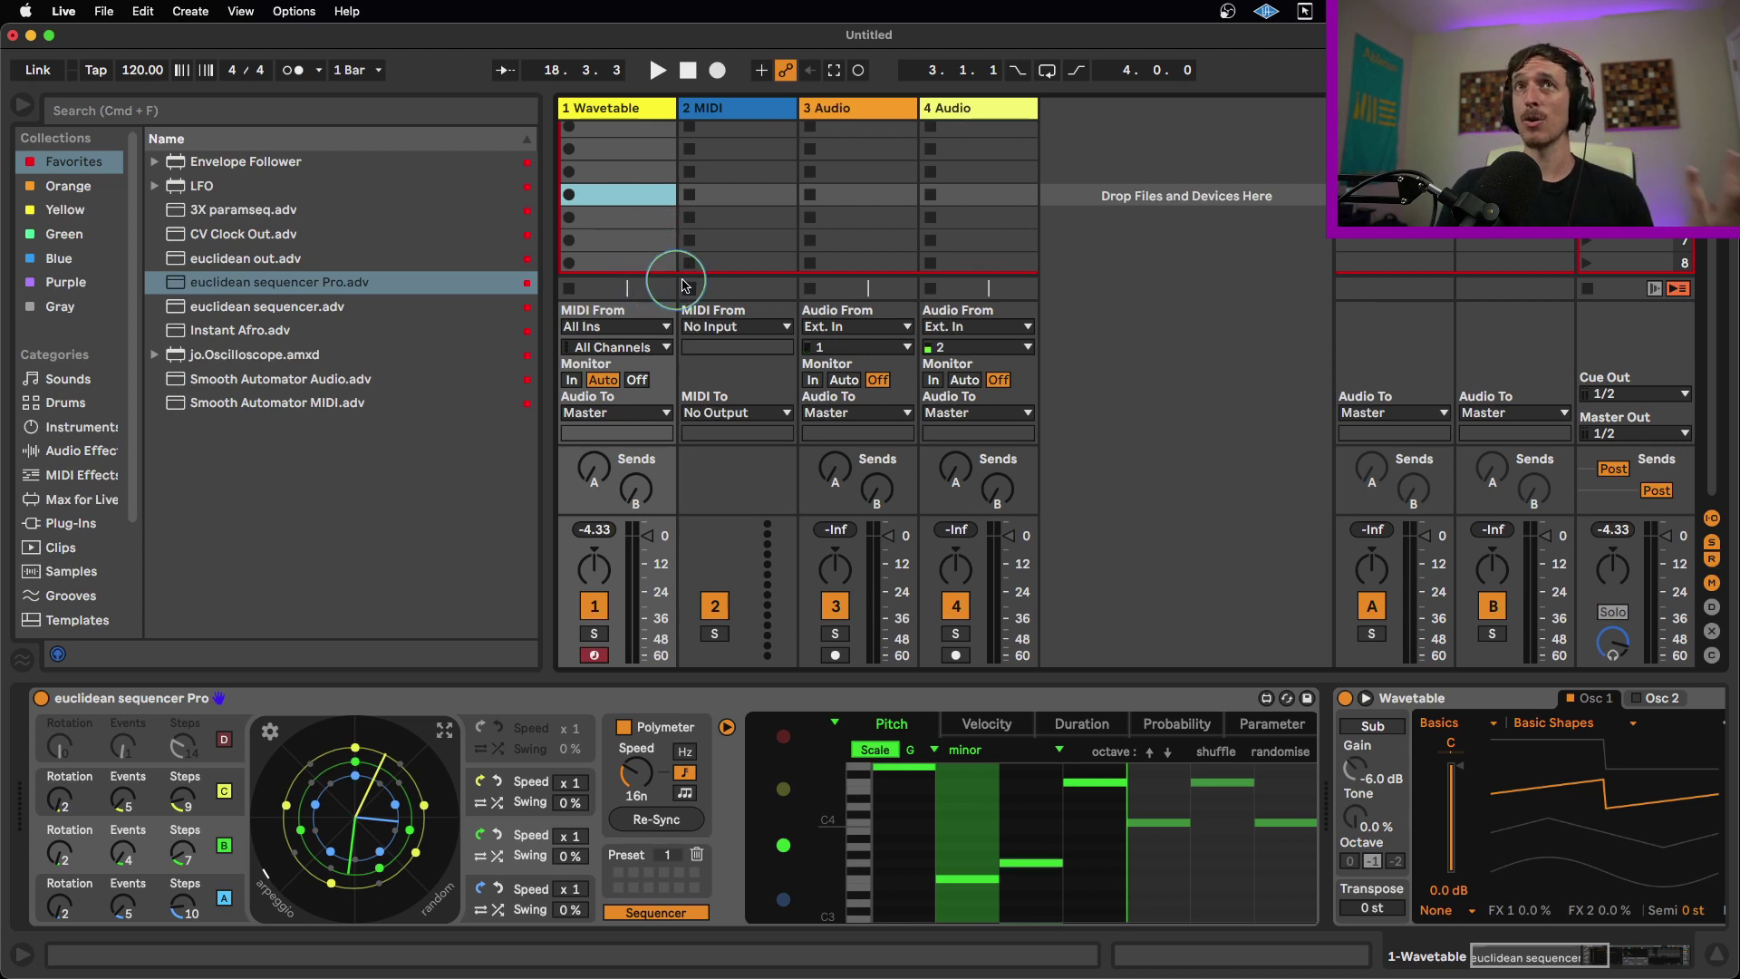
Step: Route track 2's MIDI From to 1-Wavetable Post FX and record a new clip of its notes
click(734, 112)
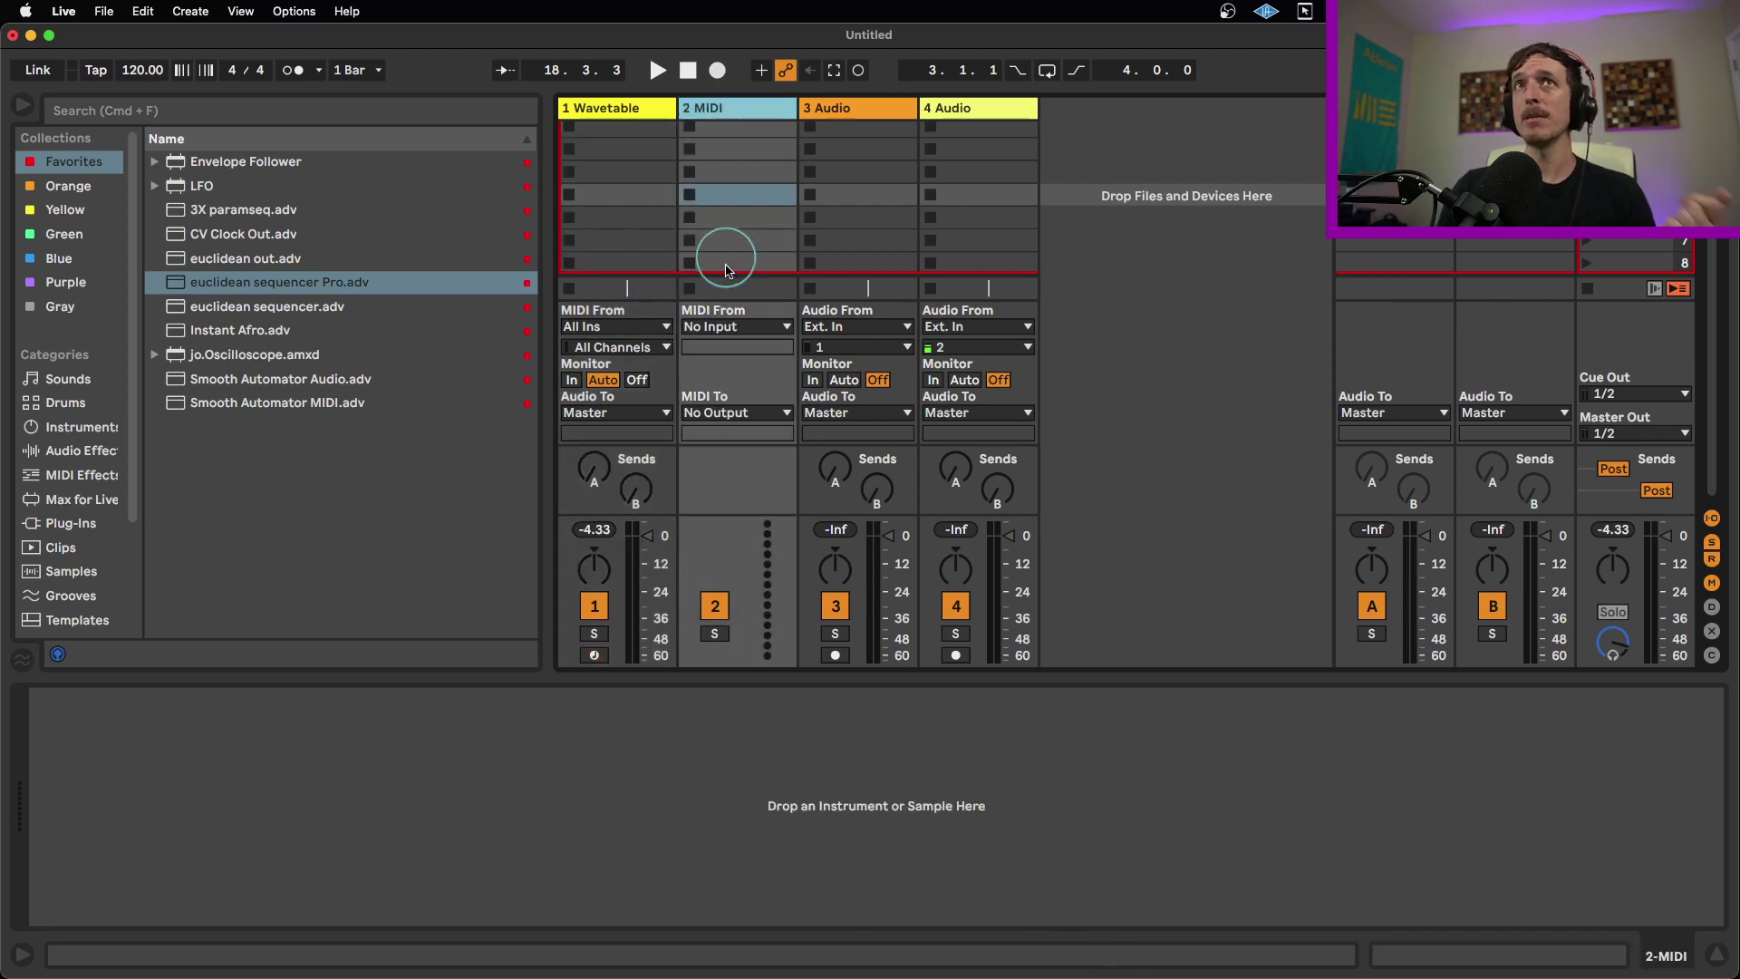
click(736, 332)
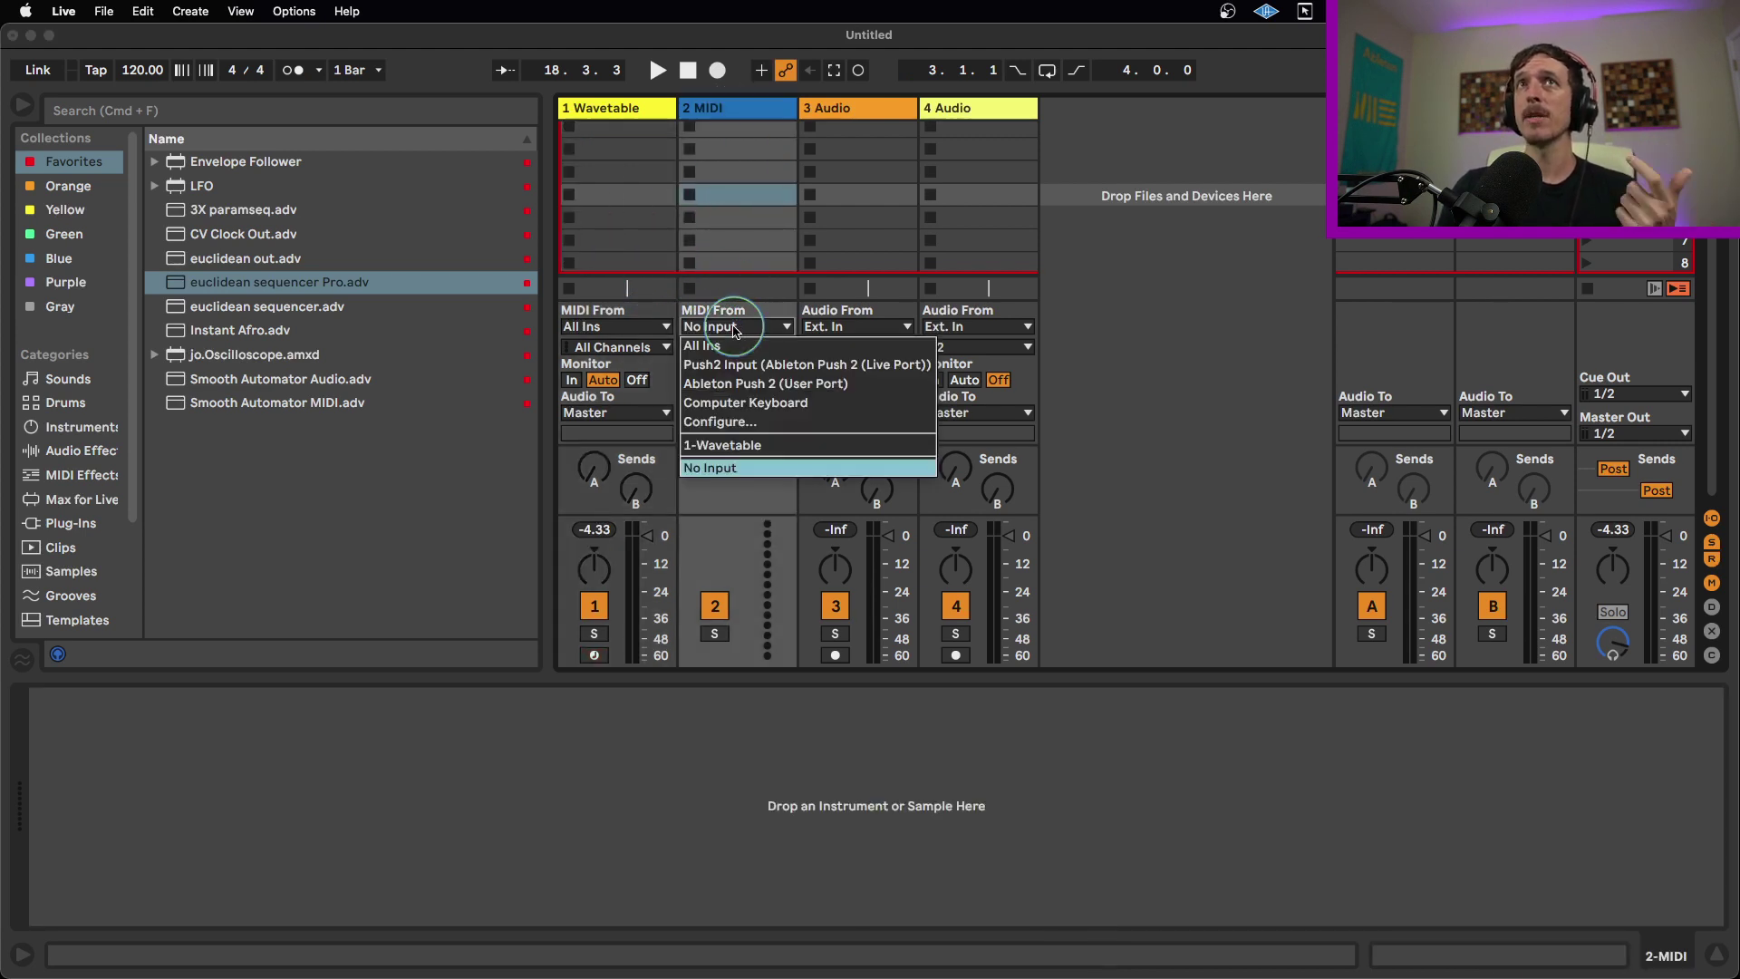
click(747, 444)
click(719, 348)
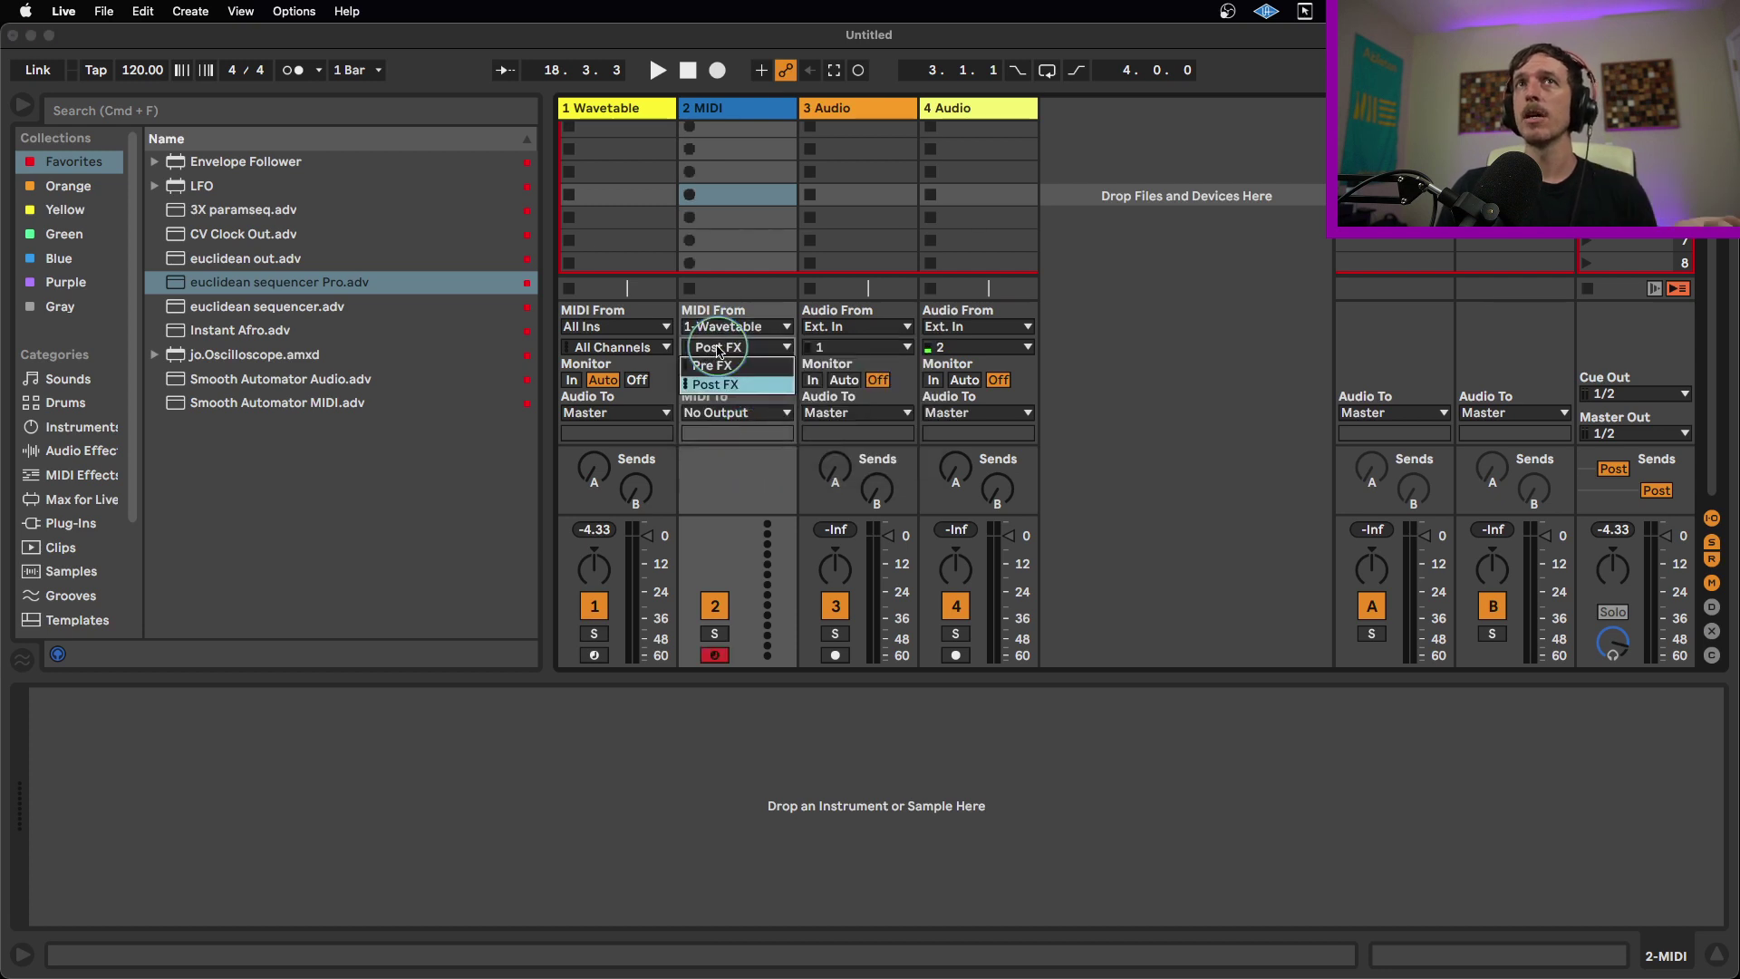
click(713, 218)
click(688, 172)
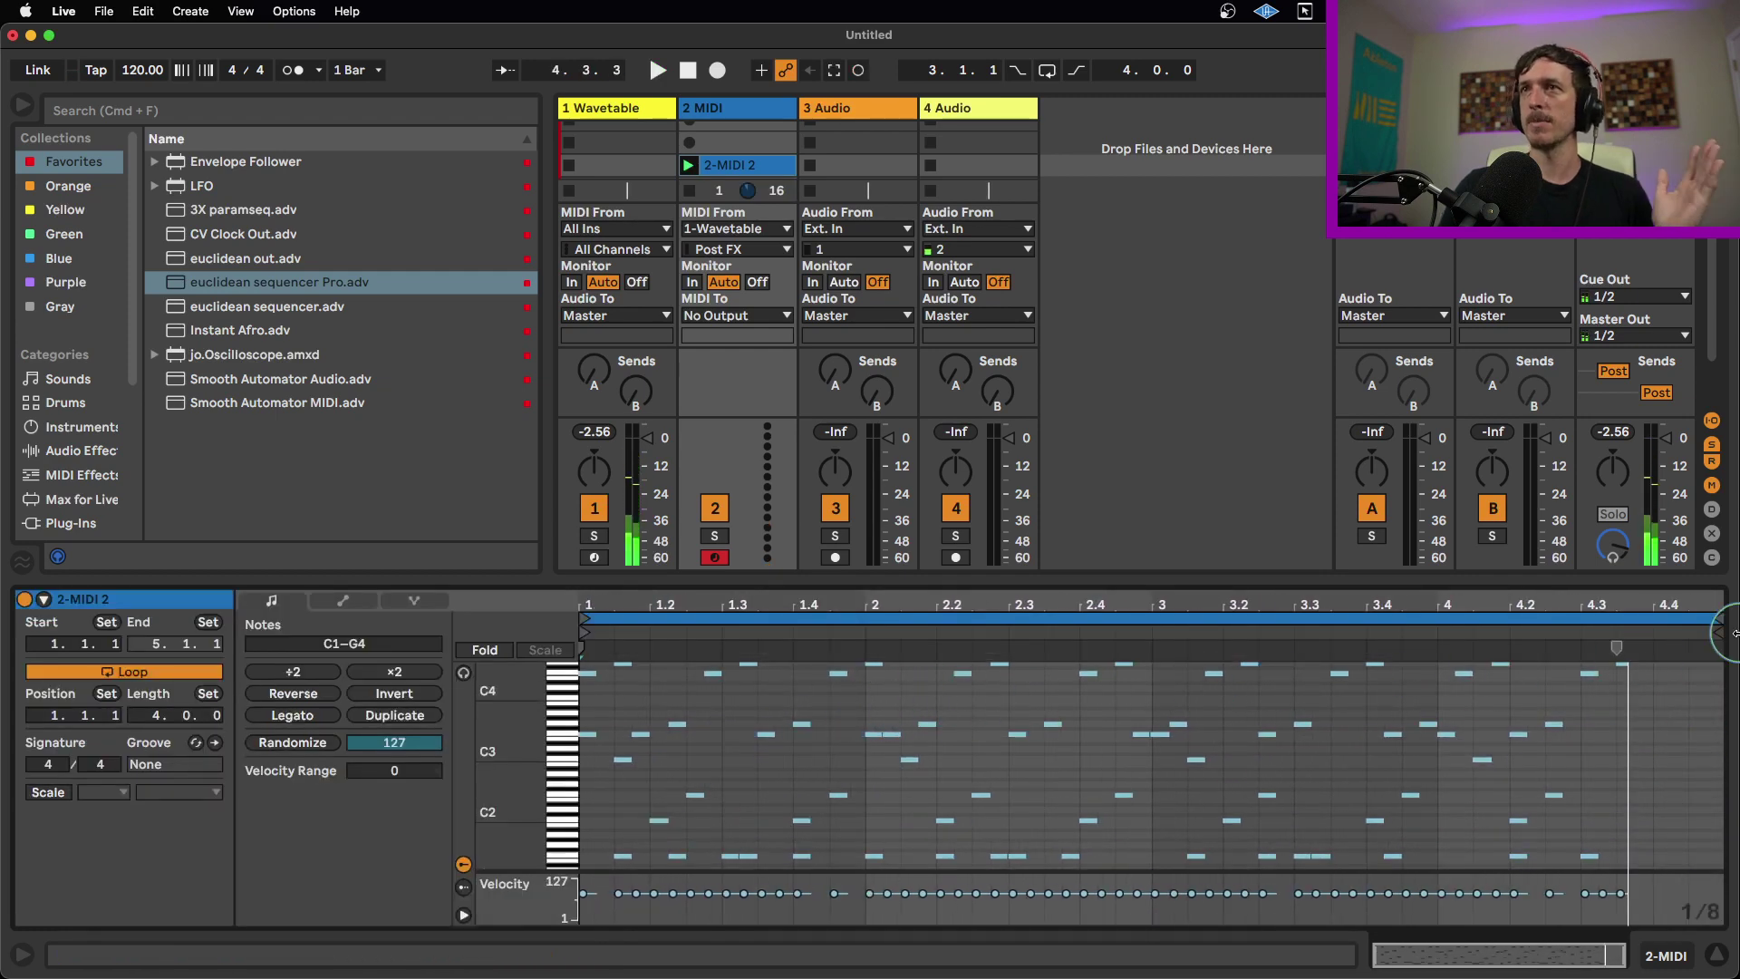
Step: Trim the 2-MIDI 2 clip to a two-bar loop, stop it, and select euclidean out.adv
mouse_move(1716, 619)
mouse_down()
mouse_move(1130, 660)
mouse_move(1147, 668)
mouse_up()
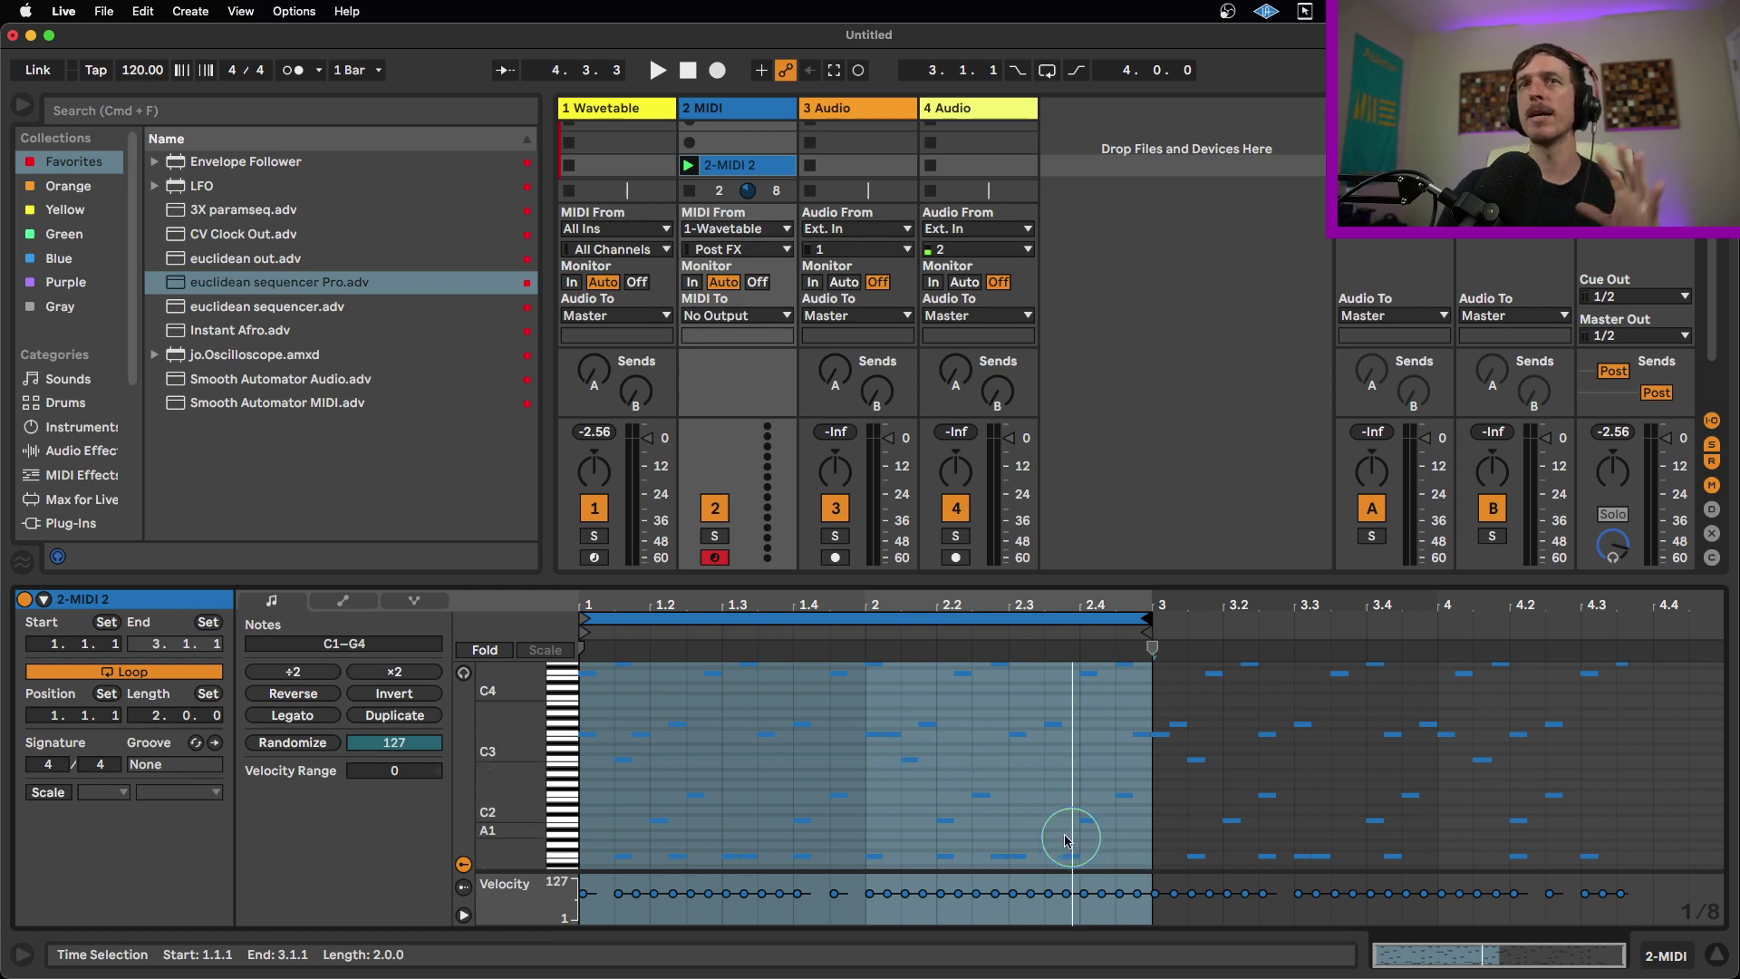
click(691, 192)
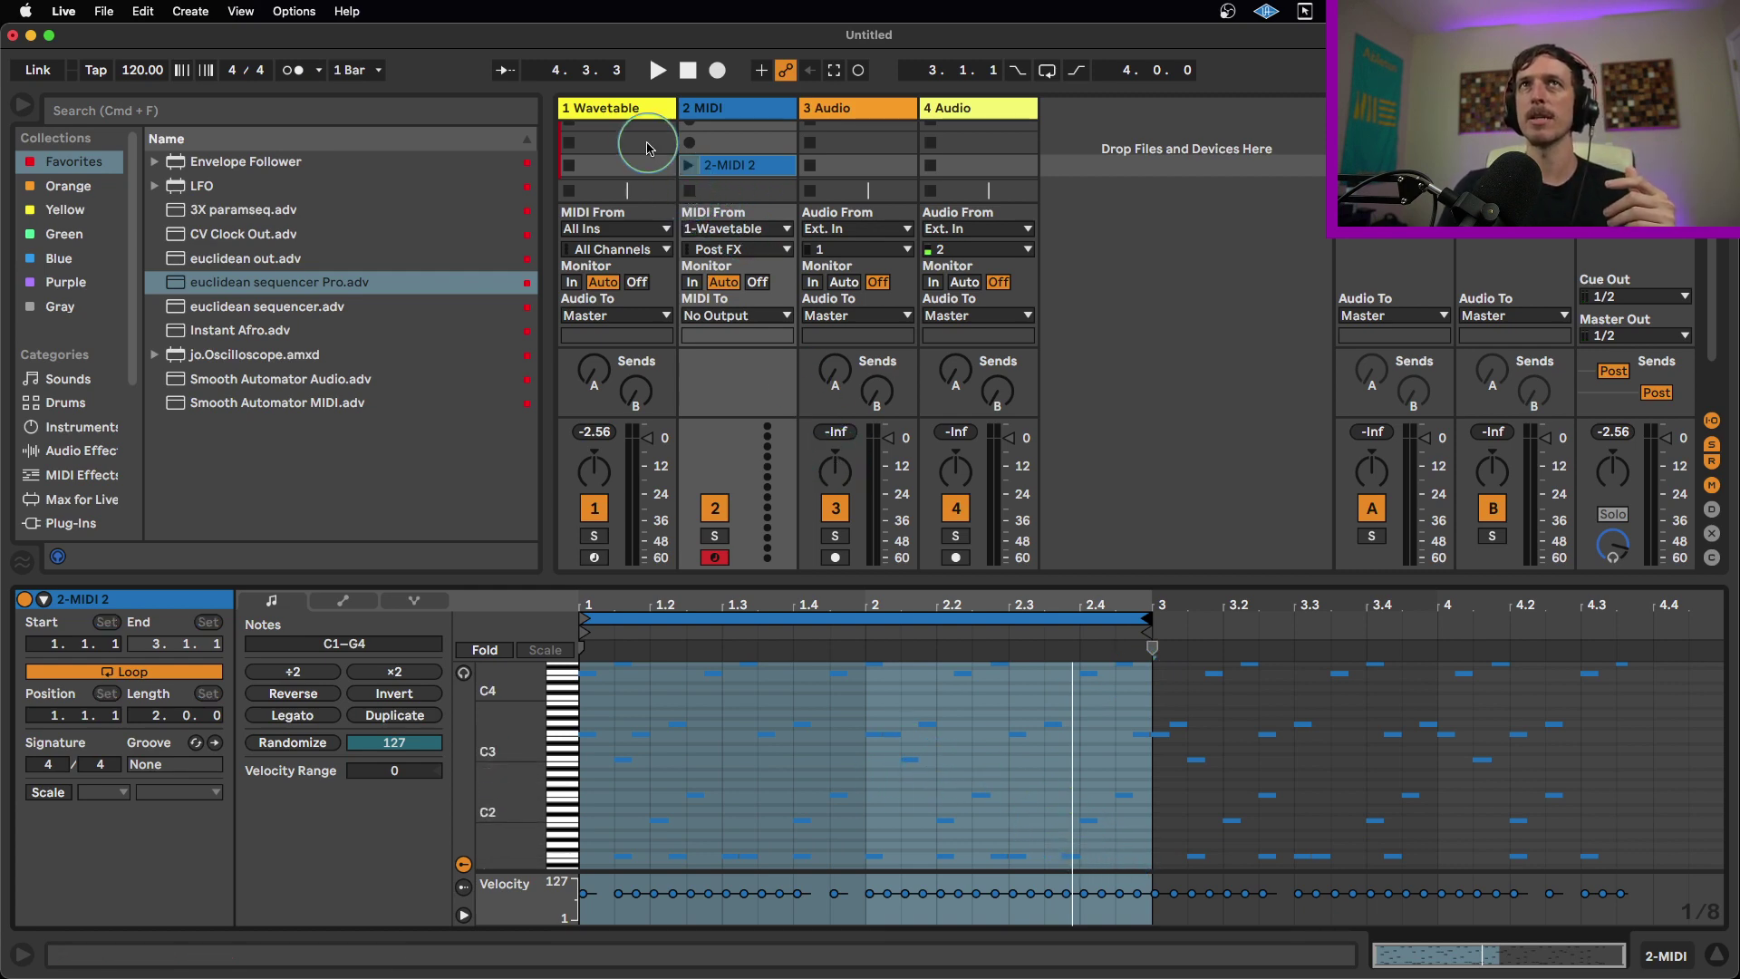
click(634, 111)
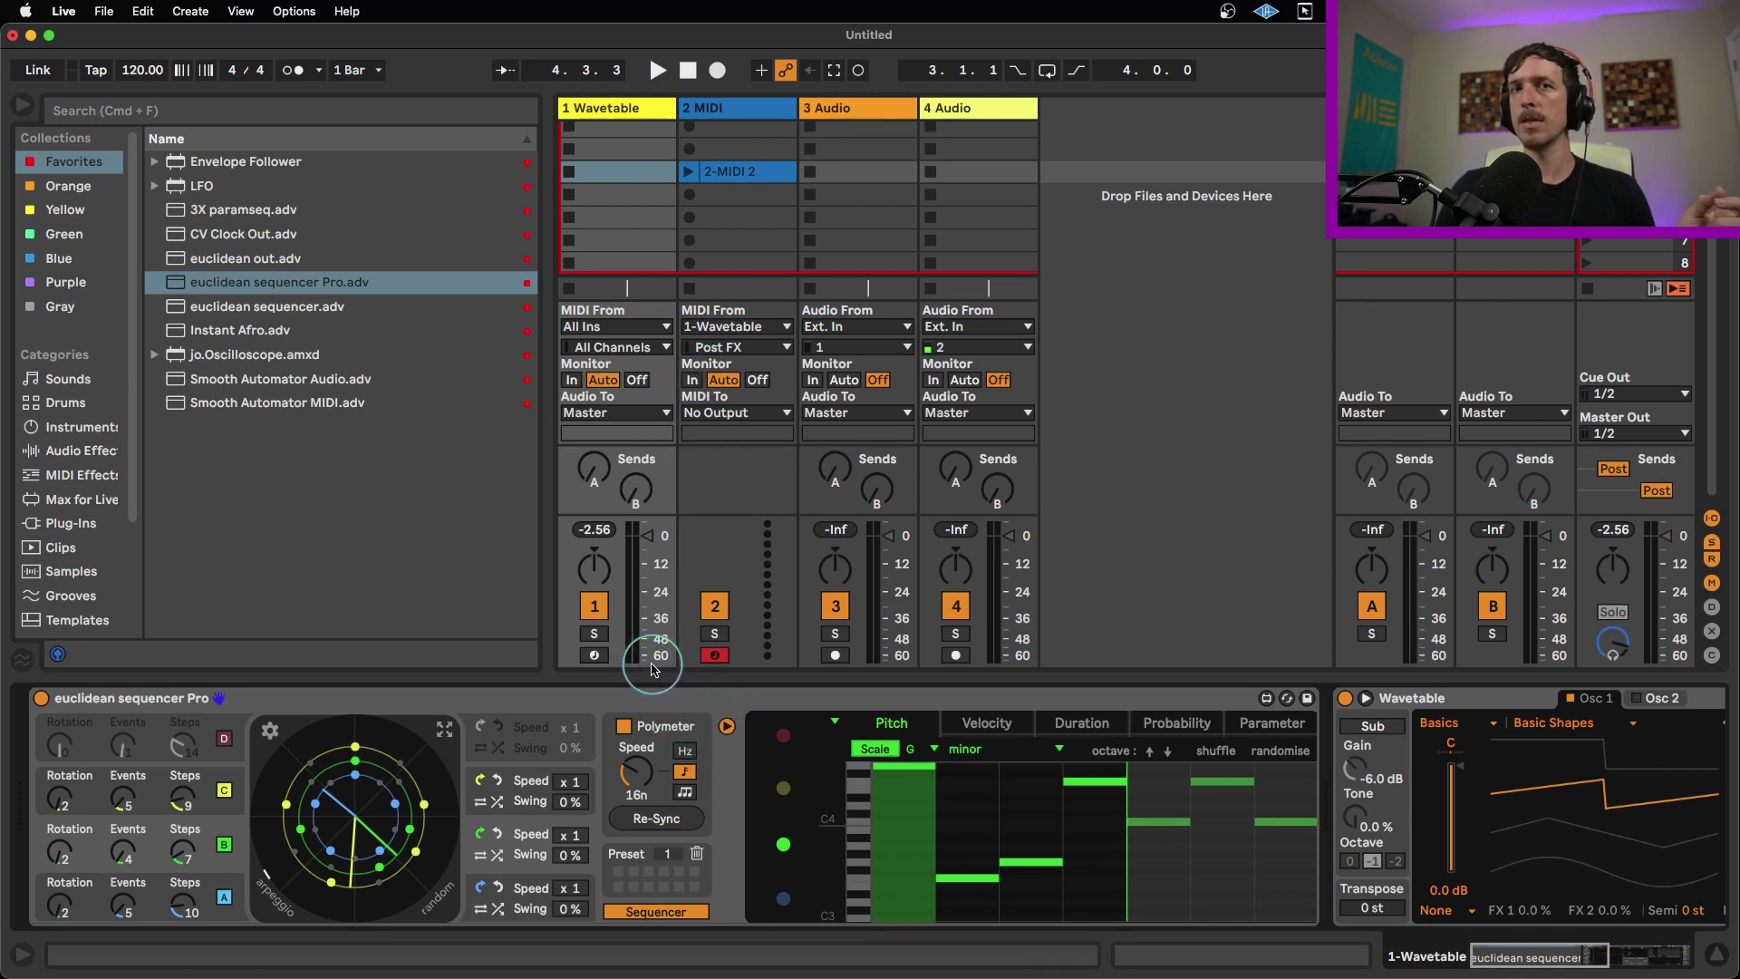
click(250, 260)
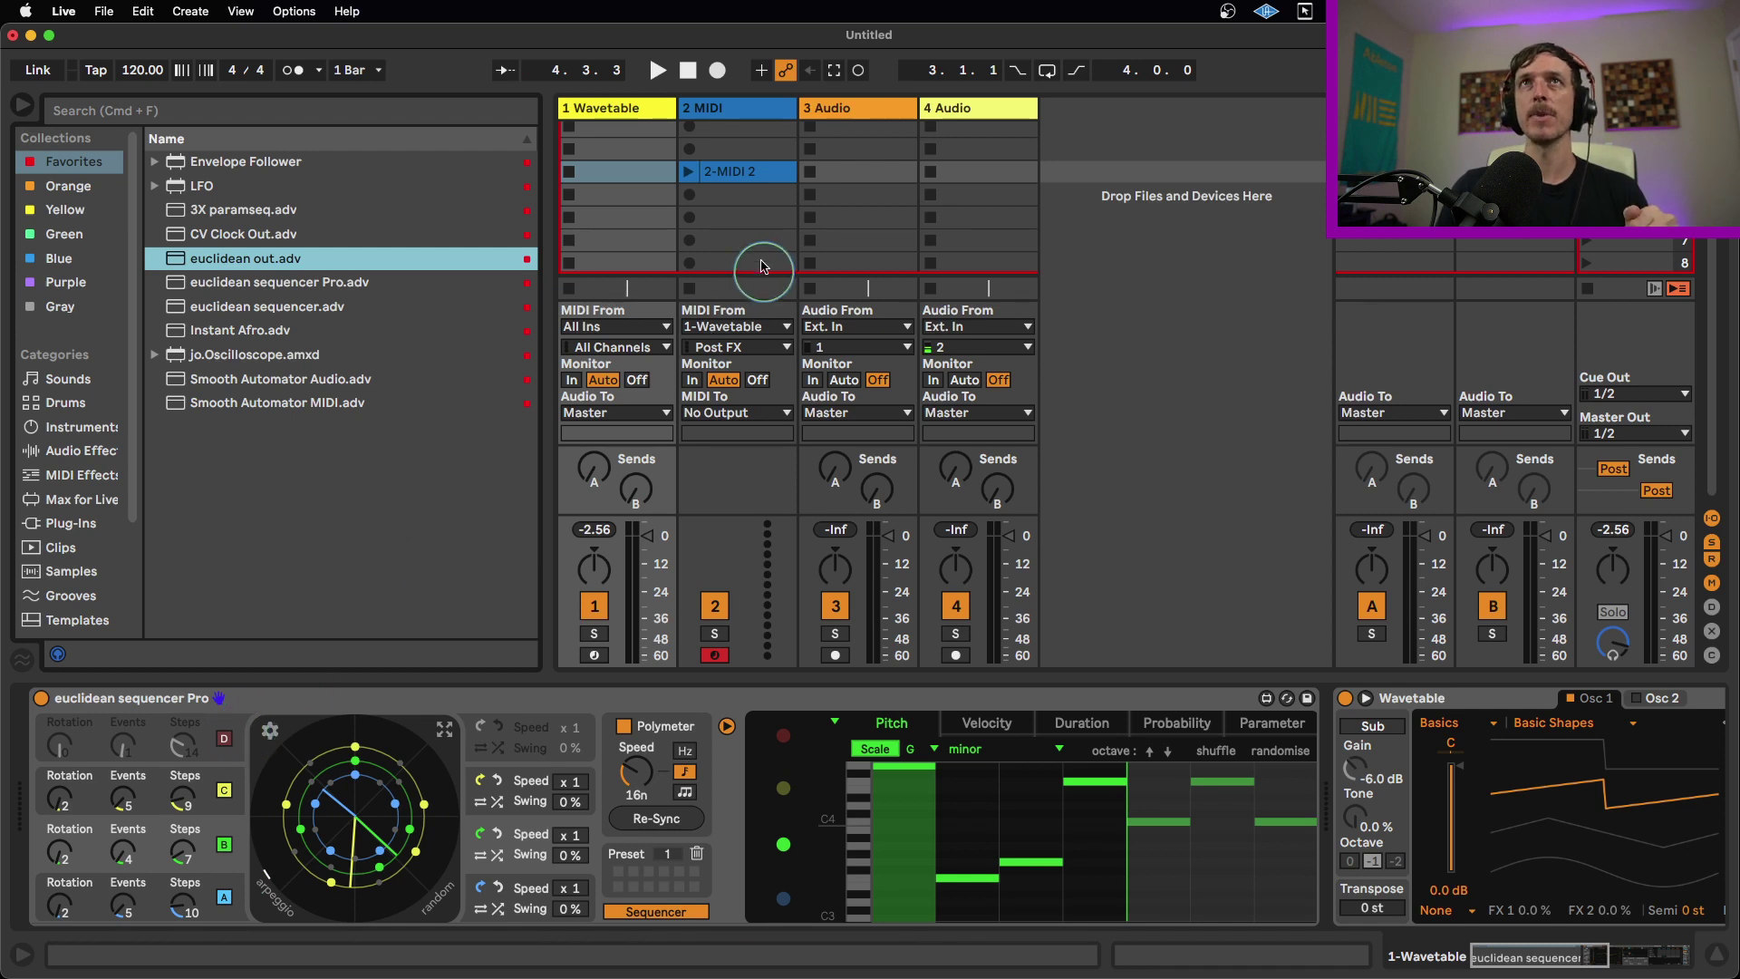
Step: Set track 2's MIDI From to No Input and add euclidean out.adv to its device chain
click(734, 326)
click(738, 468)
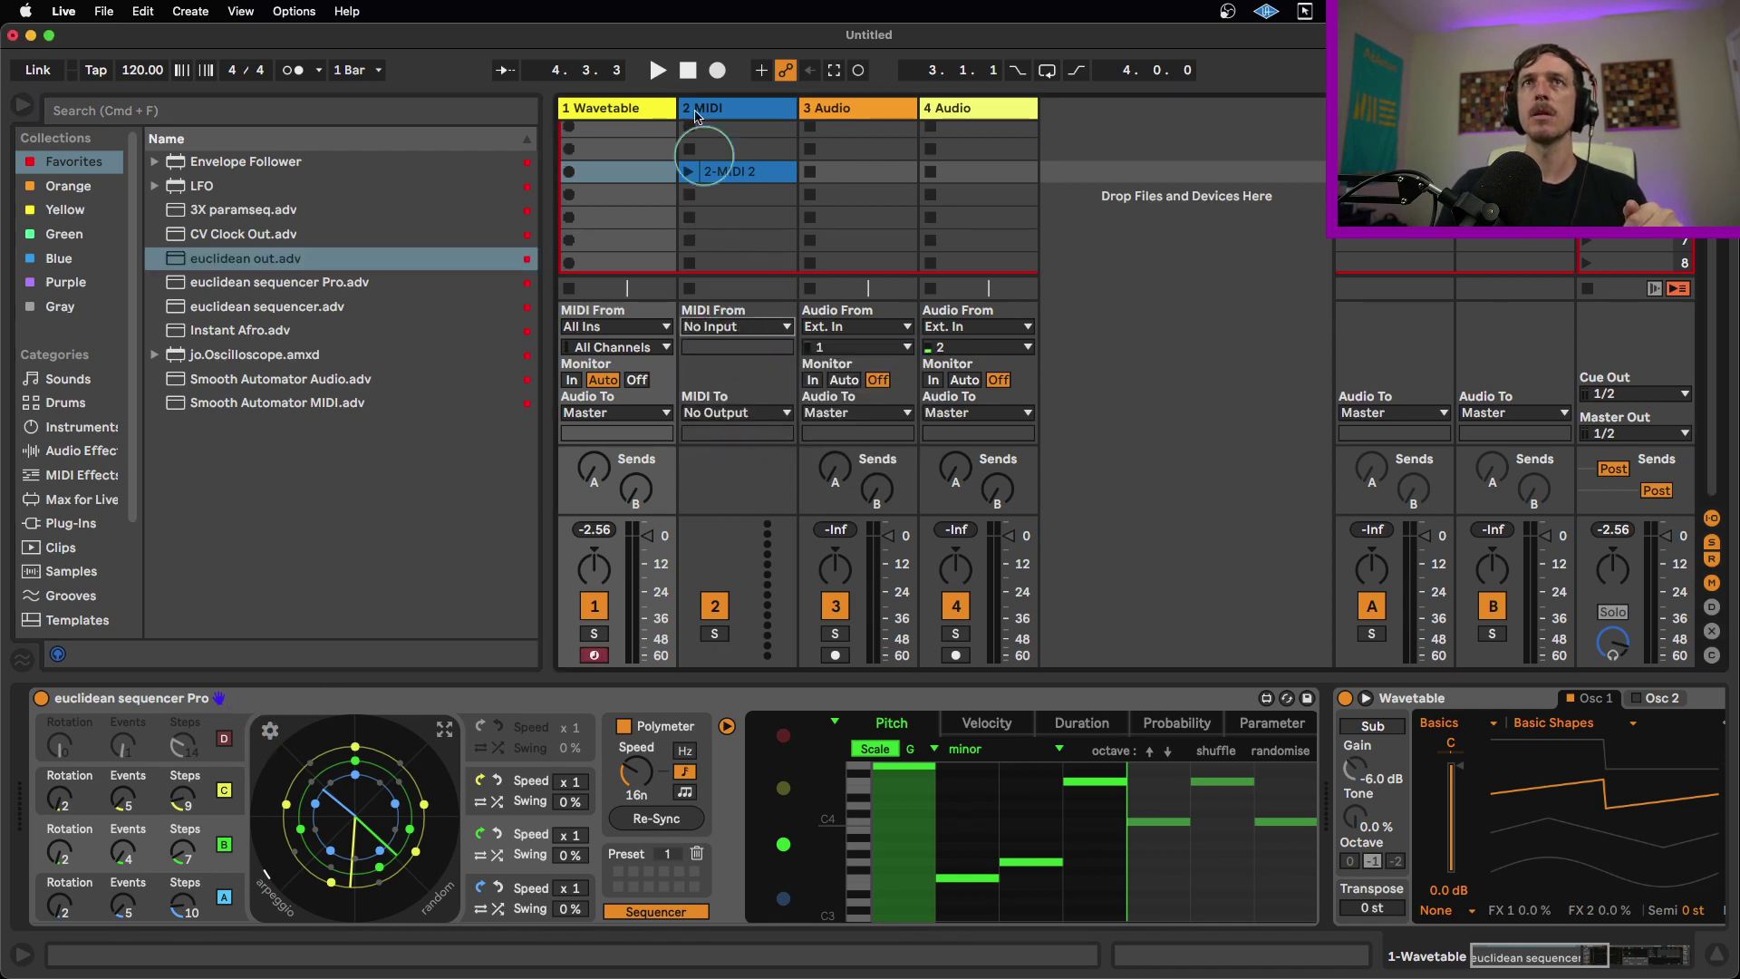
click(725, 105)
drag(247, 262, 202, 813)
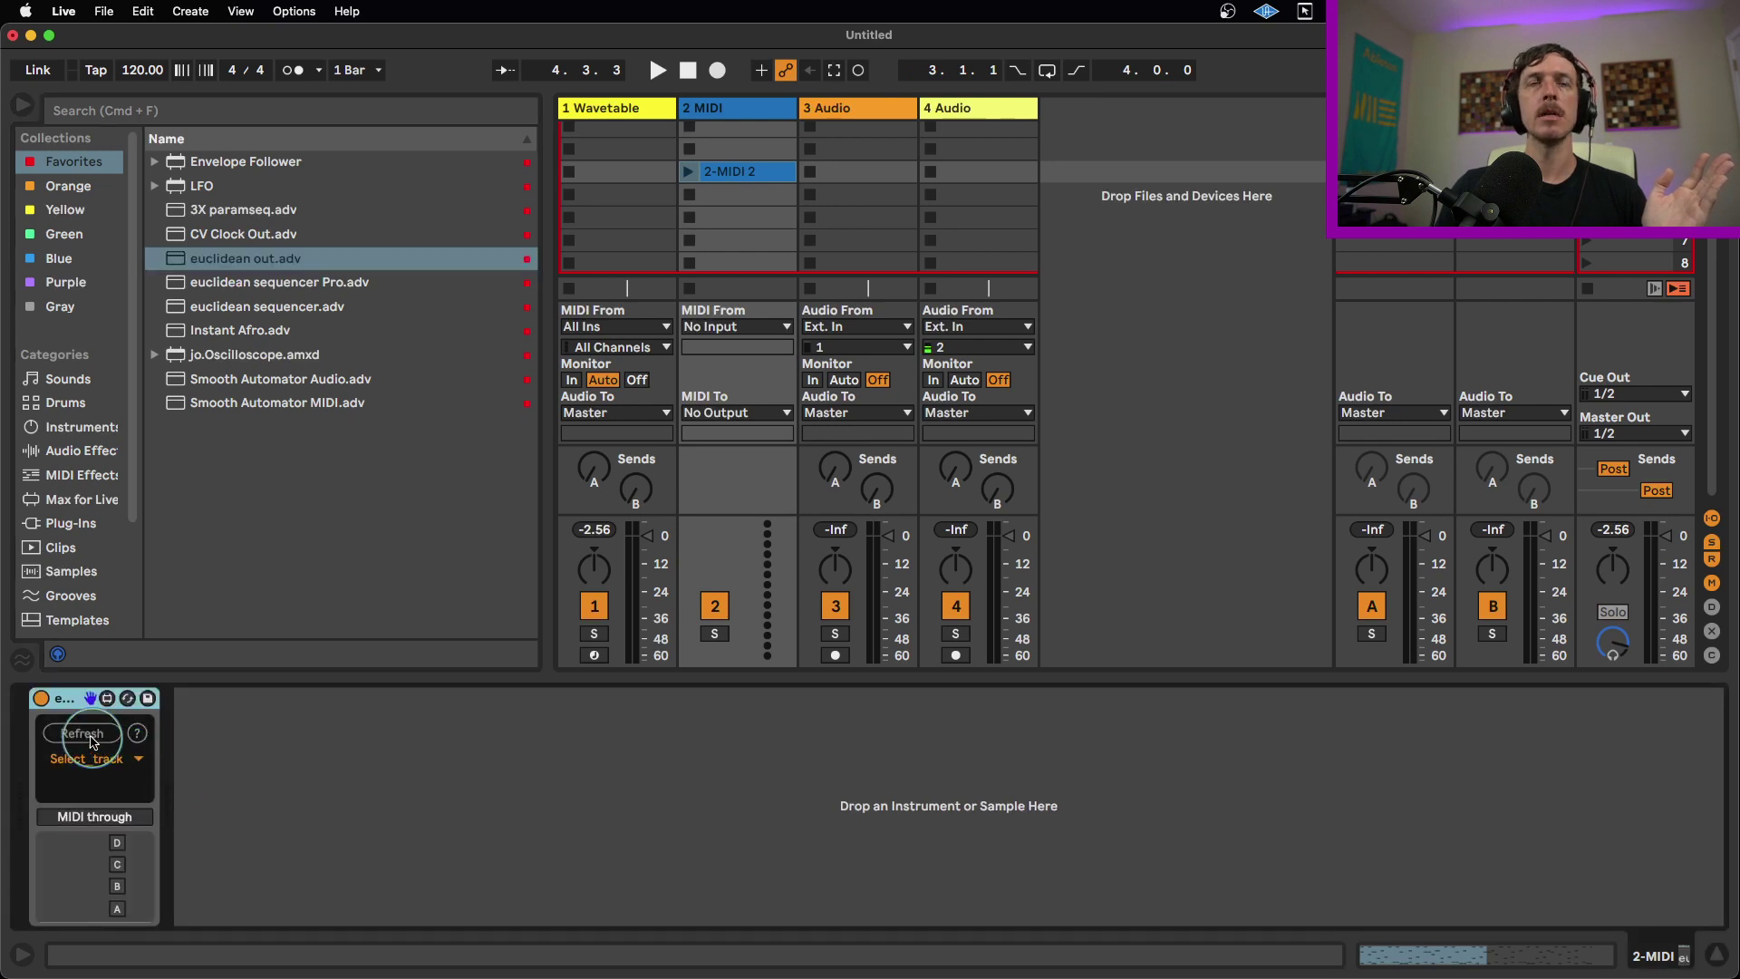
Step: Link euclidean out to 1-Wavetable's euclidean sequencer Pro instance
click(103, 767)
click(107, 786)
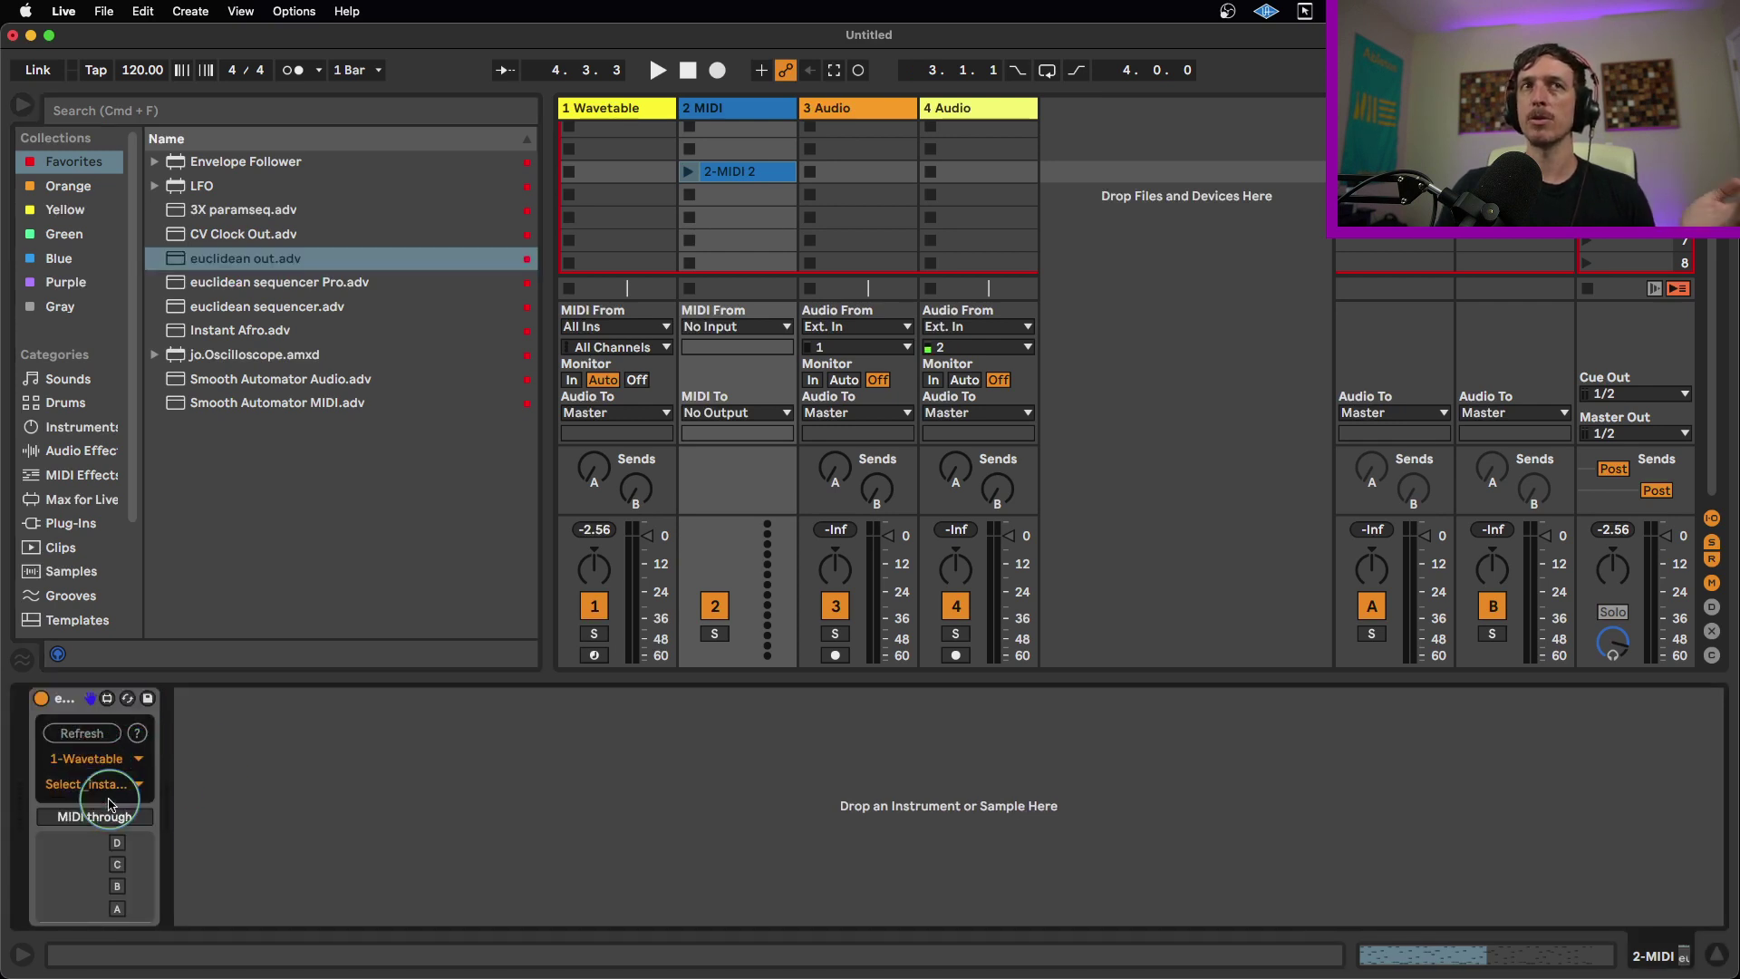
click(115, 795)
click(127, 829)
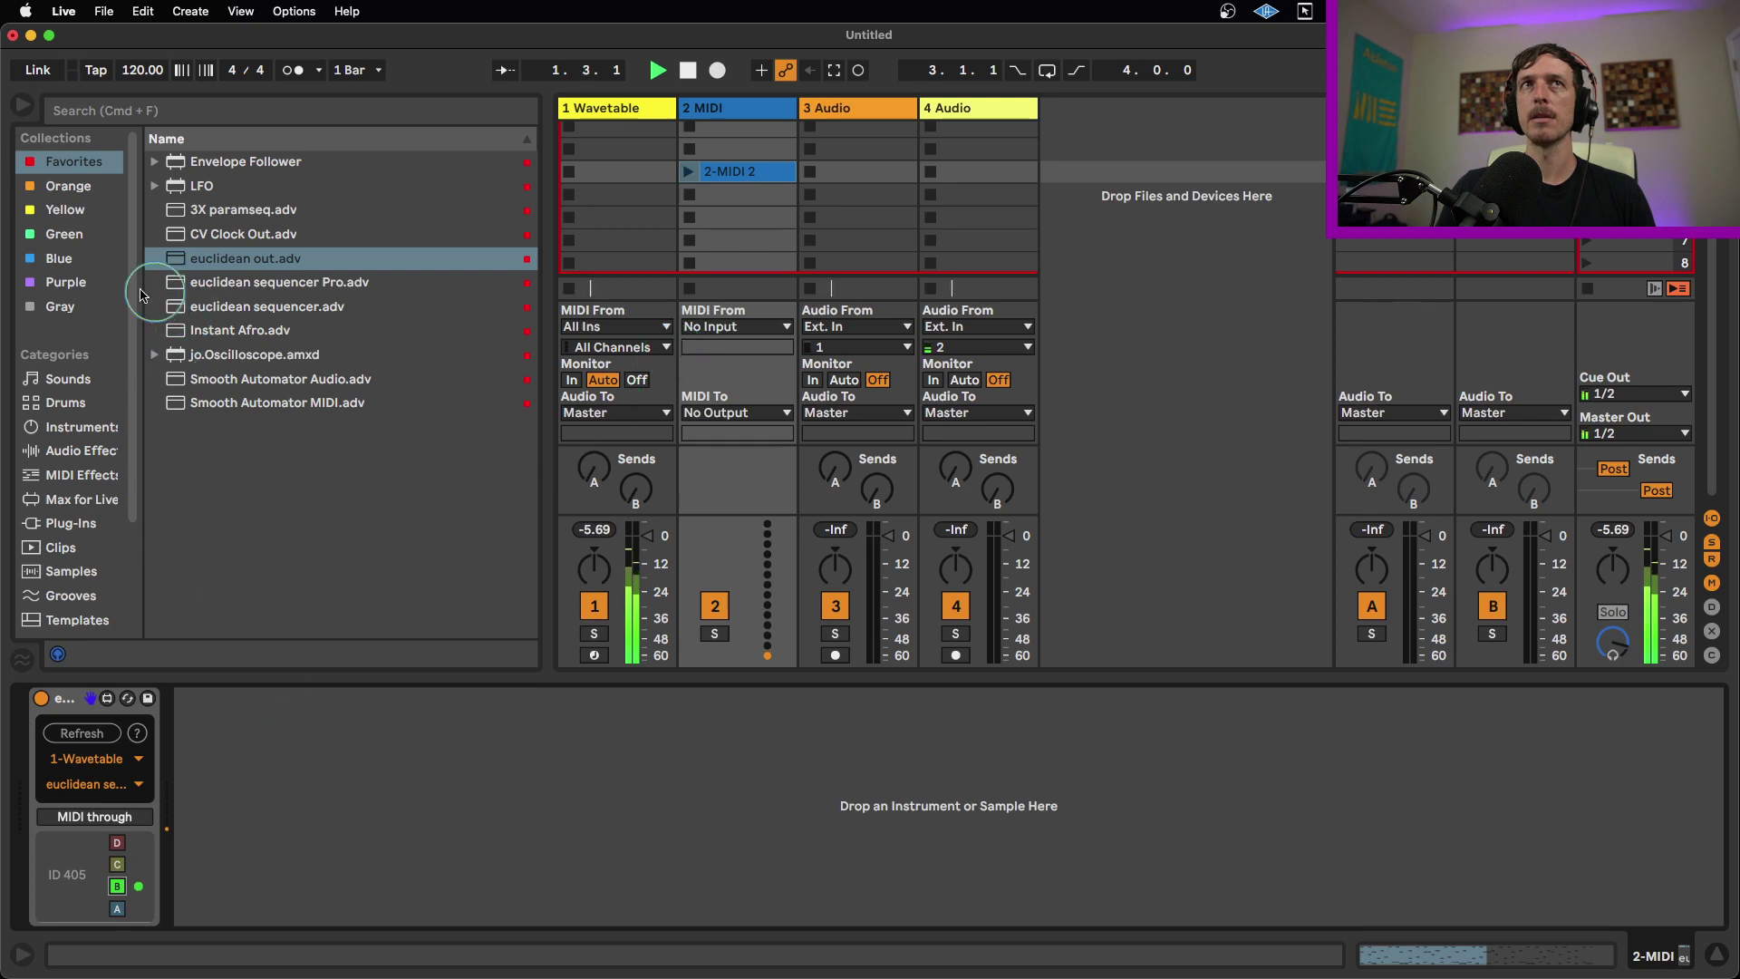
click(122, 212)
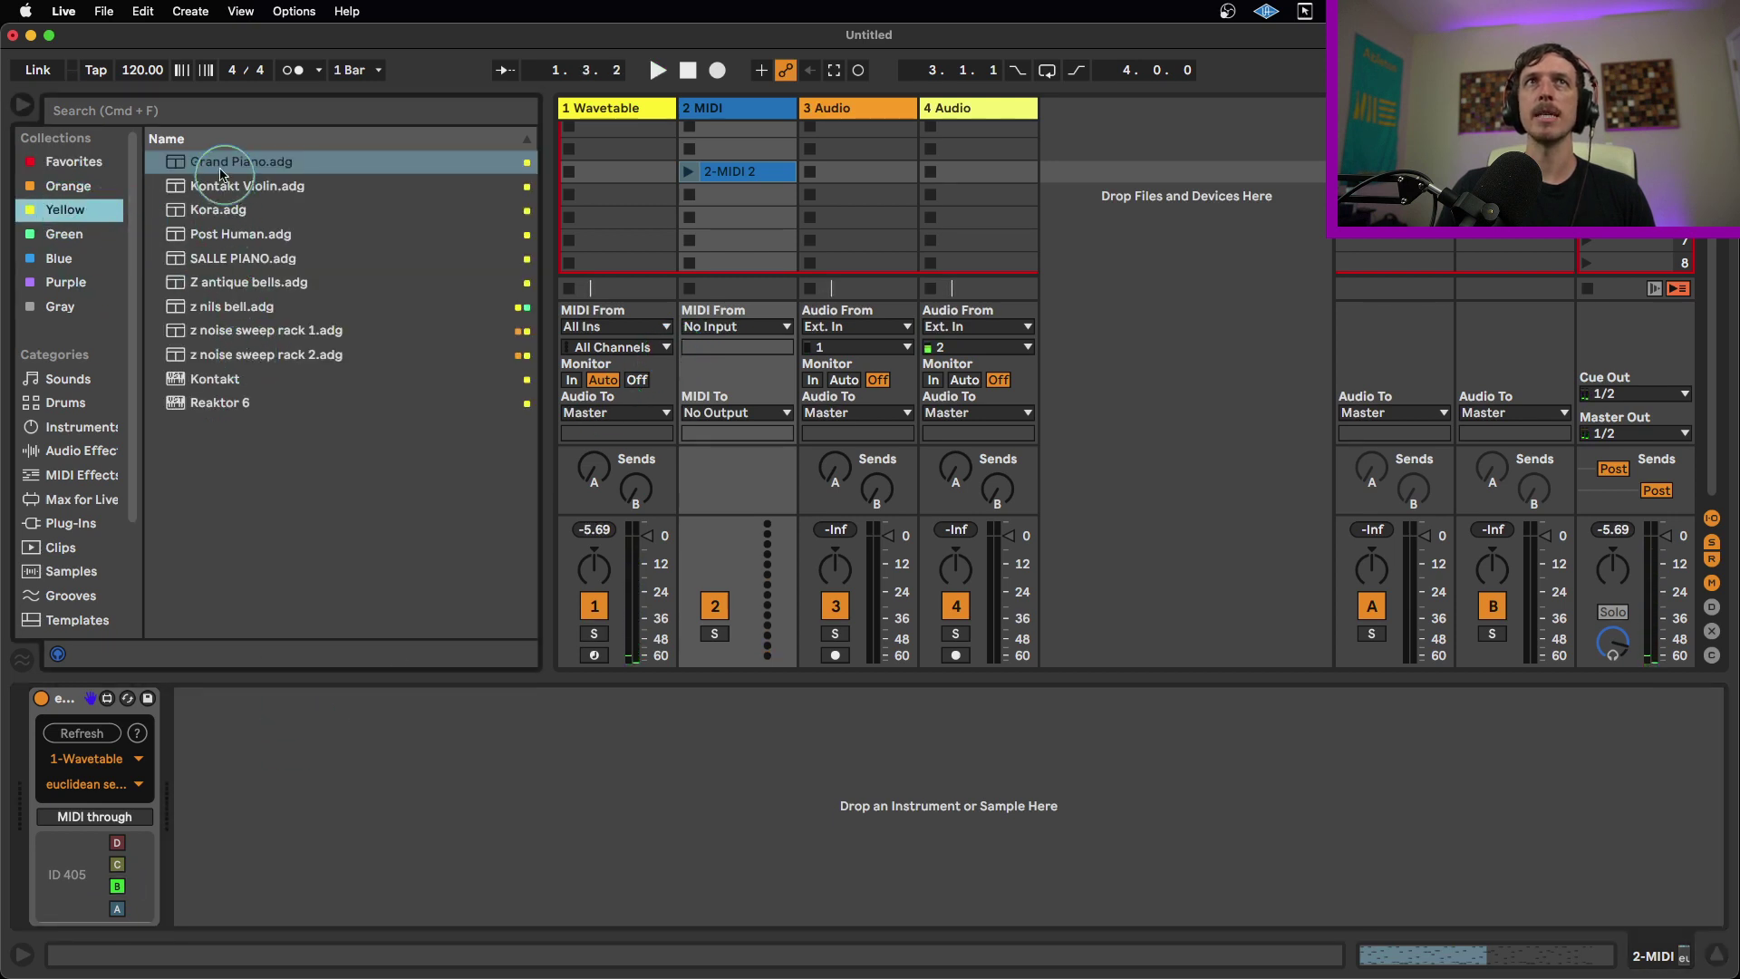
Step: Load Grand Piano onto track 2, play with track 1 switched off, and raise Glue to 46%
drag(227, 163, 355, 725)
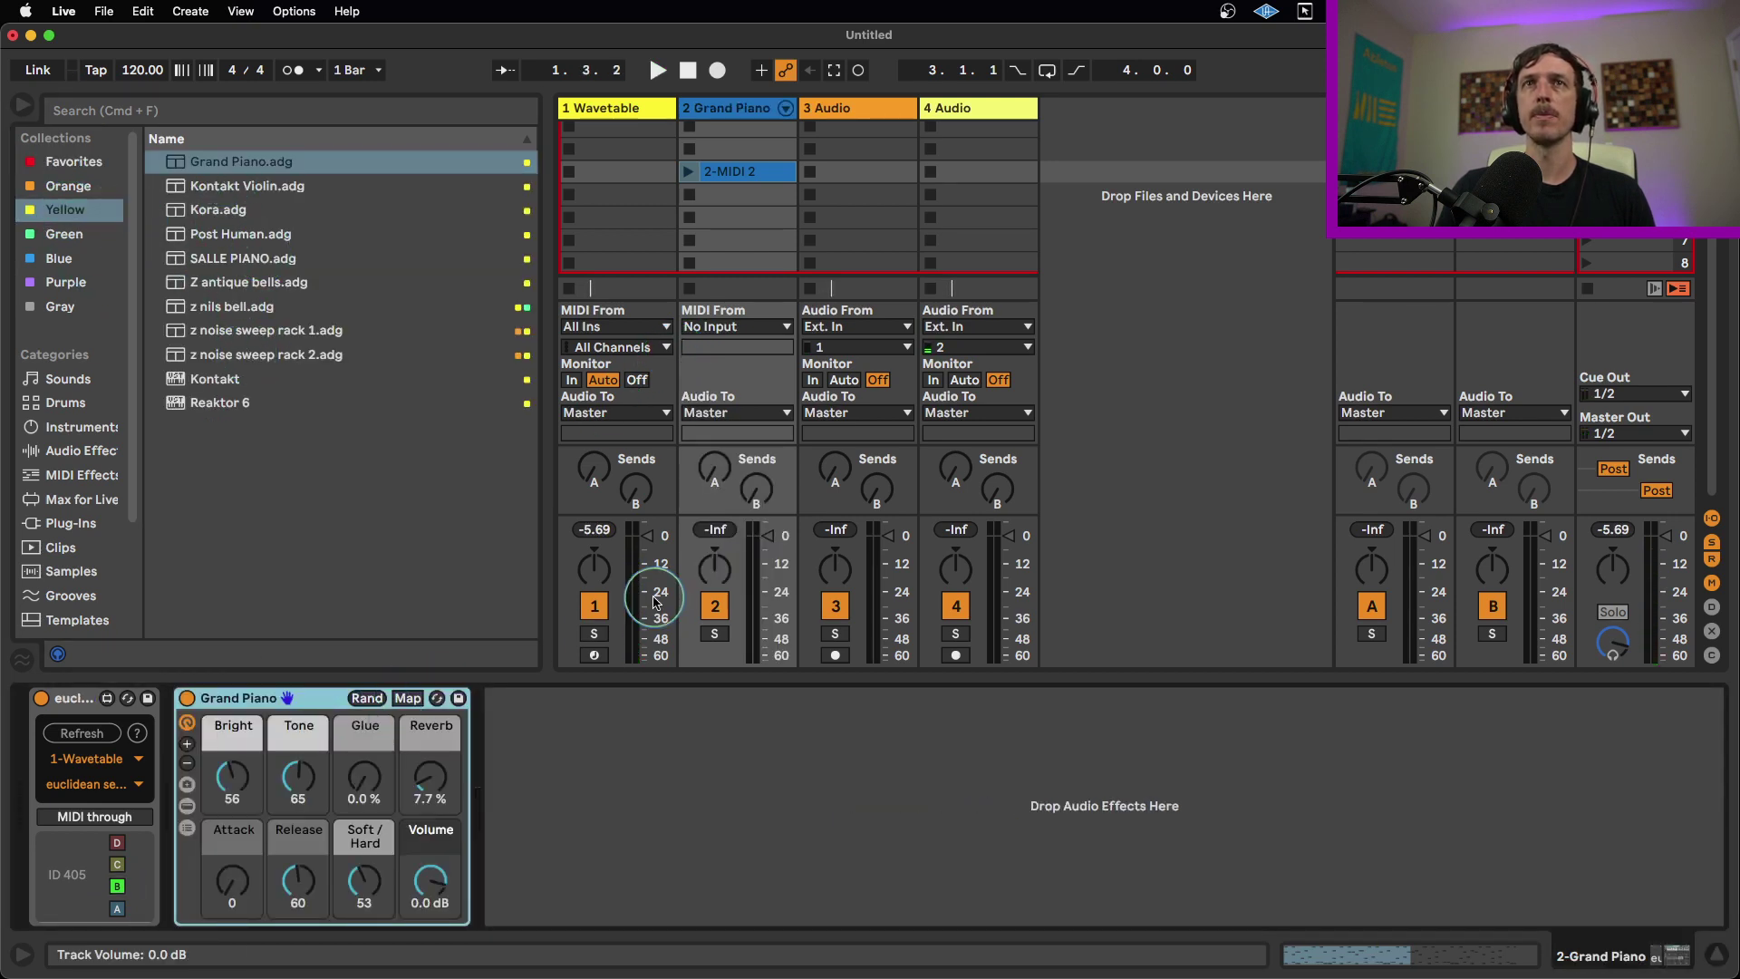
key(space)
click(599, 607)
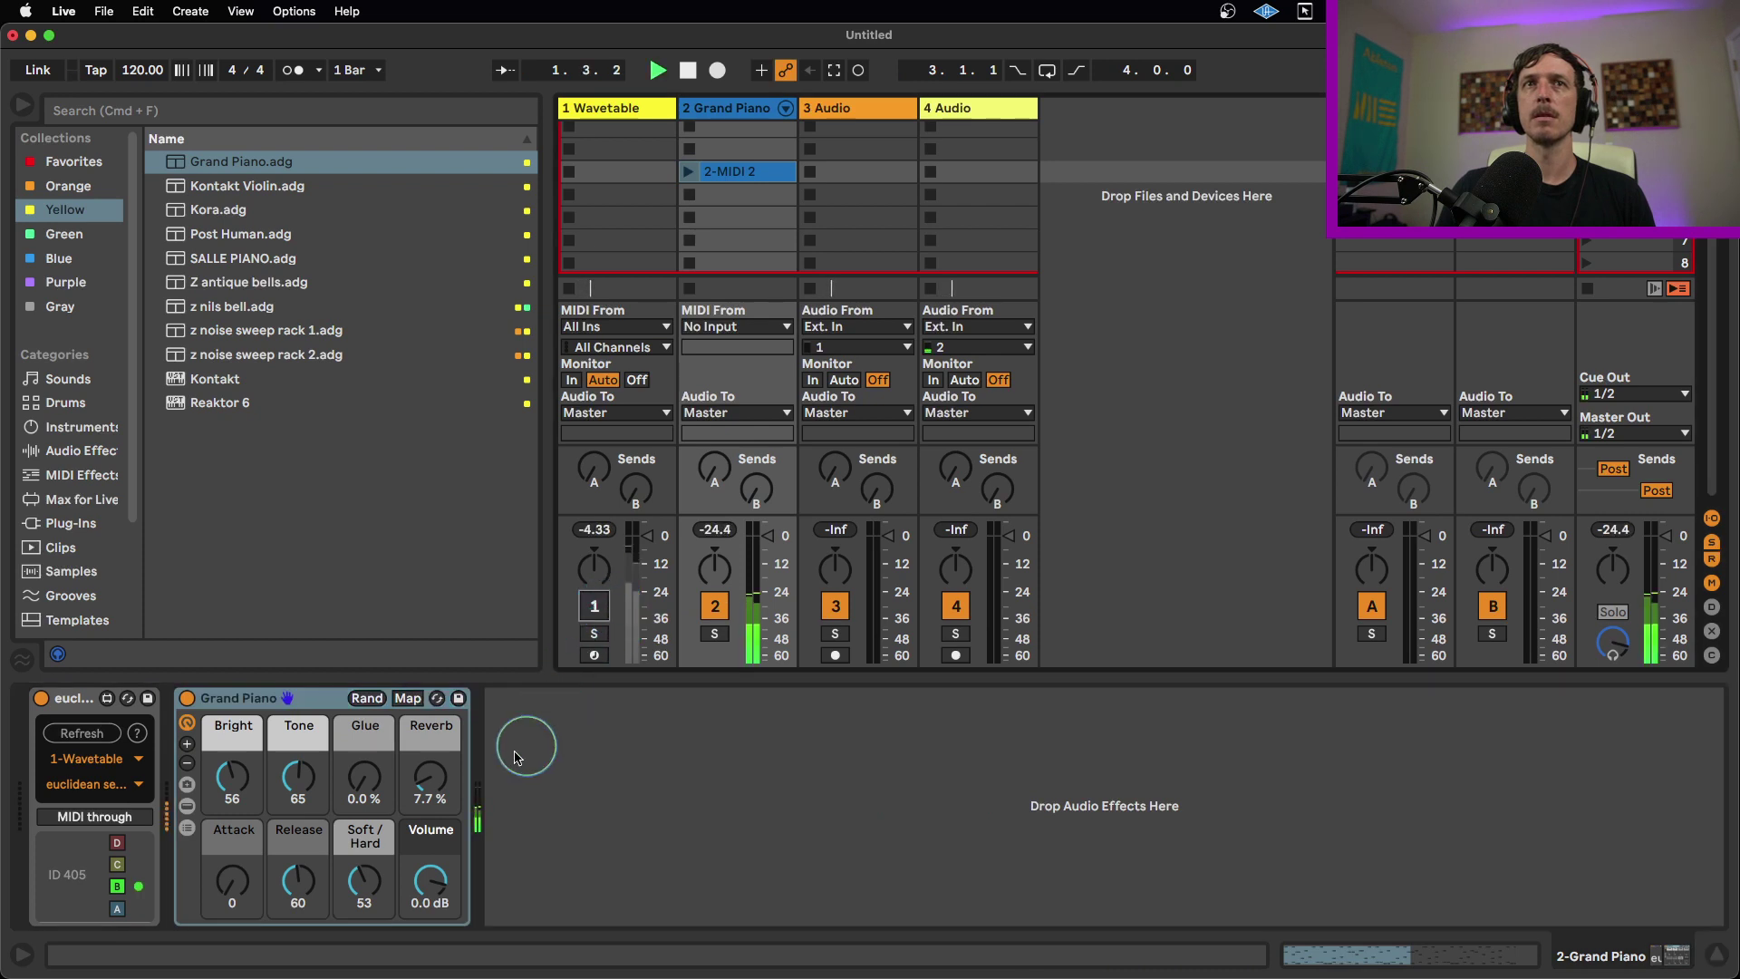
drag(371, 791, 372, 759)
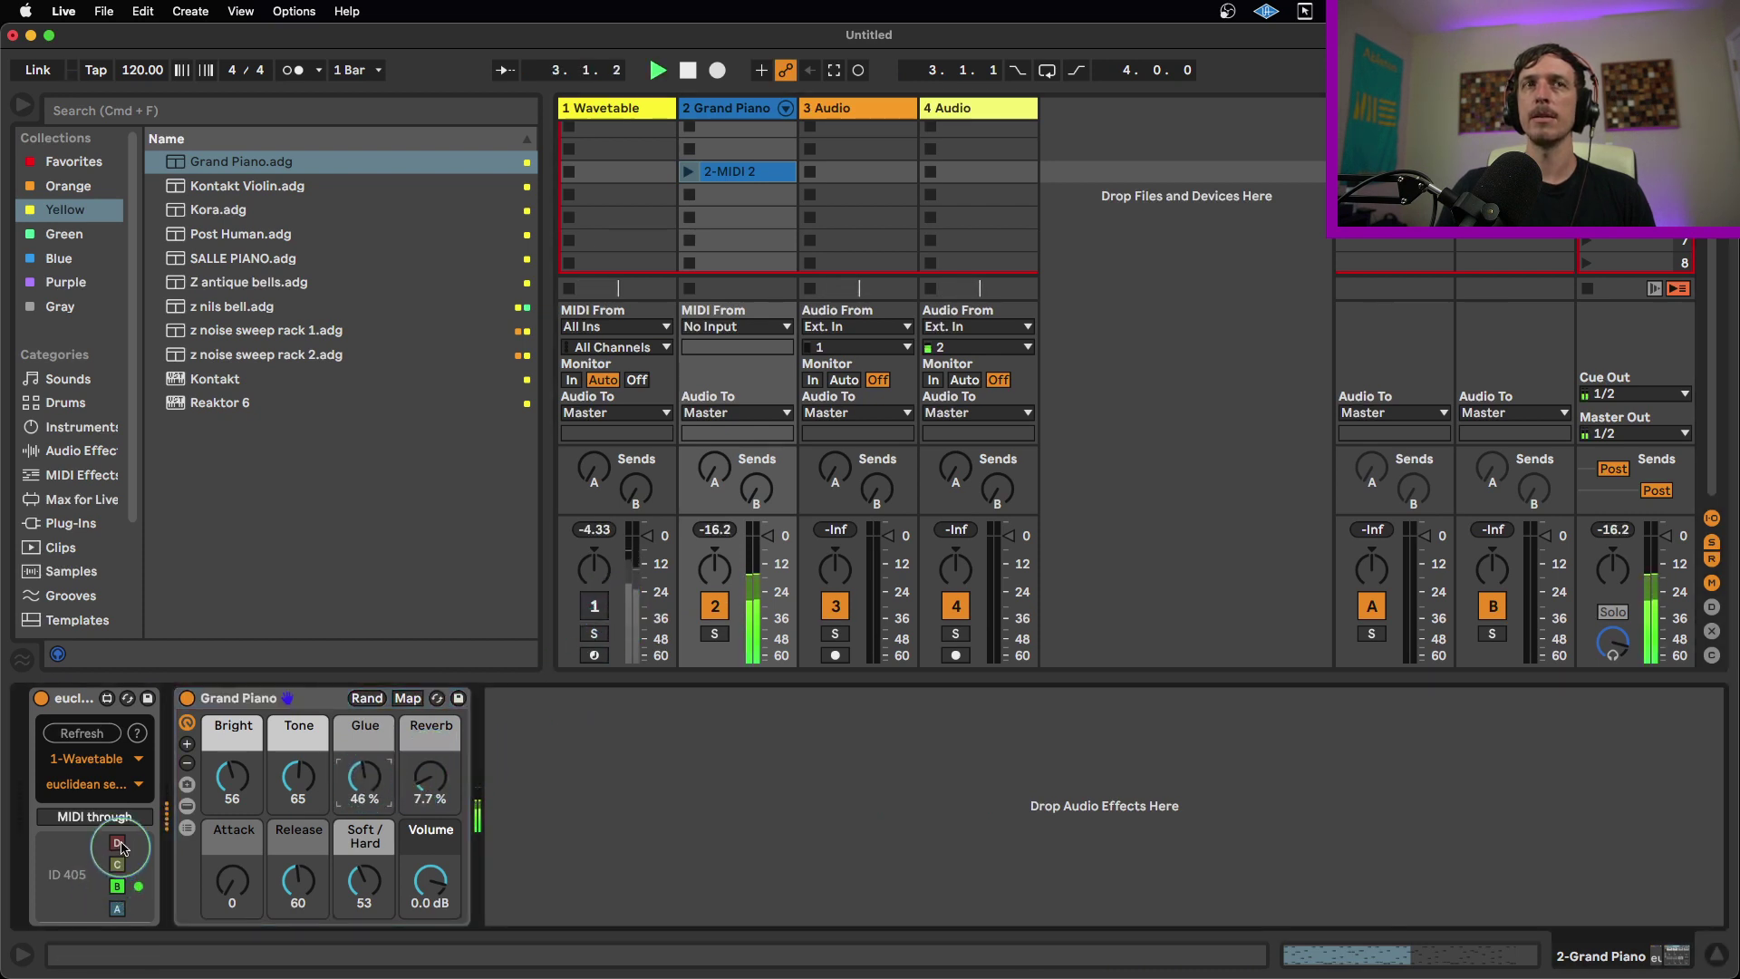
Step: Send sequences A and B from euclidean out to the piano, leaving sequence C off
click(632, 109)
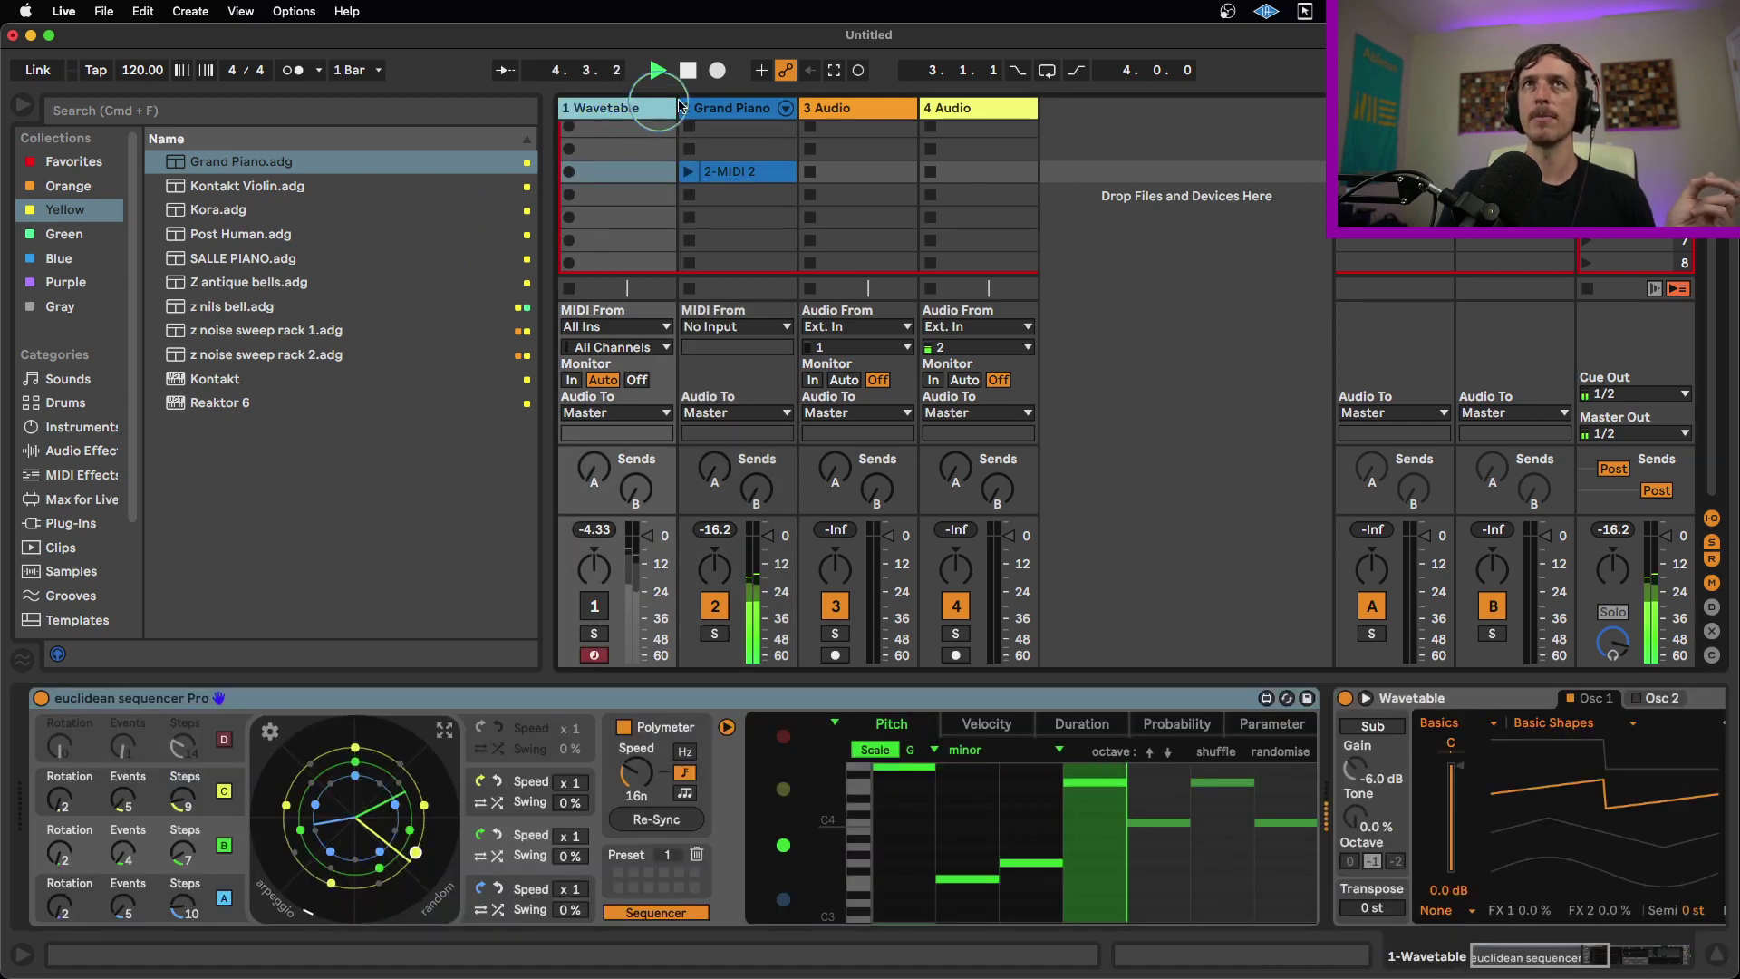
click(730, 108)
click(118, 865)
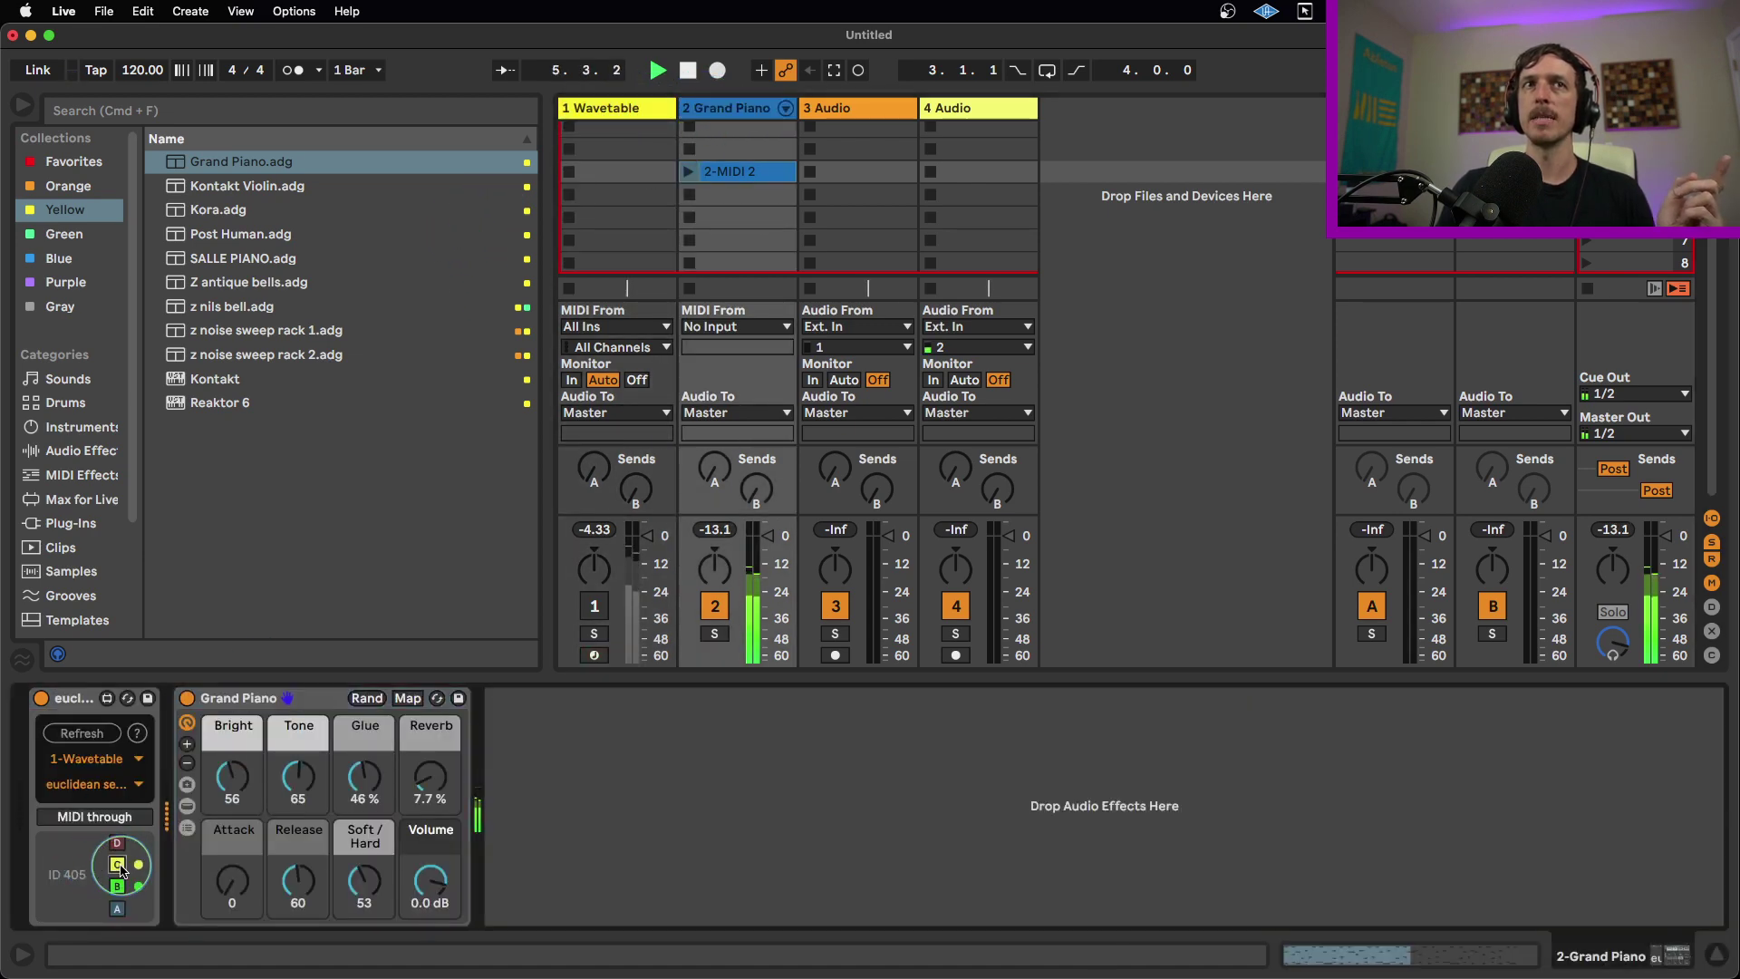
click(118, 908)
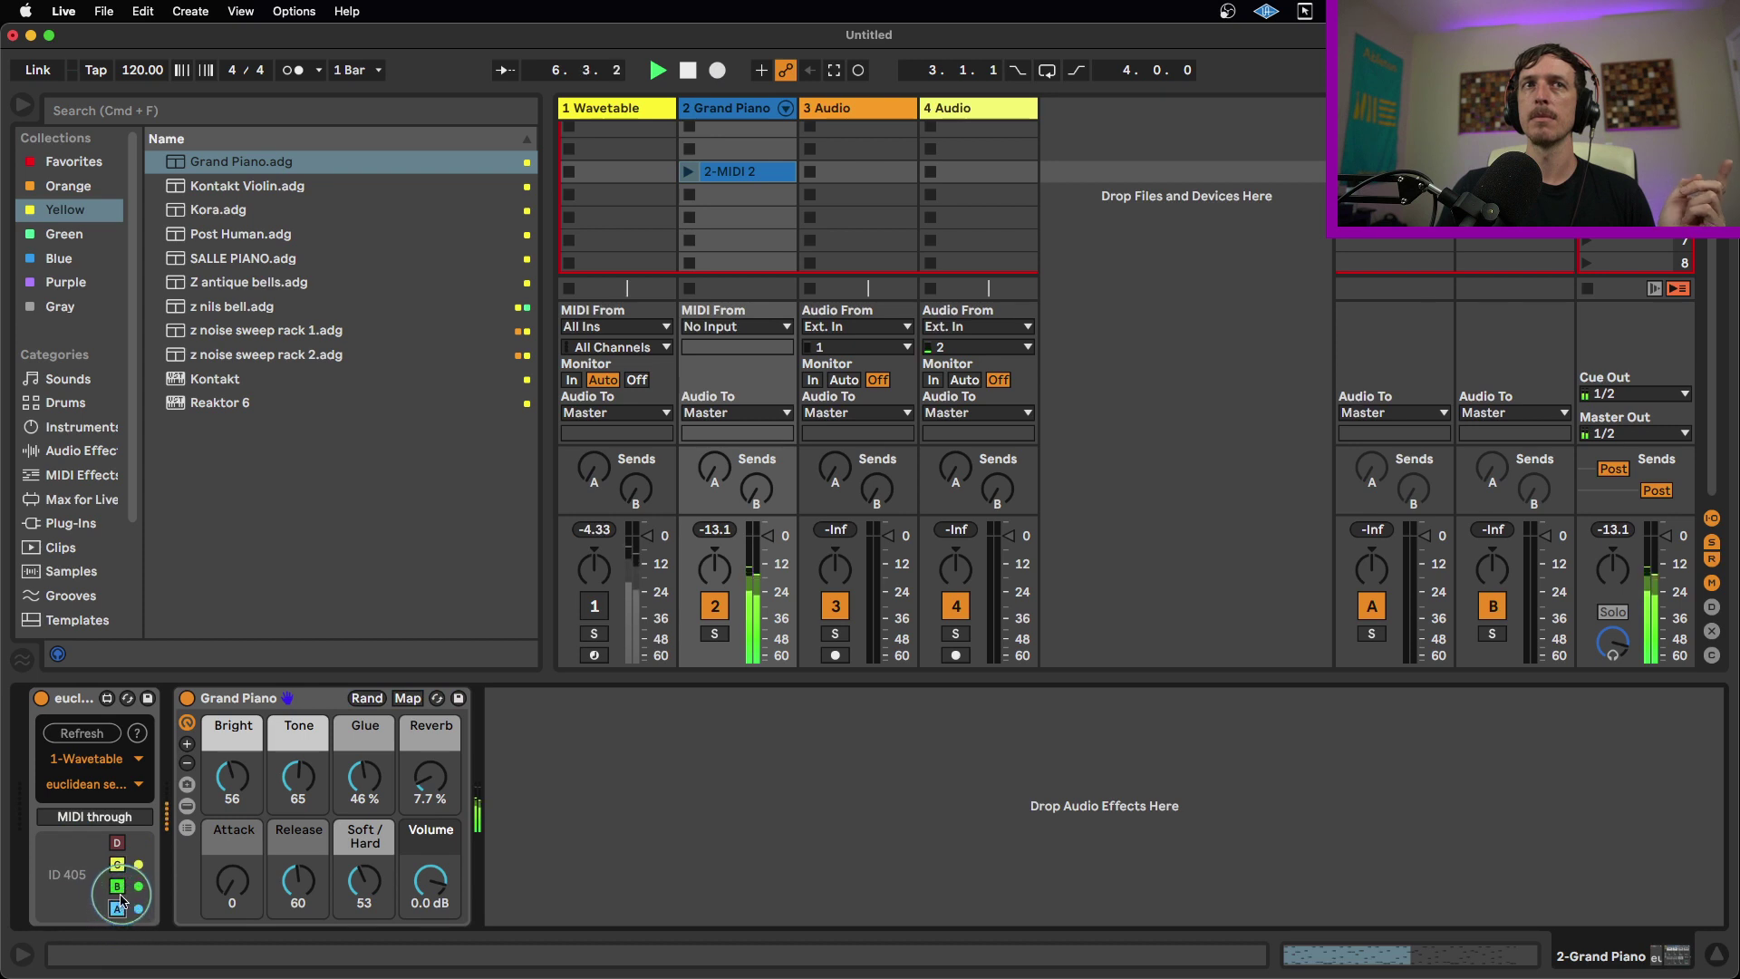
click(117, 887)
click(118, 865)
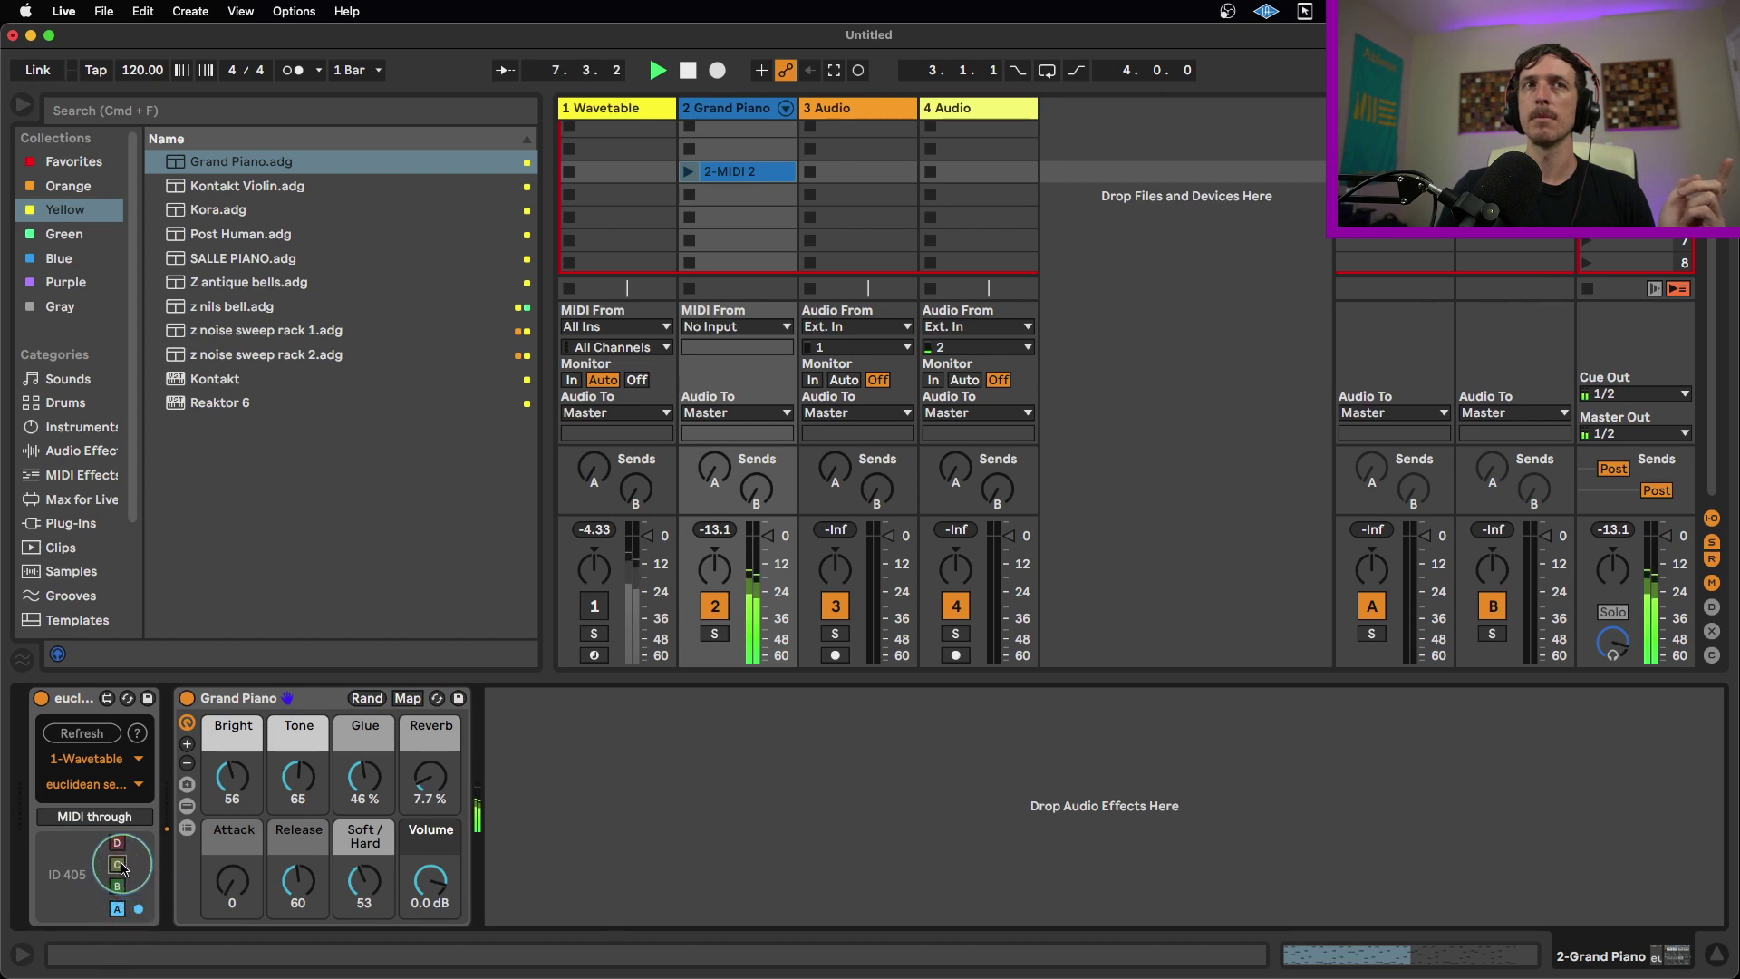
click(117, 887)
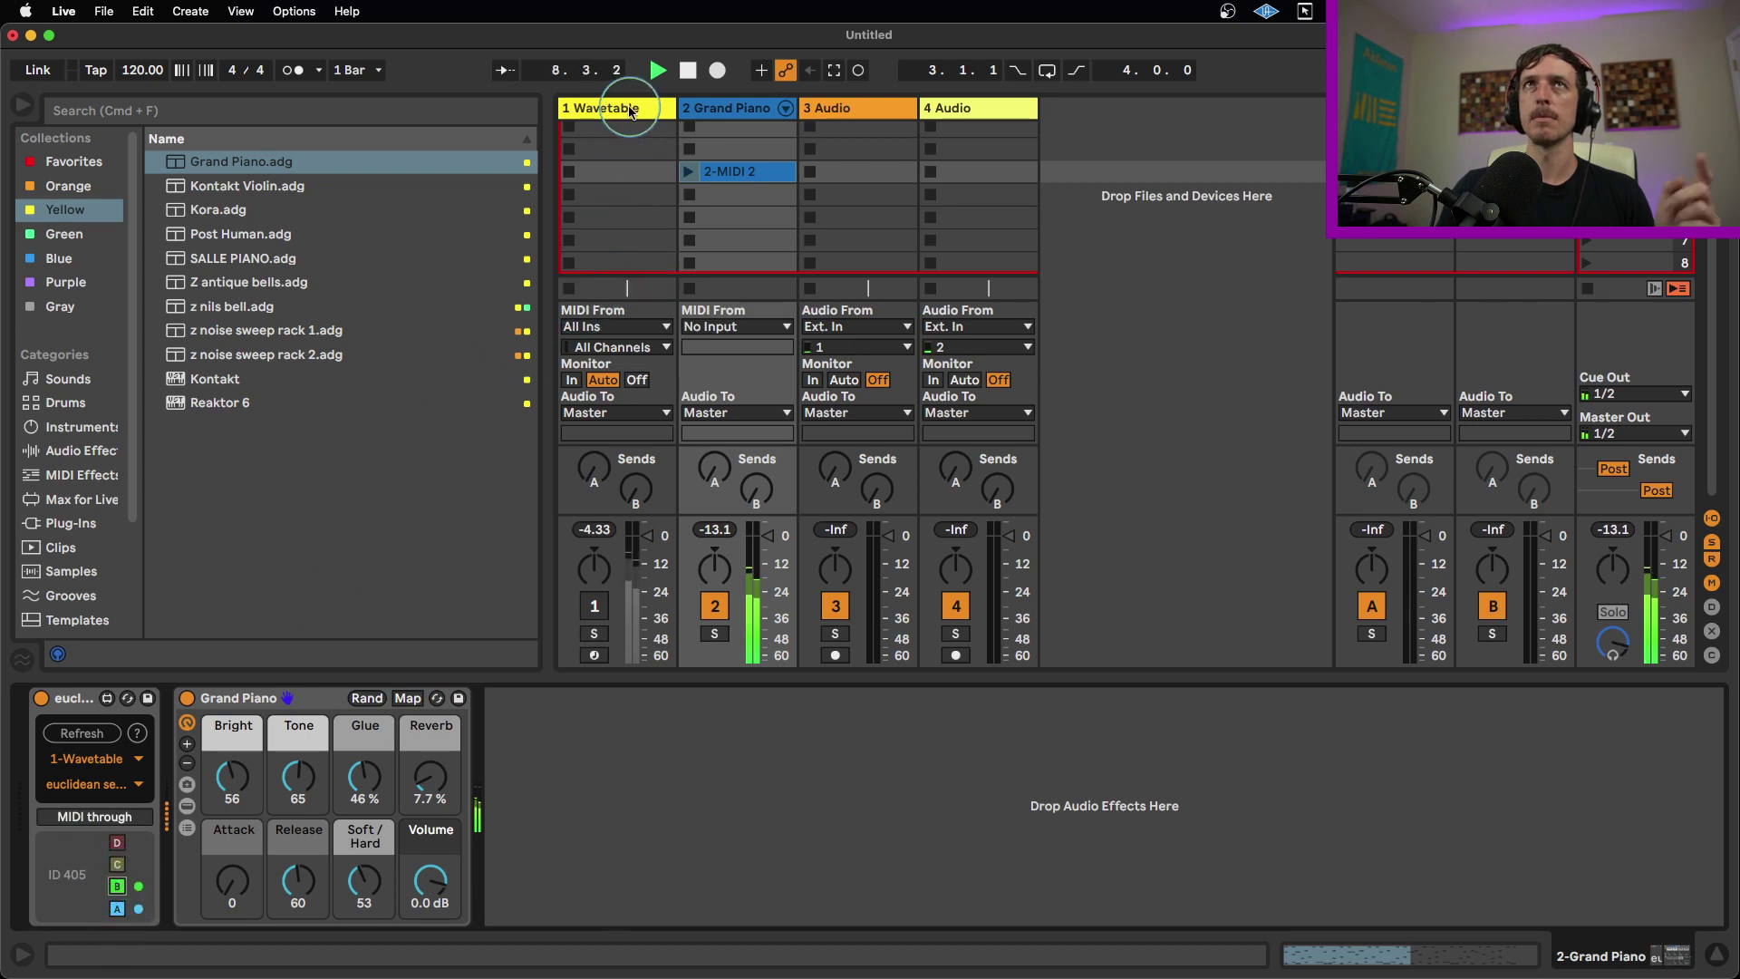
click(603, 108)
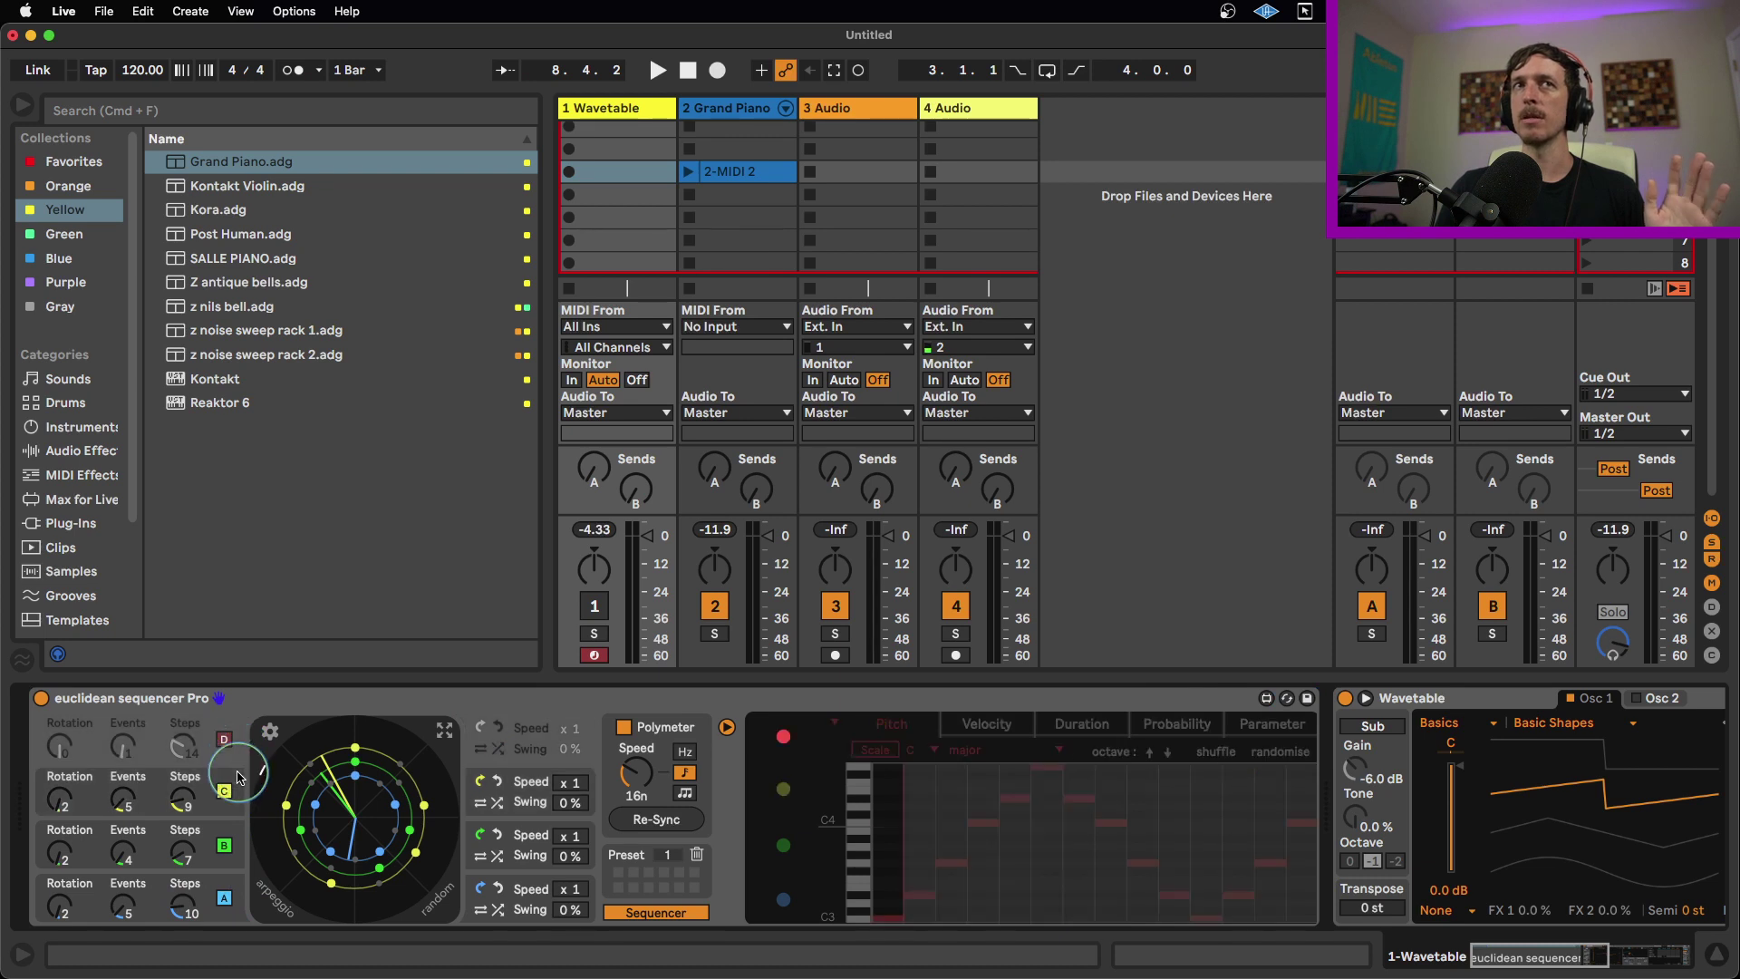
Step: Show the yellow voice's G minor pitch lane in euclidean sequencer Pro and select the device
click(237, 785)
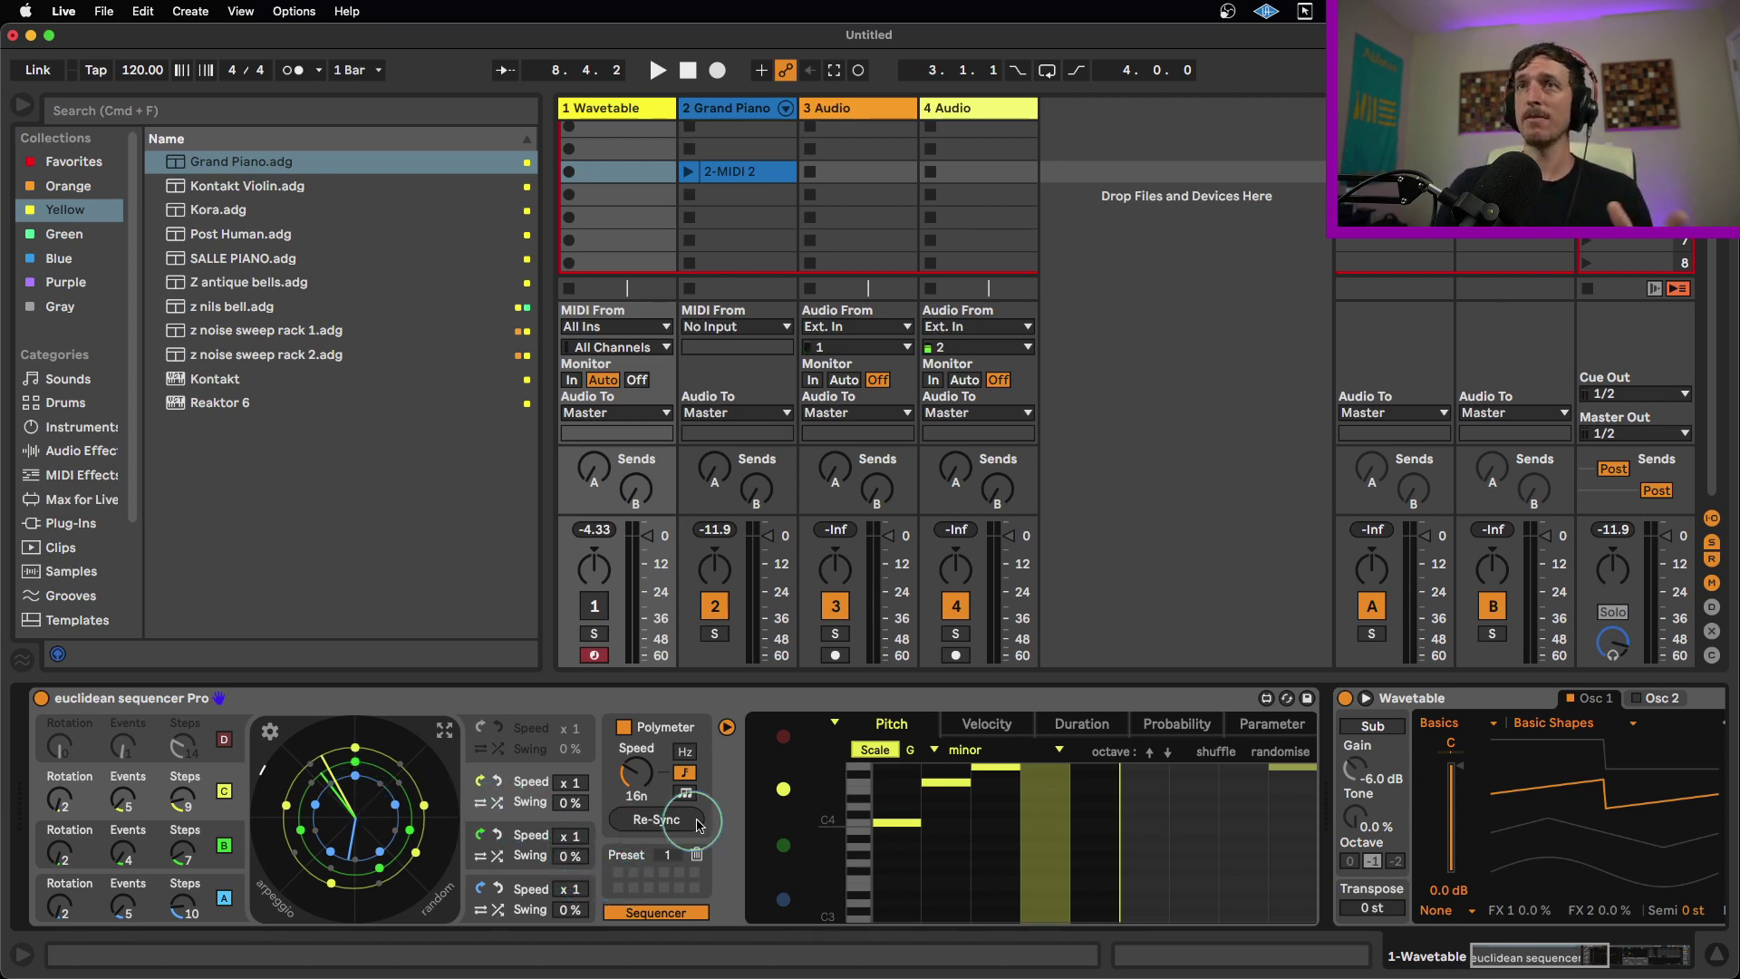
click(520, 700)
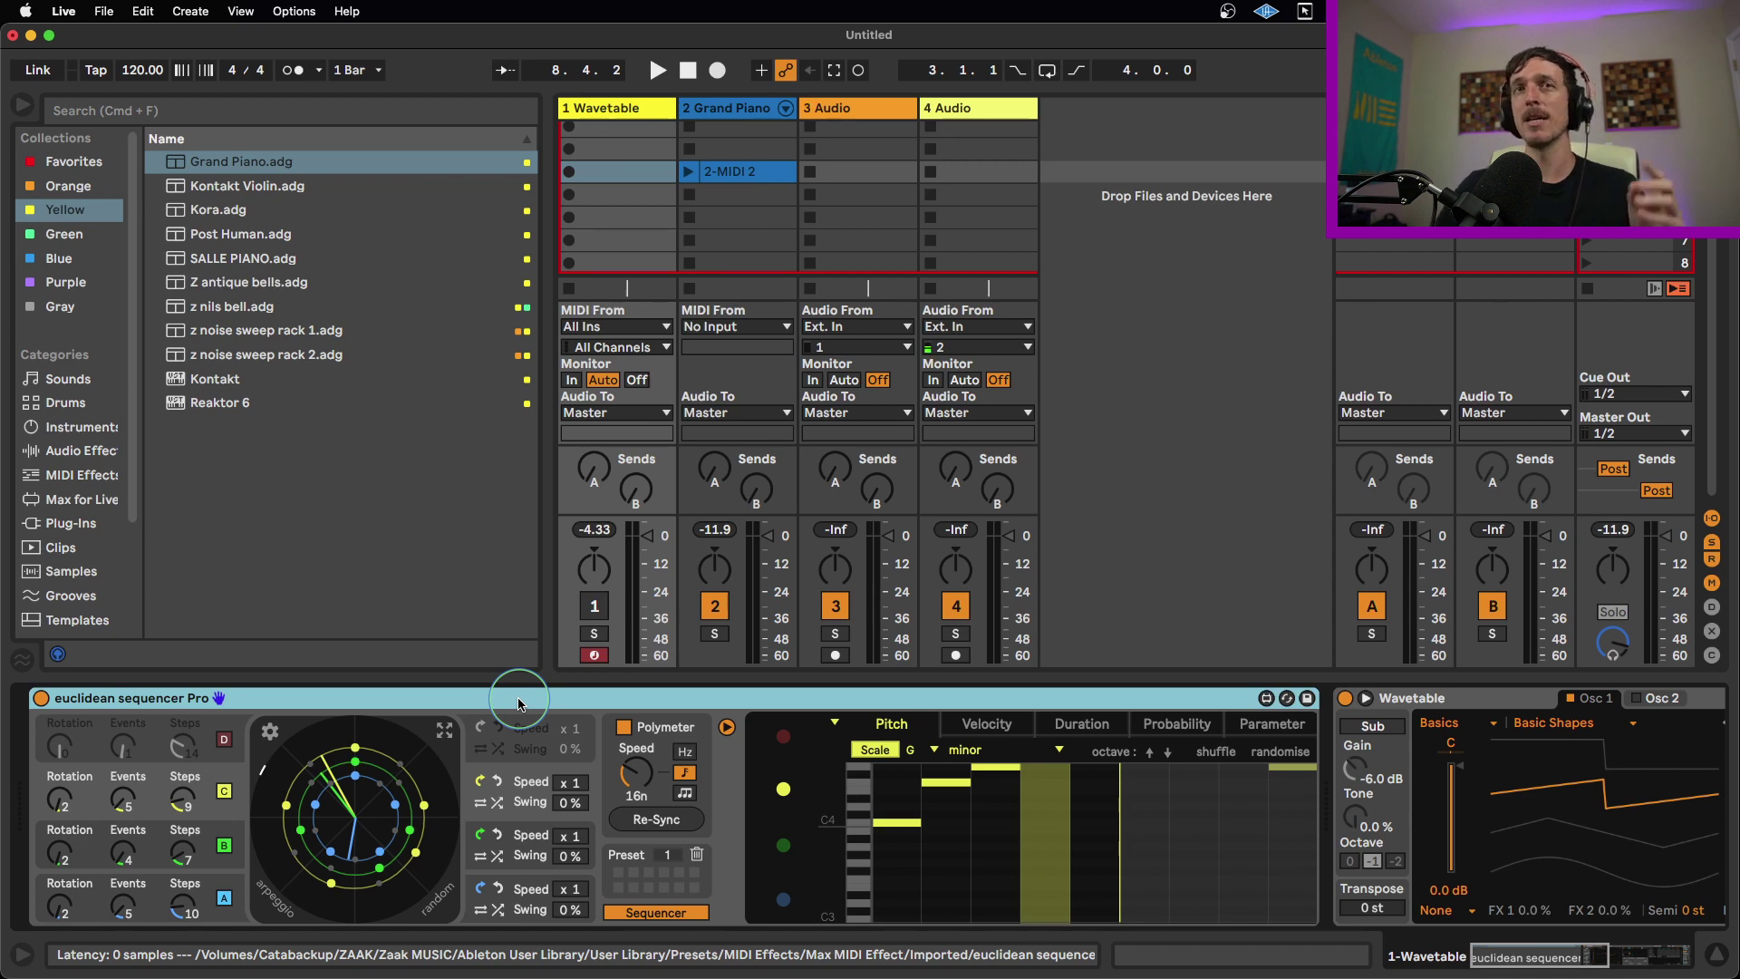
Step: During playback, swing voice C at 23% and voices A and B at 17%, and reactivate track 1
click(570, 801)
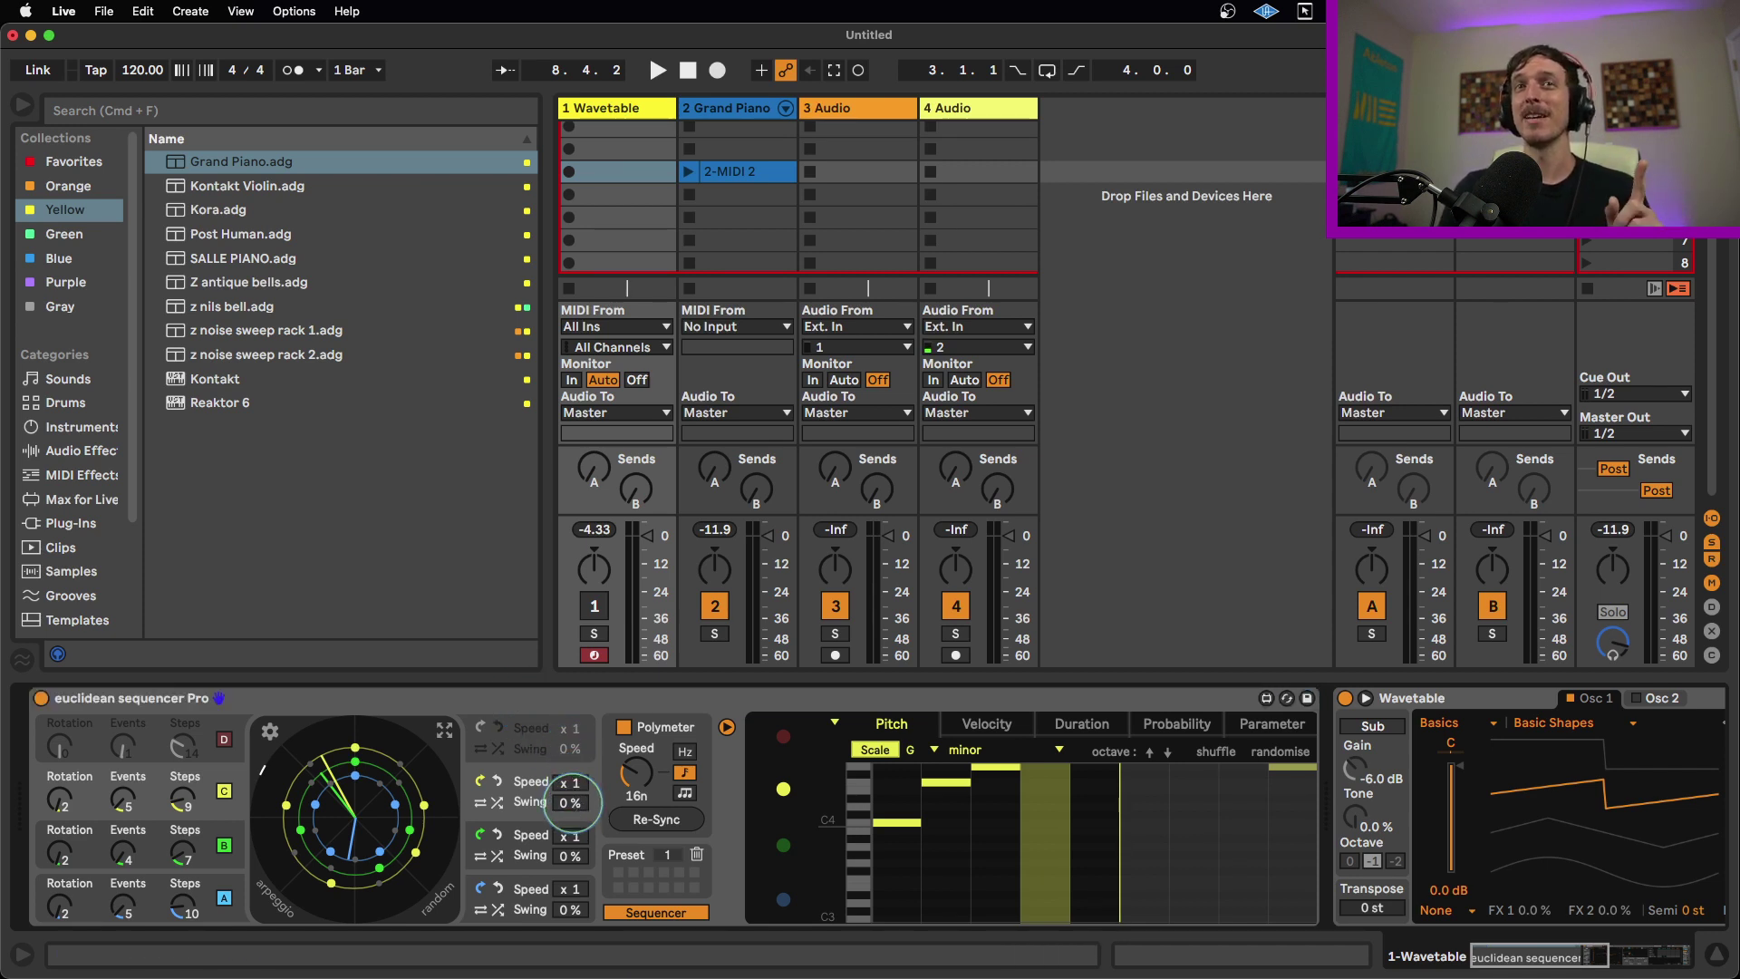
key(space)
drag(570, 801, 568, 782)
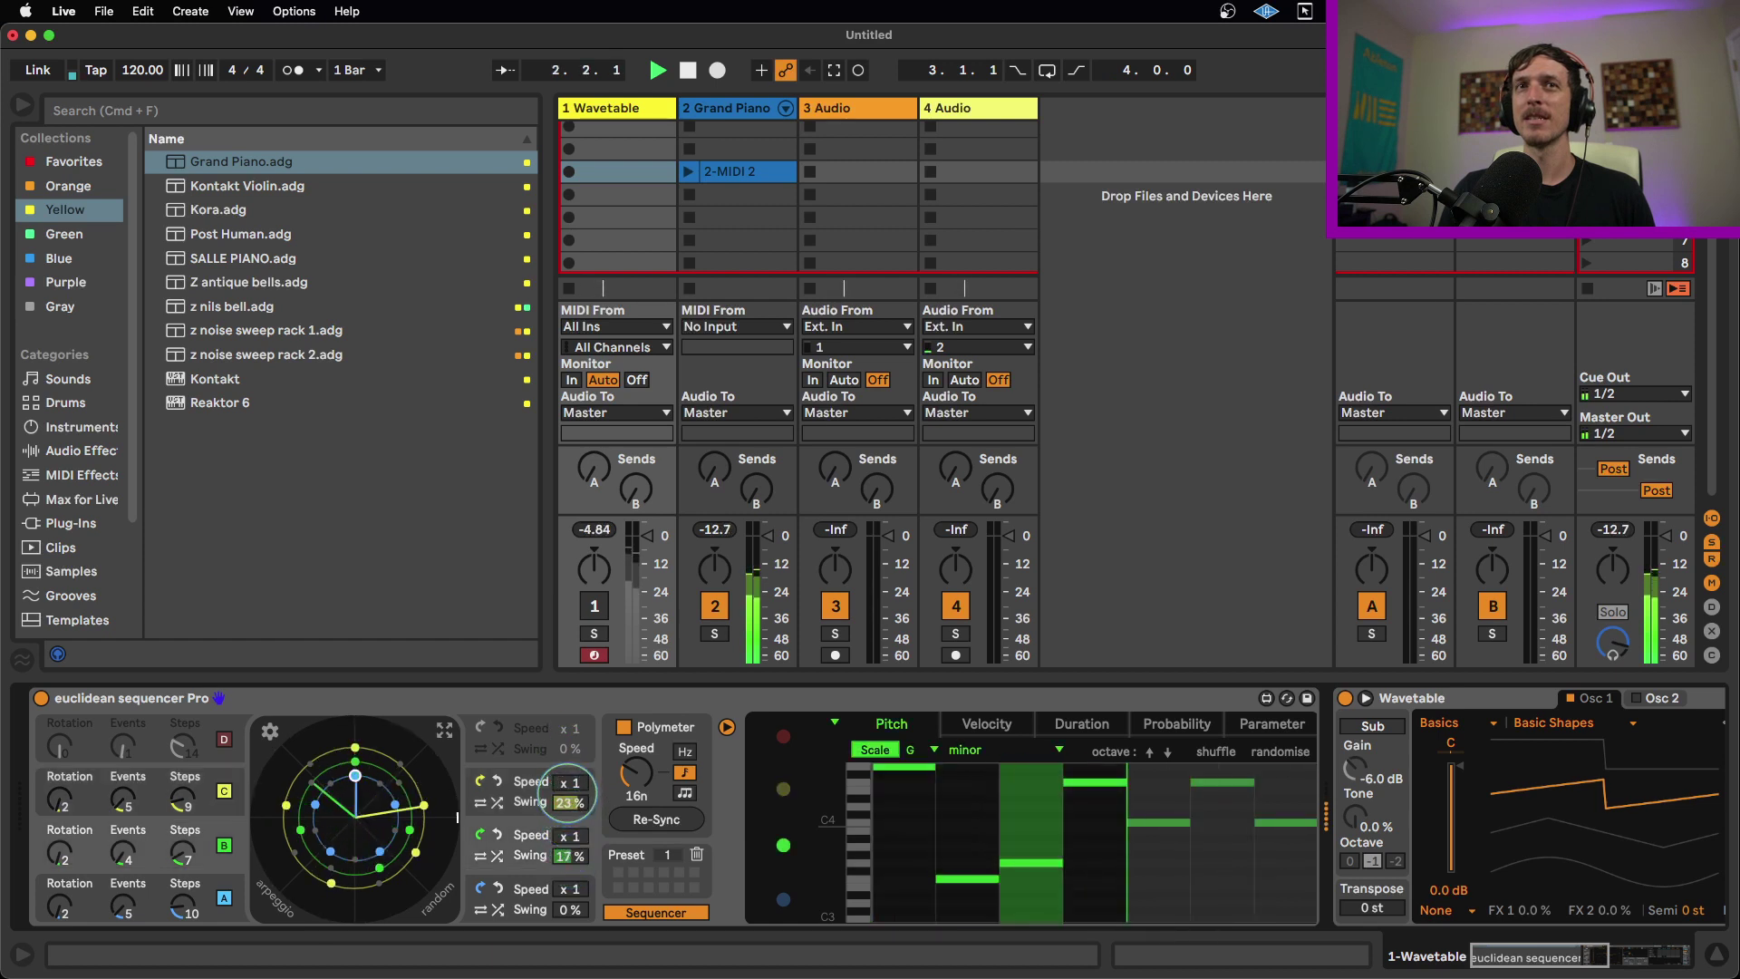
drag(570, 909, 570, 880)
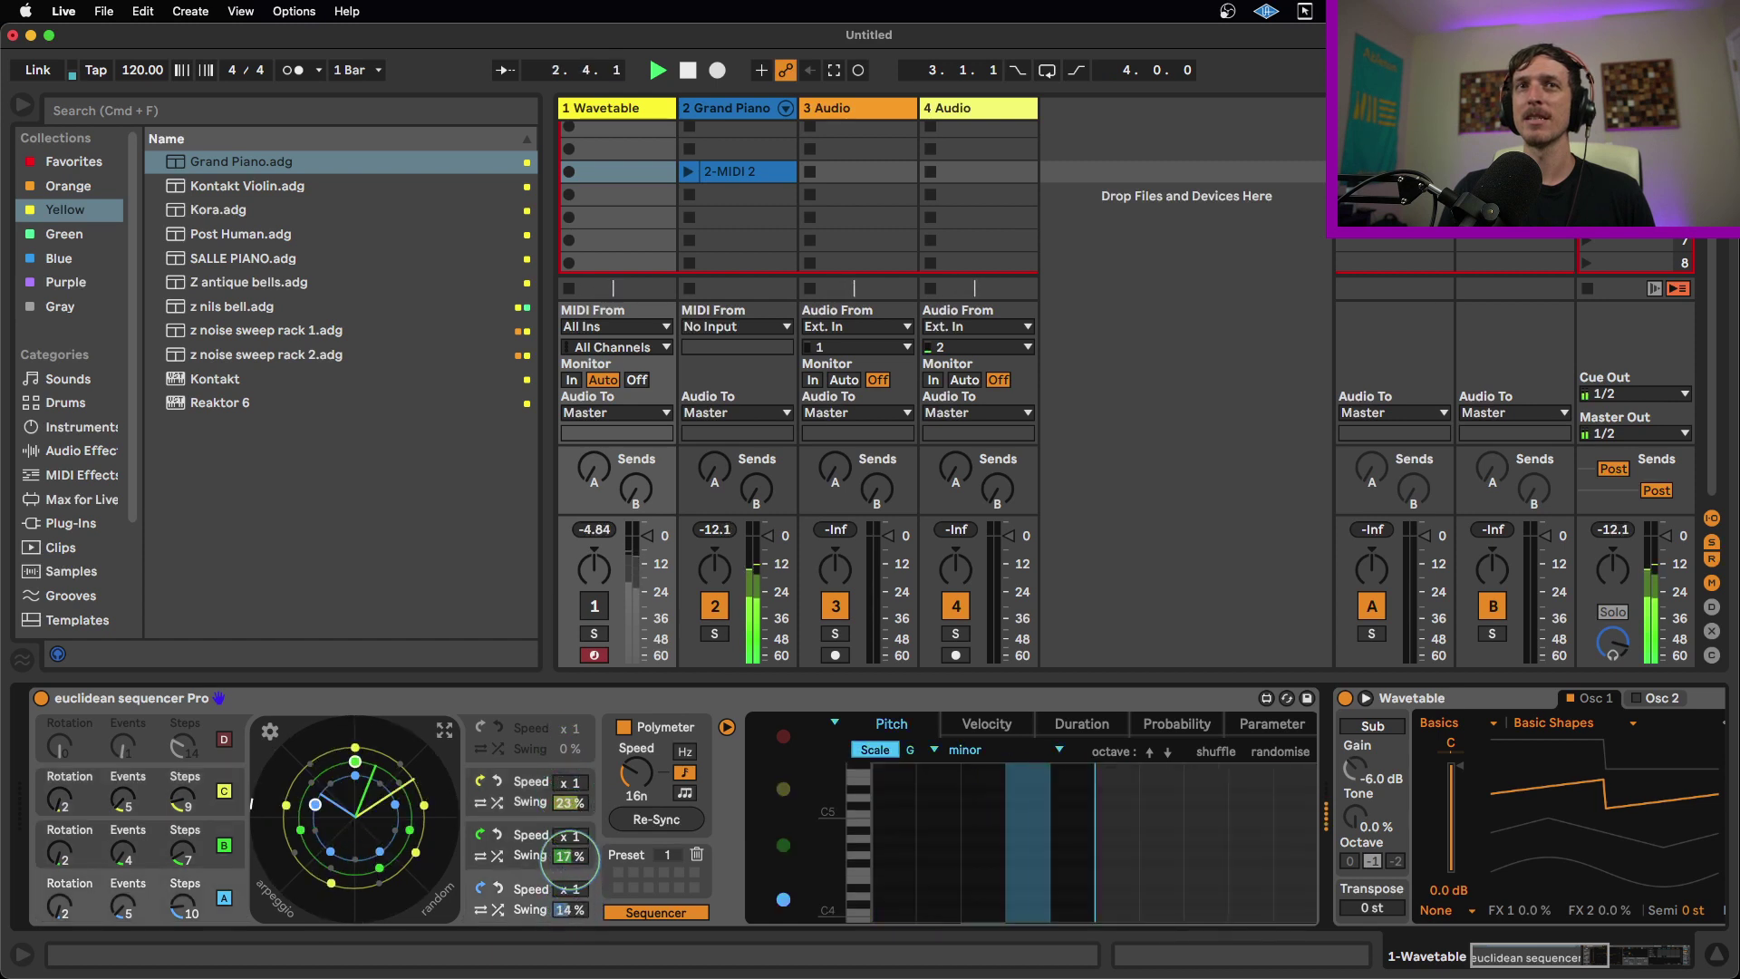
click(594, 605)
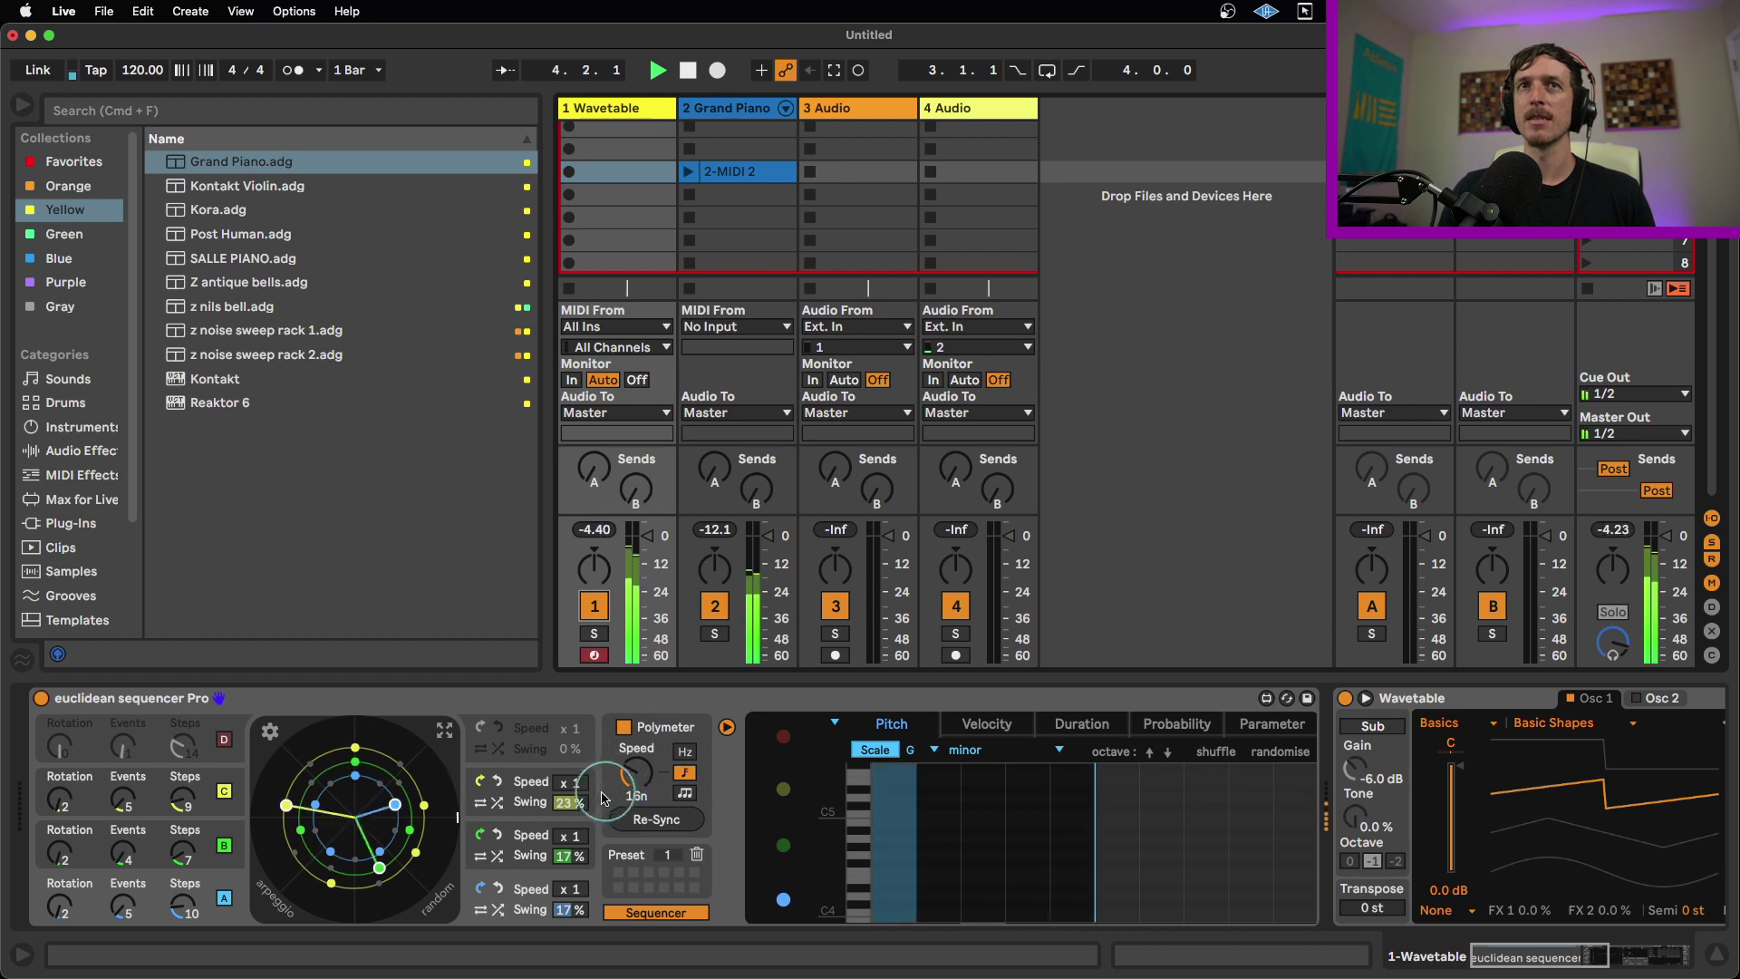
click(783, 788)
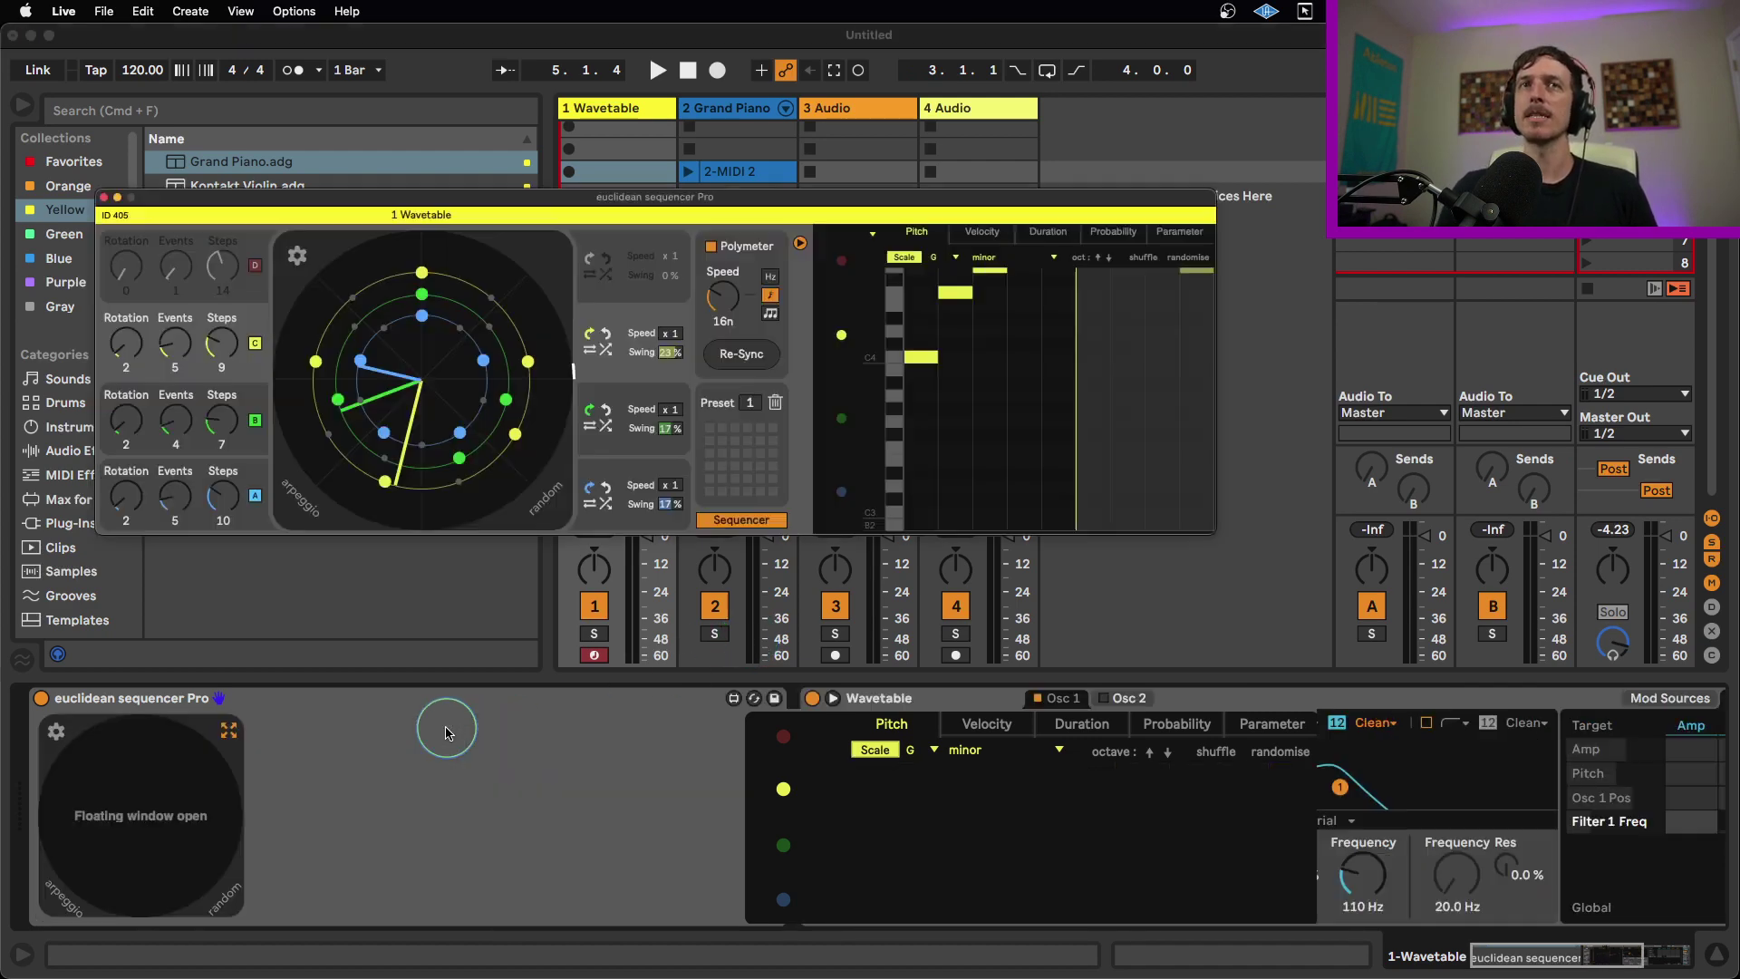
click(444, 730)
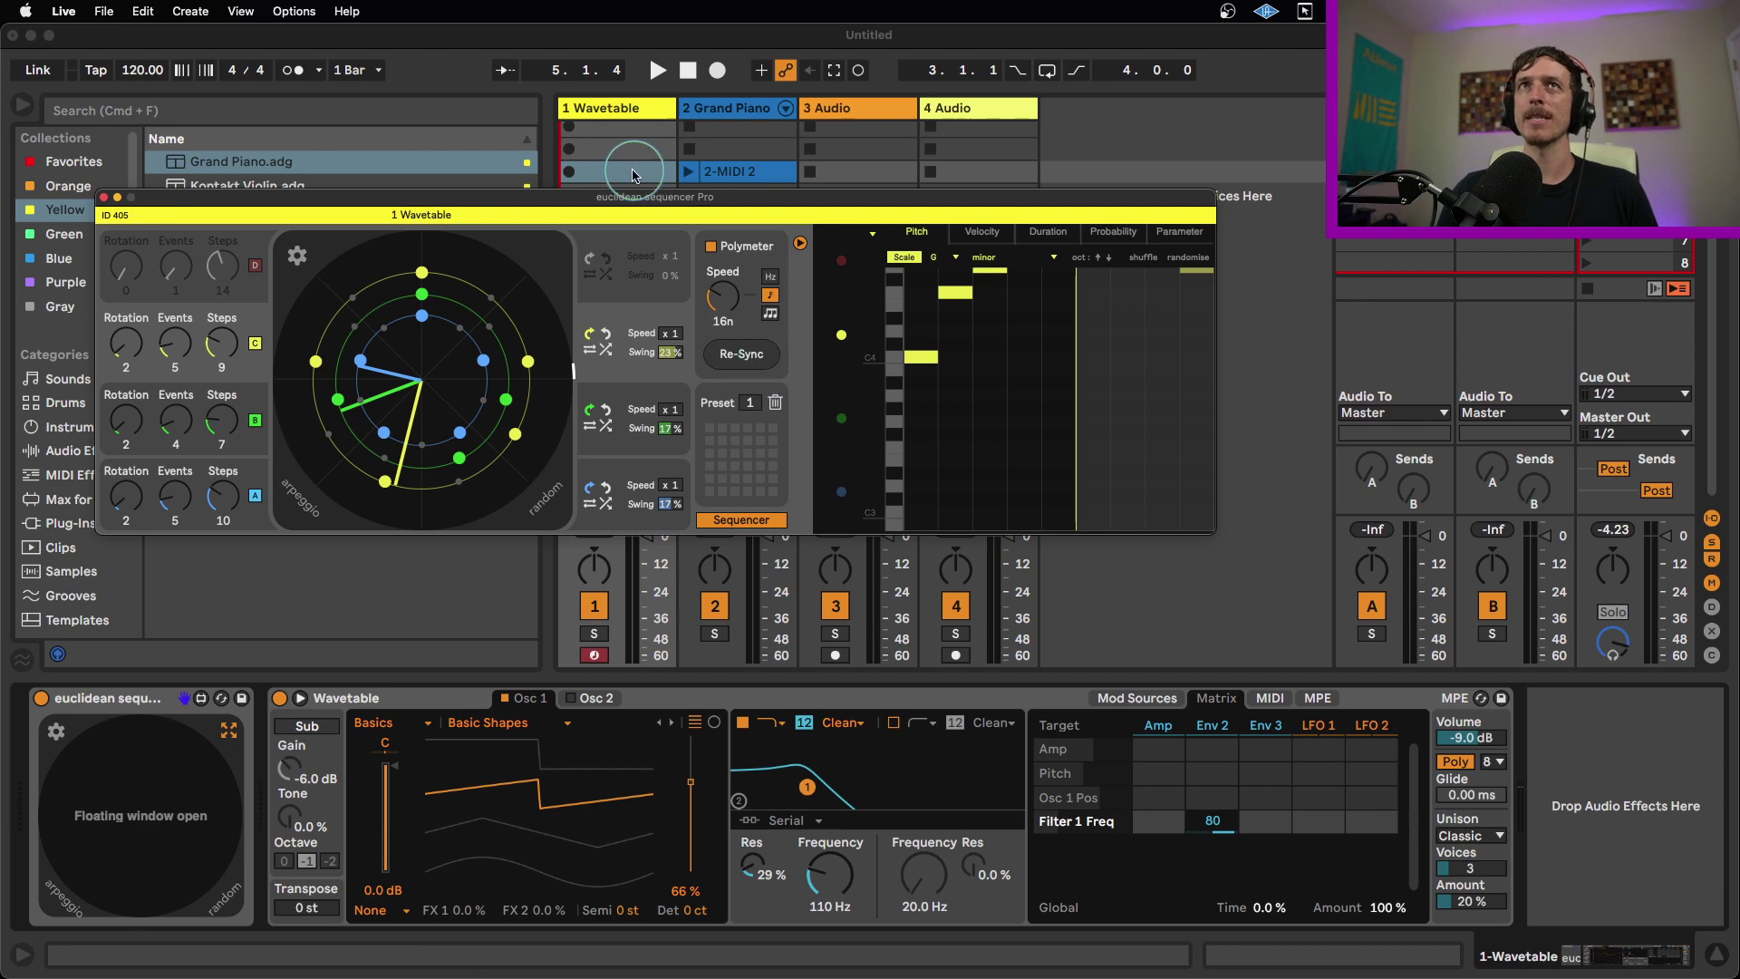
drag(631, 198, 742, 330)
click(217, 329)
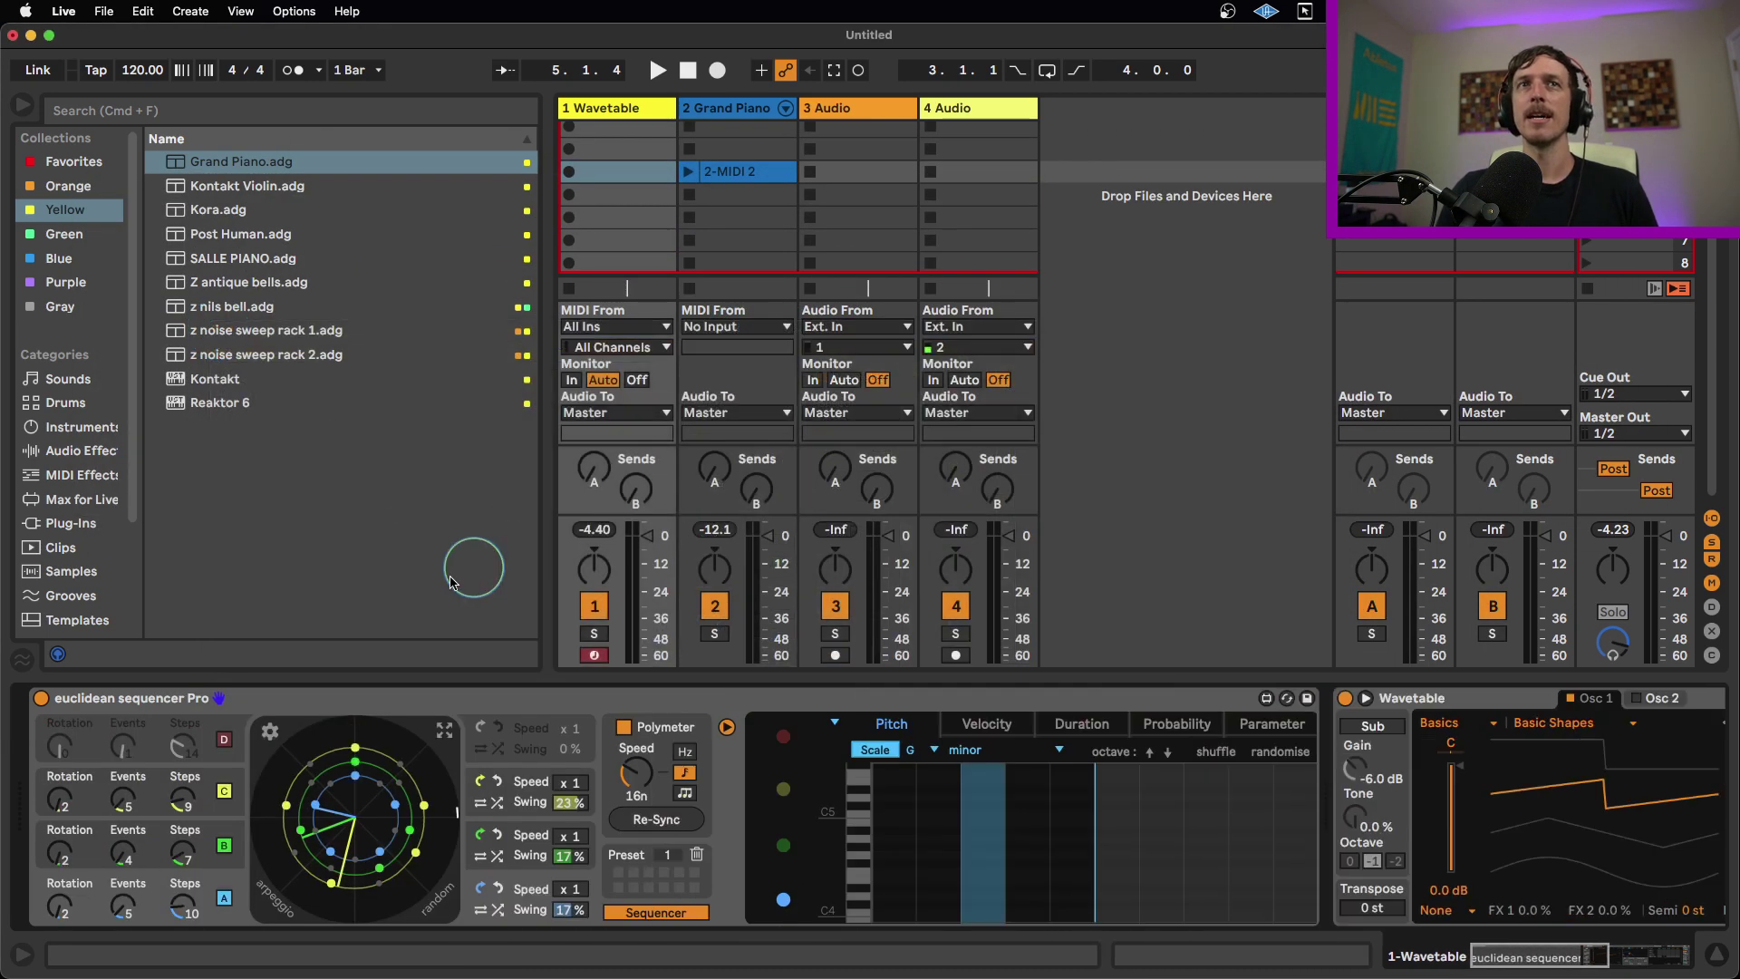
click(462, 700)
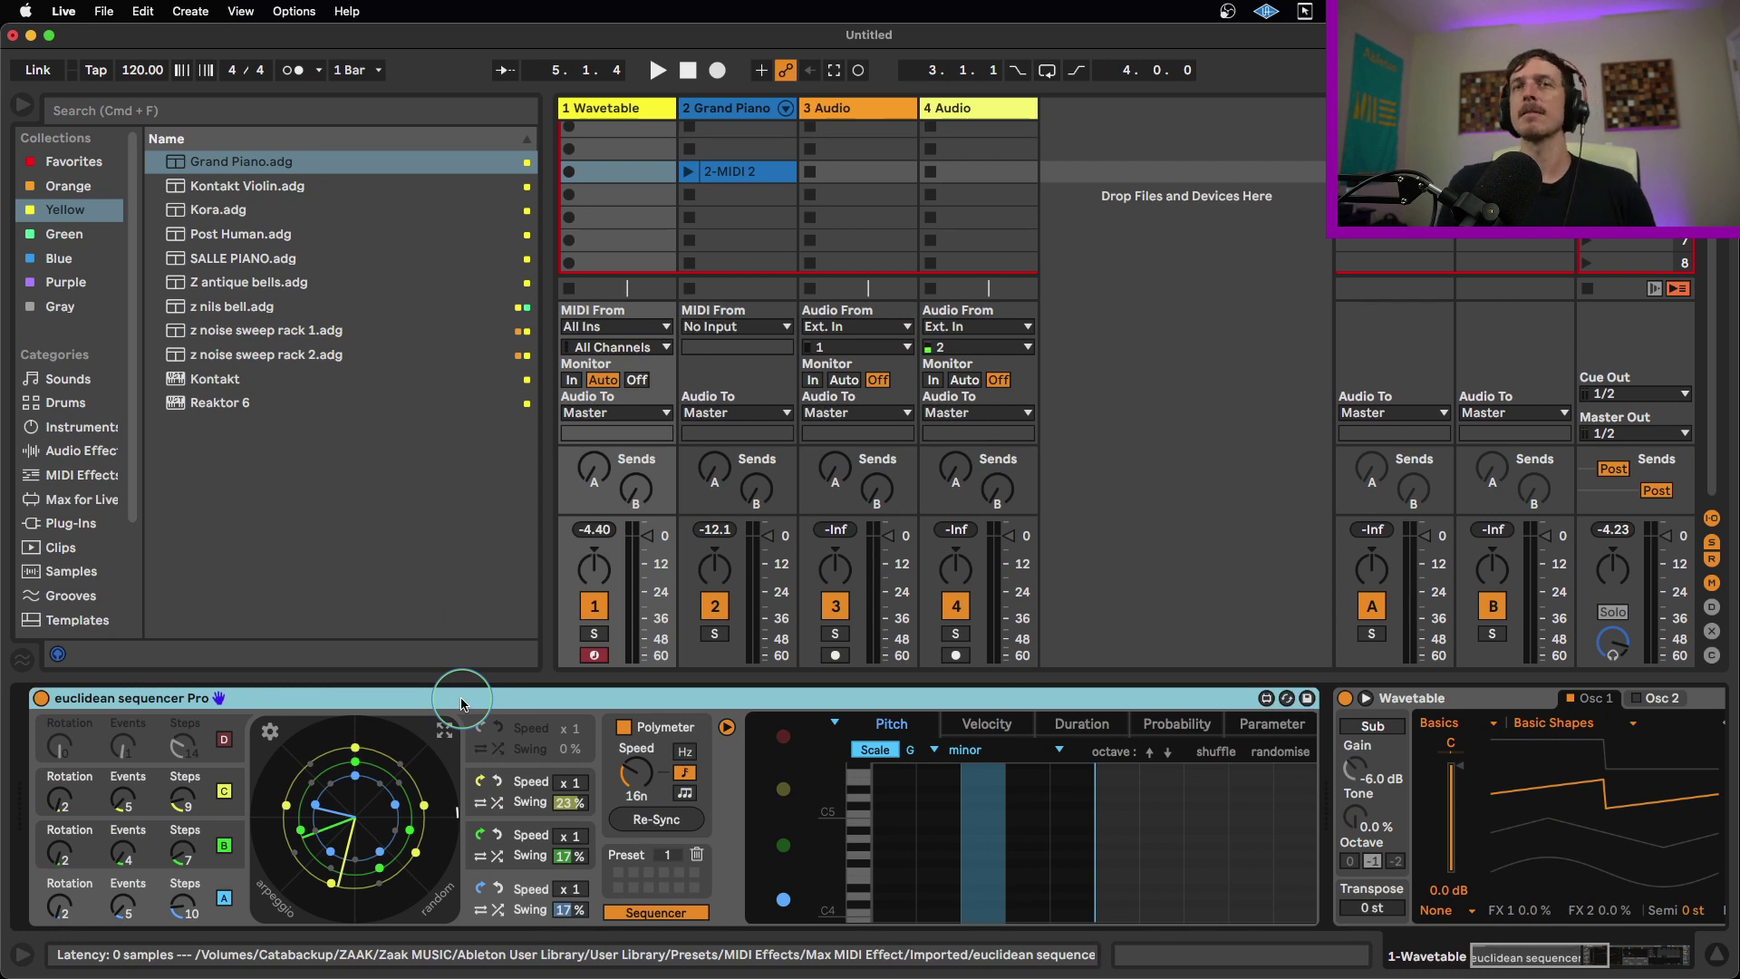